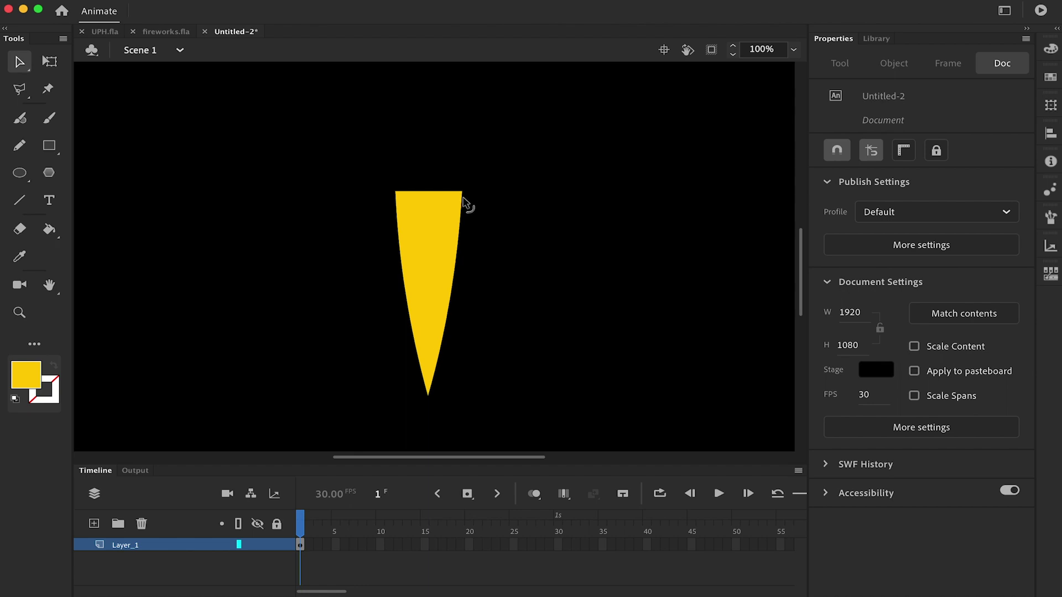
# - Taper the yellow shape into a slim flame pointed at both ends and convert it to a Graphic symbol named Flame
pyautogui.moveTo(462, 192); pyautogui.dragTo(431, 138)
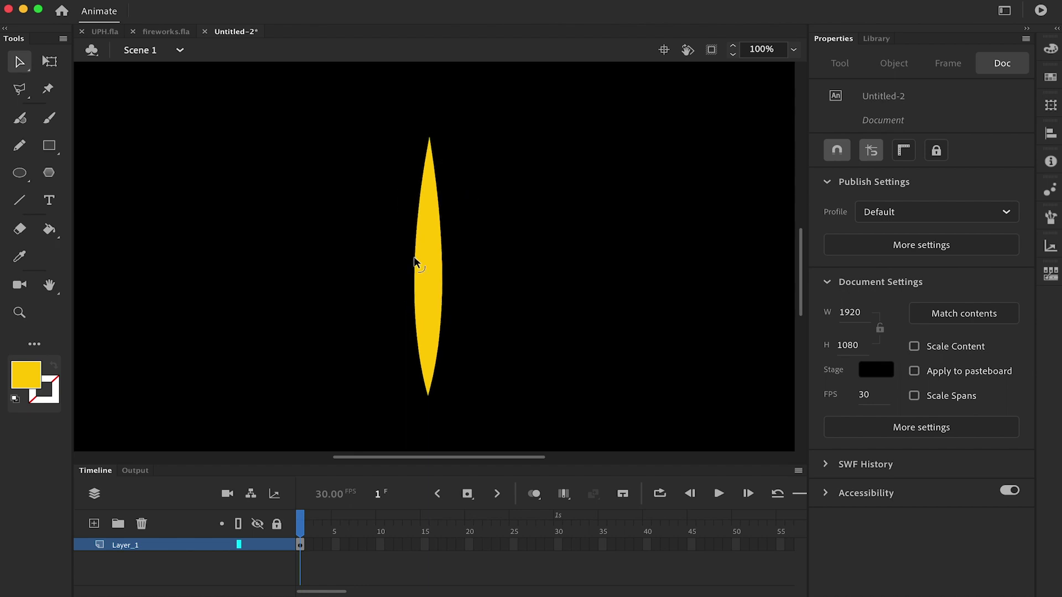
pyautogui.moveTo(415, 258); pyautogui.dragTo(438, 261)
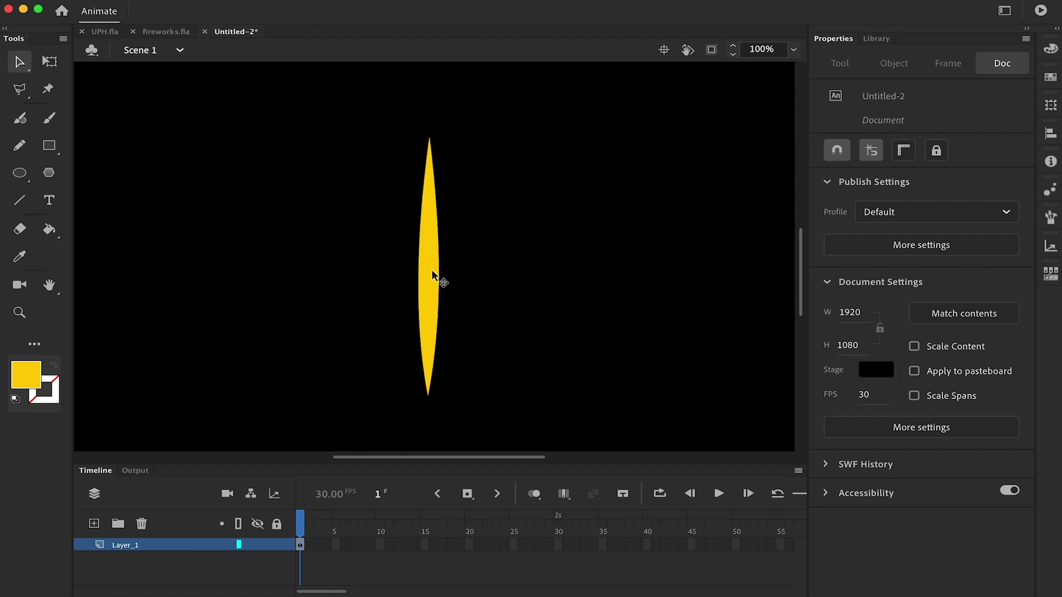
pyautogui.click(432, 271)
pyautogui.press('F8')
pyautogui.write('Flame')
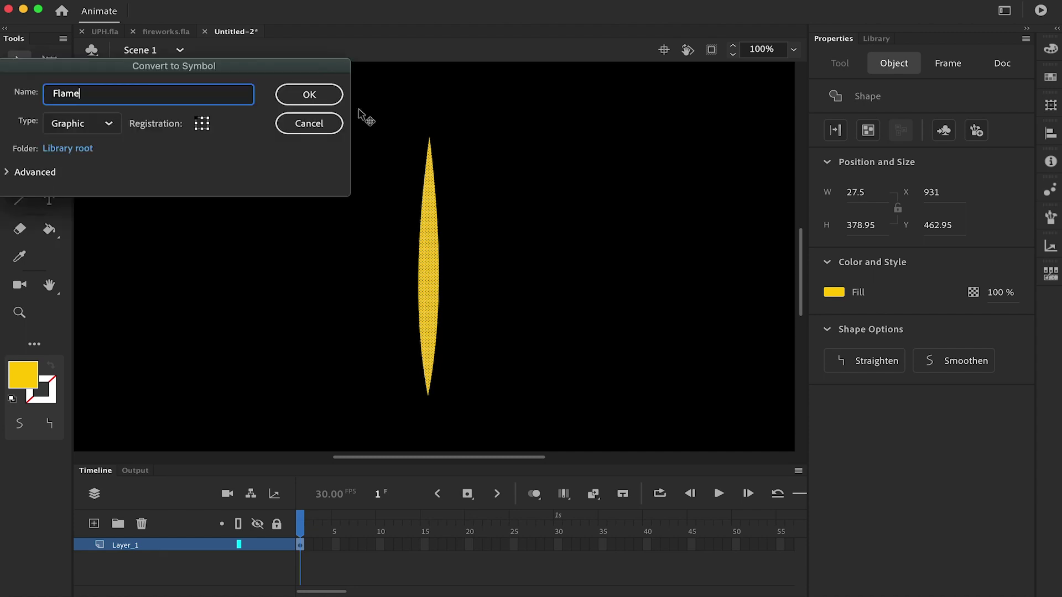
pyautogui.moveTo(140, 62); pyautogui.dragTo(393, 199)
pyautogui.click(552, 229)
pyautogui.click(510, 316)
# - Inside the Flame symbol, convert the yellow shape to a Graphic symbol named Flame_nested
pyautogui.click(427, 295)
pyautogui.press('super+minus')
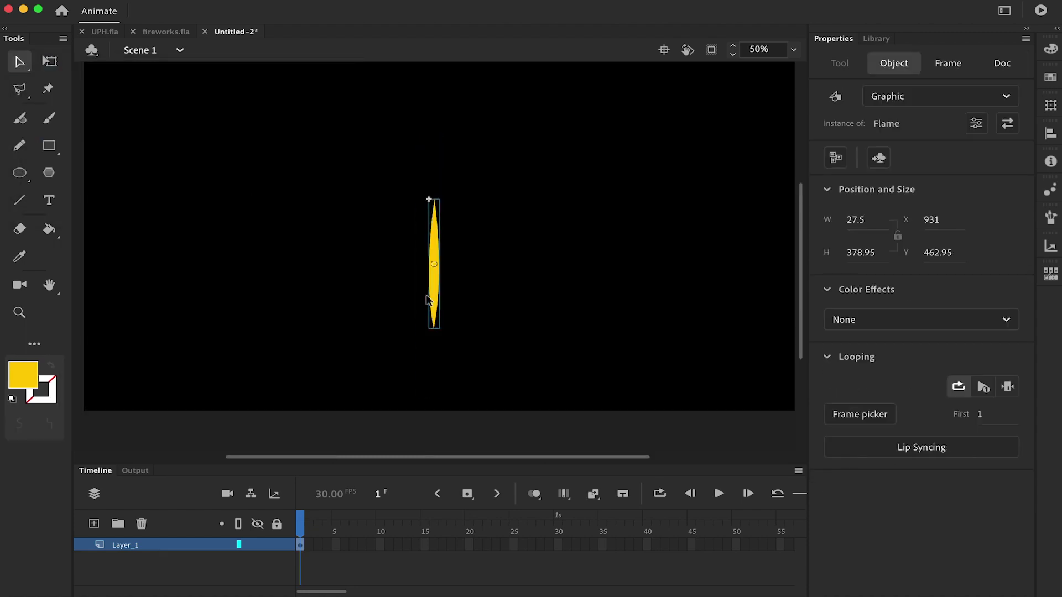
pyautogui.click(457, 319)
pyautogui.doubleClick(435, 286)
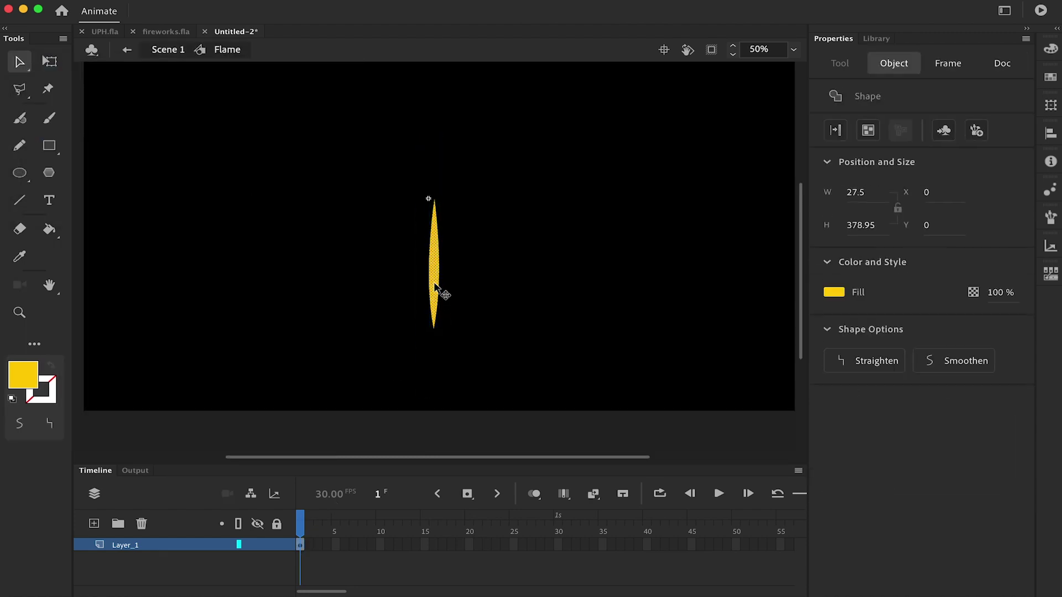
pyautogui.click(344, 546)
pyautogui.click(300, 545)
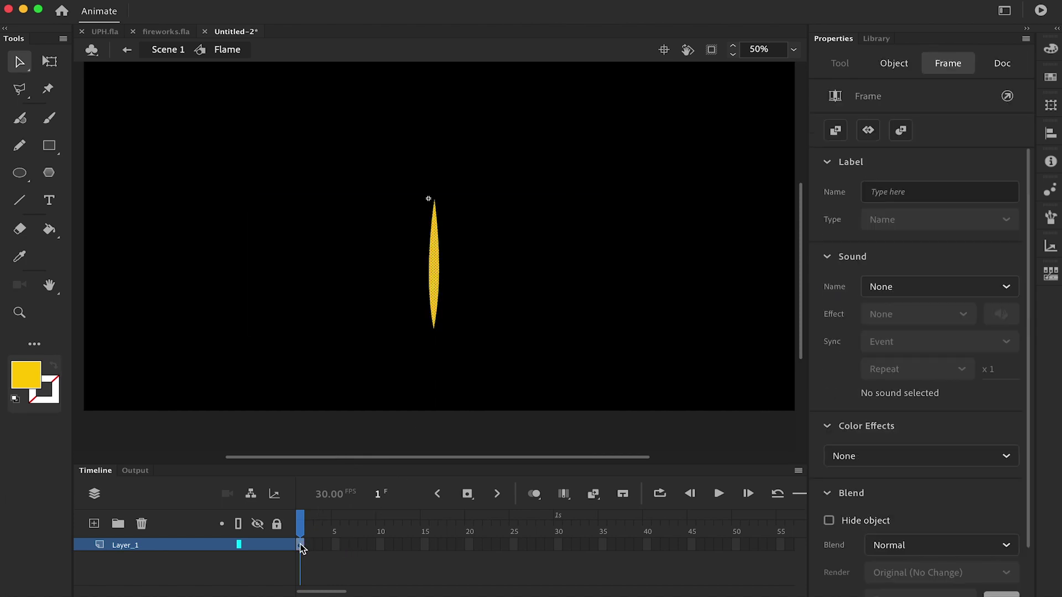
pyautogui.press('F8')
pyautogui.write('lame_')
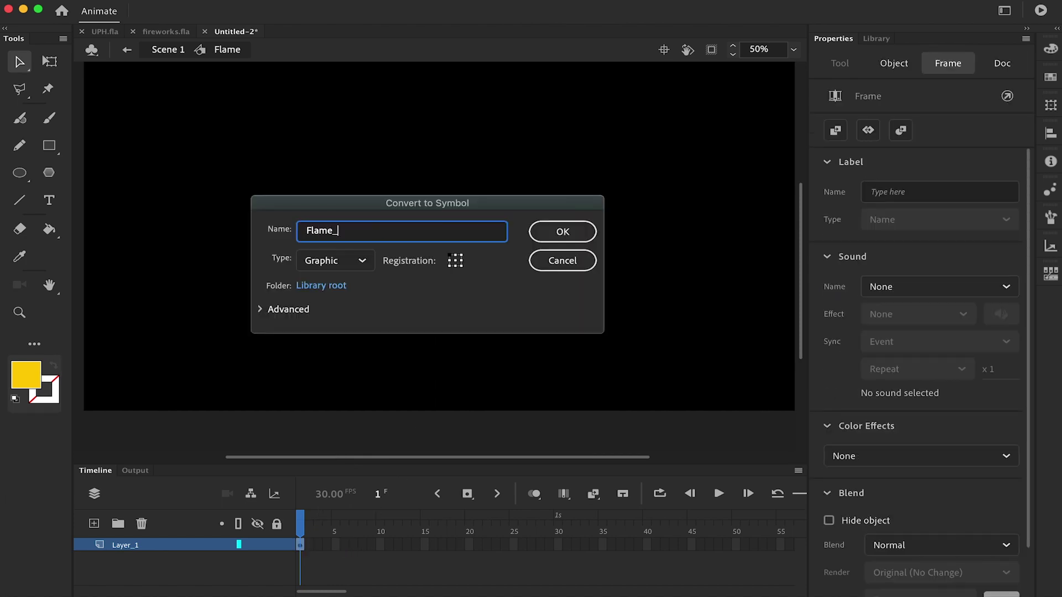
pyautogui.write('nested')
pyautogui.press('Return')
# - Insert a keyframe at frame 7 inside the Flame symbol and move the flame straight up to Y -140
pyautogui.click(354, 545)
pyautogui.press('super+j')
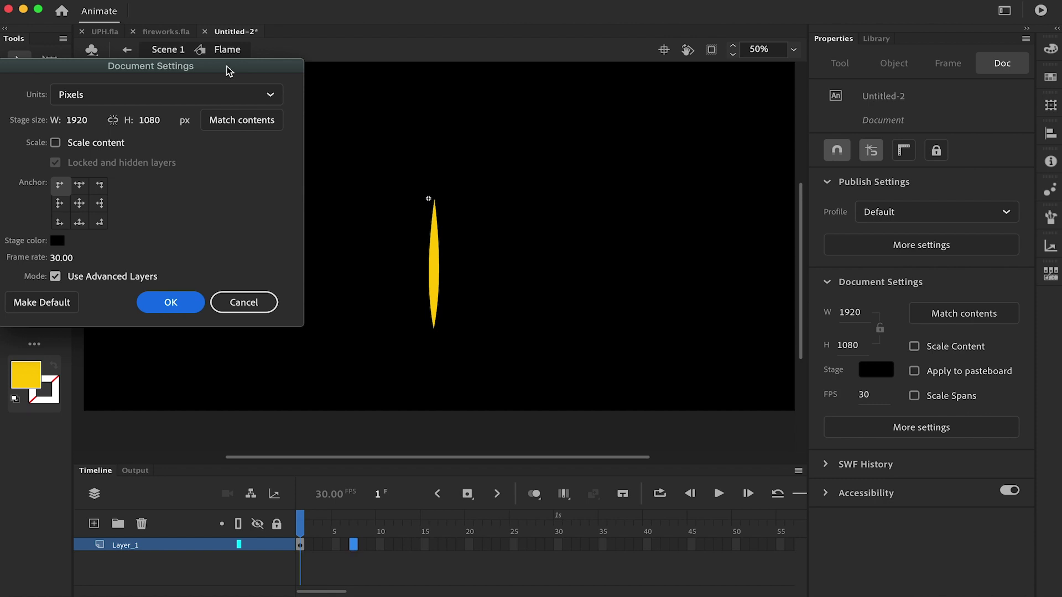
pyautogui.moveTo(228, 70); pyautogui.dragTo(498, 146)
pyautogui.click(444, 382)
pyautogui.press('F6')
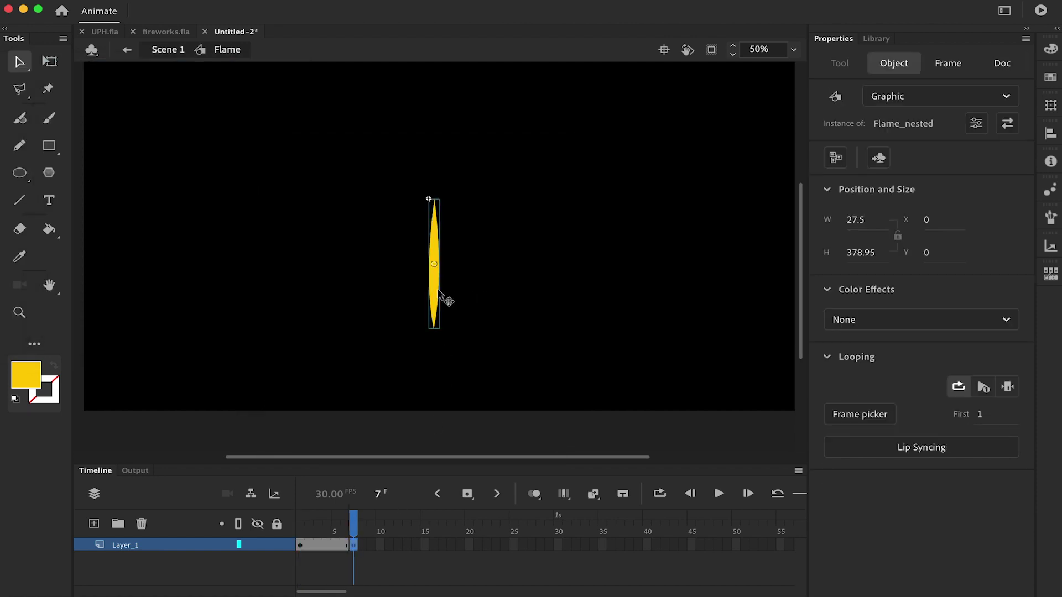
pyautogui.hotkey('shift', 'Up')
pyautogui.hotkey('shift', 'Up')
pyautogui.hotkey('shift', 'Up')
pyautogui.hotkey('shift', 'Up')
pyautogui.hotkey('shift', 'Up')
pyautogui.hotkey('shift', 'Up')
# - Shrink the flame at frame 7 to about 8 by 229, keeping its top end fixed, and make it fully transparent
pyautogui.press('super+equal')
pyautogui.press('q')
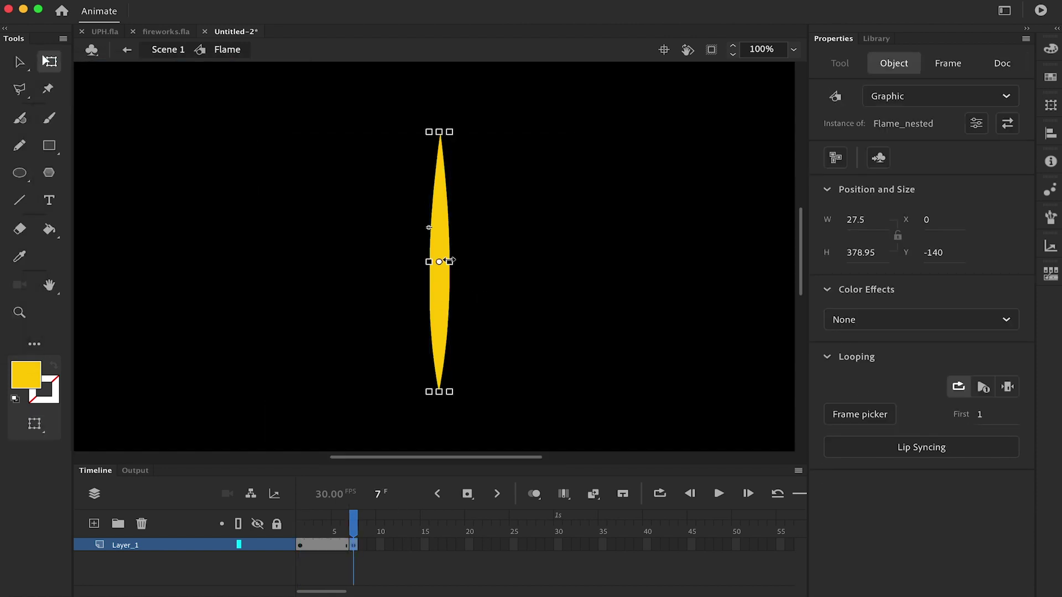
pyautogui.moveTo(450, 260); pyautogui.dragTo(443, 258)
pyautogui.moveTo(440, 392); pyautogui.dragTo(440, 289)
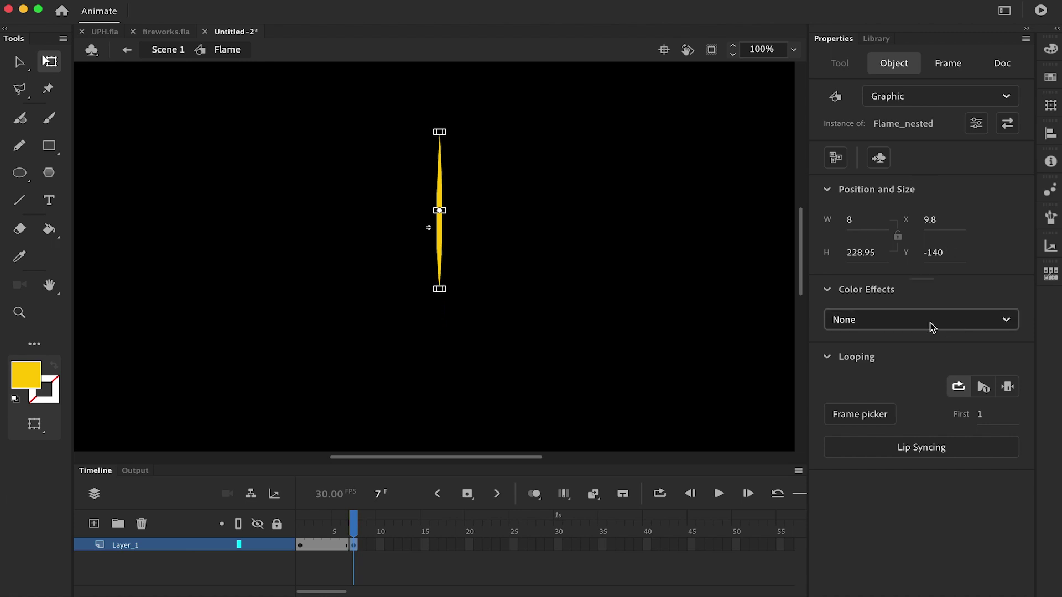
pyautogui.click(931, 325)
pyautogui.click(907, 427)
# - Create a classic tween between the flame's two keyframes and apply an Ease Out preset to it
pyautogui.rightClick(336, 546)
pyautogui.click(428, 223)
pyautogui.click(921, 286)
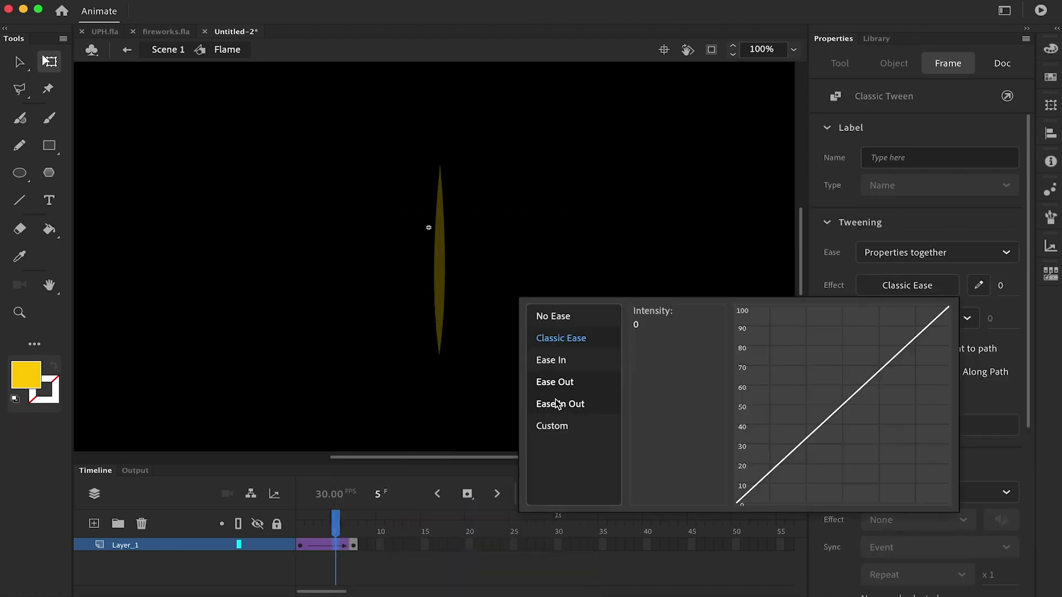
pyautogui.click(555, 382)
pyautogui.doubleClick(644, 316)
# - Preview the flame tween and lengthen it by moving its end keyframe to frame 10
pyautogui.press('v')
pyautogui.moveTo(320, 523); pyautogui.dragTo(264, 521)
pyautogui.press('Return')
pyautogui.press('super+minus')
pyautogui.press('super+minus')
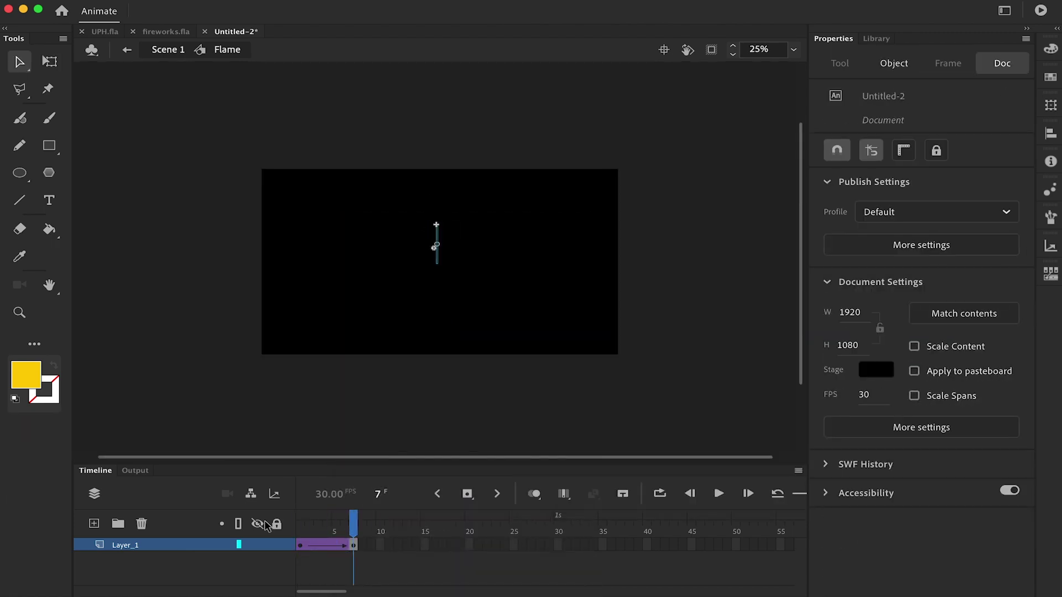
pyautogui.moveTo(355, 546); pyautogui.dragTo(380, 545)
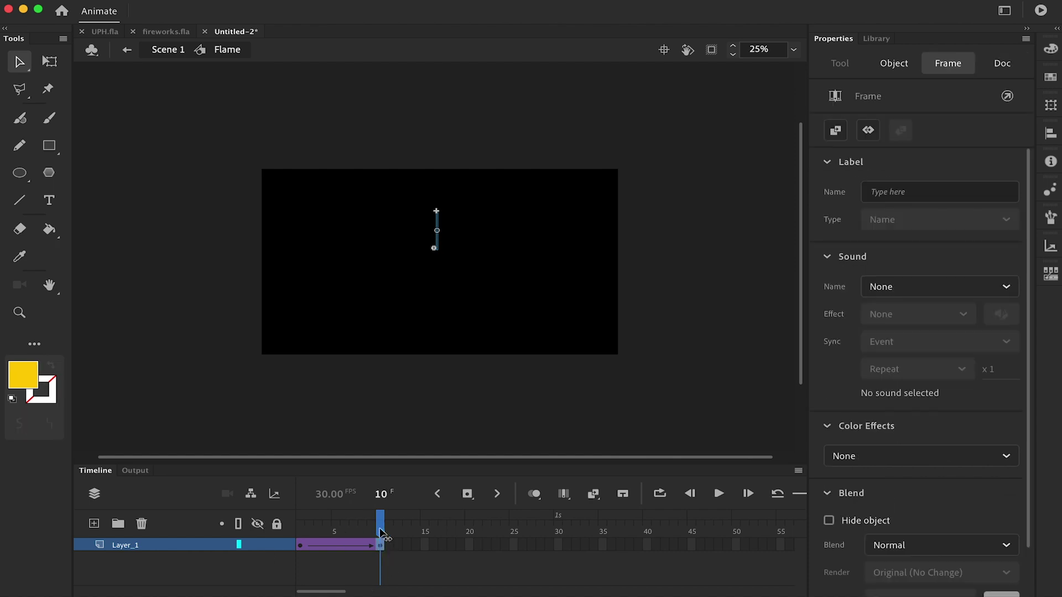
pyautogui.click(220, 509)
# - Return to Scene 1 and move the Flame instance straight up to Y 142.95
pyautogui.click(168, 50)
pyautogui.click(387, 405)
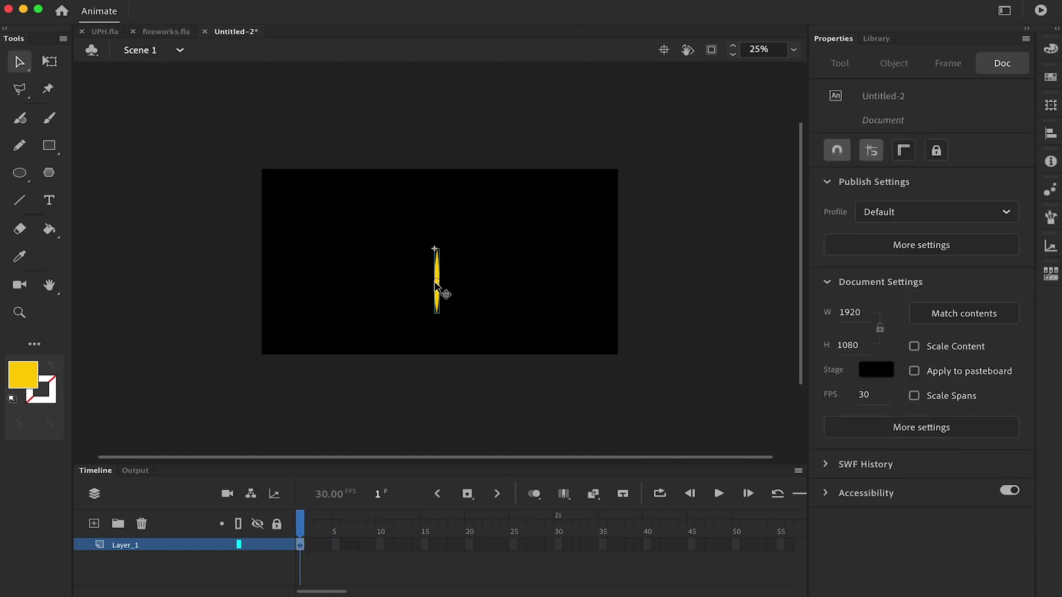
pyautogui.click(436, 285)
pyautogui.hotkey('shift', 'Up')
pyautogui.hotkey('shift', 'Up')
pyautogui.hotkey('shift', 'Up')
pyautogui.hotkey('shift', 'Up')
pyautogui.hotkey('shift', 'Up')
pyautogui.hotkey('shift', 'Up')
pyautogui.hotkey('shift', 'Up')
pyautogui.hotkey('shift', 'Up')
pyautogui.hotkey('shift', 'Up')
pyautogui.hotkey('shift', 'Up')
pyautogui.hotkey('shift', 'Up')
pyautogui.hotkey('shift', 'Up')
pyautogui.hotkey('shift', 'Up')
pyautogui.hotkey('shift', 'Up')
pyautogui.hotkey('shift', 'Up')
pyautogui.hotkey('shift', 'Up')
pyautogui.hotkey('shift', 'Up')
pyautogui.hotkey('shift', 'Up')
pyautogui.hotkey('shift', 'Up')
pyautogui.hotkey('shift', 'Up')
# - Move the Flame instance's transformation point to its bottom tip
pyautogui.press('super+equal')
pyautogui.scroll(-2, 524, 227)
pyautogui.press('q')
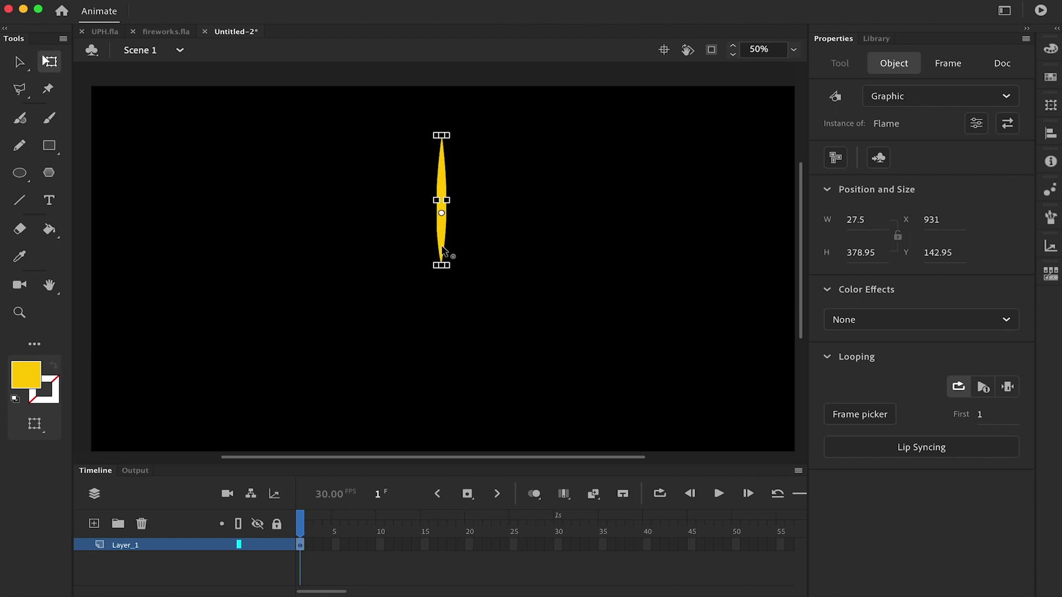
pyautogui.press('super+equal')
pyautogui.press('super+equal')
pyautogui.scroll(-3, 454, 310)
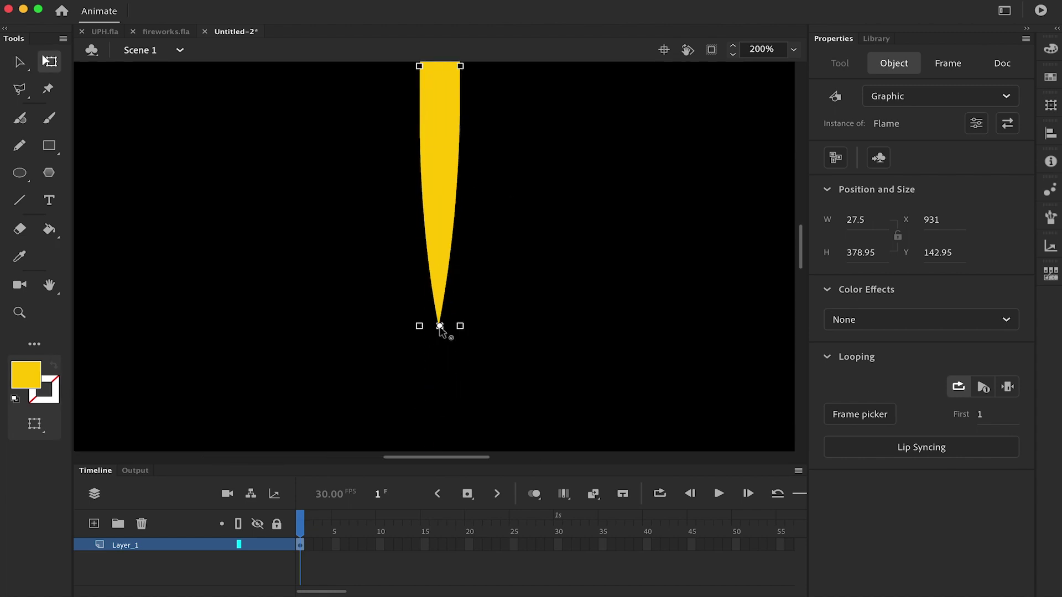
pyautogui.press('super+minus')
pyautogui.press('super+minus')
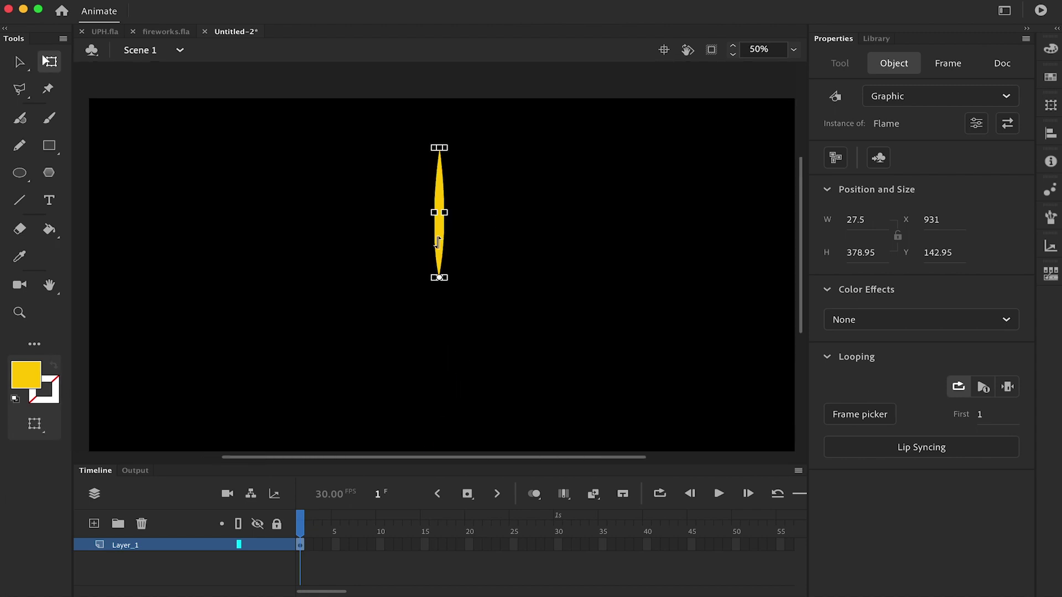
# - Place a vertically flipped copy of the flame directly below the original, leaving a small gap between the tips
pyautogui.press('v')
pyautogui.press('super+shift+v')
pyautogui.click(245, 0)
pyautogui.moveTo(292, 158)
pyautogui.click(443, 277)
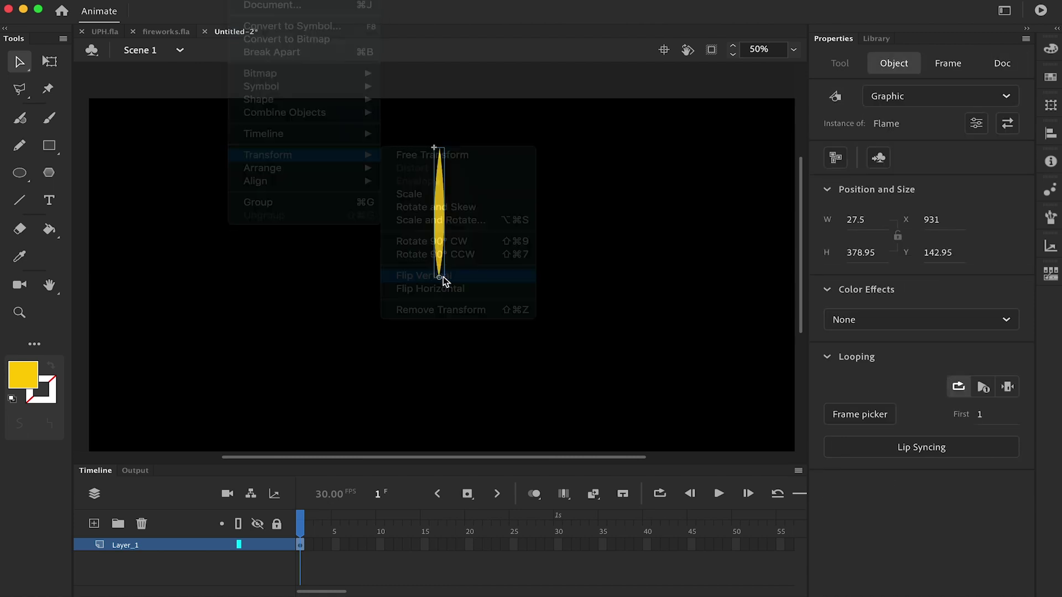
# - Extend Layer_1 to frame 44 and set both Flame instances to play once
pyautogui.moveTo(316, 547); pyautogui.dragTo(684, 545)
pyautogui.press('F5')
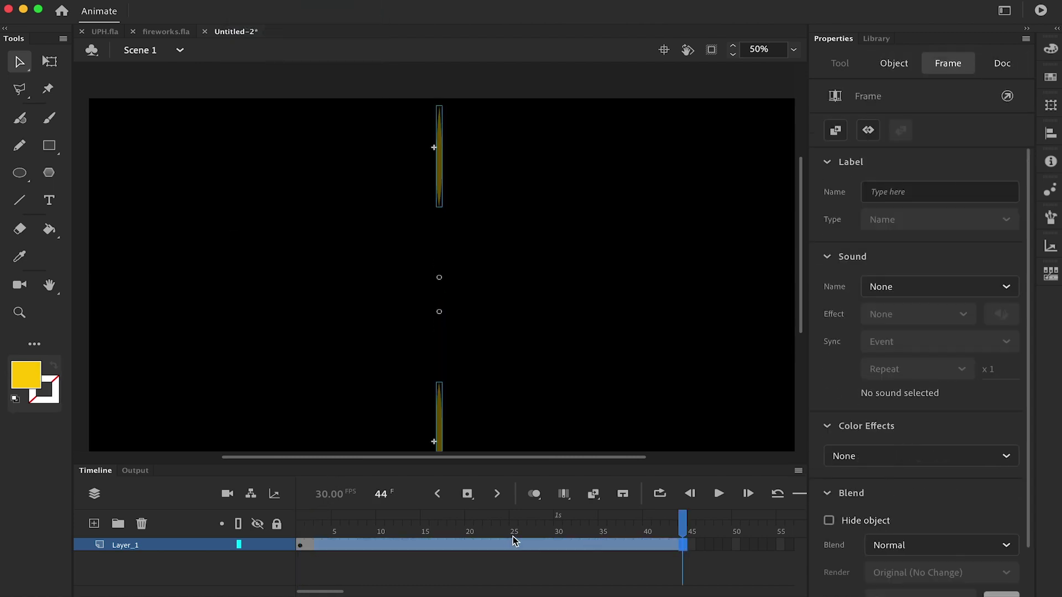
pyautogui.moveTo(512, 534); pyautogui.dragTo(371, 553)
pyautogui.click(310, 545)
pyautogui.moveTo(357, 175); pyautogui.dragTo(507, 391)
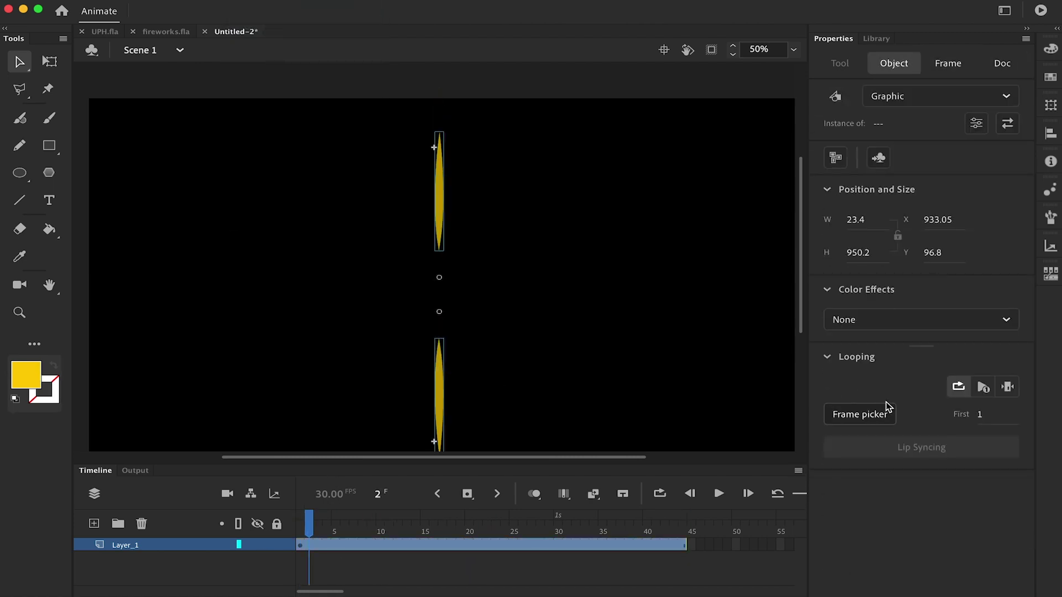
pyautogui.click(983, 386)
# - Duplicate both vertical flames in place at frame 1 and rotate the copies 90° to form a cross
pyautogui.moveTo(310, 524); pyautogui.dragTo(300, 532)
pyautogui.click(395, 361)
pyautogui.press('super+a')
pyautogui.press('super+c')
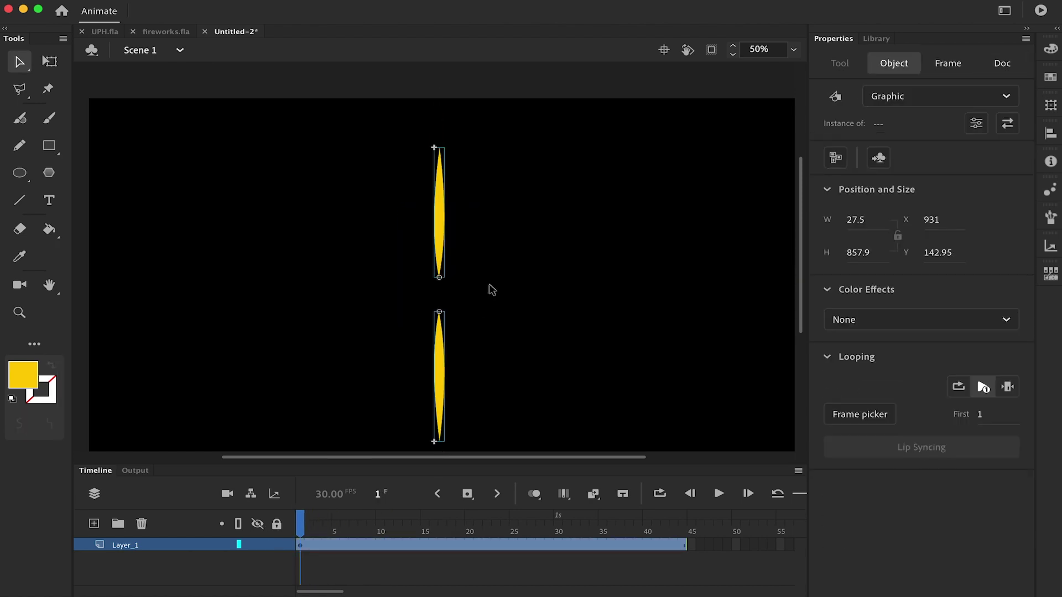
pyautogui.press('super+shift+v')
pyautogui.press('q')
pyautogui.moveTo(455, 146); pyautogui.dragTo(256, 280)
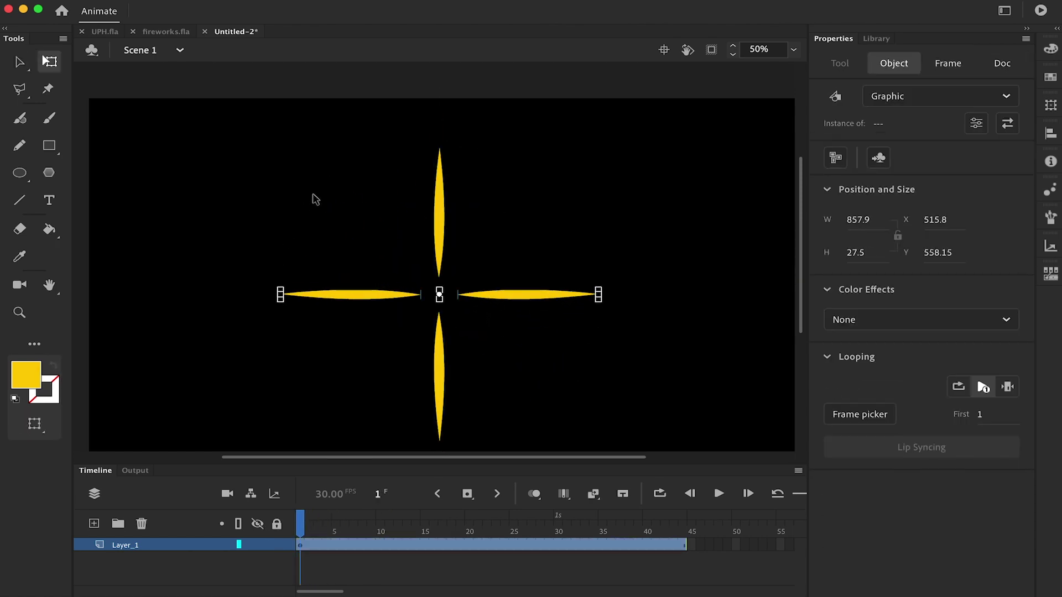
# - Duplicate the four flames in place and rotate the copies to the diagonals, forming an eight-pointed burst
pyautogui.hotkey('ctrl', 'a')
pyautogui.press('super+c')
pyautogui.press('super+shift+v')
pyautogui.moveTo(613, 151); pyautogui.dragTo(471, 124)
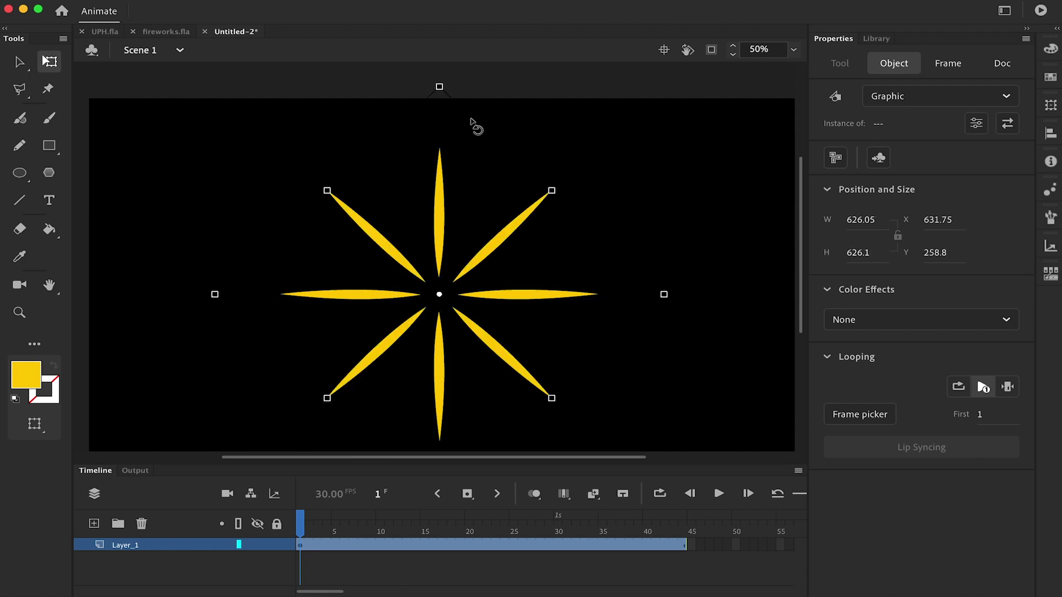
pyautogui.moveTo(551, 191); pyautogui.dragTo(536, 204)
pyautogui.press('super+z')
pyautogui.click(606, 404)
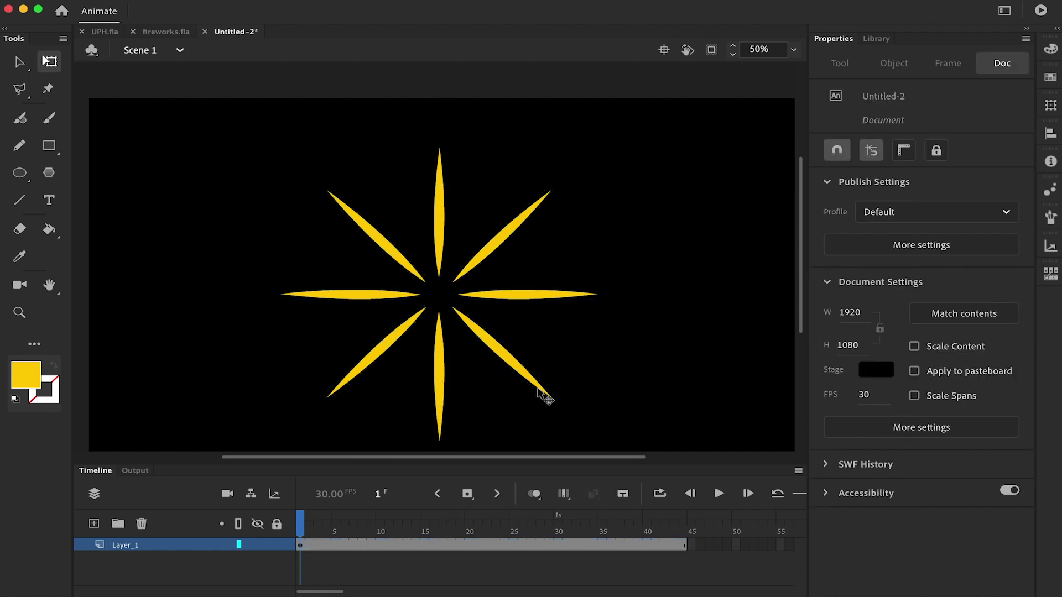
# - Duplicate all eight flames in place, making the copies smaller and rotating them into the gaps between the original flames
pyautogui.click(545, 395)
pyautogui.hotkey('ctrl', 'a')
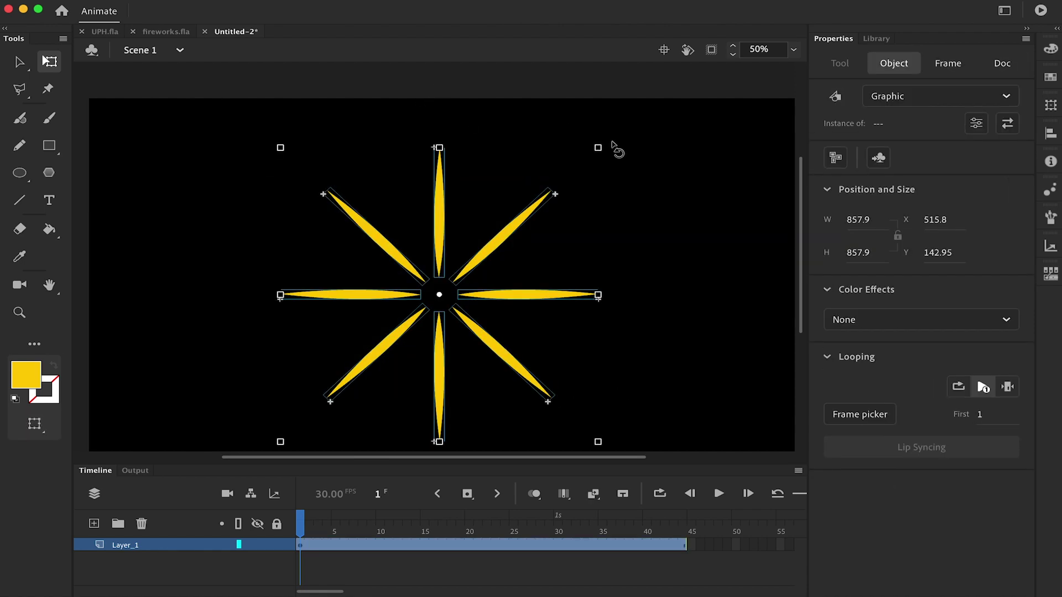
pyautogui.hotkey('ctrl', 'c')
pyautogui.hotkey('ctrl', 'shift', 'v')
pyautogui.moveTo(612, 147); pyautogui.dragTo(491, 144)
pyautogui.press('v')
# - Convert all the flames on frame 1 to a Graphic symbol named Flame_group-1
pyautogui.moveTo(379, 524); pyautogui.dragTo(299, 545)
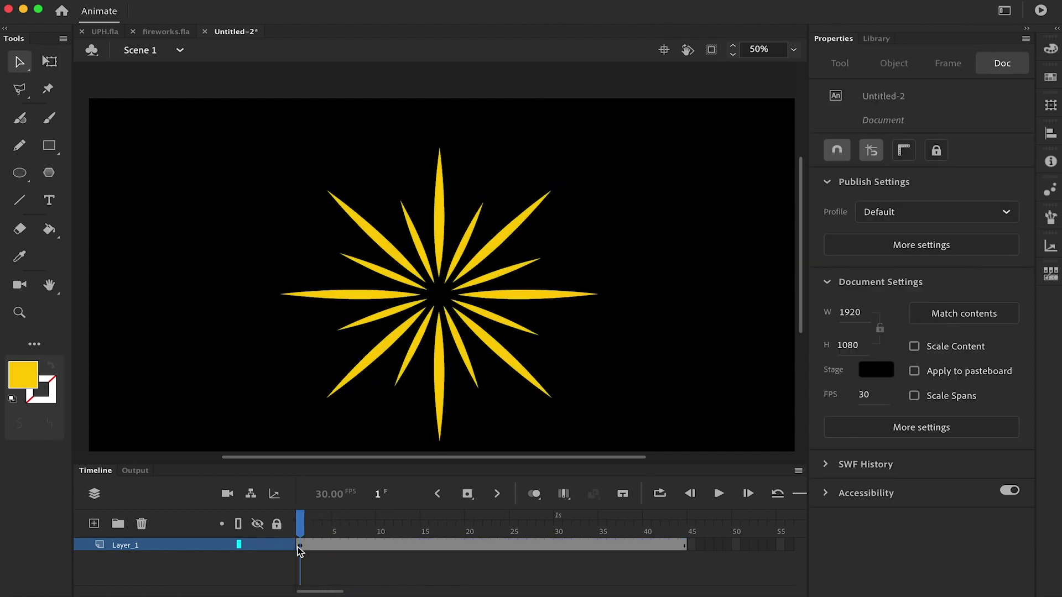
pyautogui.click(300, 546)
pyautogui.press('F8')
pyautogui.write('Flame_group-1')
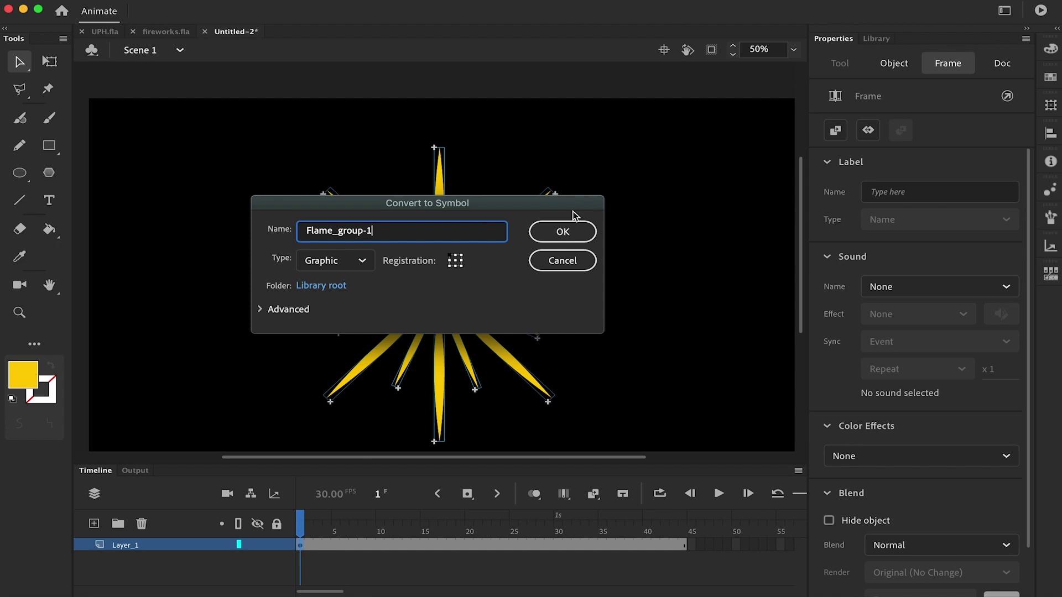
pyautogui.click(566, 228)
# - Extend the timeline inside Flame_group-1 to frame 10 and return to Scene 1
pyautogui.doubleClick(479, 308)
pyautogui.moveTo(300, 525); pyautogui.dragTo(372, 541)
pyautogui.click(371, 545)
pyautogui.press('F5')
pyautogui.click(379, 545)
pyautogui.click(168, 50)
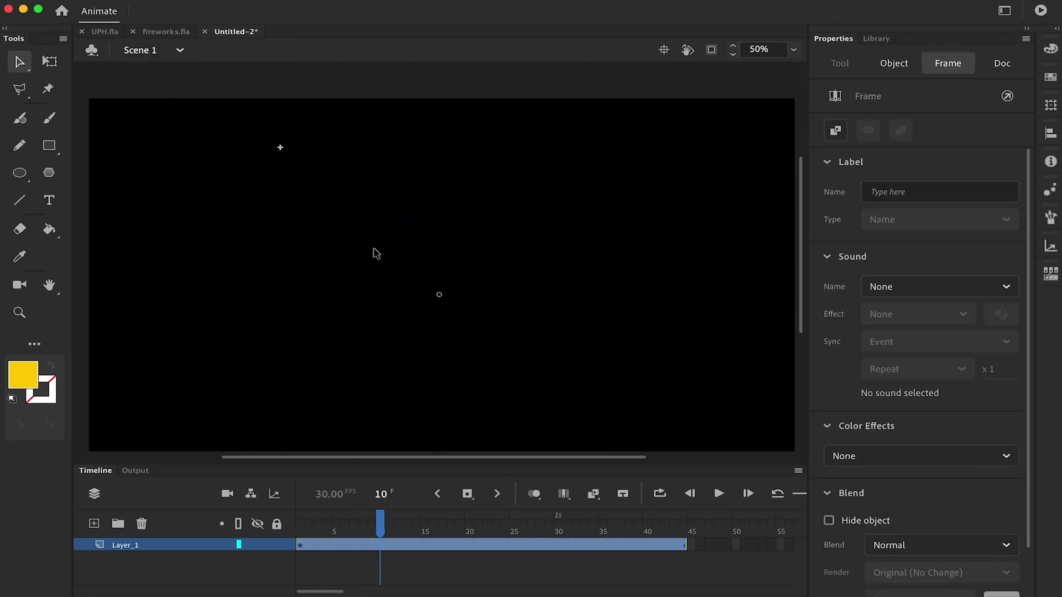
# - Add a new layer with a copy of Flame_group-1 in place from frame 3, rotated slightly counterclockwise
pyautogui.click(496, 352)
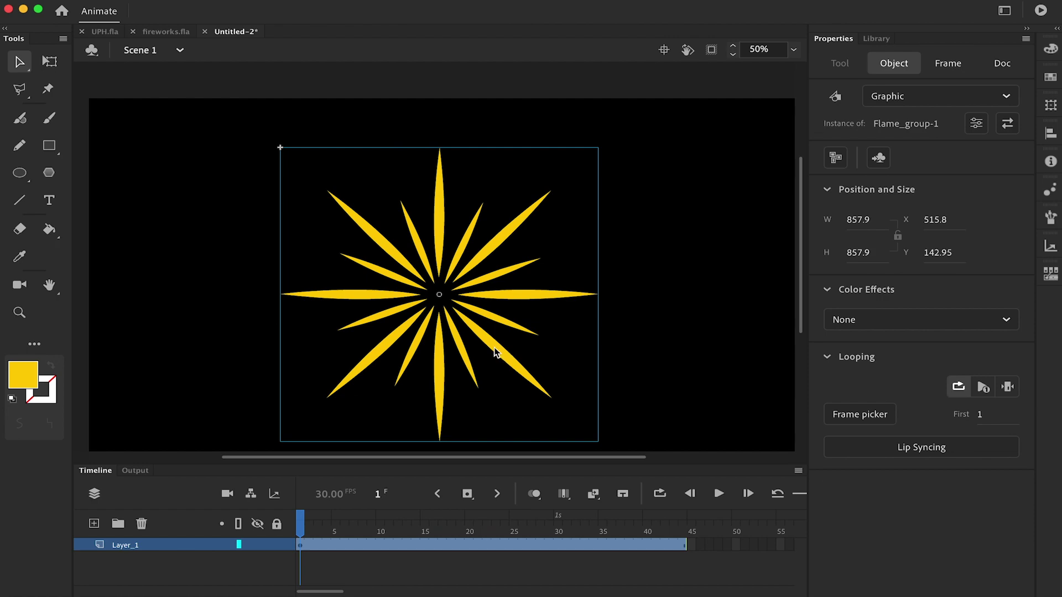
pyautogui.click(389, 455)
pyautogui.click(94, 524)
pyautogui.click(316, 546)
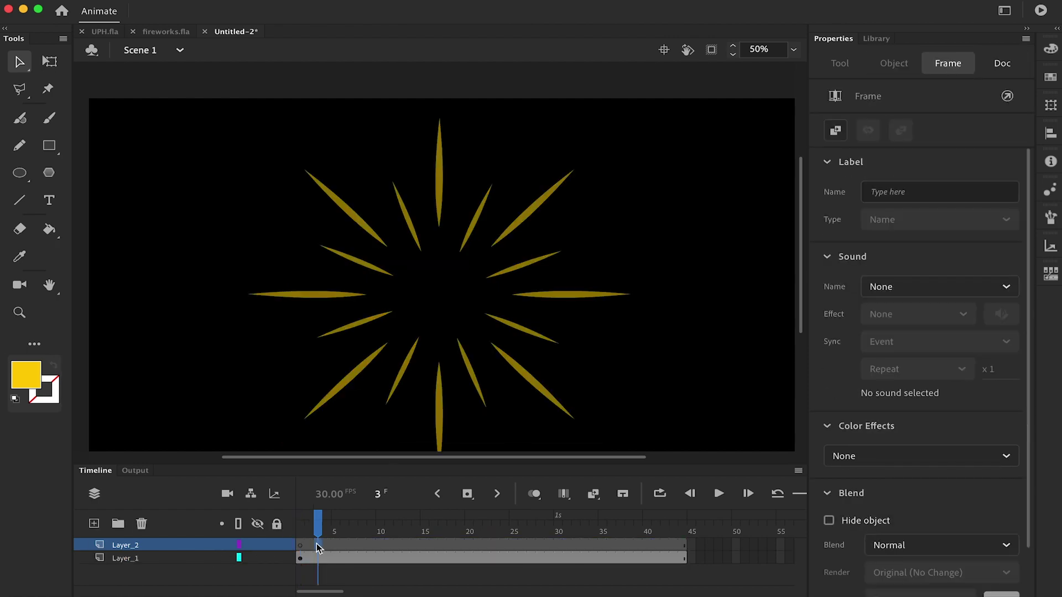
pyautogui.press('q')
pyautogui.moveTo(607, 146); pyautogui.dragTo(582, 125)
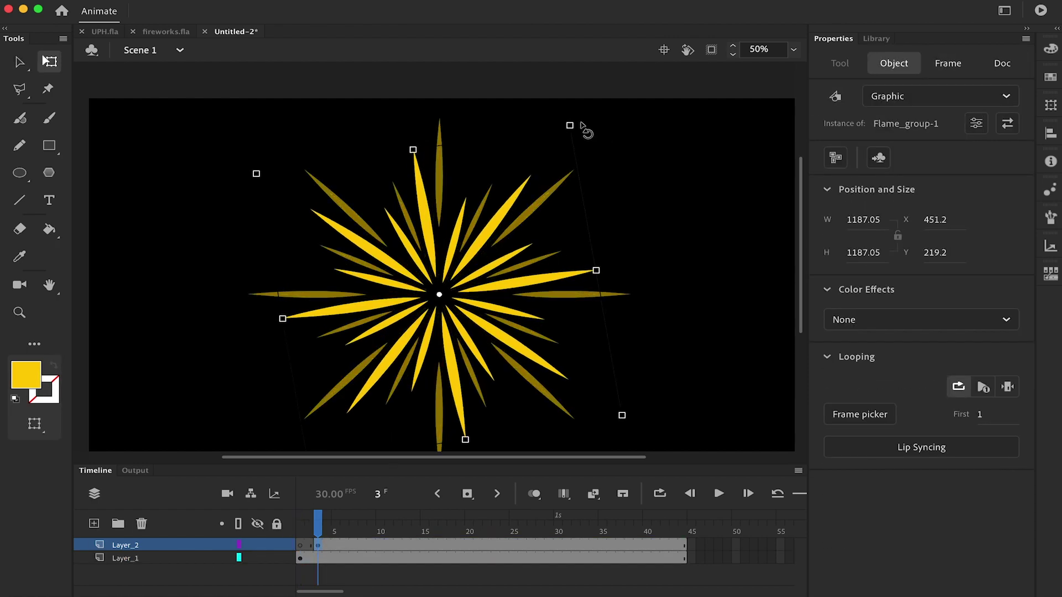
pyautogui.press('v')
# - Try delaying the Layer_2 flame group to frame 5 and preview the staggered bursts
pyautogui.moveTo(319, 533)
pyautogui.mouseDown()
pyautogui.moveTo(359, 535)
pyautogui.moveTo(335, 546)
pyautogui.mouseUp()
pyautogui.click(318, 545)
pyautogui.moveTo(336, 531); pyautogui.dragTo(215, 532)
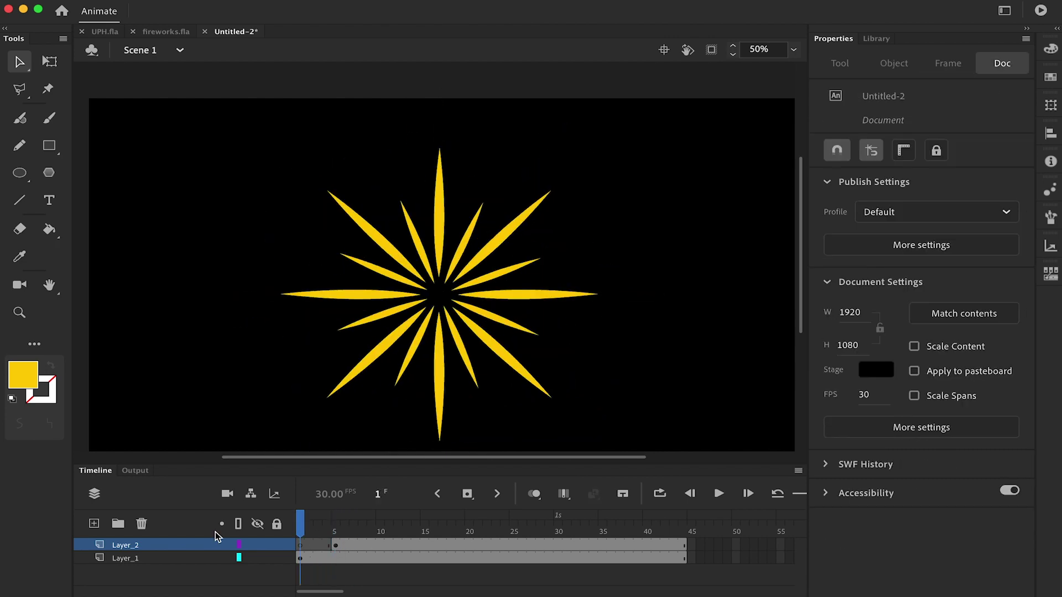
pyautogui.press('Return')
# - Insert blank frames at the start of both layers so the bursts begin at frame 10 on Layer_1 and frame 11 on Layer_2
pyautogui.click(299, 558)
pyautogui.click(302, 546)
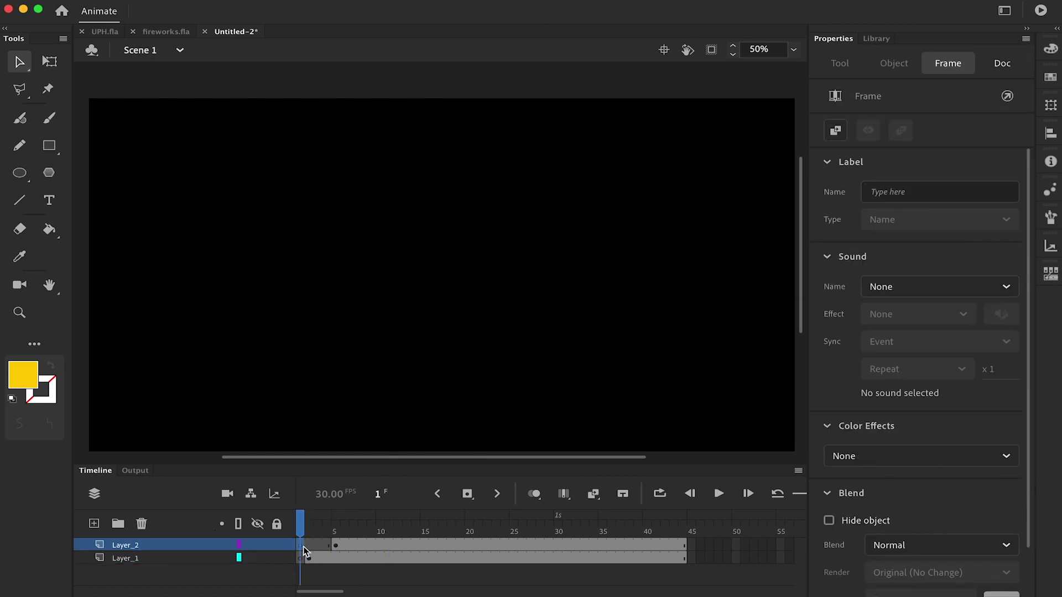
pyautogui.press('F5')
pyautogui.press('F5')
pyautogui.press('F5')
pyautogui.press('F5')
pyautogui.press('F5')
pyautogui.press('F5')
pyautogui.press('F5')
pyautogui.press('F5')
pyautogui.click(407, 546)
pyautogui.moveTo(406, 545); pyautogui.dragTo(389, 546)
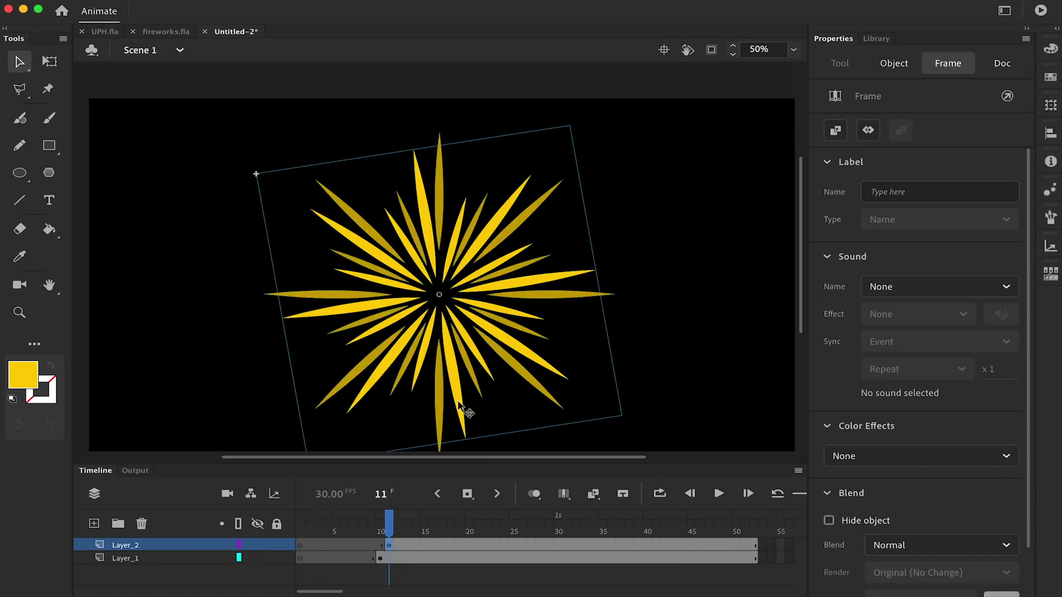
# - Scale down the Layer_2 flame group, delay its start to frame 12, and preview the burst
pyautogui.press('q')
pyautogui.moveTo(569, 126); pyautogui.dragTo(514, 199)
pyautogui.press('v')
pyautogui.moveTo(389, 533)
pyautogui.mouseDown()
pyautogui.moveTo(379, 535)
pyautogui.moveTo(398, 546)
pyautogui.mouseUp()
pyautogui.click(390, 546)
pyautogui.moveTo(398, 532); pyautogui.dragTo(374, 534)
pyautogui.press('Return')
# - Inspect the nested flame symbols inside the flame group and return to Scene 1
pyautogui.click(408, 530)
pyautogui.doubleClick(448, 260)
pyautogui.doubleClick(530, 355)
pyautogui.doubleClick(401, 313)
pyautogui.click(167, 51)
pyautogui.click(467, 517)
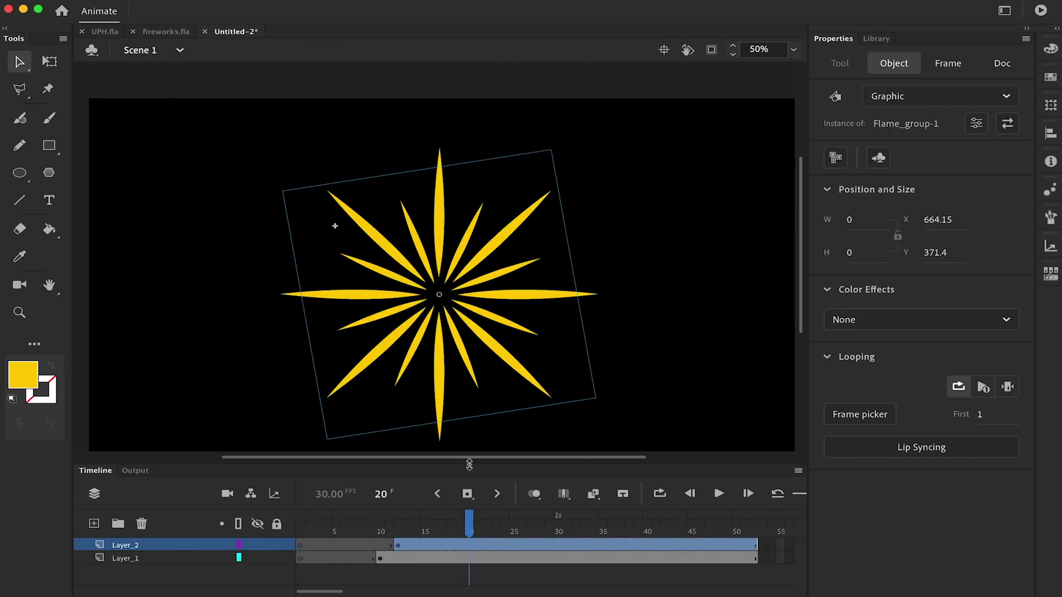
# - Enlarge the Layer_2 flame group slightly, start it at frame 10, and preview both bursts together
pyautogui.press('q')
pyautogui.moveTo(559, 132); pyautogui.dragTo(573, 116)
pyautogui.press('v')
pyautogui.moveTo(469, 530); pyautogui.dragTo(384, 530)
pyautogui.press('Return')
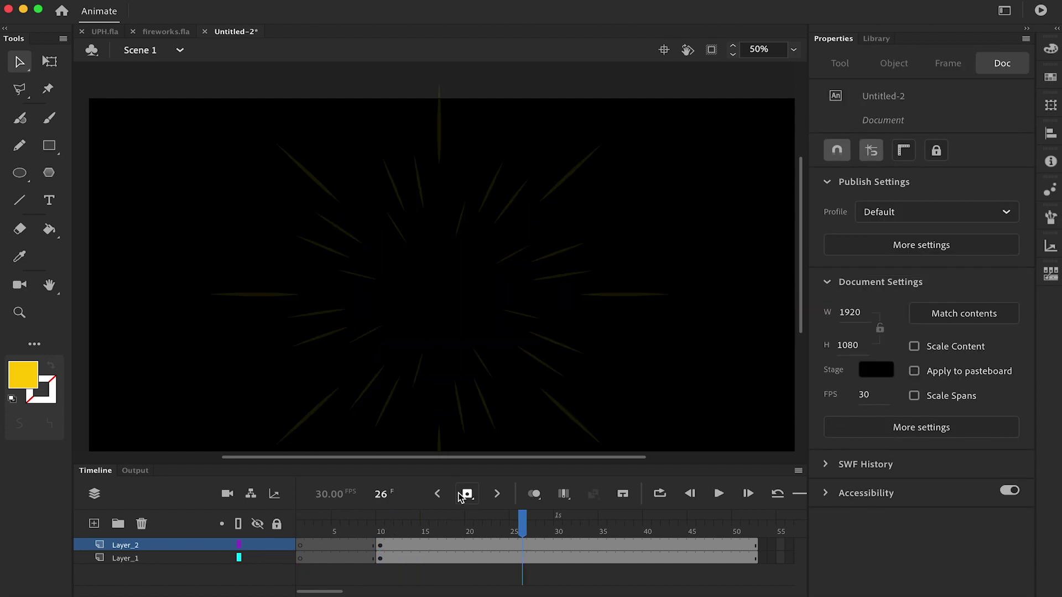
# - Set all flame group instances to play once instead of looping and preview the animation
pyautogui.press('super+a')
pyautogui.click(983, 386)
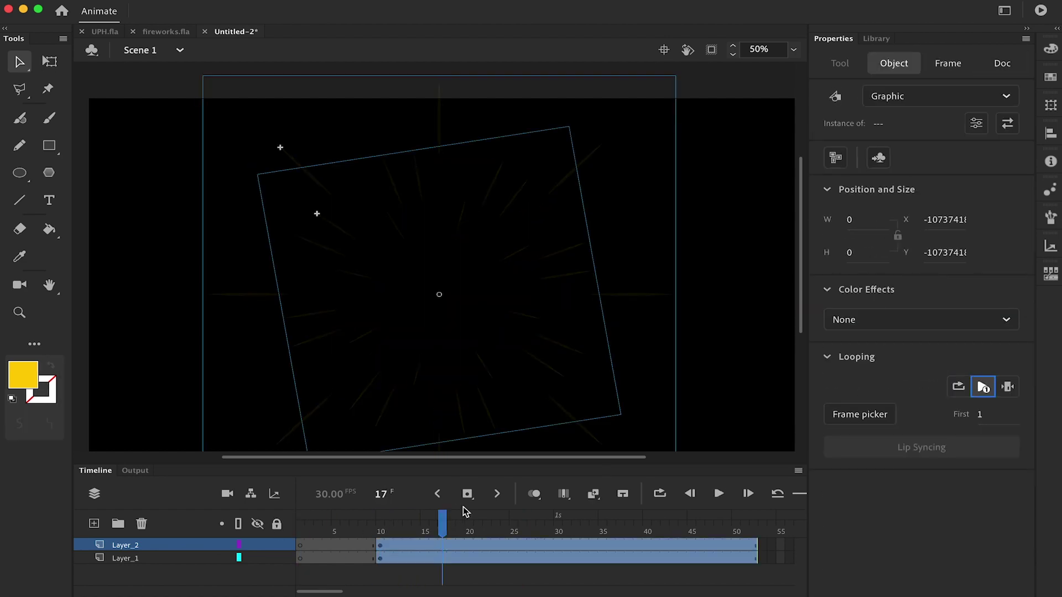
pyautogui.press('Return')
# - Open Flame_group-1, extend its Layer_1 frames to frame 15, and preview the symbol
pyautogui.moveTo(365, 530); pyautogui.dragTo(299, 545)
pyautogui.doubleClick(579, 295)
pyautogui.click(355, 546)
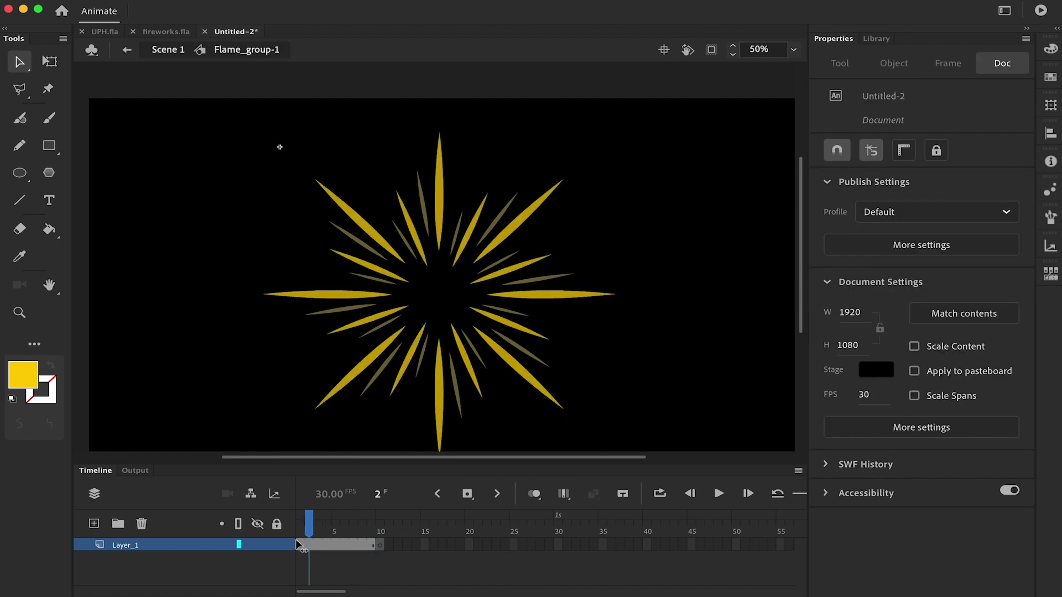
pyautogui.doubleClick(535, 297)
pyautogui.click(335, 548)
pyautogui.doubleClick(564, 378)
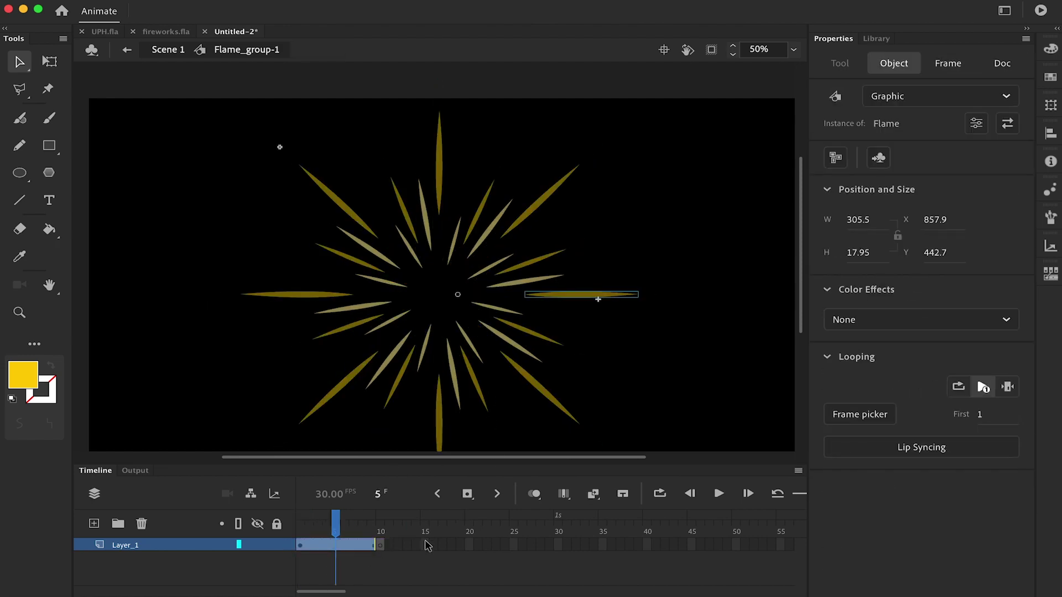
pyautogui.click(429, 546)
pyautogui.click(381, 548)
pyautogui.moveTo(381, 548); pyautogui.dragTo(223, 519)
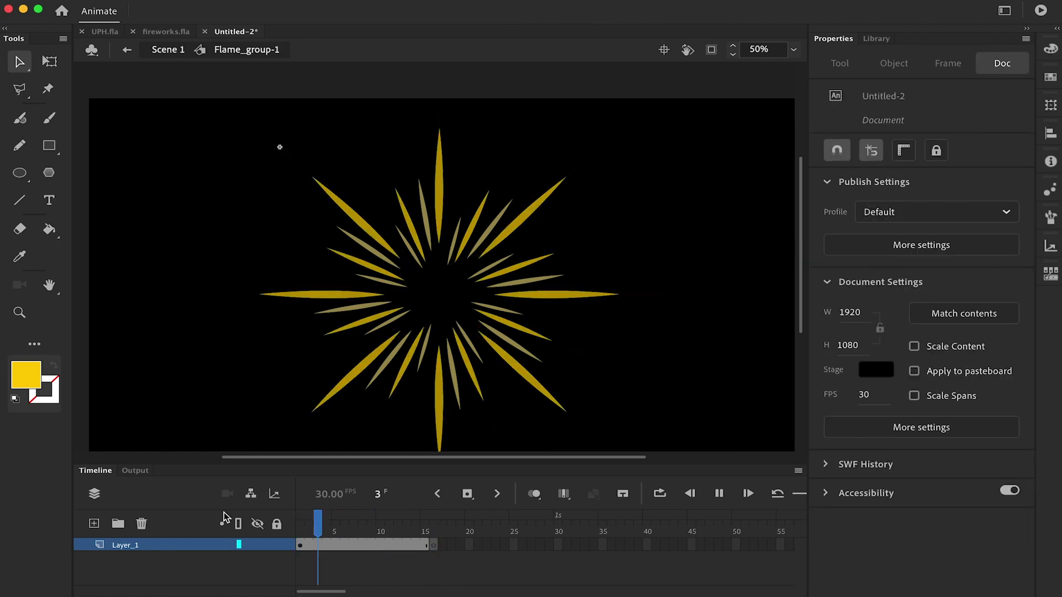
# - Return to Scene 1 and save the document as Fireworks.fla on the Desktop
pyautogui.click(168, 51)
pyautogui.press('super+minus')
pyautogui.click(319, 522)
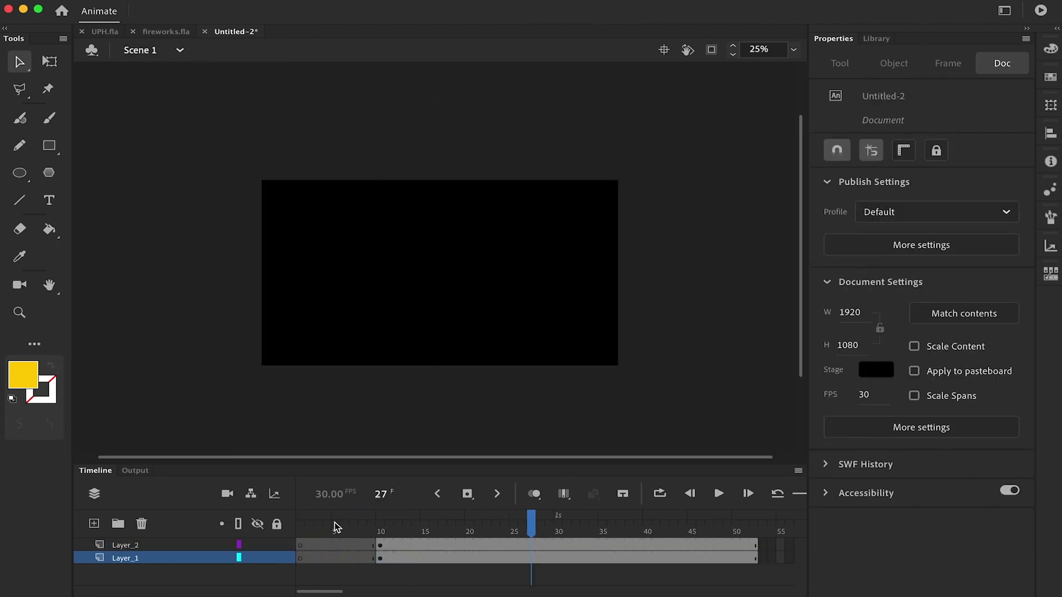
pyautogui.press('super+s')
pyautogui.press('super+d')
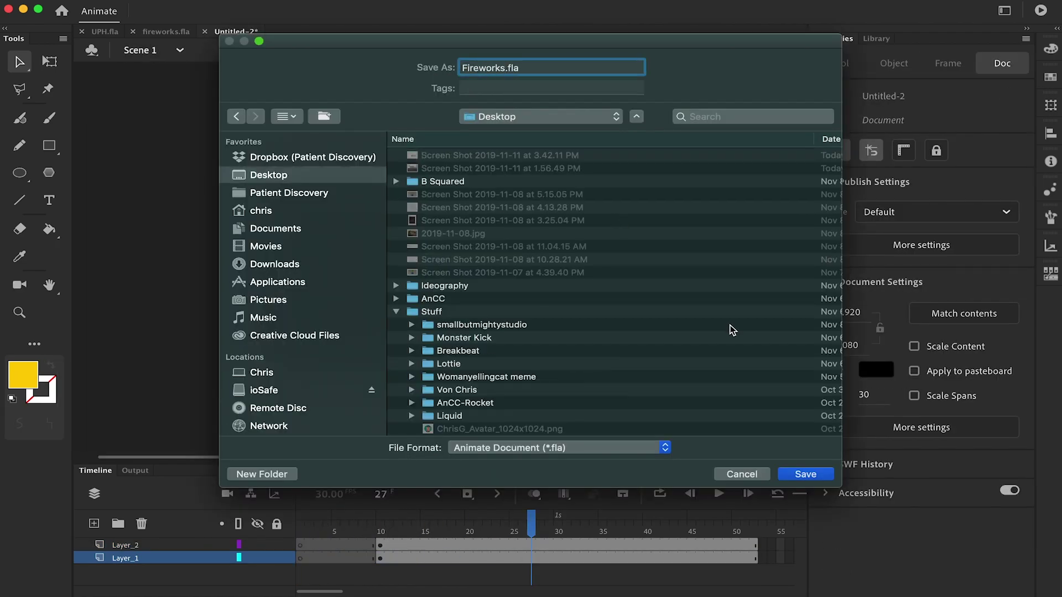
pyautogui.click(805, 474)
# - From frame 10, open the Flame symbol inside Flame_group-1 and add a keyframe at frame 3 of its tween
pyautogui.moveTo(535, 519); pyautogui.dragTo(380, 550)
pyautogui.press('z')
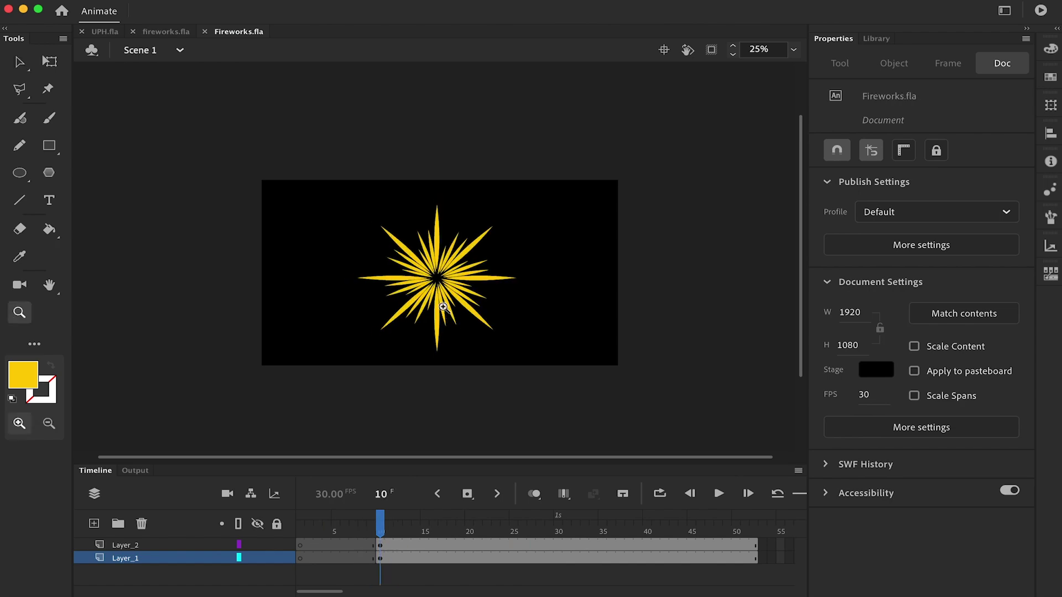
pyautogui.click(446, 299)
pyautogui.press('v')
pyautogui.doubleClick(446, 293)
pyautogui.click(302, 545)
pyautogui.doubleClick(437, 222)
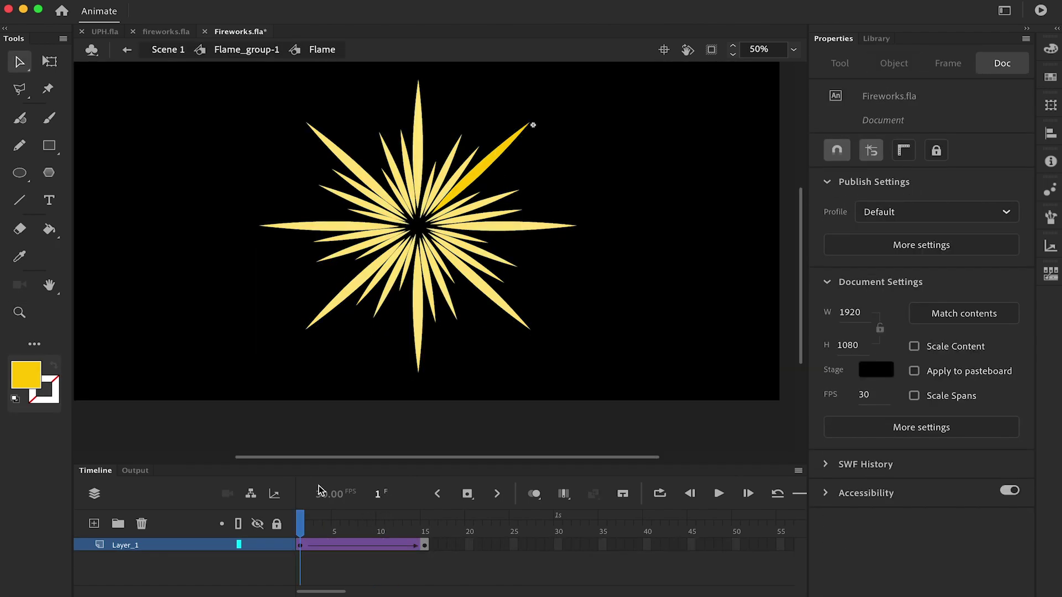
pyautogui.click(302, 546)
pyautogui.moveTo(314, 546); pyautogui.dragTo(317, 545)
pyautogui.click(301, 545)
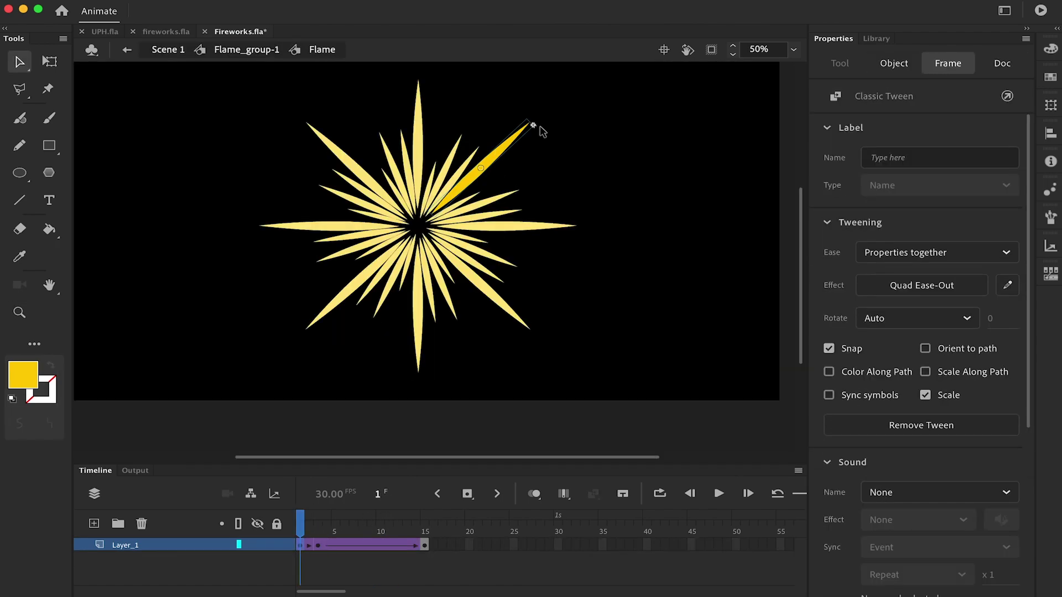
# - Shrink the flame at frame 1 toward the burst's center and preview the Flame symbol's animation
pyautogui.press('q')
pyautogui.press('super+equal')
pyautogui.moveTo(545, 177); pyautogui.dragTo(403, 296)
pyautogui.press('super+z')
pyautogui.press('v')
pyautogui.moveTo(321, 528); pyautogui.dragTo(434, 546)
pyautogui.press('Return')
# - Return to Scene 1 and play the whole burst animation from frame 5
pyautogui.click(235, 52)
pyautogui.click(161, 52)
pyautogui.press('super+minus')
pyautogui.press('super+minus')
pyautogui.click(335, 532)
pyautogui.press('Return')
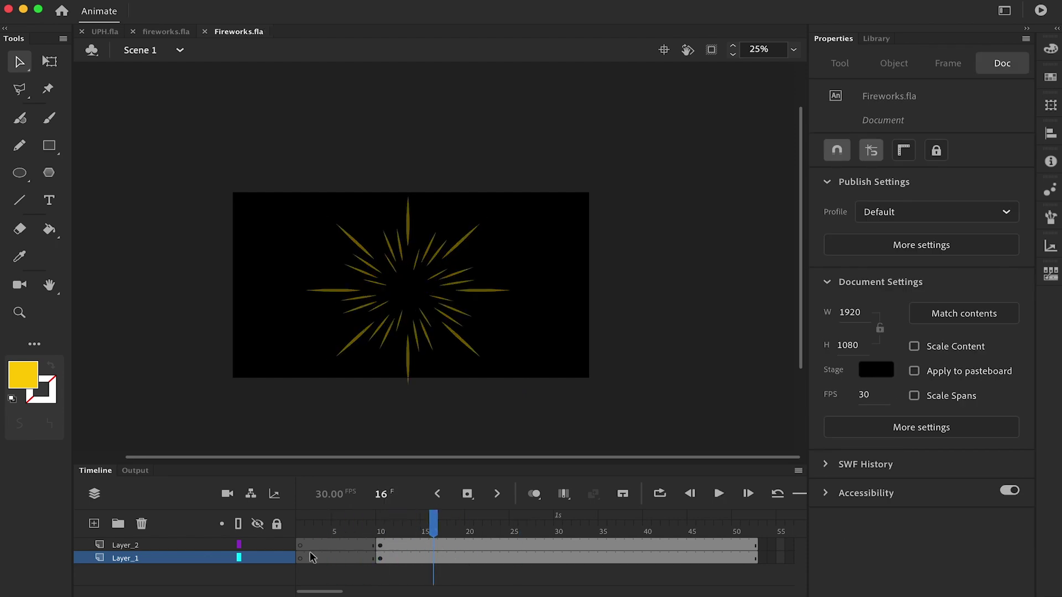
# - Add a new layer above Layer_2 with a blank keyframe at frame 15
pyautogui.click(94, 525)
pyautogui.click(427, 545)
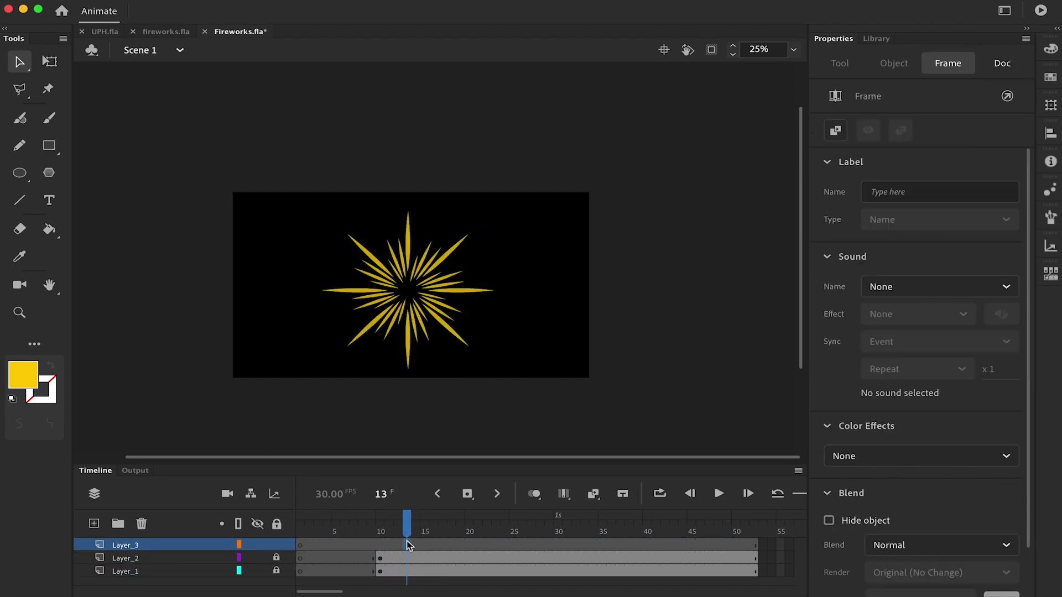
# - Set up the Line tool with a yellow dotted stroke, 2 pts thick
pyautogui.click(20, 200)
pyautogui.click(834, 192)
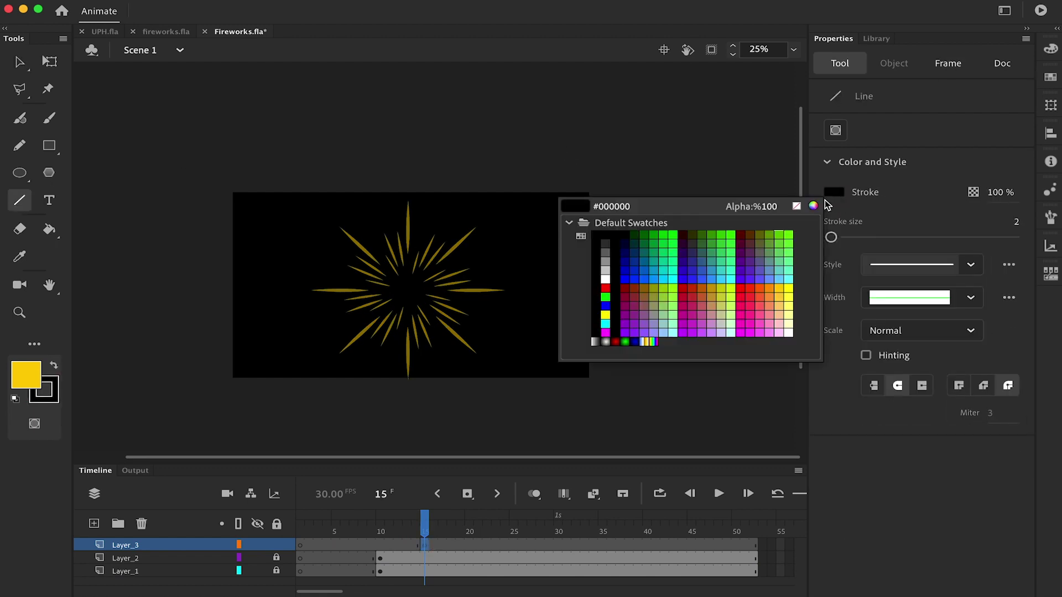
pyautogui.click(780, 288)
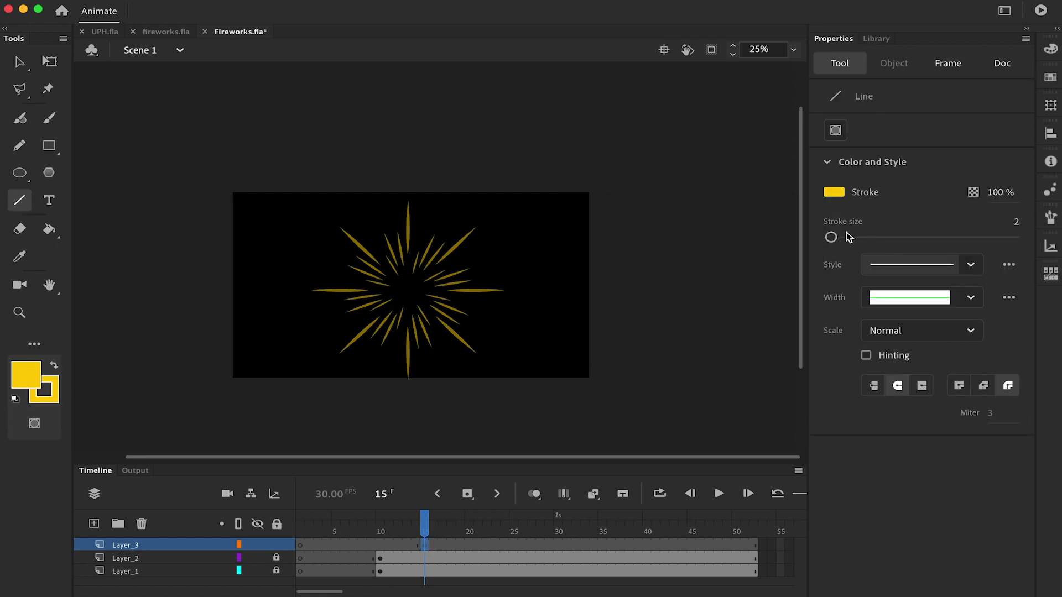
pyautogui.click(971, 264)
pyautogui.click(935, 371)
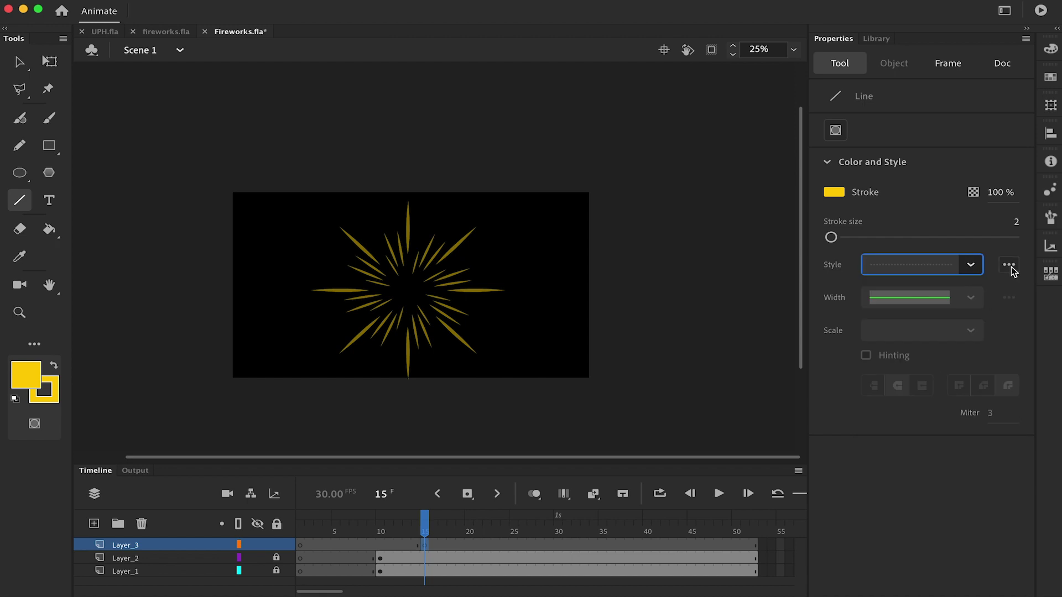
pyautogui.click(1009, 264)
pyautogui.click(976, 294)
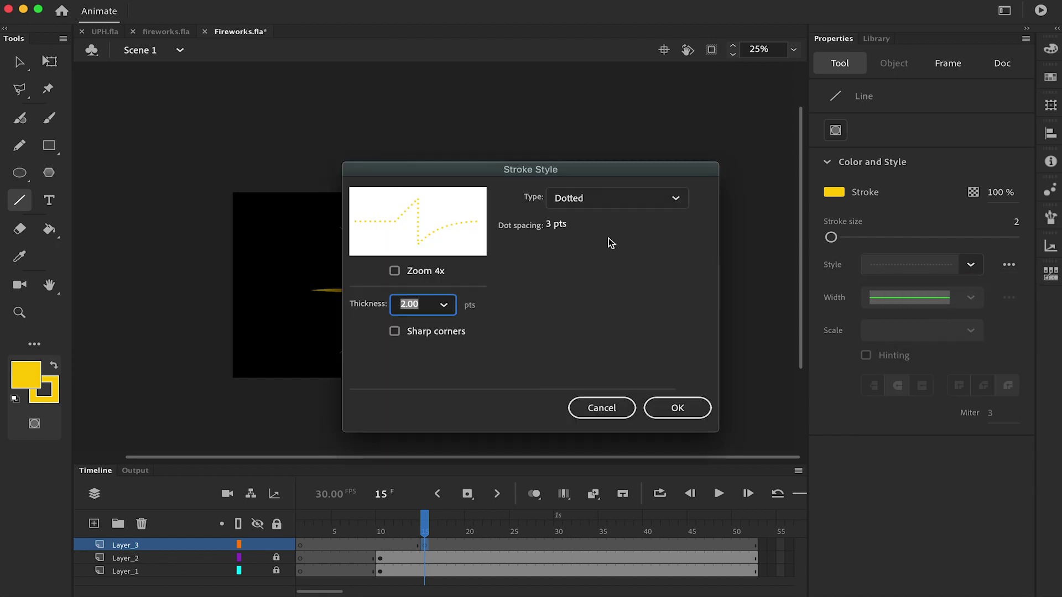
pyautogui.click(446, 309)
pyautogui.click(446, 310)
pyautogui.click(676, 399)
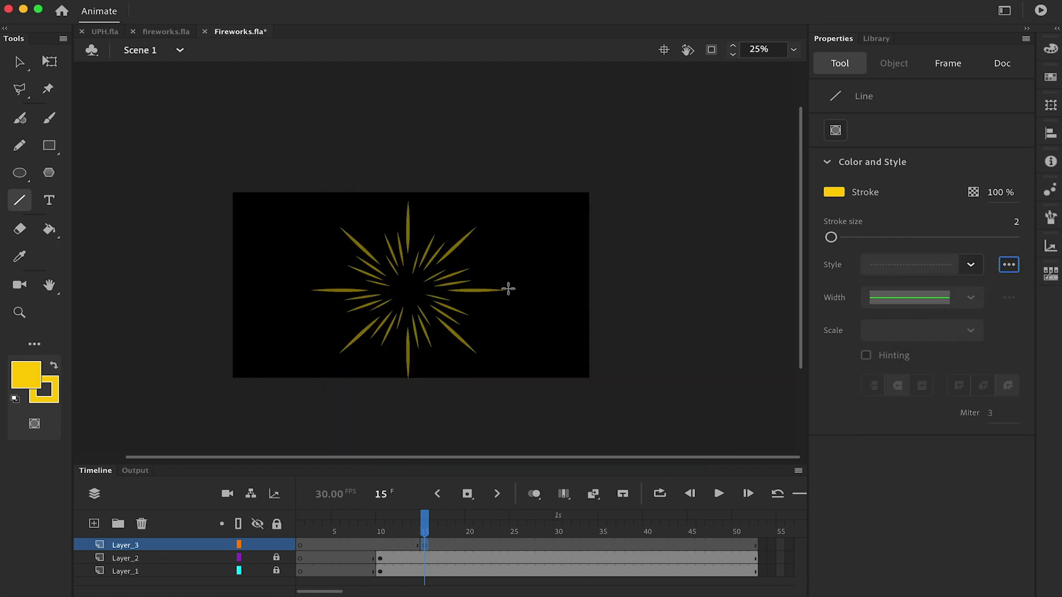
# - Draw a horizontal dotted line about 408 px long on Layer_3, extending outward from the right-hand horizontal flame
pyautogui.moveTo(481, 290); pyautogui.dragTo(557, 290)
pyautogui.press('z')
pyautogui.click(538, 286)
pyautogui.click(406, 267)
pyautogui.press('v')
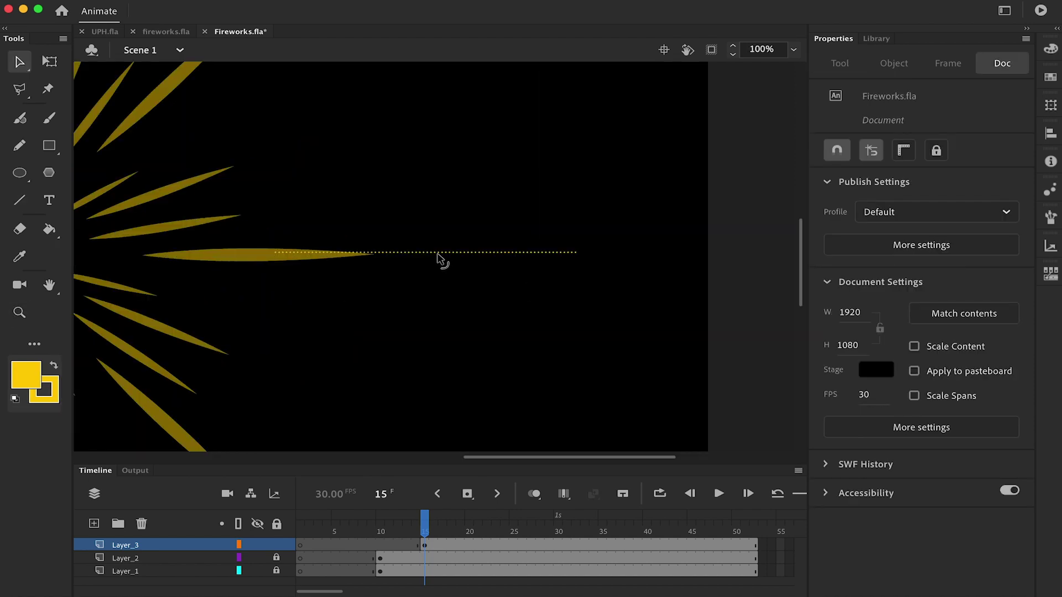
# - Try a dot spacing of 23 pts and a thickness of 8 pts on the dotted line, and delete the line
pyautogui.click(437, 253)
pyautogui.click(1009, 364)
pyautogui.click(927, 379)
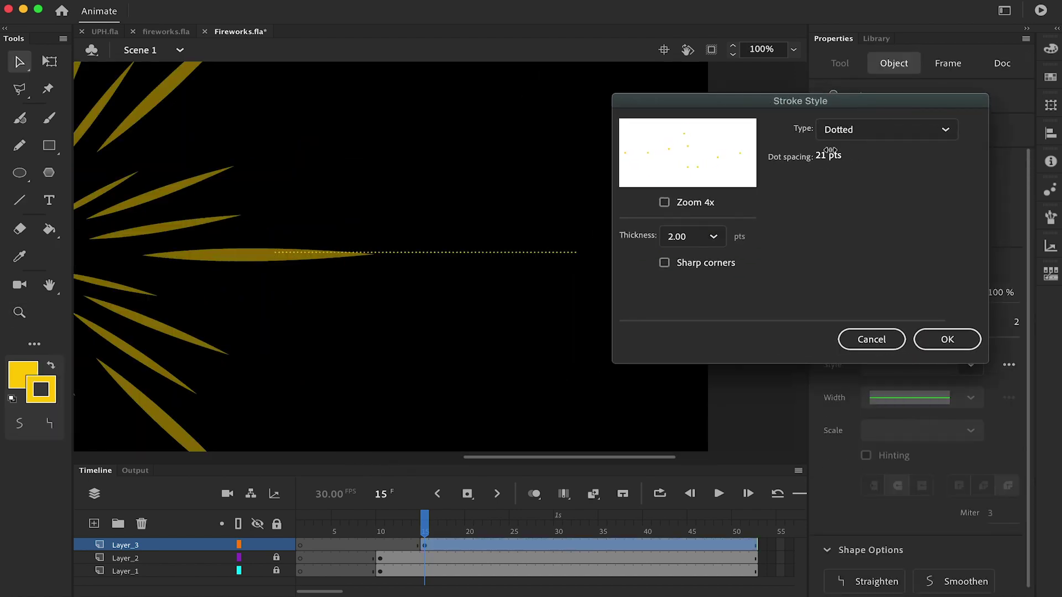
pyautogui.write('8')
pyautogui.press('Tab')
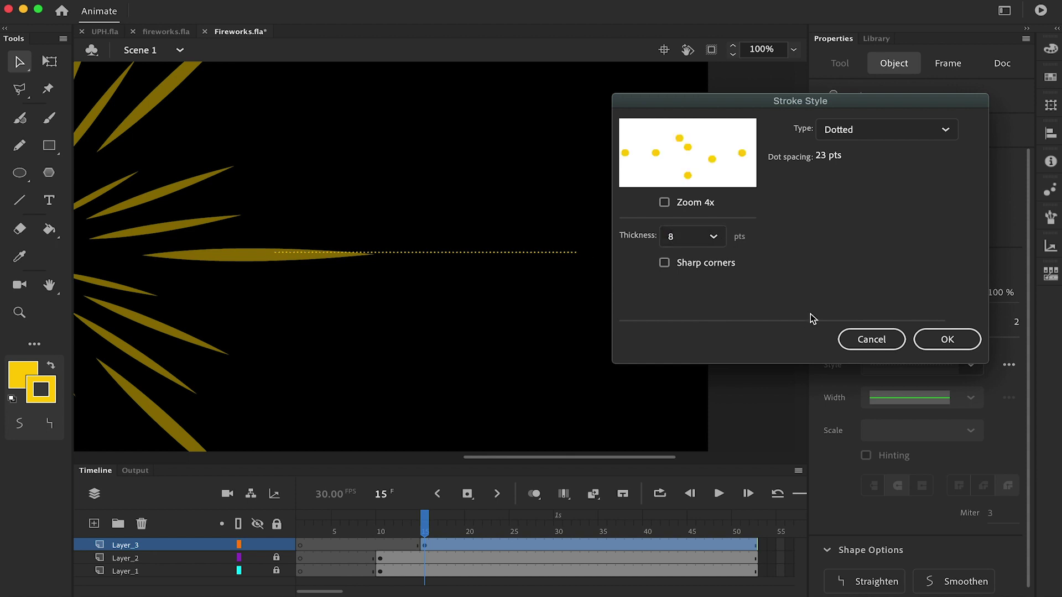
pyautogui.press('Return')
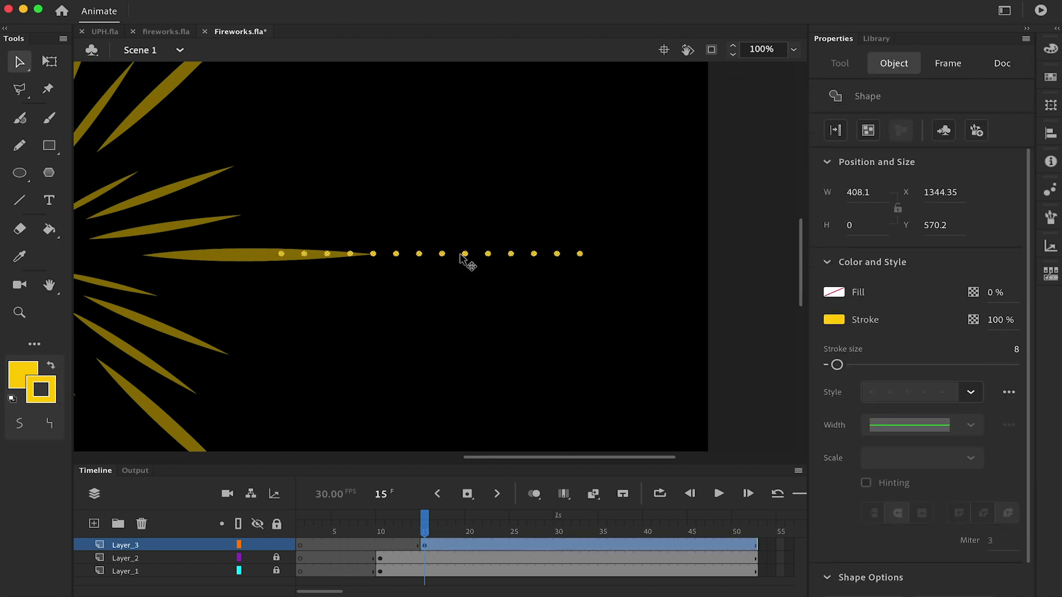
pyautogui.press('Delete')
# - Draw a yellow circle about 11.5 px wide with no stroke, just beyond the horizontal flame's outer tip
pyautogui.click(20, 172)
pyautogui.click(50, 382)
pyautogui.click(295, 418)
pyautogui.moveTo(443, 245); pyautogui.dragTo(454, 255)
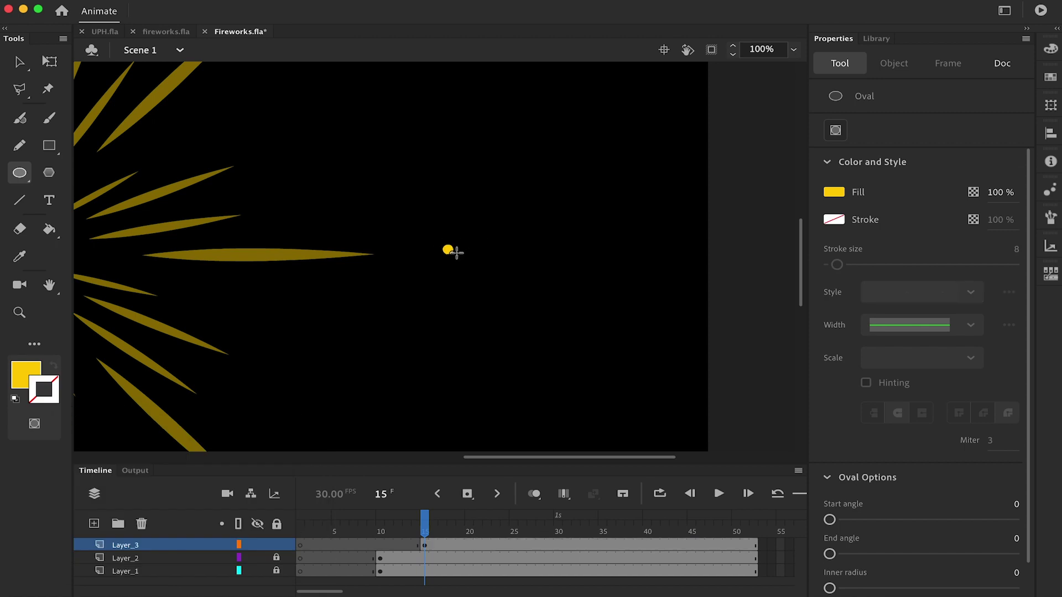
# - Scale the small yellow circle to 500%
pyautogui.press('v')
pyautogui.click(448, 250)
pyautogui.hotkey('ctrl', 'alt', 's')
pyautogui.write('500')
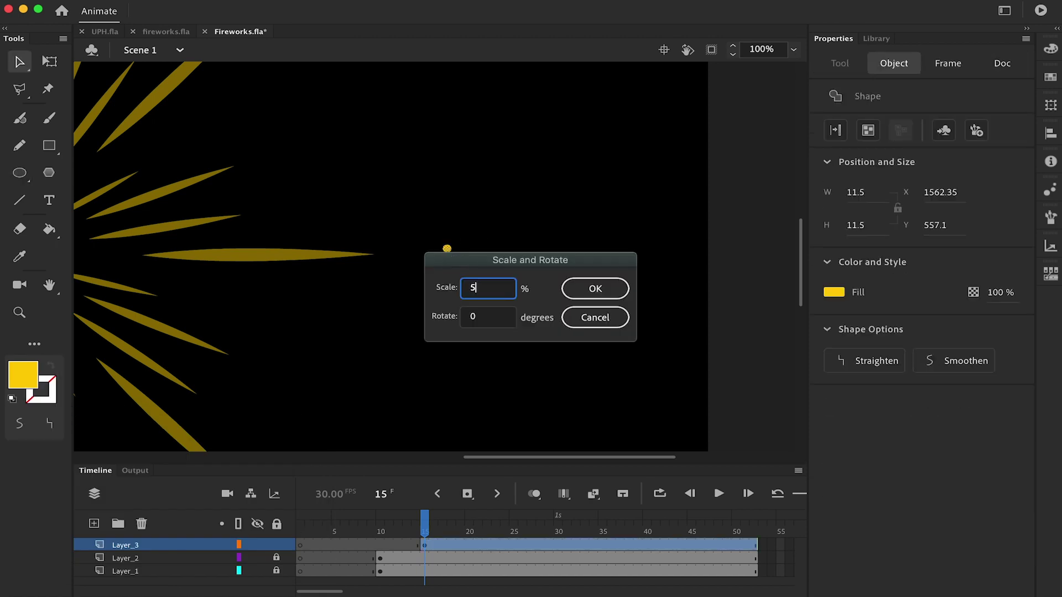
pyautogui.press('Return')
# - Convert the circle to a graphic symbol named Fireball and open it for editing
pyautogui.press('F8')
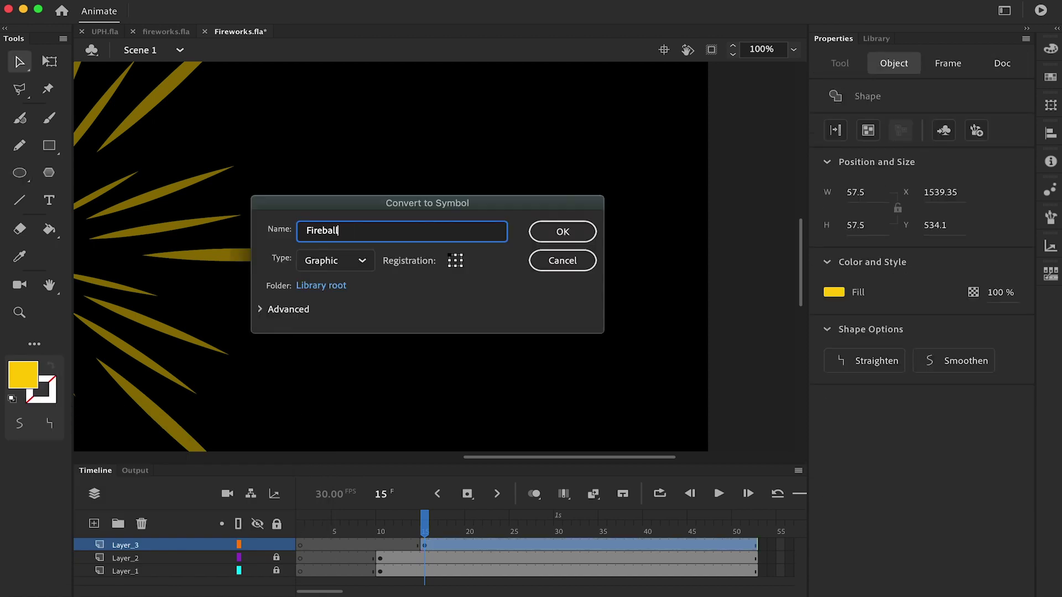
pyautogui.press('Return')
pyautogui.doubleClick(448, 270)
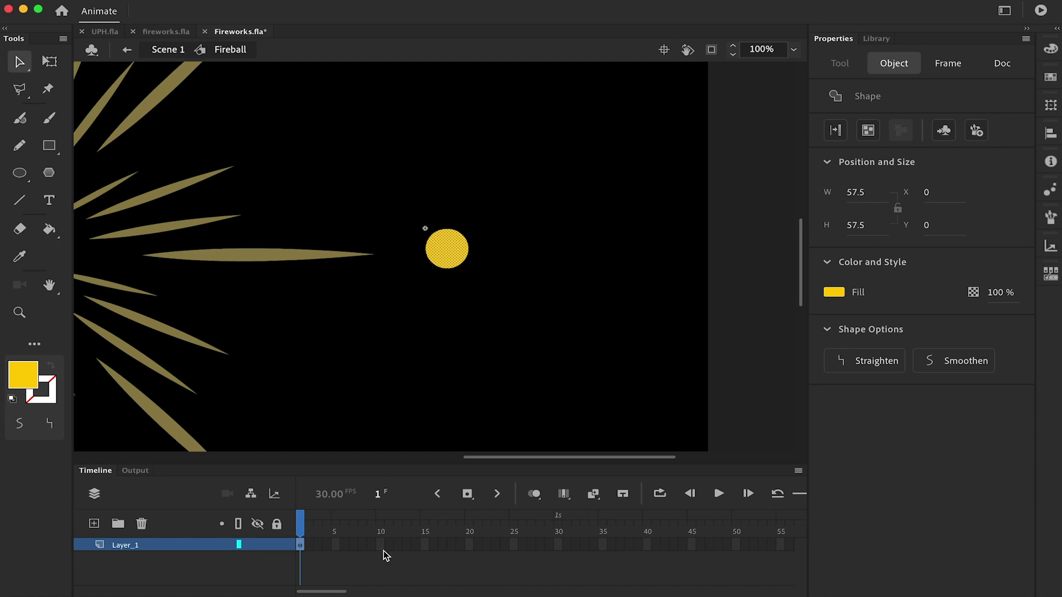
# - Convert the circle inside Fireball to a graphic symbol named Fireball_nested
pyautogui.click(458, 261)
pyautogui.press('F8')
pyautogui.write('Fireball_nested')
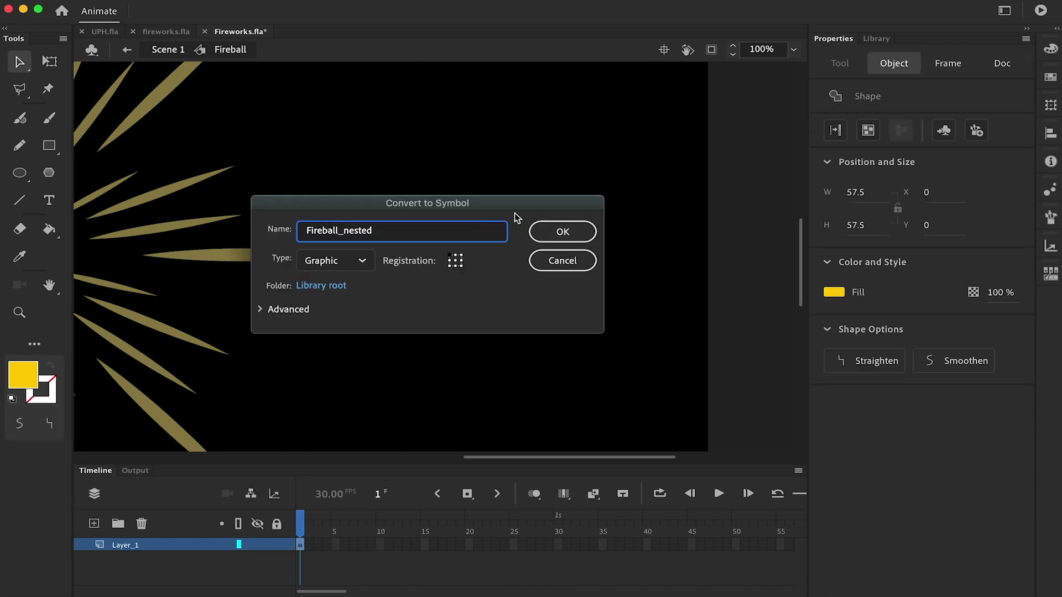
pyautogui.press('Return')
# - Insert a keyframe at frame 47 and give the nested fireball there 0% alpha and a smaller size
pyautogui.click(558, 547)
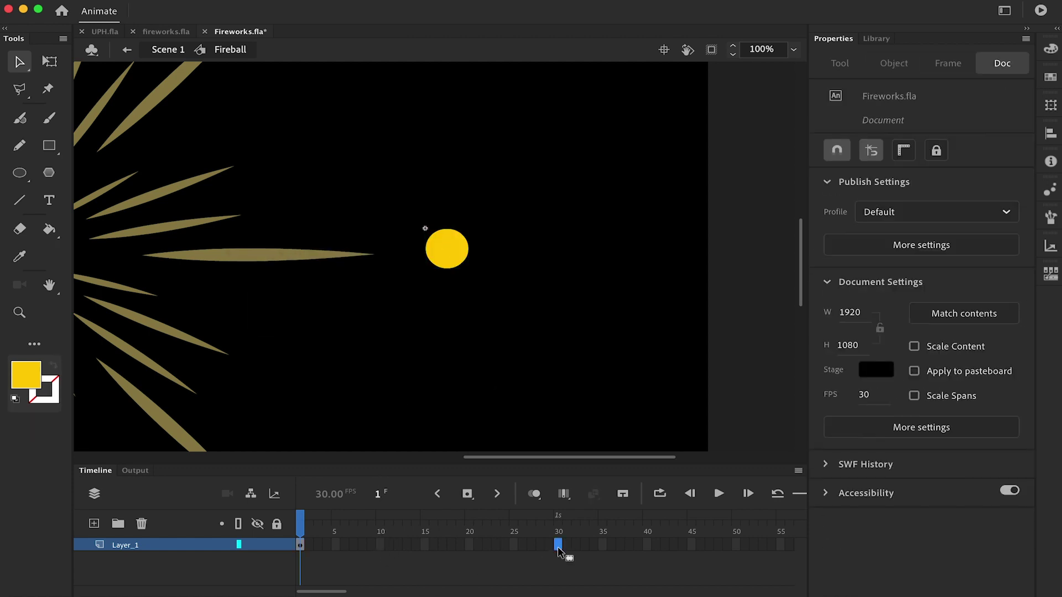
pyautogui.click(709, 548)
pyautogui.press('F6')
pyautogui.click(918, 319)
pyautogui.click(868, 434)
pyautogui.click(829, 360)
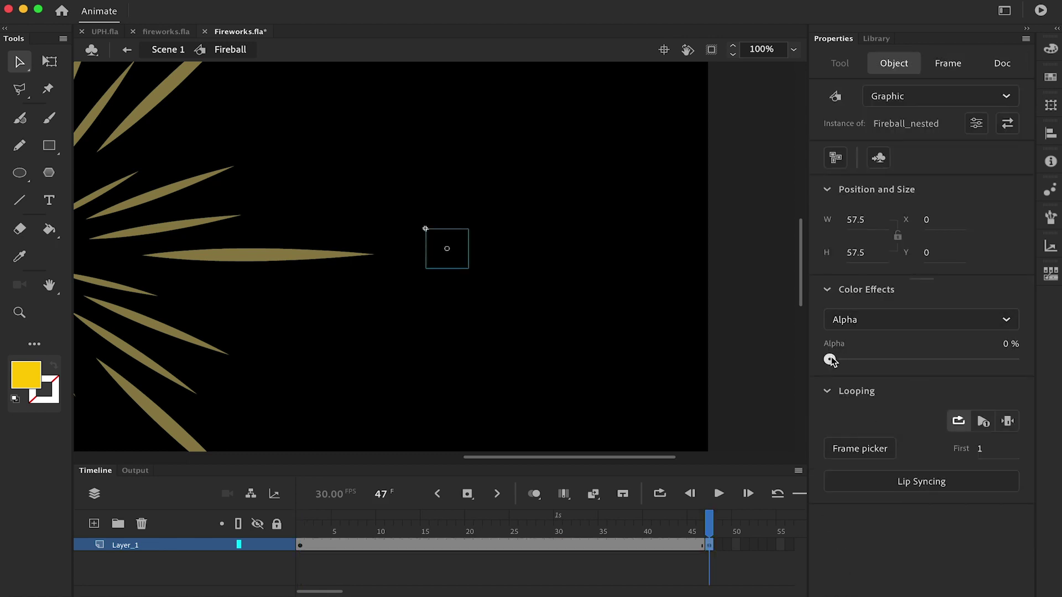
pyautogui.press('q')
pyautogui.moveTo(469, 229); pyautogui.dragTo(454, 231)
pyautogui.press('v')
# - Create a classic tween between the fireball keyframes with Quad Ease-Out and preview it
pyautogui.rightClick(514, 545)
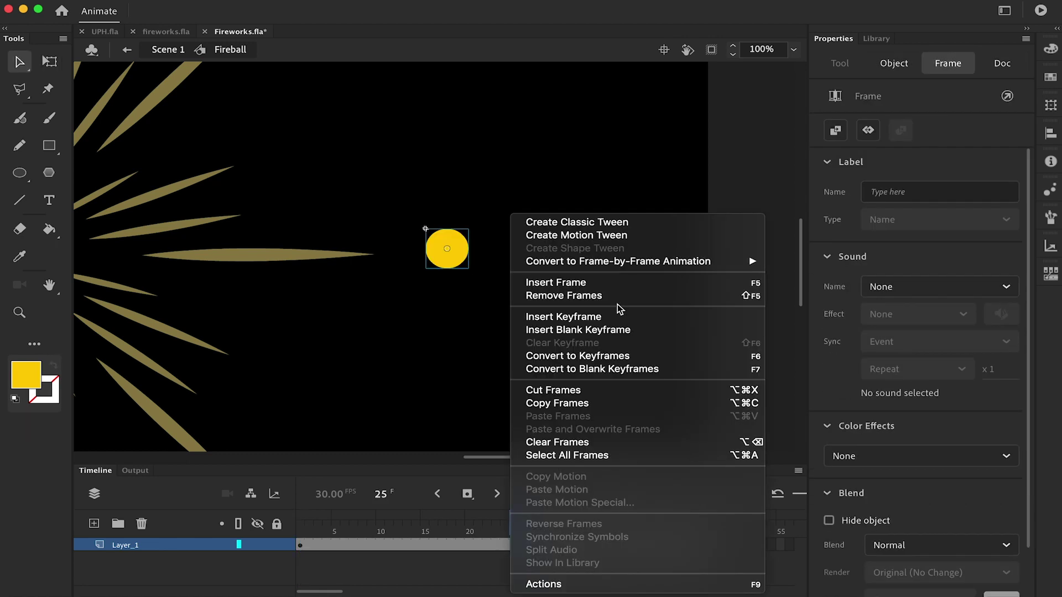
pyautogui.click(616, 228)
pyautogui.click(908, 286)
pyautogui.click(554, 382)
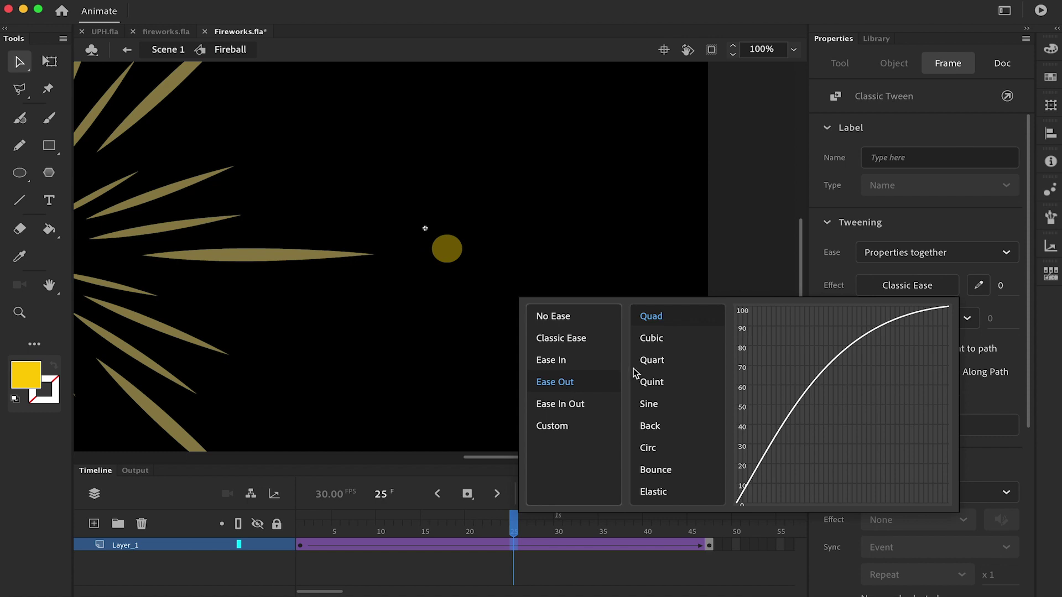
pyautogui.click(651, 317)
pyautogui.press('Return')
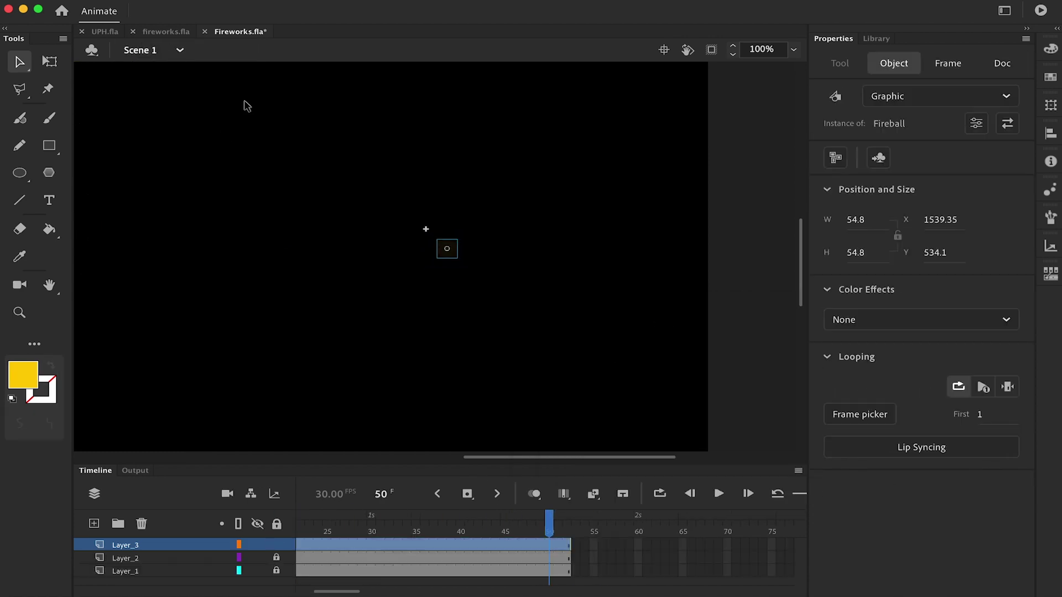
# - At frame 15 of Scene 1, scale the Fireball instance down to about 22 px wide
pyautogui.moveTo(549, 532); pyautogui.dragTo(425, 545)
pyautogui.click(447, 249)
pyautogui.press('q')
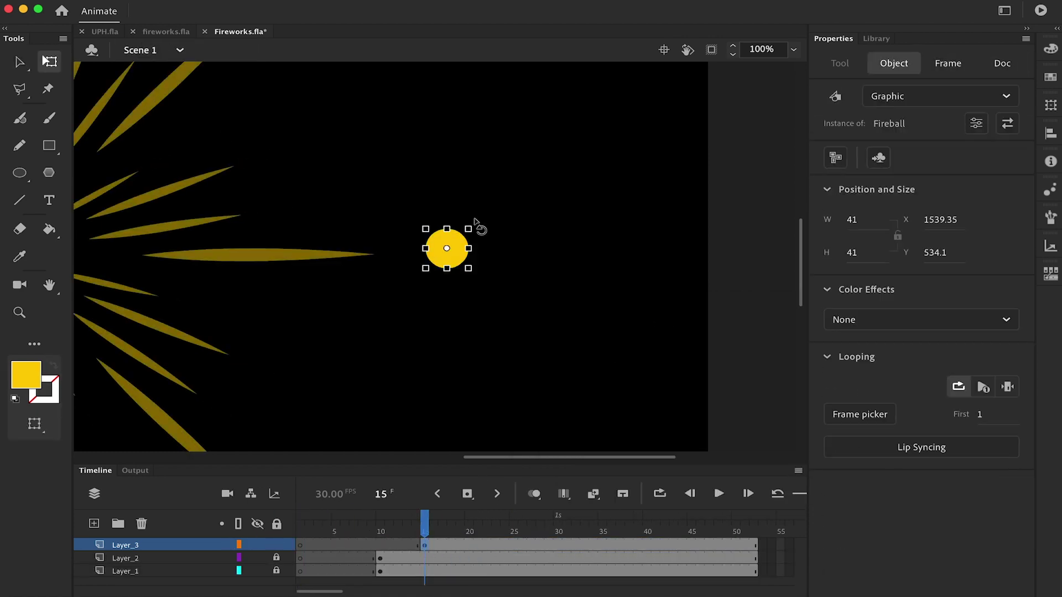
pyautogui.moveTo(469, 229); pyautogui.dragTo(461, 231)
pyautogui.press('v')
# - Nudge the fireball left and slightly down to sit at the horizontal flame's outer tip
pyautogui.hotkey('shift', 'Left')
pyautogui.hotkey('shift', 'Left')
pyautogui.hotkey('shift', 'Left')
pyautogui.hotkey('shift', 'Left')
pyautogui.hotkey('shift', 'Left')
pyautogui.hotkey('shift', 'Left')
pyautogui.hotkey('shift', 'Left')
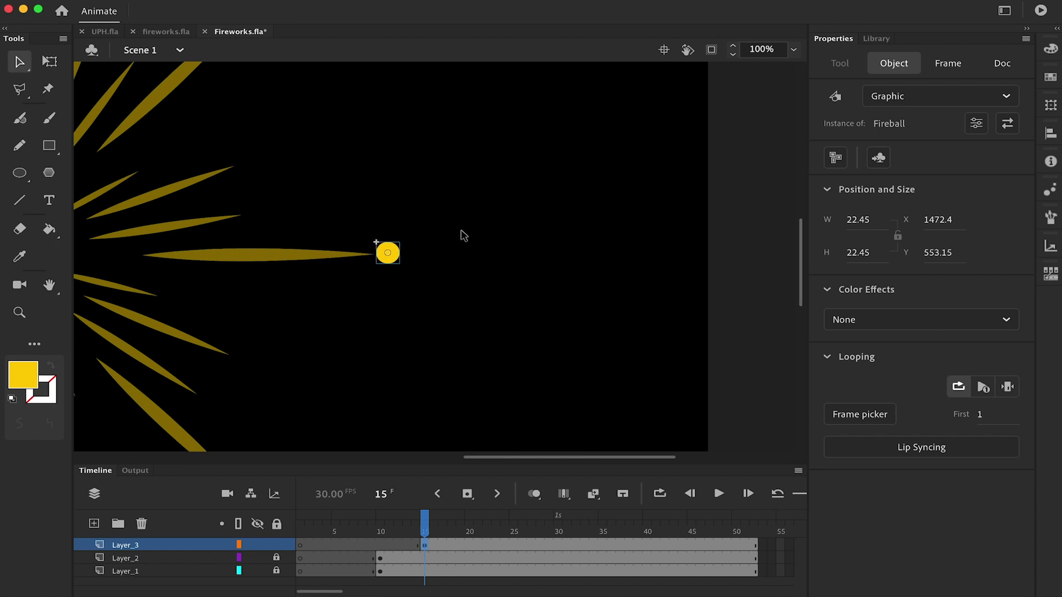
pyautogui.press('Down')
pyautogui.press('Down')
# - Shrink the fireball slightly more and preview the animation from the beginning
pyautogui.press('q')
pyautogui.moveTo(400, 244); pyautogui.dragTo(396, 248)
pyautogui.press('v')
pyautogui.click(418, 310)
pyautogui.moveTo(424, 530); pyautogui.dragTo(260, 534)
pyautogui.press('Return')
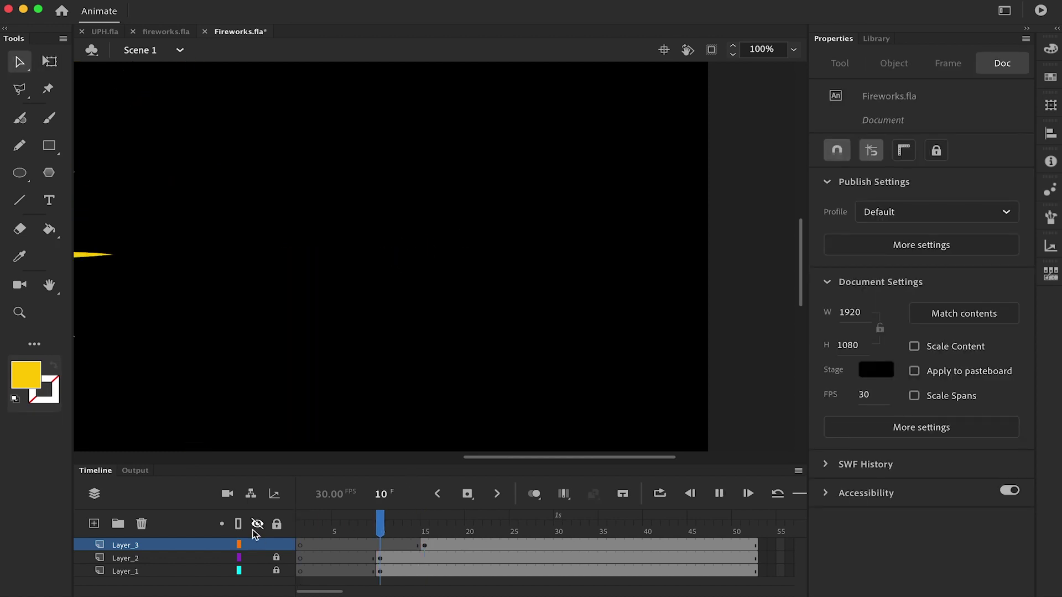
# - In the Fireball symbol, move the first keyframe's fireball left along the horizontal flame to lengthen its travel, and preview the tween
pyautogui.moveTo(419, 529); pyautogui.dragTo(424, 540)
pyautogui.doubleClick(387, 255)
pyautogui.click(342, 543)
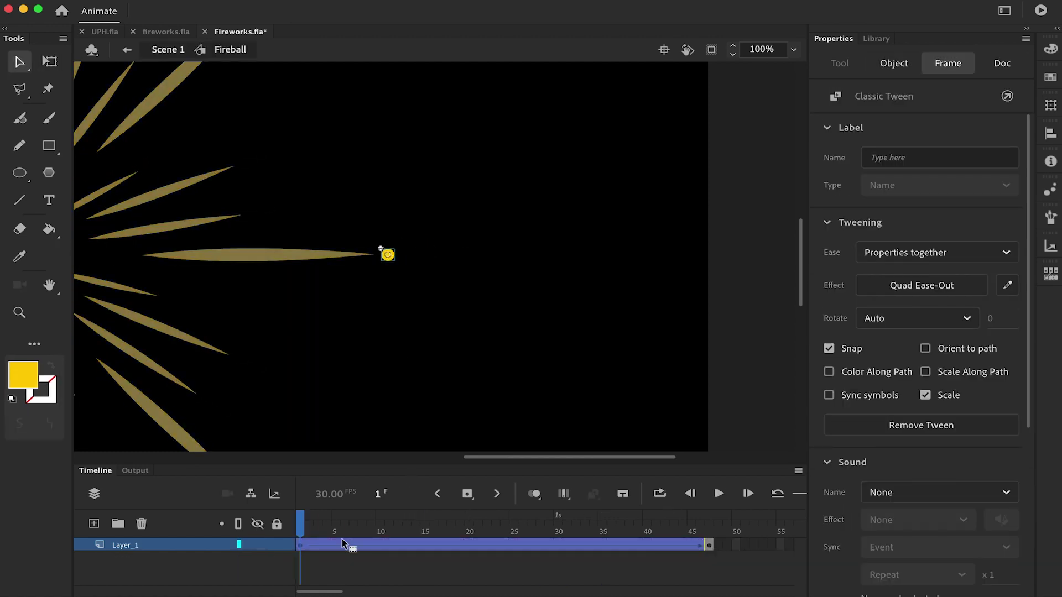
pyautogui.click(301, 546)
pyautogui.hotkey('shift', 'Left')
pyautogui.hotkey('shift', 'Left')
pyautogui.hotkey('shift', 'Left')
pyautogui.hotkey('shift', 'Left')
pyautogui.hotkey('shift', 'Left')
pyautogui.hotkey('shift', 'Left')
pyautogui.hotkey('shift', 'Left')
pyautogui.hotkey('shift', 'Left')
pyautogui.hotkey('shift', 'Left')
pyautogui.press('Return')
pyautogui.press('Return')
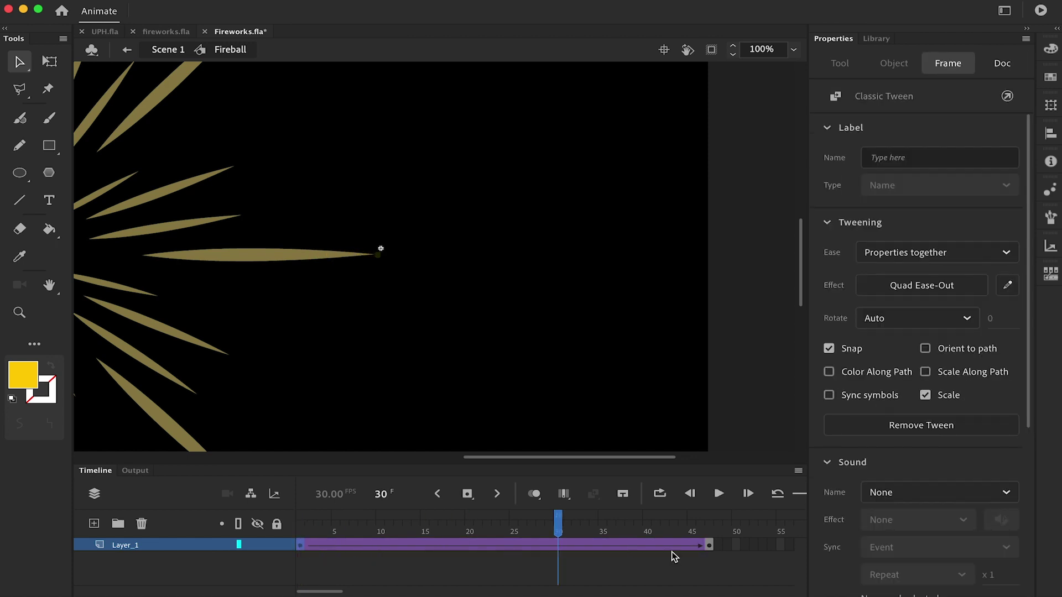
# - Try scaling the fireball in the final keyframe at frame 47 to 15% and preview the tween
pyautogui.click(710, 546)
pyautogui.press('super+alt+s')
pyautogui.write('15')
pyautogui.press('Return')
pyautogui.press('Return')
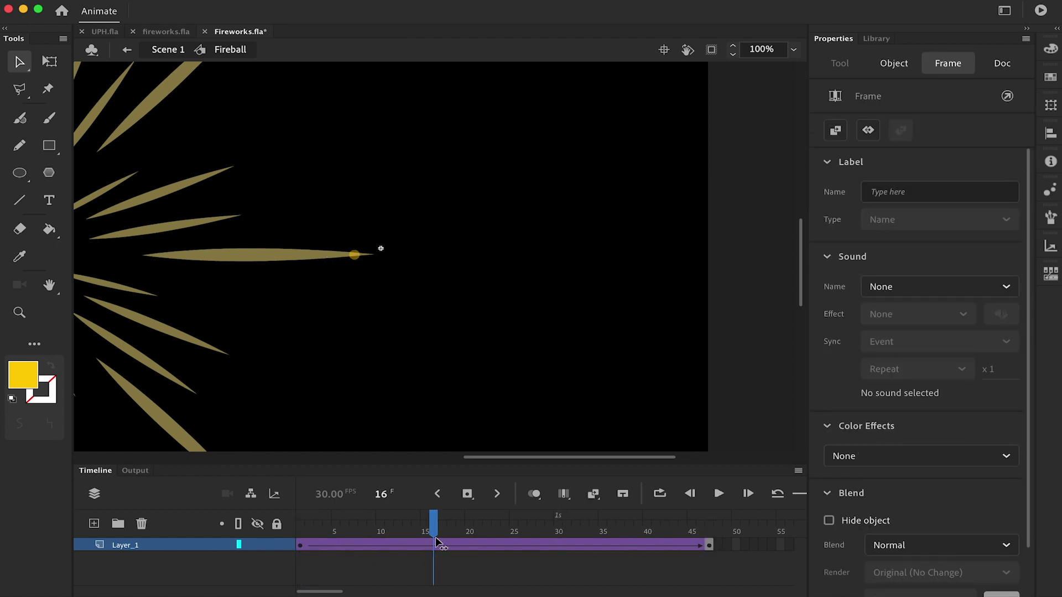
# - Move the first keyframe's fireball slightly back to the right to shorten its travel, and preview the tween
pyautogui.click(302, 546)
pyautogui.press('Return')
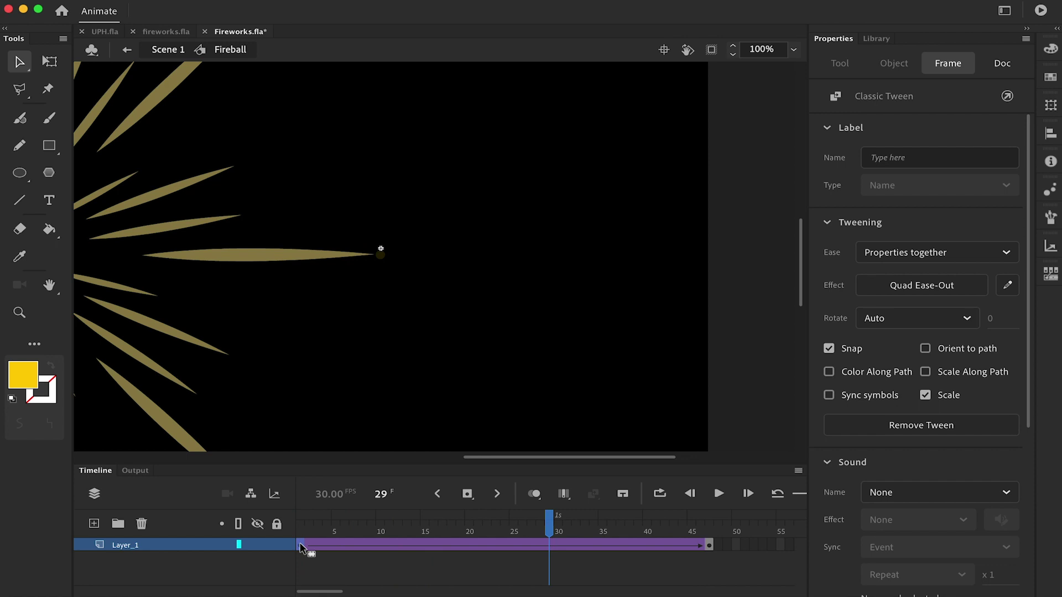
pyautogui.click(710, 546)
pyautogui.press('super+alt+s')
pyautogui.press('Return')
pyautogui.press('Return')
pyautogui.press('Return')
# - Return to Scene 1, duplicate the fireball into an evenly spaced horizontal row of five, and preview from the first frame
pyautogui.click(393, 298)
pyautogui.doubleClick(392, 299)
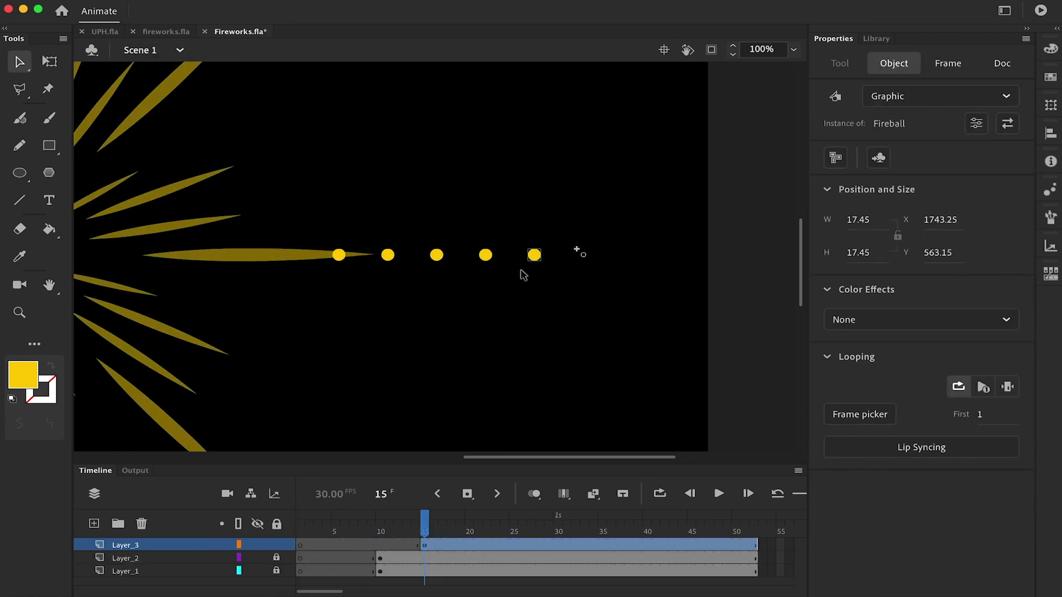
pyautogui.click(302, 546)
pyautogui.press('Return')
pyautogui.press('Return')
# - Move Layer_3's starting keyframe to frame 12, preview the burst, and save the document
pyautogui.press('super+minus')
pyautogui.press('super+minus')
pyautogui.moveTo(321, 534); pyautogui.dragTo(403, 546)
pyautogui.press('Return')
pyautogui.press('super+s')
# - Open the Fireball symbol, extend its tween by moving the end keyframe past frame 55, and return to Scene 1
pyautogui.click(557, 546)
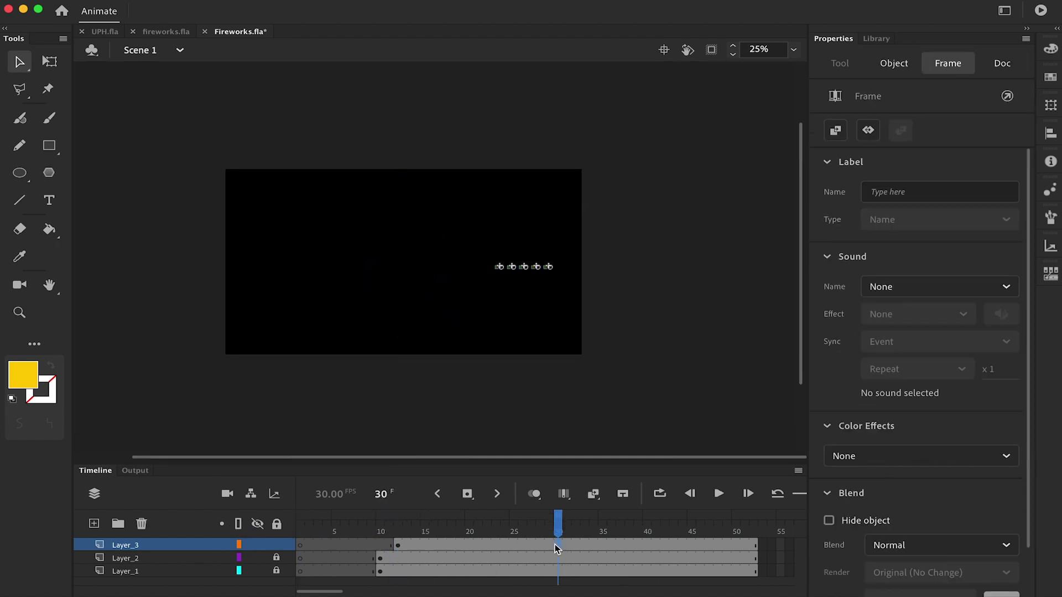
pyautogui.press('super+equal')
pyautogui.press('super+equal')
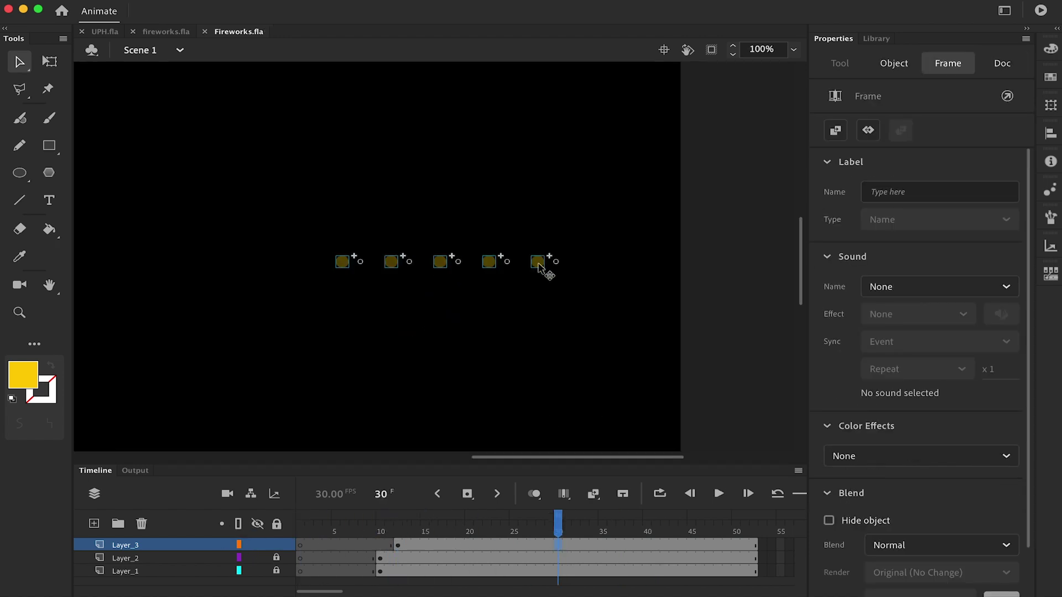
pyautogui.doubleClick(540, 268)
pyautogui.press('Return')
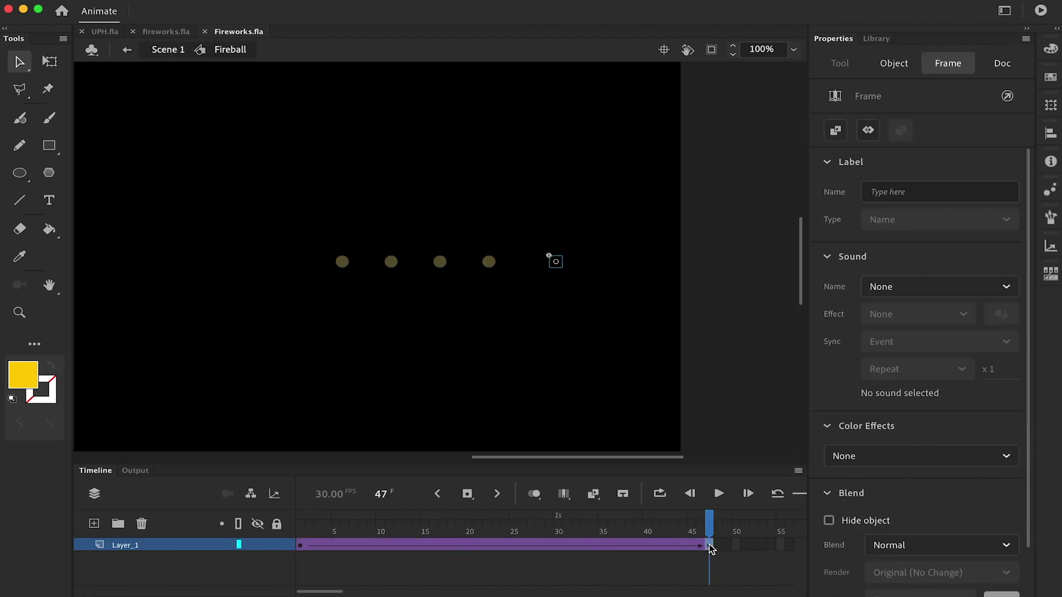
pyautogui.doubleClick(503, 422)
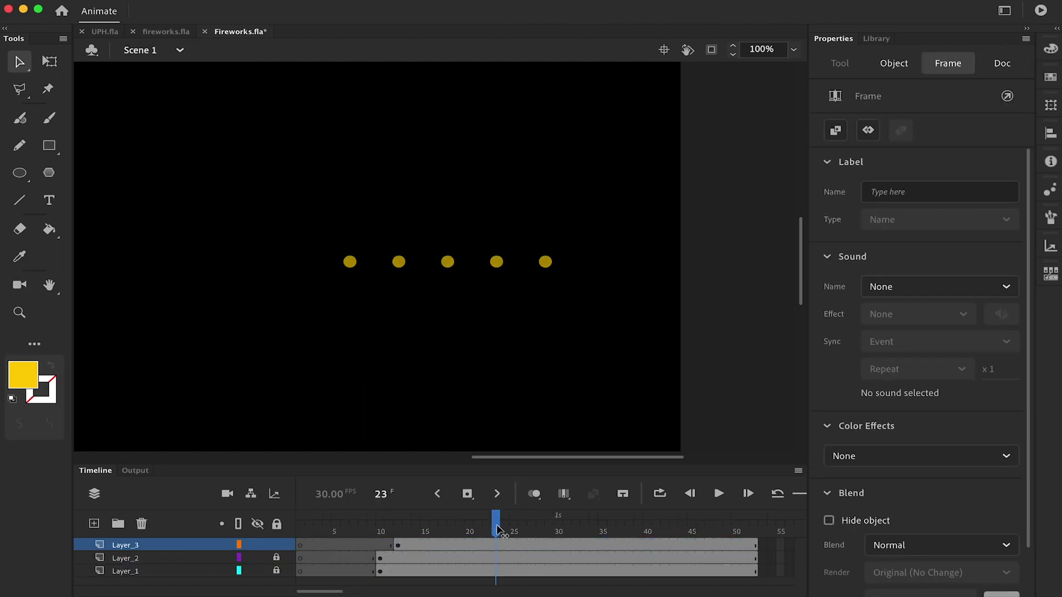
# - Duplicate fireballs inward along the horizontal flame to make a row of ten with slightly uneven spacing and heights
pyautogui.click(380, 532)
pyautogui.moveTo(380, 532); pyautogui.dragTo(398, 539)
pyautogui.click(312, 262)
pyautogui.press('super+minus')
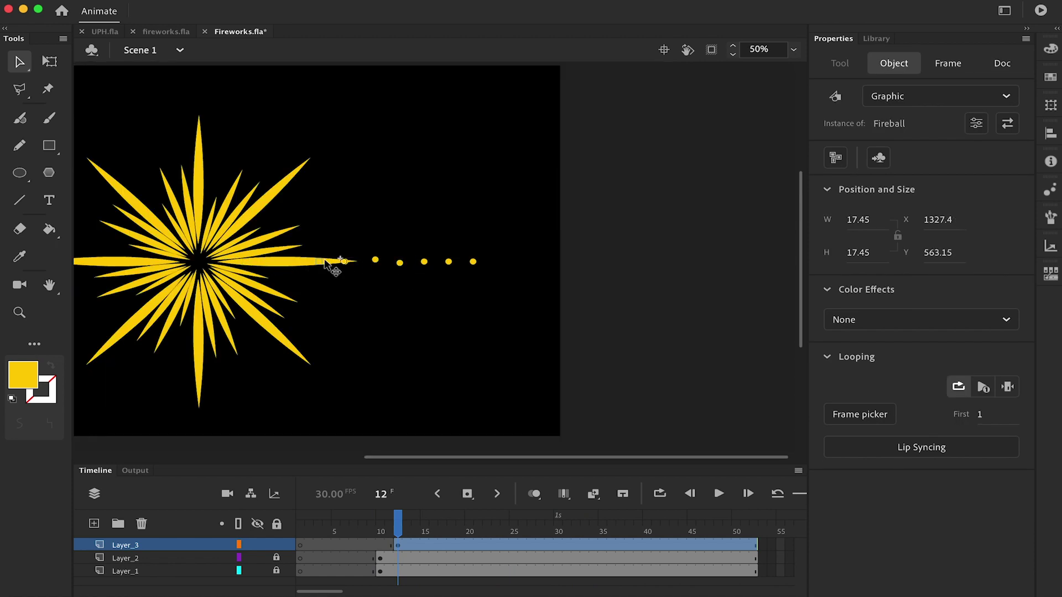
pyautogui.moveTo(399, 520); pyautogui.dragTo(532, 556)
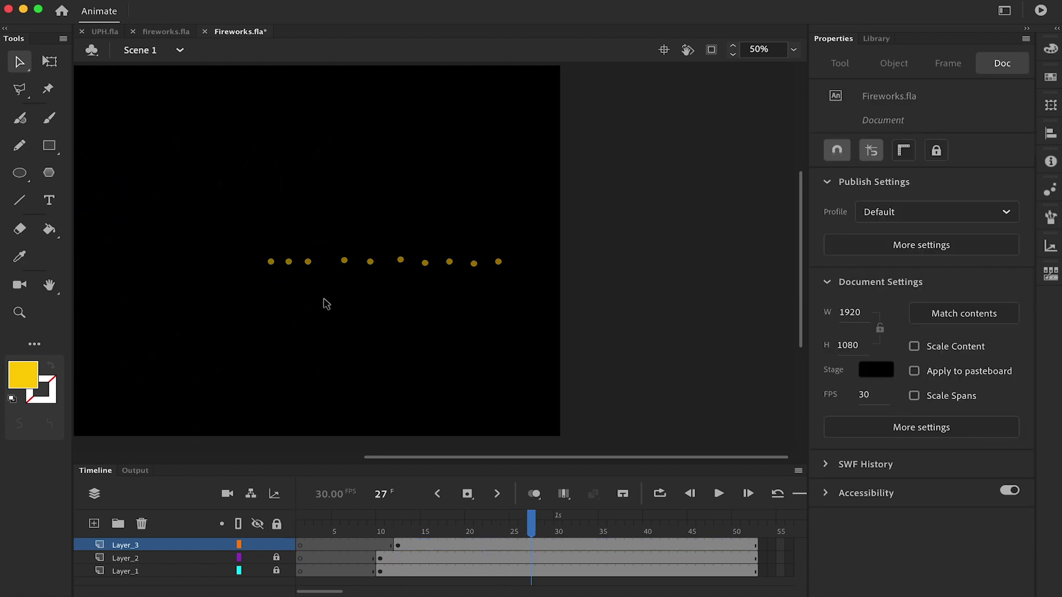
pyautogui.click(308, 262)
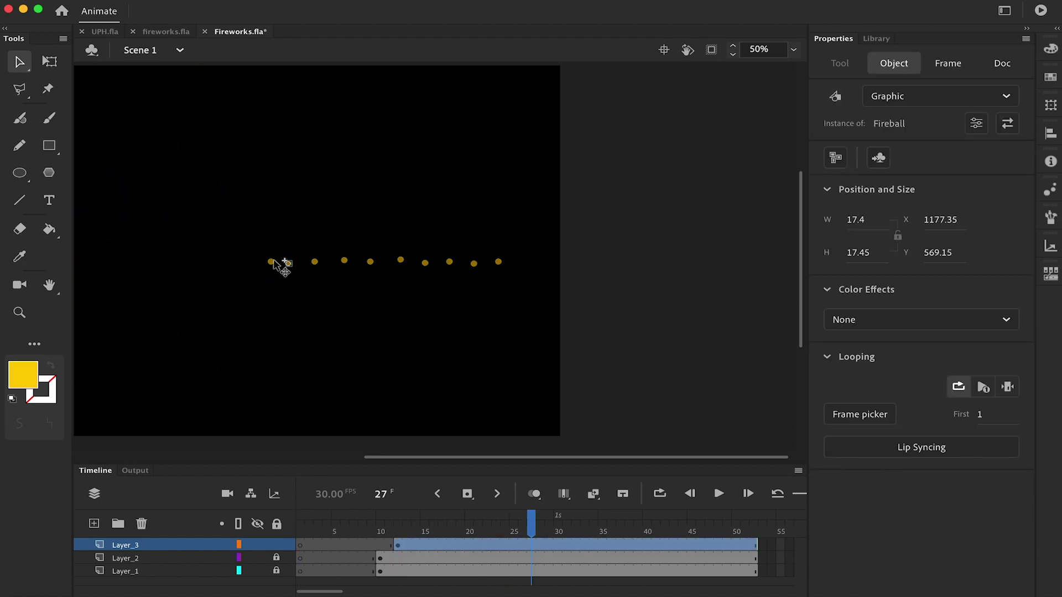
# - Move Layer_3's starting keyframe to frame 13 and scrub through the fireball timing
pyautogui.moveTo(468, 533); pyautogui.dragTo(460, 556)
pyautogui.click(397, 546)
pyautogui.moveTo(398, 546); pyautogui.dragTo(487, 523)
pyautogui.click(496, 546)
pyautogui.click(427, 545)
# - Convert all ten fireballs into a graphic symbol named Fireball_trail and open it for editing
pyautogui.moveTo(223, 211); pyautogui.dragTo(523, 324)
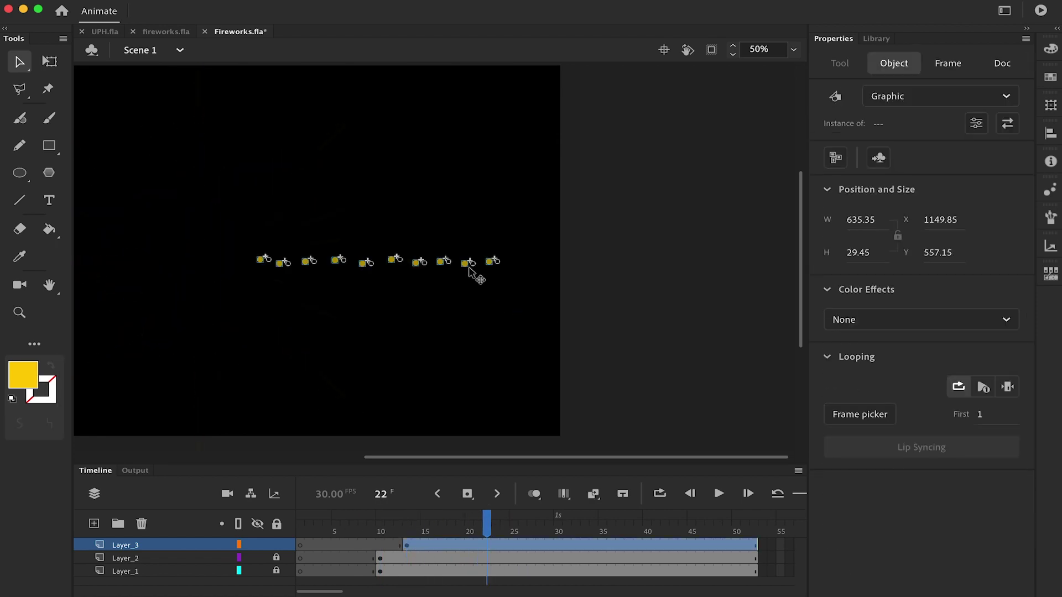
pyautogui.press('F8')
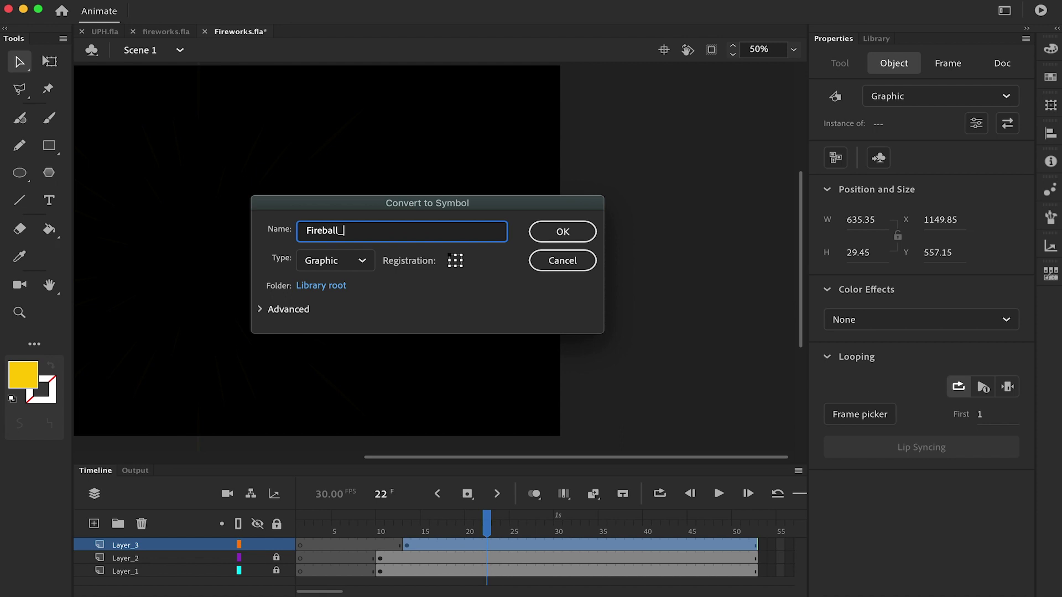
pyautogui.click(563, 232)
pyautogui.doubleClick(345, 265)
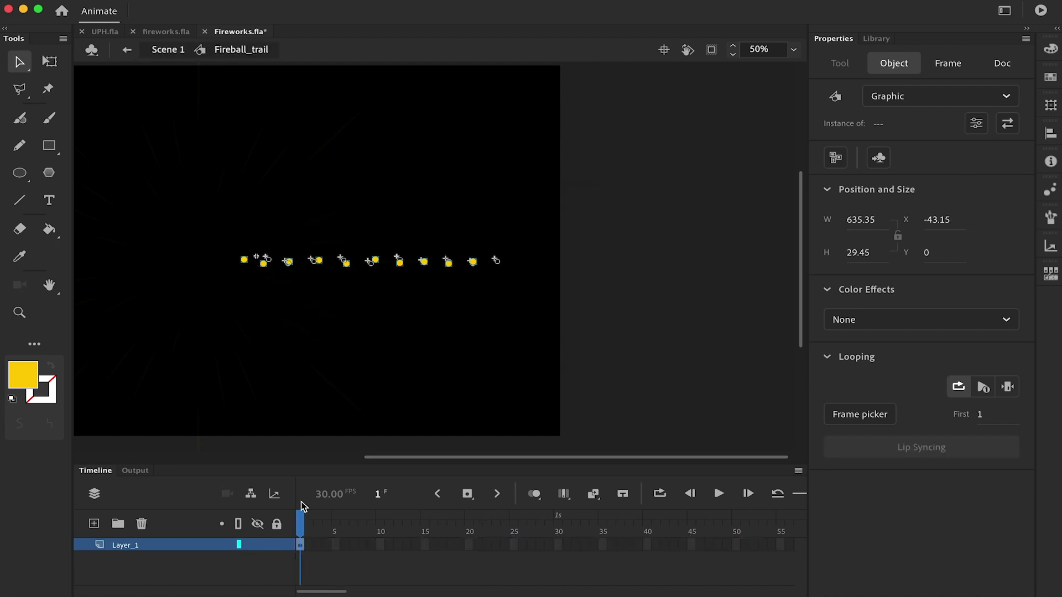
# - Distribute the ten fireballs to separate layers and delete the empty Layer_1
pyautogui.moveTo(201, 174); pyautogui.dragTo(524, 308)
pyautogui.rightClick(471, 206)
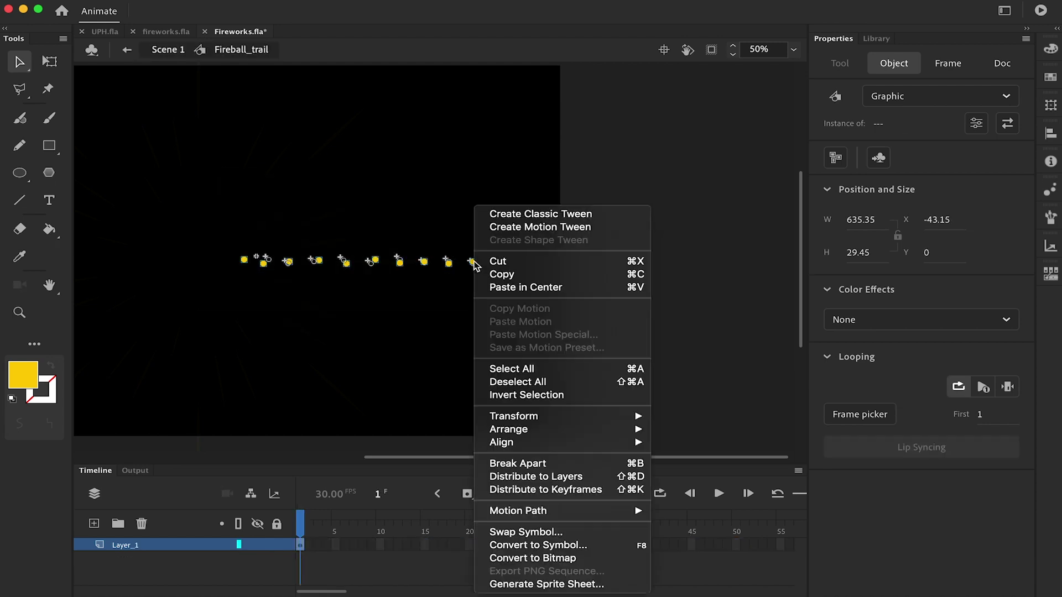
pyautogui.click(600, 476)
pyautogui.click(161, 545)
pyautogui.click(142, 524)
pyautogui.click(204, 461)
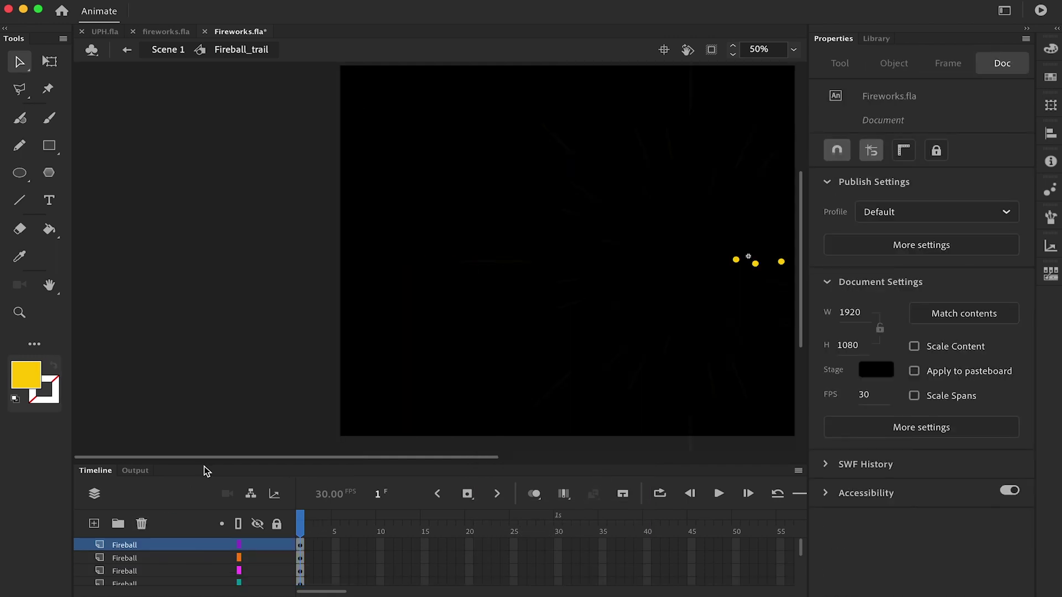
# - Enlarge the timeline area and insert frames across all ten Fireball layers to extend them past frame 55
pyautogui.hscroll(5, 452, 351)
pyautogui.moveTo(219, 463); pyautogui.dragTo(238, 339)
pyautogui.scroll(-3, 470, 289)
pyautogui.hscroll(3, 470, 290)
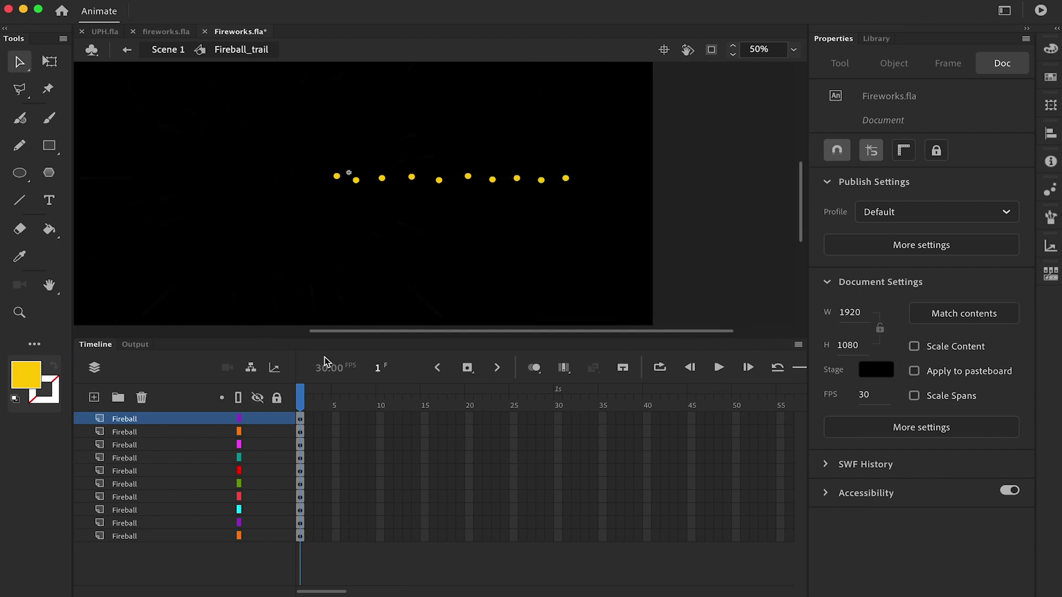
pyautogui.moveTo(321, 418); pyautogui.dragTo(754, 537)
pyautogui.press('F5')
pyautogui.moveTo(754, 398); pyautogui.dragTo(343, 420)
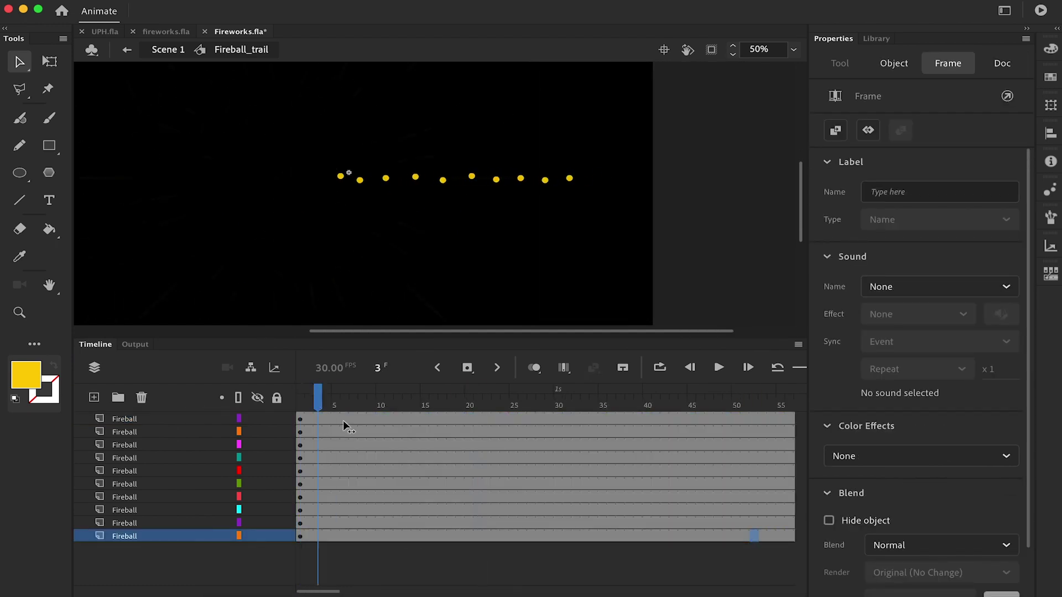
# - In the nested Fireball symbol, move the first keyframe's fireball right to shorten its travel, scrubbing to check the motion
pyautogui.click(326, 316)
pyautogui.doubleClick(440, 181)
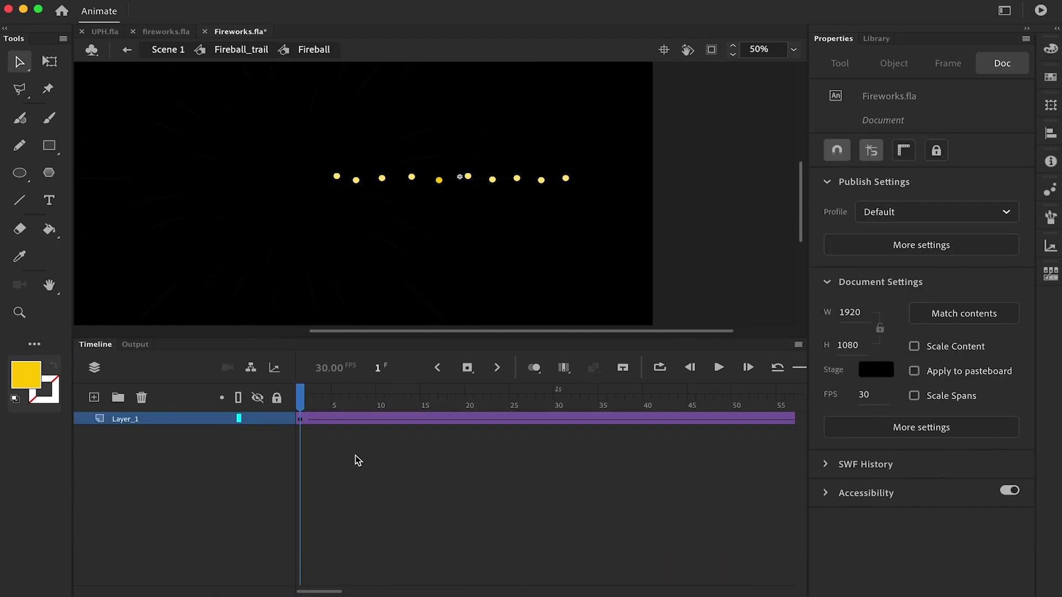
pyautogui.click(301, 419)
pyautogui.moveTo(301, 400); pyautogui.dragTo(500, 407)
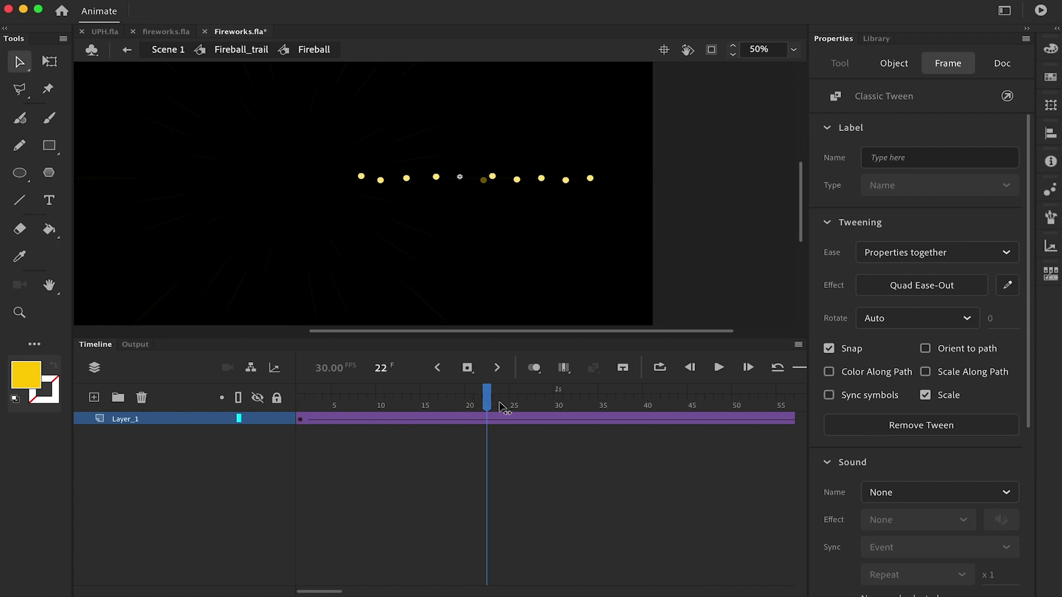
pyautogui.click(299, 401)
pyautogui.click(299, 419)
pyautogui.moveTo(306, 400); pyautogui.dragTo(568, 403)
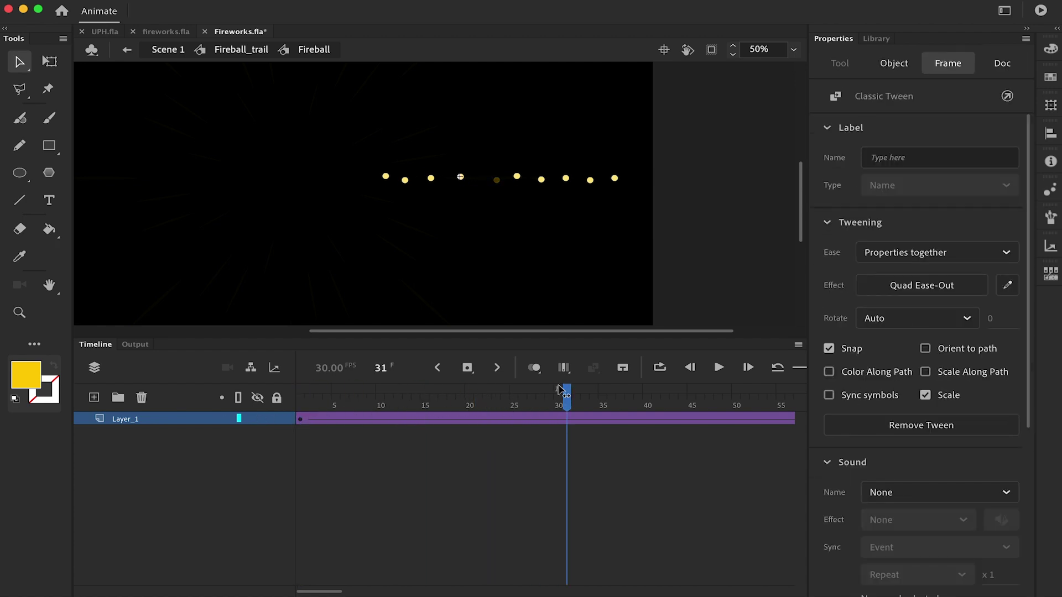
# - Return to Fireball_trail and play and scrub through the motion and fade of the fireball row
pyautogui.doubleClick(264, 241)
pyautogui.moveTo(301, 400); pyautogui.dragTo(305, 429)
pyautogui.click(387, 178)
pyautogui.click(404, 181)
pyautogui.press('Return')
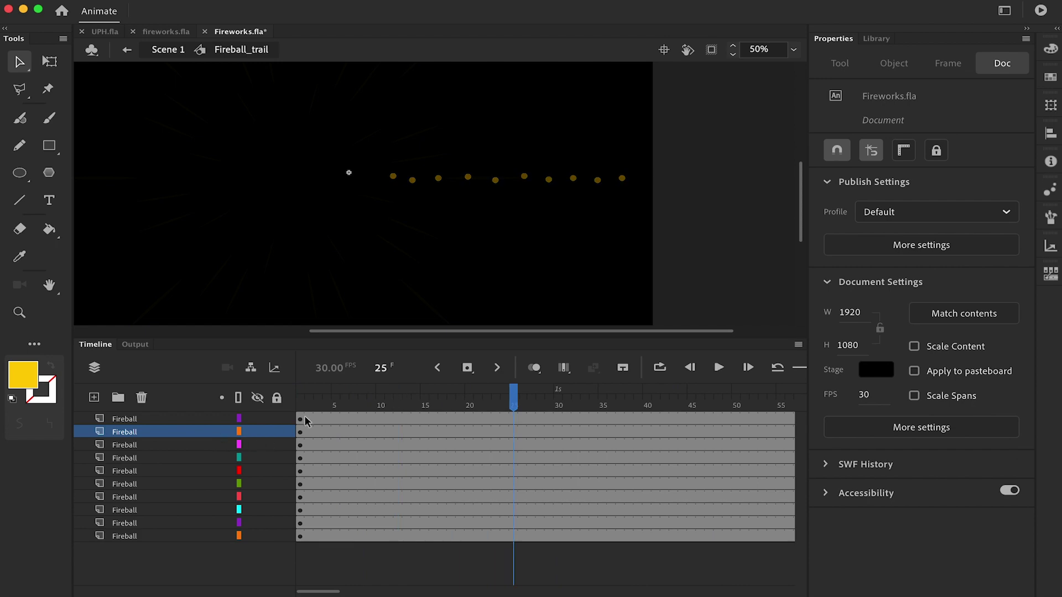
pyautogui.click(558, 394)
pyautogui.moveTo(559, 370); pyautogui.dragTo(231, 394)
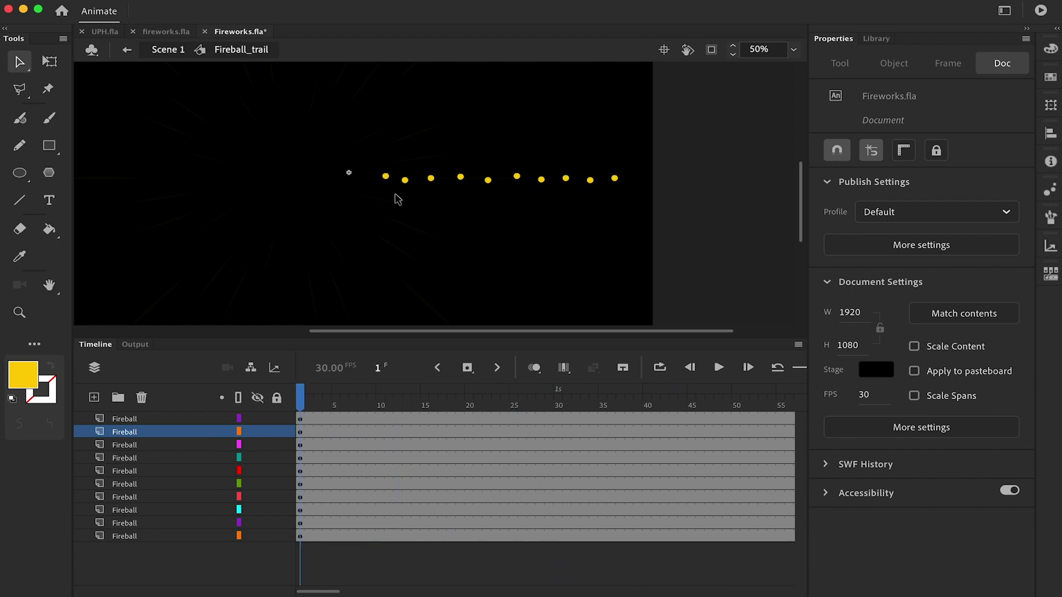
# - In Scene 1, scale the Fireball_trail instance to 70% and preview the burst
pyautogui.click(169, 50)
pyautogui.moveTo(413, 396); pyautogui.dragTo(214, 419)
pyautogui.hotkey('ctrl', 'alt', 's')
pyautogui.write('70')
pyautogui.press('Return')
pyautogui.press('super+minus')
pyautogui.press('Return')
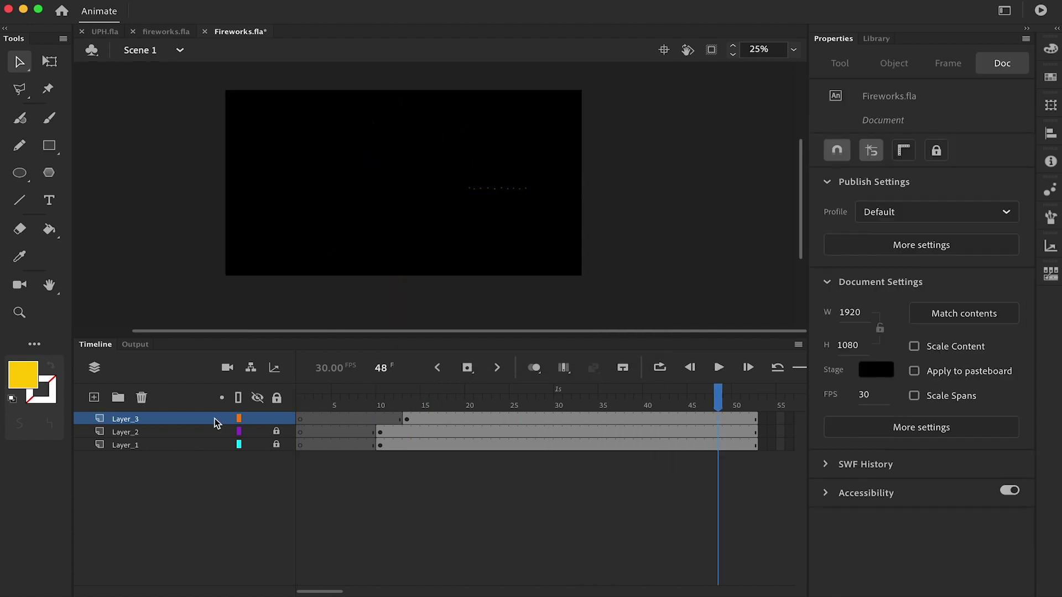
# - Inside Fireball_trail, shift the first, fourth and fifth fireballs slightly left to vary the spacing along the flame tip
pyautogui.click(406, 418)
pyautogui.doubleClick(512, 194)
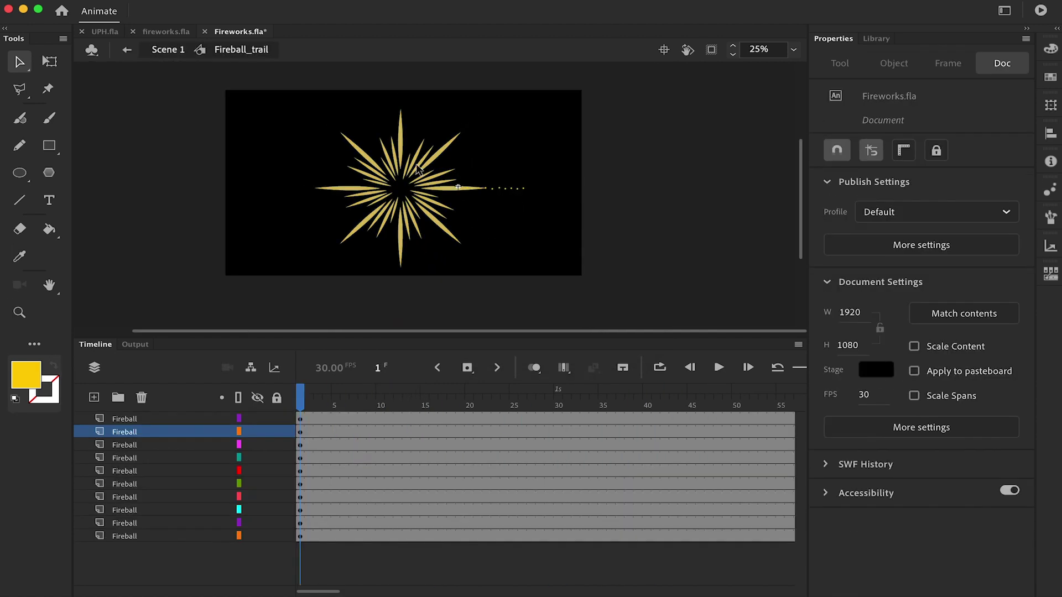
pyautogui.click(474, 207)
pyautogui.hotkey('ctrl', '=')
pyautogui.click(425, 213)
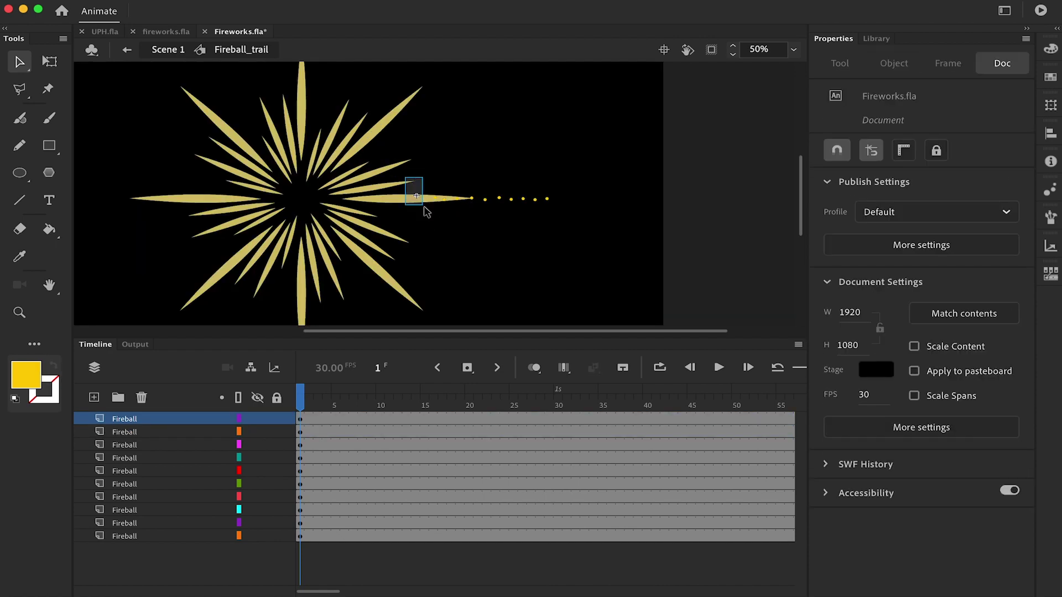
pyautogui.hotkey('ctrl', '=')
pyautogui.hotkey('ctrl', '=')
pyautogui.click(326, 204)
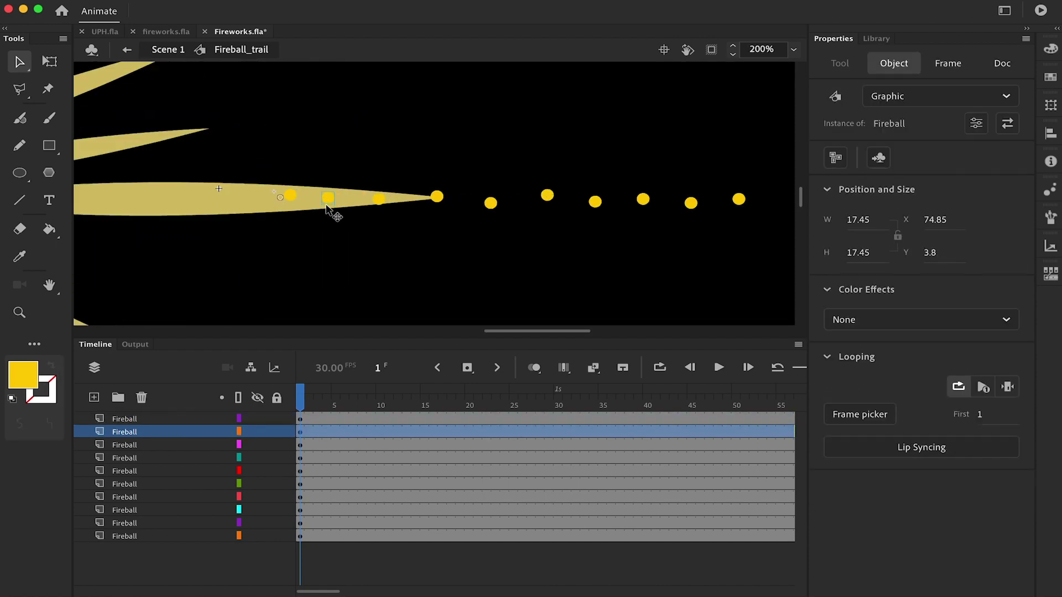
pyautogui.moveTo(439, 199); pyautogui.dragTo(427, 200)
pyautogui.moveTo(490, 203); pyautogui.dragTo(484, 202)
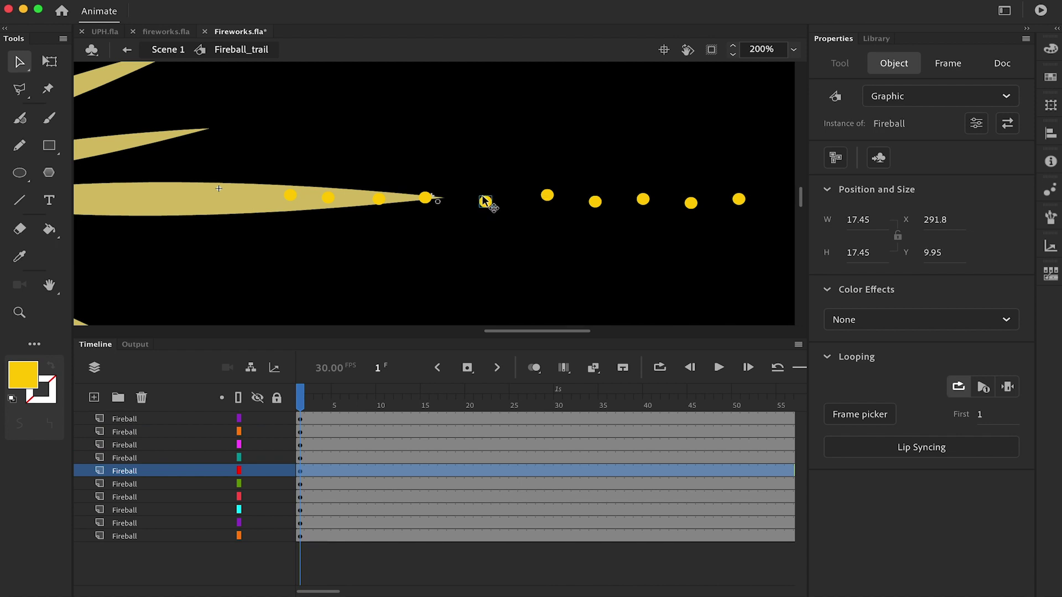
pyautogui.moveTo(291, 195); pyautogui.dragTo(280, 198)
# - Add fireball copies on the top Fireball layer, extending the trail inward along the horizontal flame toward the burst's center
pyautogui.hotkey('ctrl', '-')
pyautogui.hotkey('ctrl', '-')
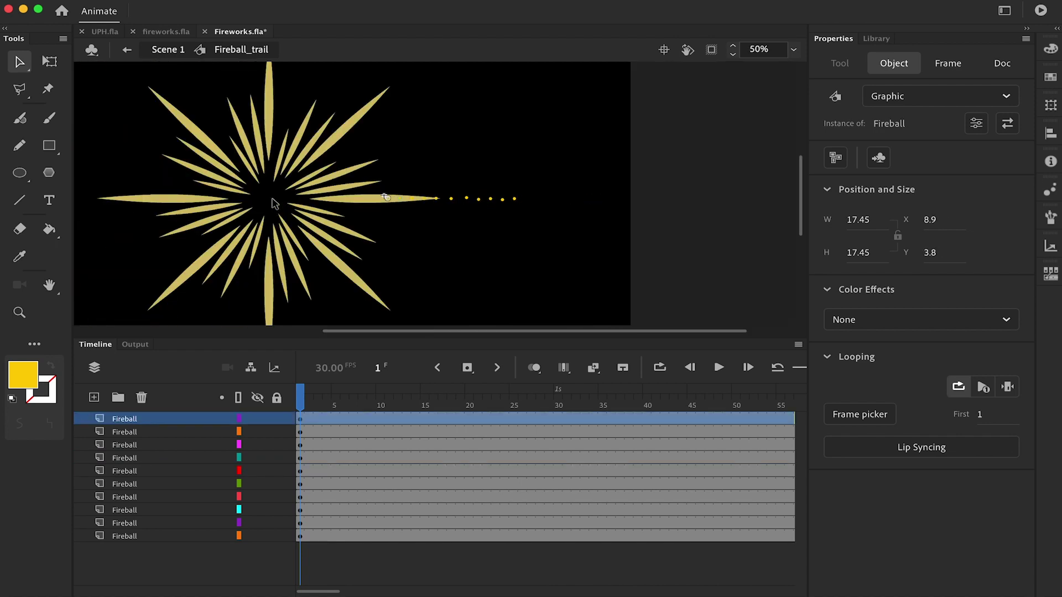
pyautogui.hotkey('ctrl', '=')
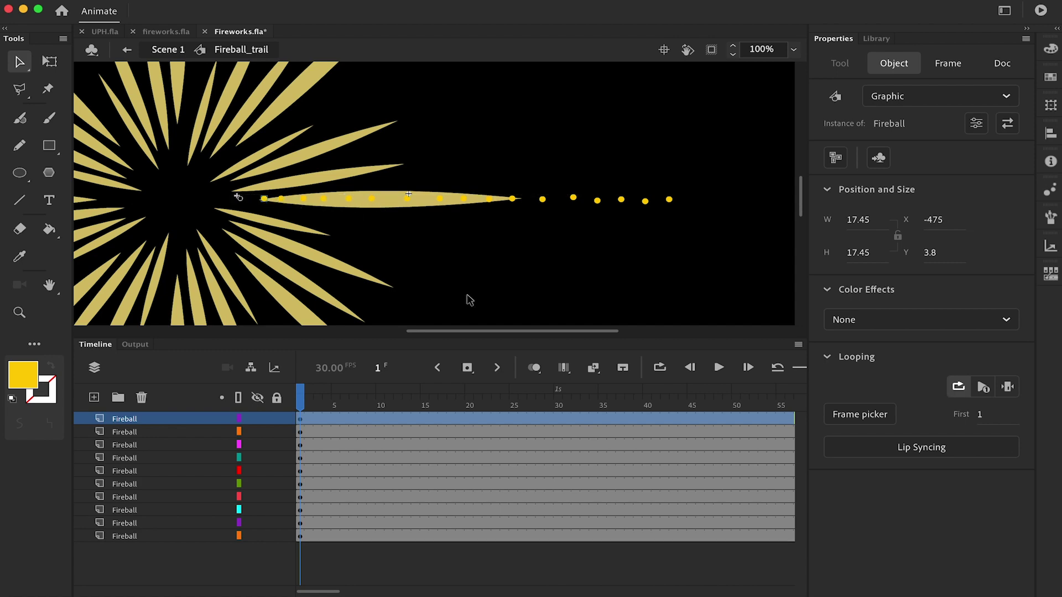
# - Lock and outline the other Fireball layers, and distribute the top layer's fireballs to separate layers
pyautogui.moveTo(277, 435); pyautogui.dragTo(275, 538)
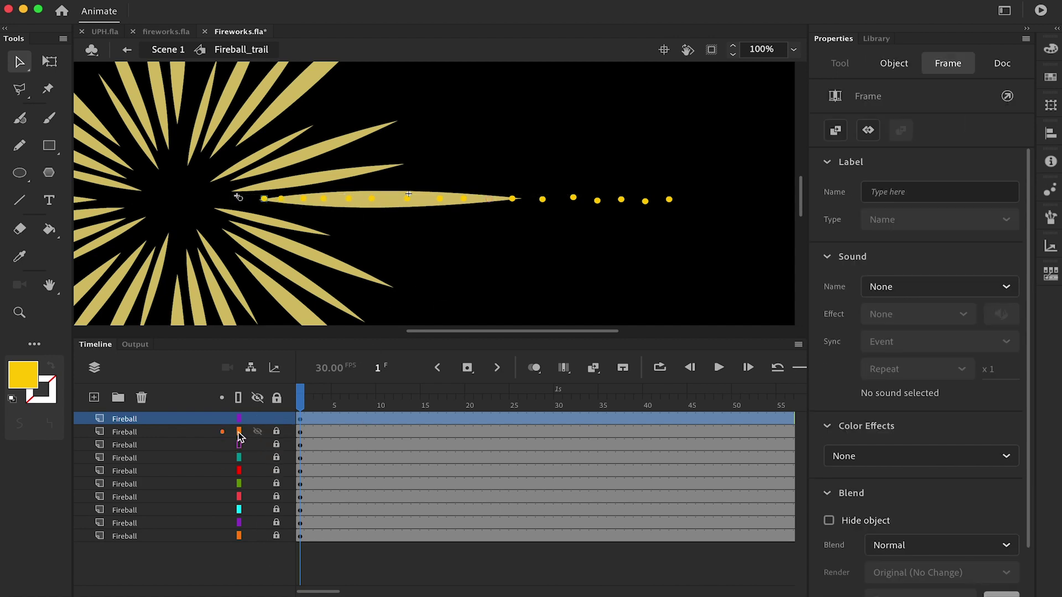
pyautogui.moveTo(423, 183); pyautogui.dragTo(277, 222)
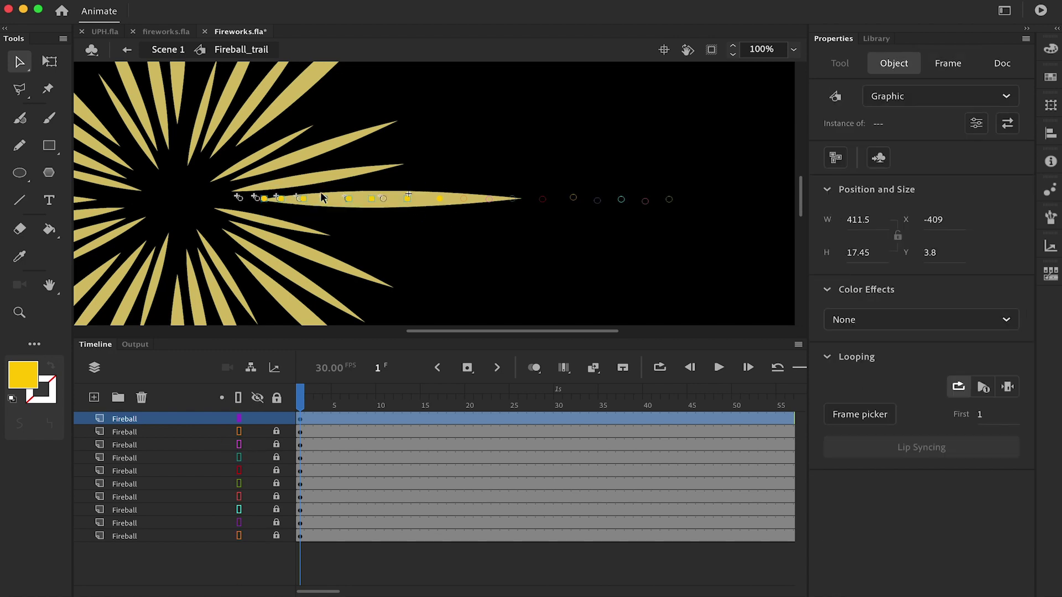
pyautogui.rightClick(324, 202)
pyautogui.click(388, 474)
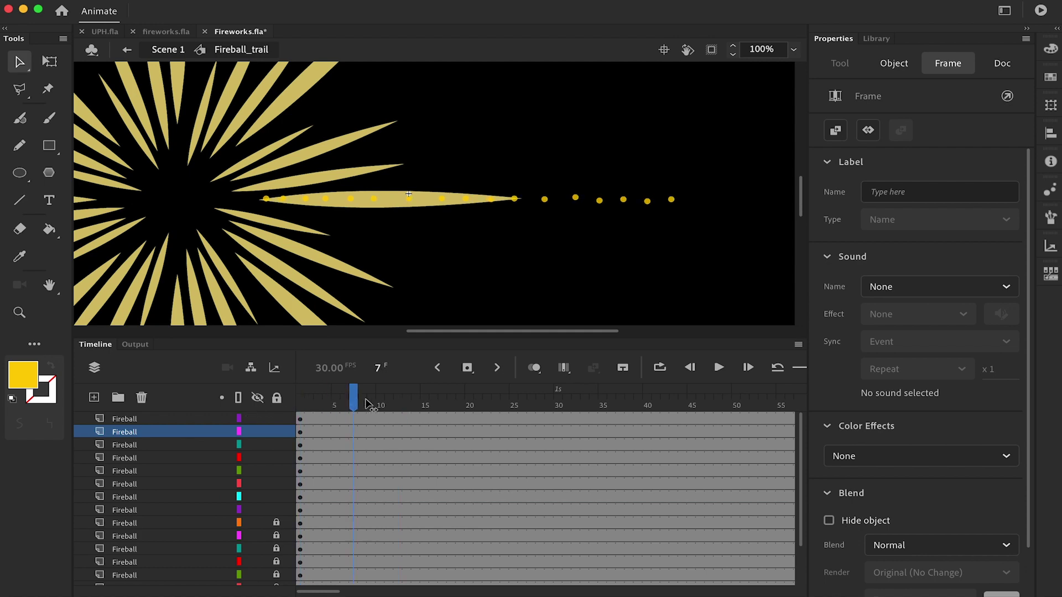
# - Scrub through the extended trail and its nested Fireball symbol to check the movement and fade
pyautogui.scroll(-3, 375, 458)
pyautogui.moveTo(366, 401); pyautogui.dragTo(299, 405)
pyautogui.scroll(3, 375, 458)
pyautogui.doubleClick(543, 200)
pyautogui.moveTo(365, 405); pyautogui.dragTo(566, 409)
pyautogui.doubleClick(269, 199)
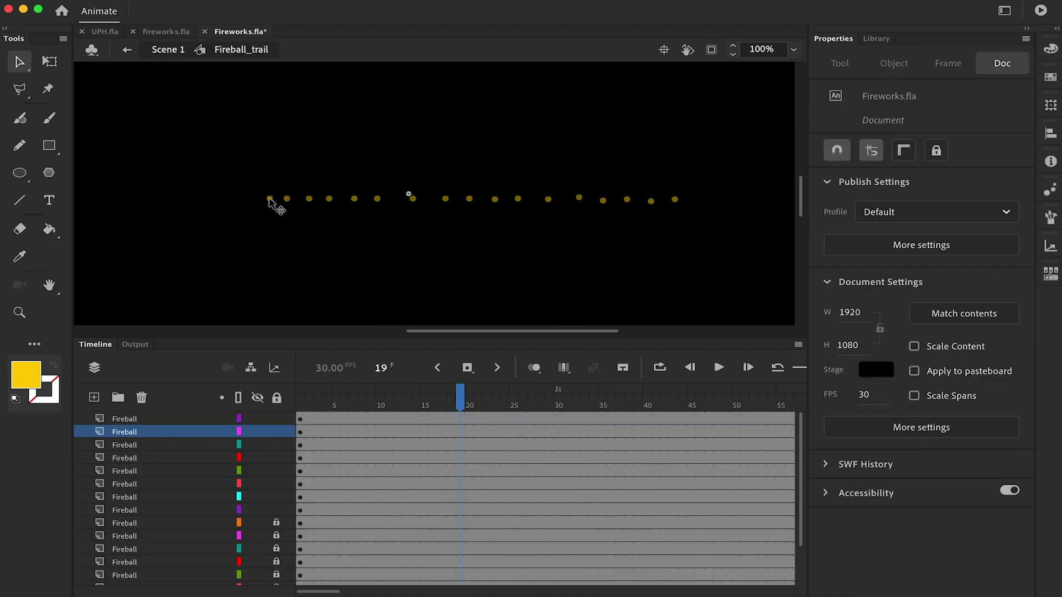
# - Inside the nested Fireball symbol, nudge the fireball at the end of its tween left to remove its sideways drift
pyautogui.moveTo(365, 404); pyautogui.dragTo(300, 432)
pyautogui.doubleClick(372, 199)
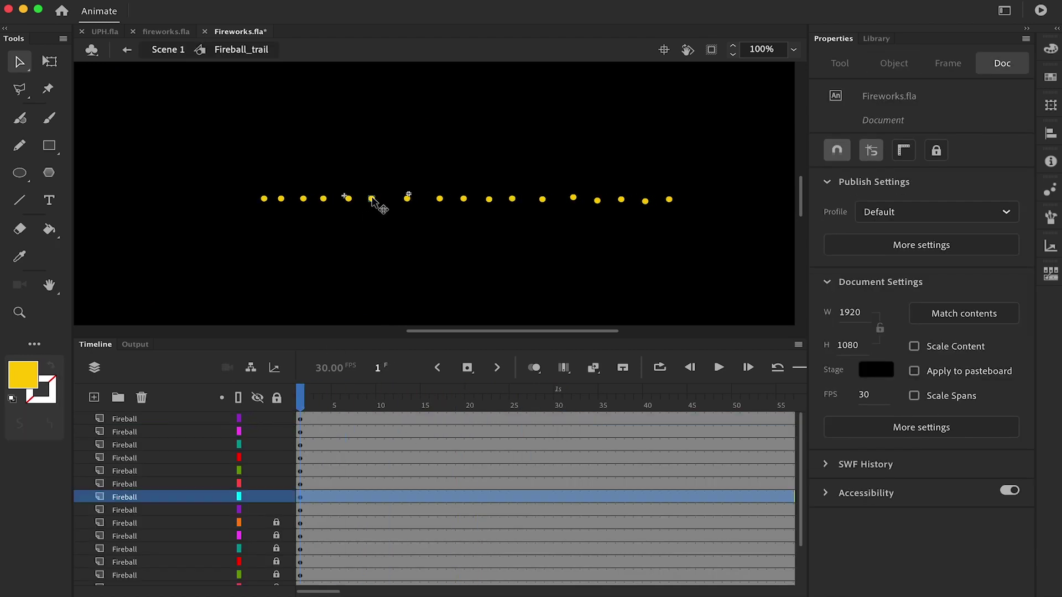
pyautogui.hscroll(10, 585, 429)
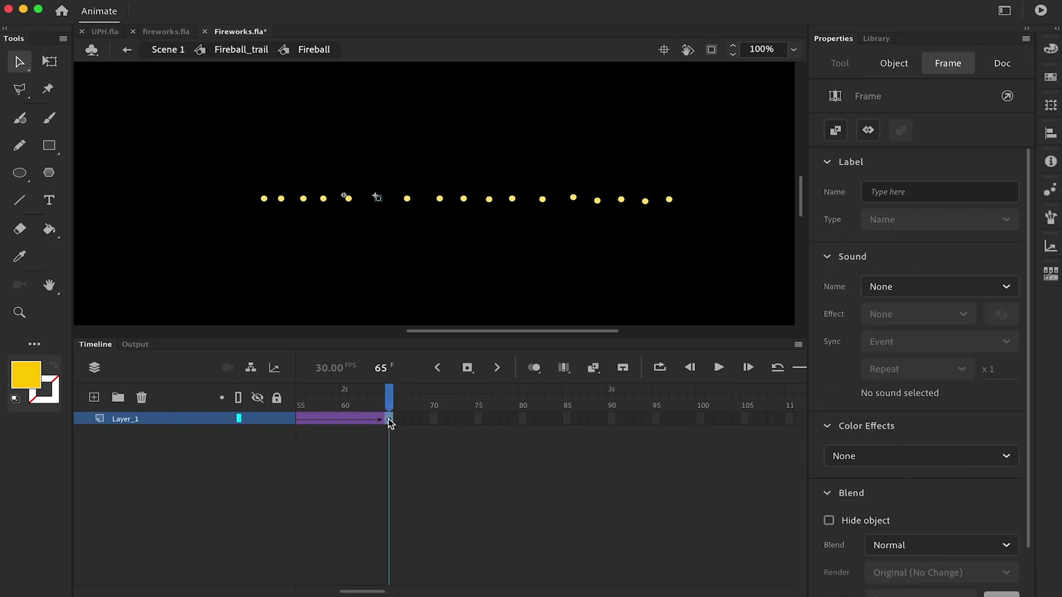
pyautogui.moveTo(389, 405); pyautogui.dragTo(800, 447)
pyautogui.click(560, 419)
pyautogui.moveTo(559, 407); pyautogui.dragTo(559, 384)
pyautogui.hotkey('shift', 'Left')
# - Inspect the fireball at the tween's start, return to Fireball_trail and scrub its opening frames to check the motion
pyautogui.click(299, 418)
pyautogui.press('super+equal')
pyautogui.press('super+equal')
pyautogui.press('super+minus')
pyautogui.press('super+minus')
pyautogui.doubleClick(381, 271)
pyautogui.moveTo(300, 404); pyautogui.dragTo(493, 418)
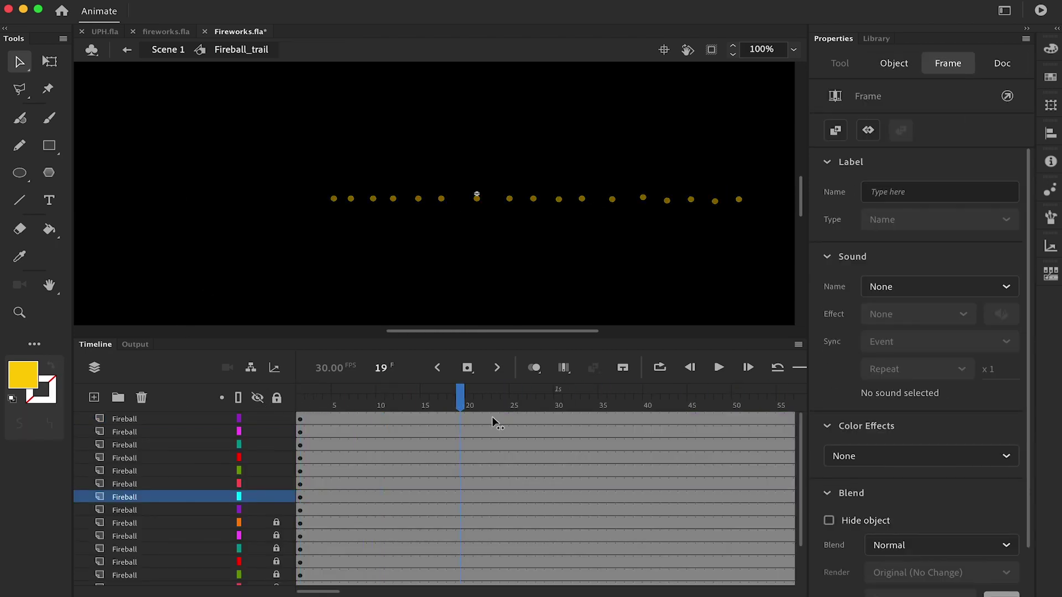
# - Move the top Fireball layer down to seventh place so the layer order follows the trail outward
pyautogui.press('Home')
pyautogui.click(334, 199)
pyautogui.click(331, 281)
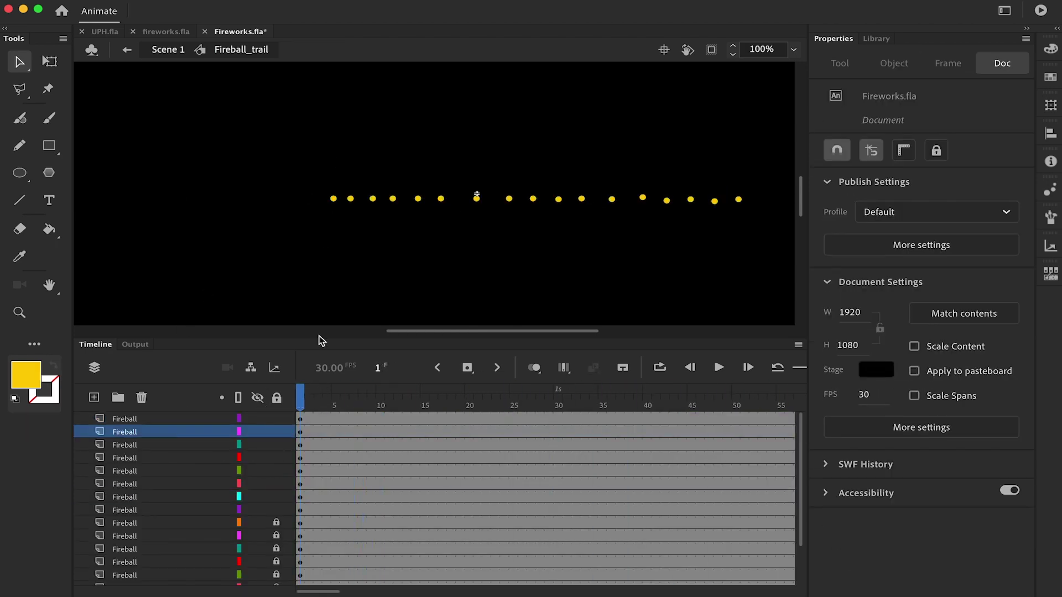
pyautogui.click(301, 419)
pyautogui.moveTo(195, 503); pyautogui.dragTo(194, 503)
# - Unlock the Fireball layers and set every fireball except the innermost one to single-frame looping on frame 1
pyautogui.click(300, 419)
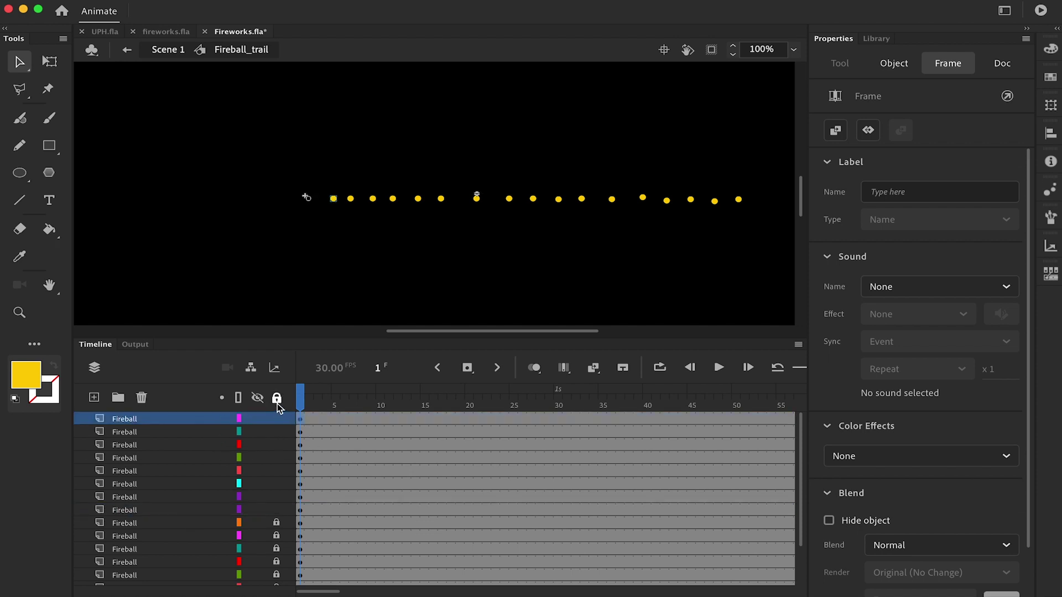
pyautogui.click(300, 432)
pyautogui.moveTo(764, 145); pyautogui.dragTo(345, 247)
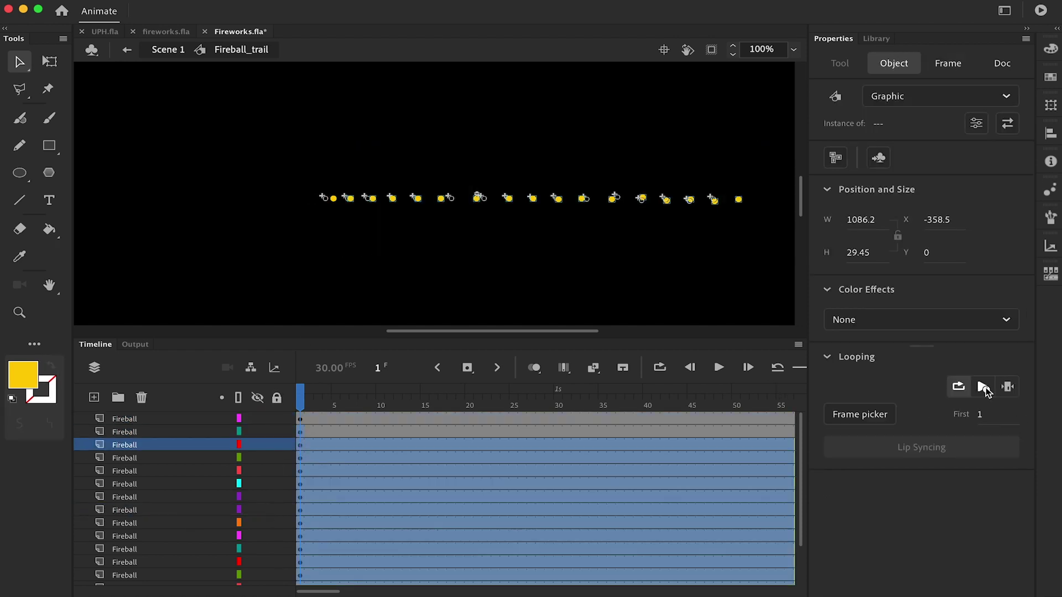
pyautogui.click(1009, 389)
# - Add keyframes on the second and third Fireball layers at frames 4 and 8, and set those fireballs to play once
pyautogui.moveTo(301, 403); pyautogui.dragTo(312, 406)
pyautogui.click(336, 432)
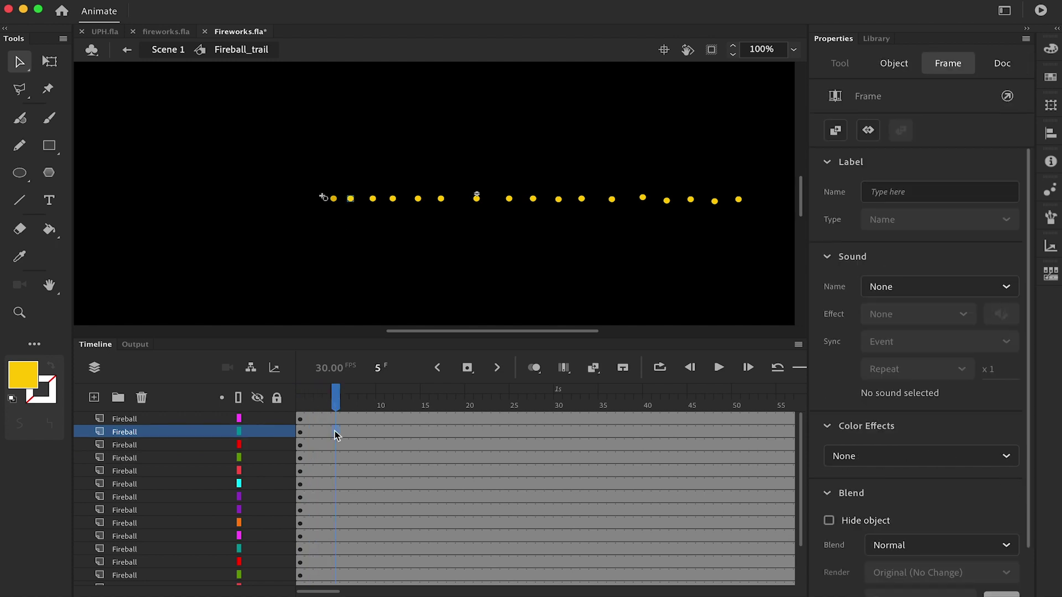
pyautogui.click(327, 431)
pyautogui.press('F6')
pyautogui.click(351, 199)
pyautogui.click(362, 445)
pyautogui.press('F6')
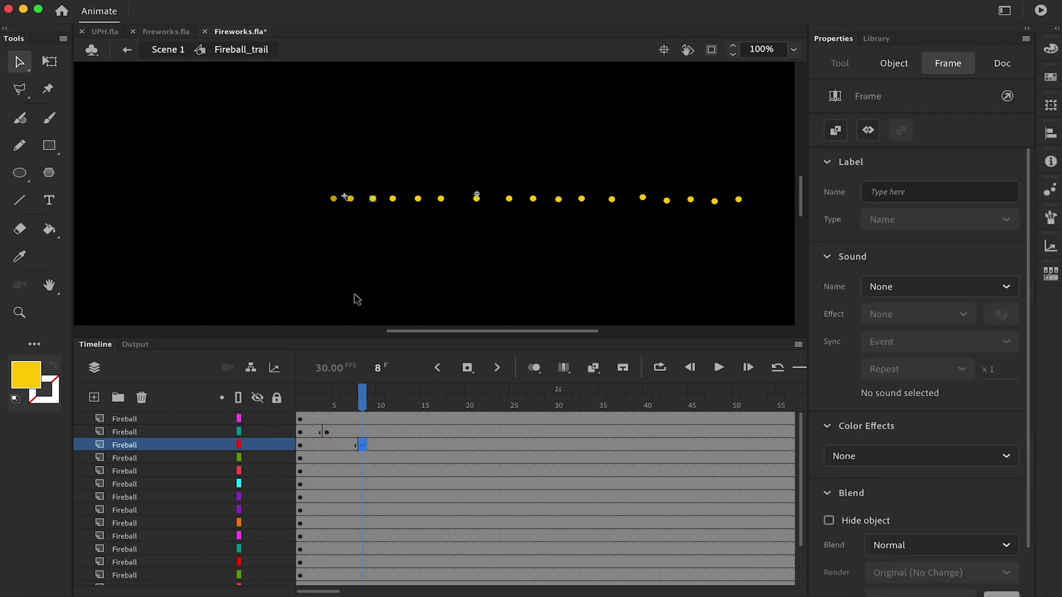
pyautogui.click(372, 198)
# - Add keyframes on the fourth and fifth Fireball layers at frames 11 and 16, and set those fireballs to play once
pyautogui.click(389, 458)
pyautogui.press('F6')
pyautogui.click(393, 198)
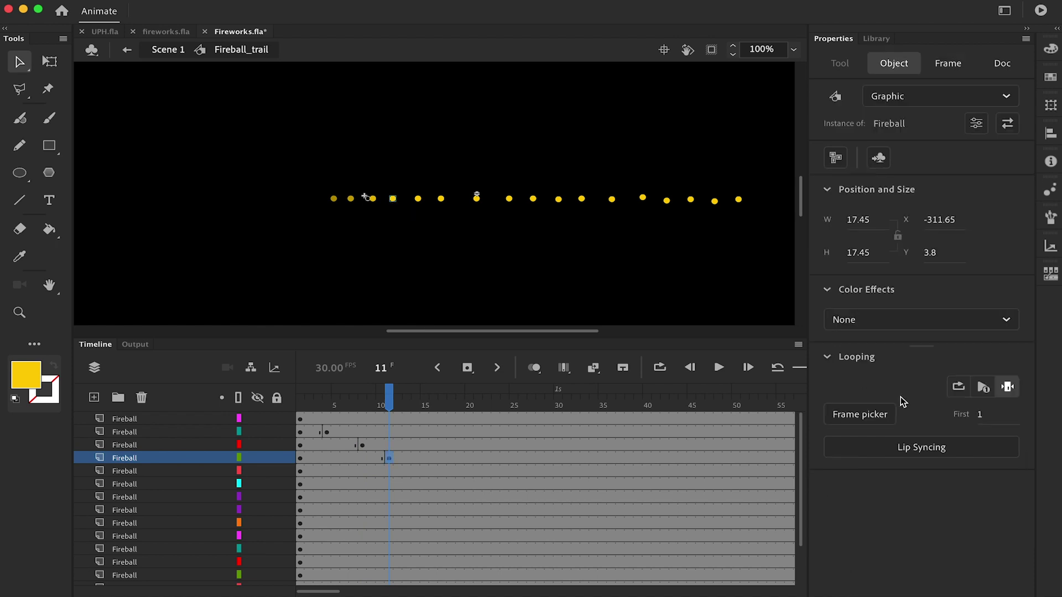
pyautogui.click(435, 470)
pyautogui.press('F6')
pyautogui.click(418, 199)
# - Add keyframes on the sixth and seventh Fireball layers at frames 21 and 26, and set those fireballs to play once
pyautogui.click(478, 484)
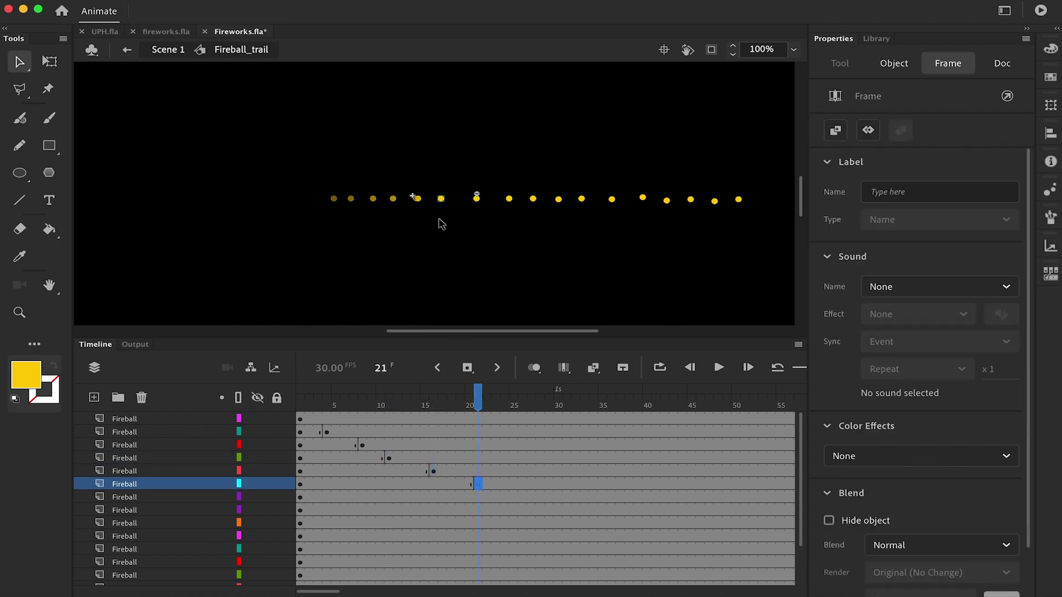
pyautogui.press('F6')
pyautogui.click(441, 199)
pyautogui.click(523, 497)
pyautogui.press('F6')
pyautogui.click(477, 198)
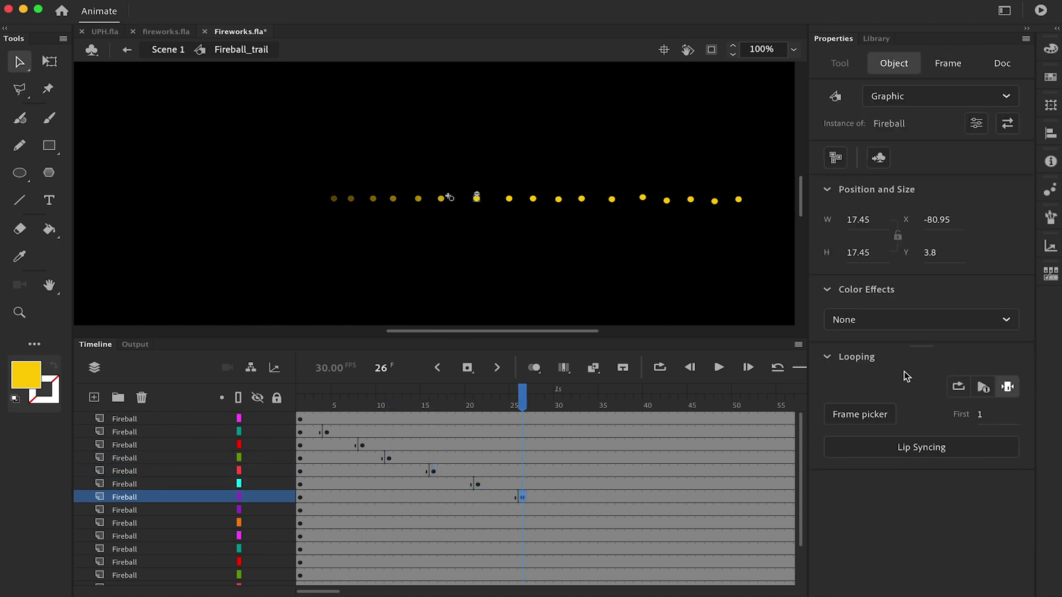
# - Add keyframes on the eighth and ninth Fireball layers at frames 31 and 39, and set those fireballs to play once
pyautogui.click(566, 510)
pyautogui.press('F6')
pyautogui.click(509, 198)
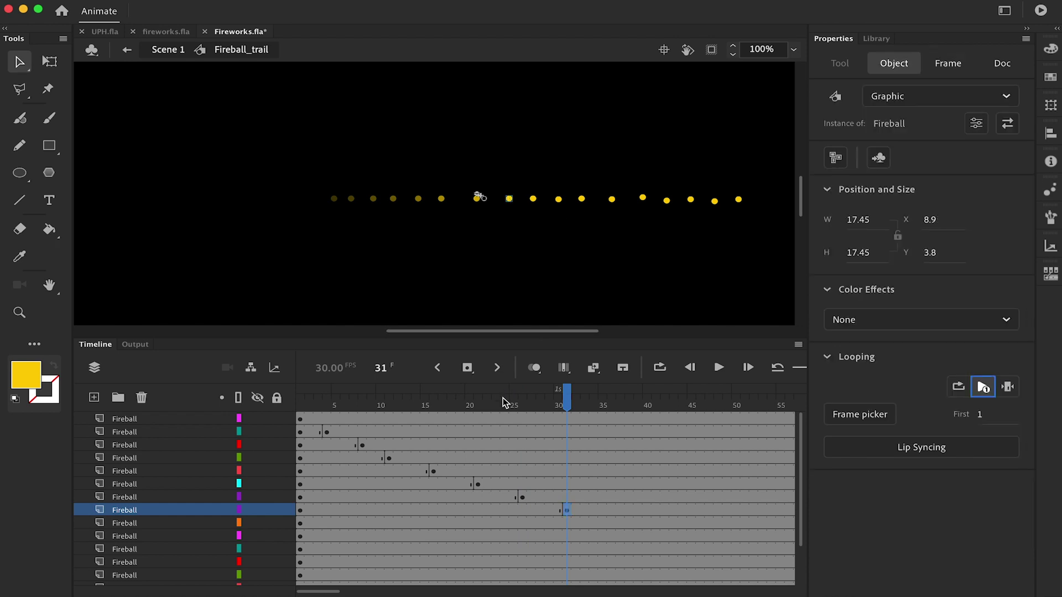
pyautogui.click(638, 522)
pyautogui.press('F6')
pyautogui.click(533, 198)
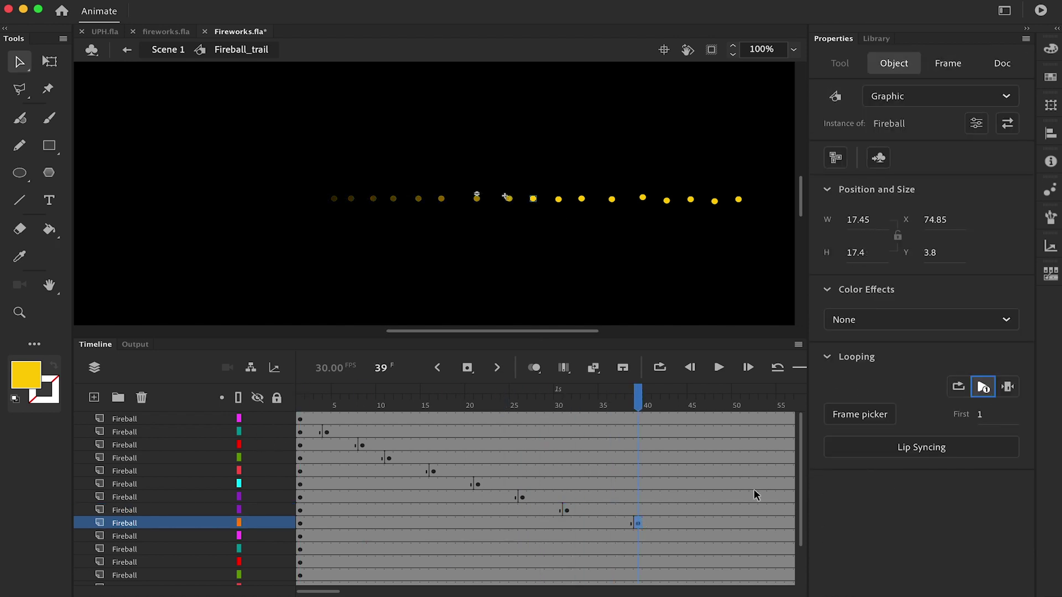
# - Add keyframes on the tenth and eleventh Fireball layers at frames 46 and 50, and set those fireballs to play once
pyautogui.hscroll(5, 755, 495)
pyautogui.click(487, 536)
pyautogui.press('F6')
pyautogui.click(558, 199)
pyautogui.click(523, 549)
pyautogui.press('F6')
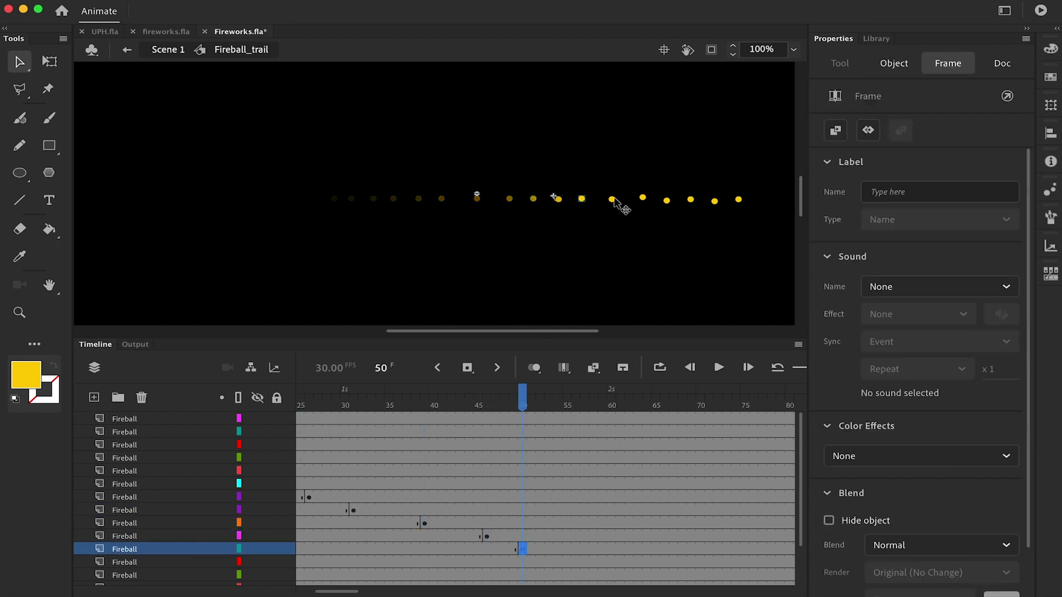
pyautogui.click(582, 198)
# - Add keyframes on the twelfth and thirteenth Fireball layers at frames 58 and 62, and set those fireballs to play once
pyautogui.click(593, 562)
pyautogui.press('F6')
pyautogui.click(612, 200)
pyautogui.scroll(-3, 722, 470)
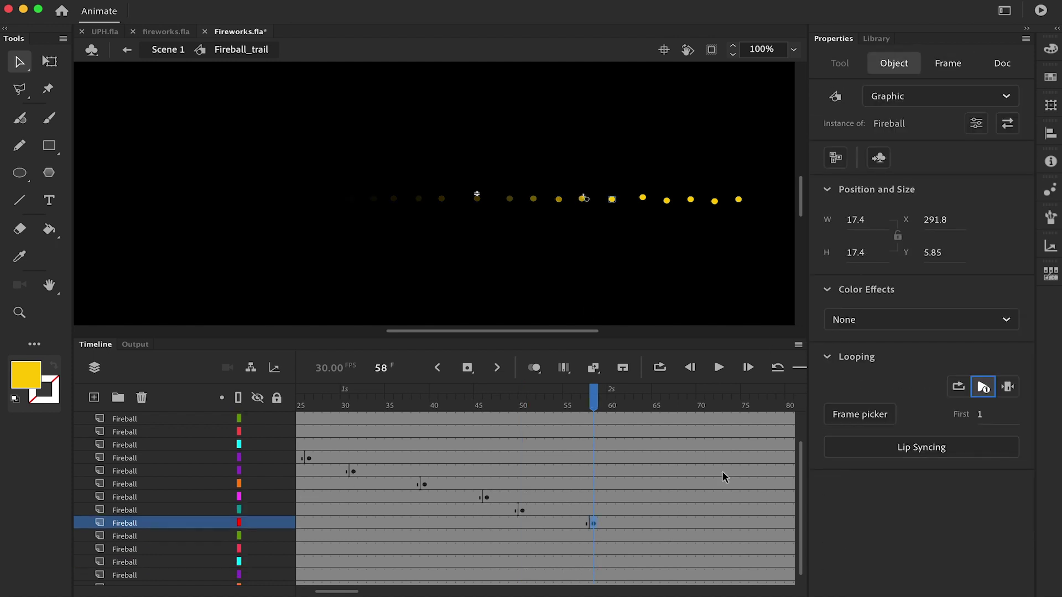
pyautogui.hscroll(3, 554, 497)
pyautogui.click(470, 520)
pyautogui.press('F6')
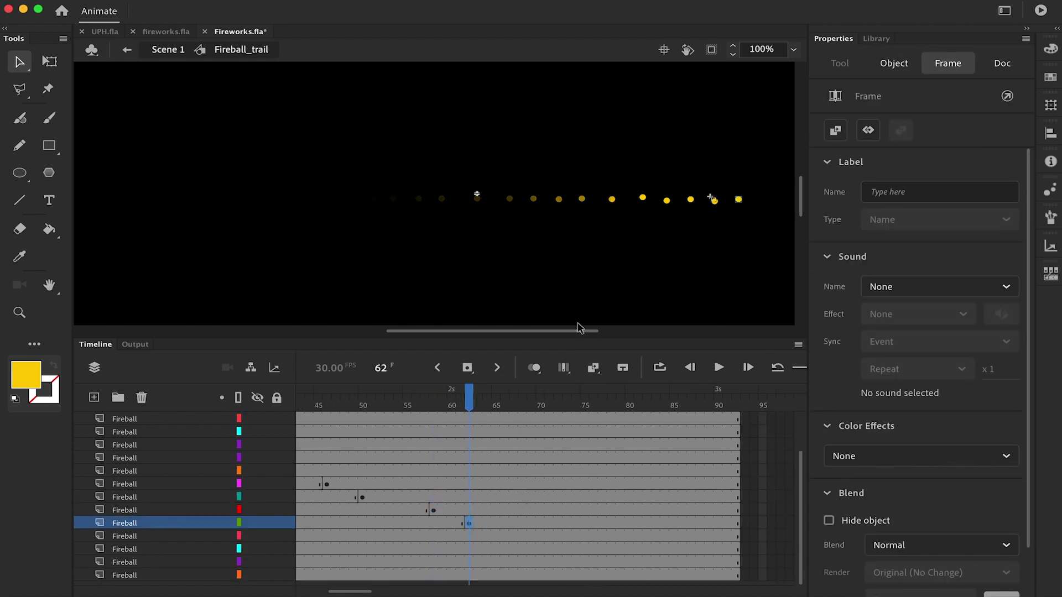
pyautogui.click(738, 199)
# - Add keyframes on the next three Fireball layers at frames 67, 71 and 76, and set those fireballs to play once
pyautogui.click(514, 539)
pyautogui.press('F6')
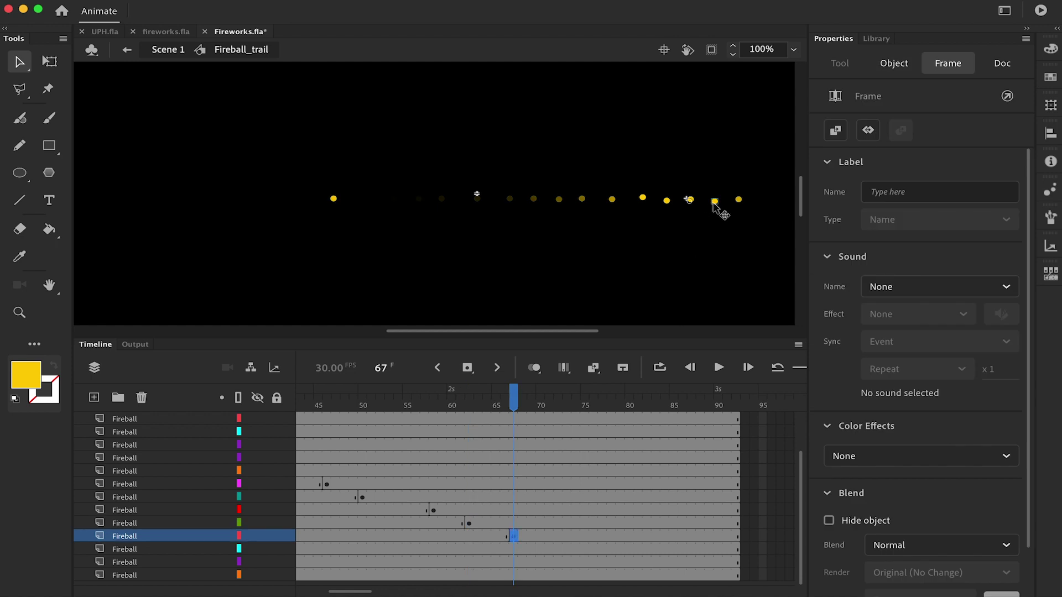
pyautogui.click(713, 200)
pyautogui.click(549, 550)
pyautogui.press('F6')
pyautogui.click(690, 199)
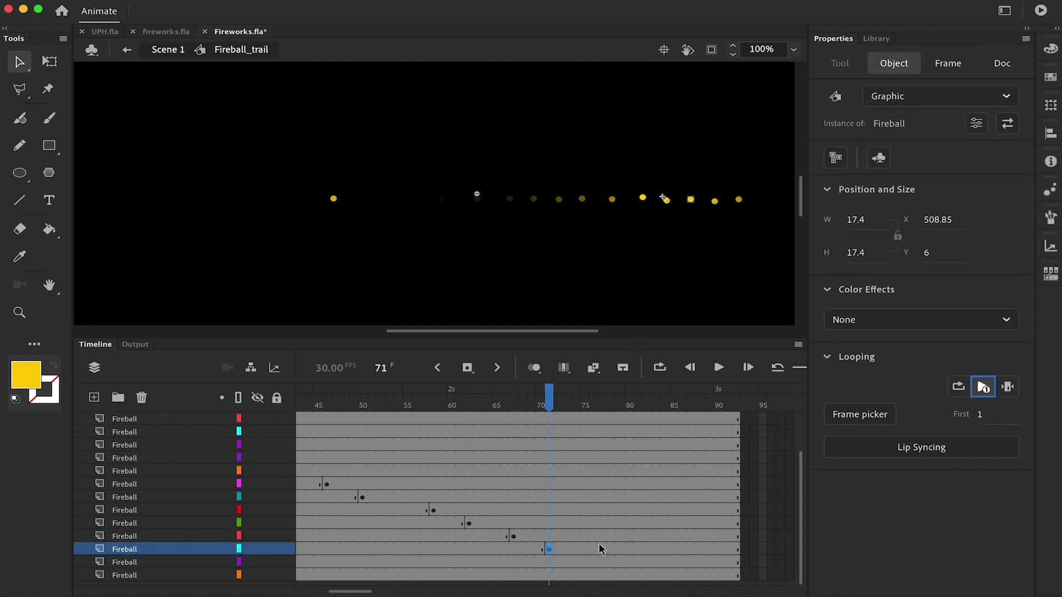
pyautogui.click(594, 562)
pyautogui.press('F6')
pyautogui.click(666, 200)
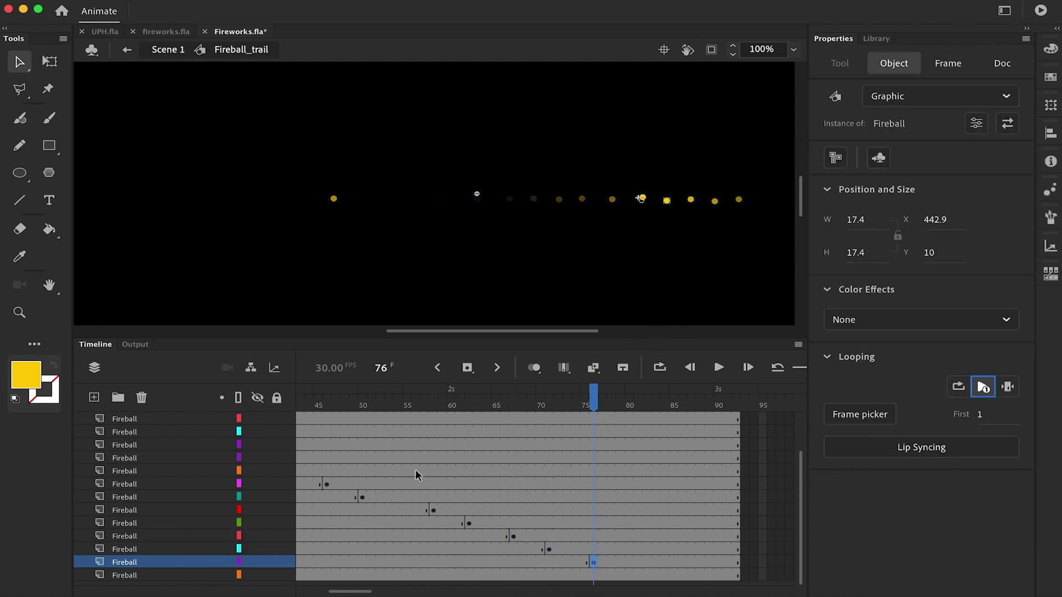
# - Move the twelfth Fireball layer's play-once keyframe to frame 55
pyautogui.click(361, 497)
pyautogui.click(435, 510)
pyautogui.moveTo(407, 513); pyautogui.dragTo(407, 511)
# - Put the outermost fireball's green layer last, move the orange layer up to thirteenth, and give it a play-once keyframe at frame 60
pyautogui.click(469, 523)
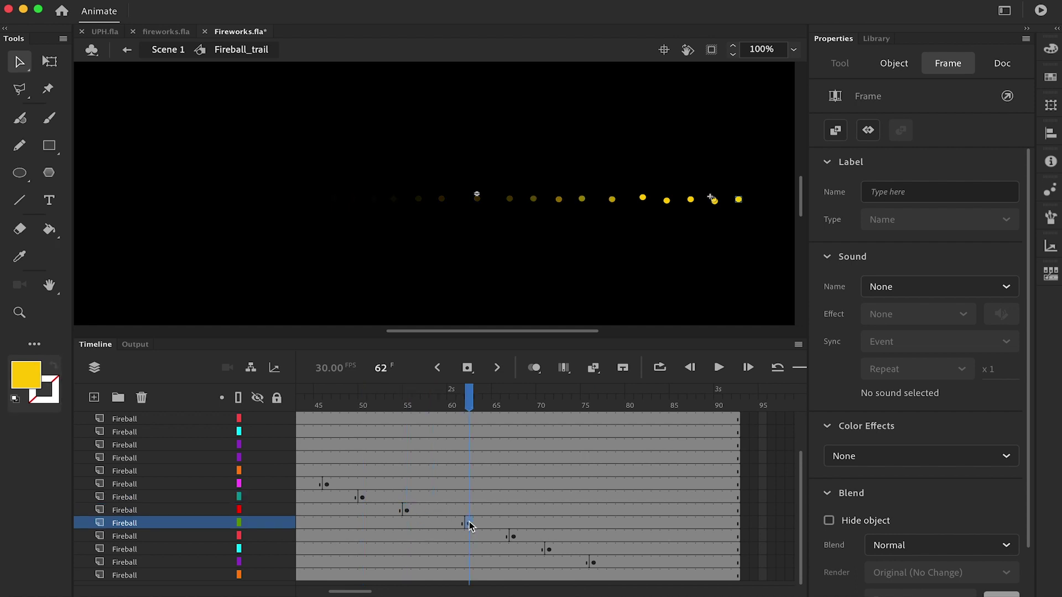
pyautogui.moveTo(203, 553); pyautogui.dragTo(520, 520)
pyautogui.click(407, 511)
pyautogui.click(642, 198)
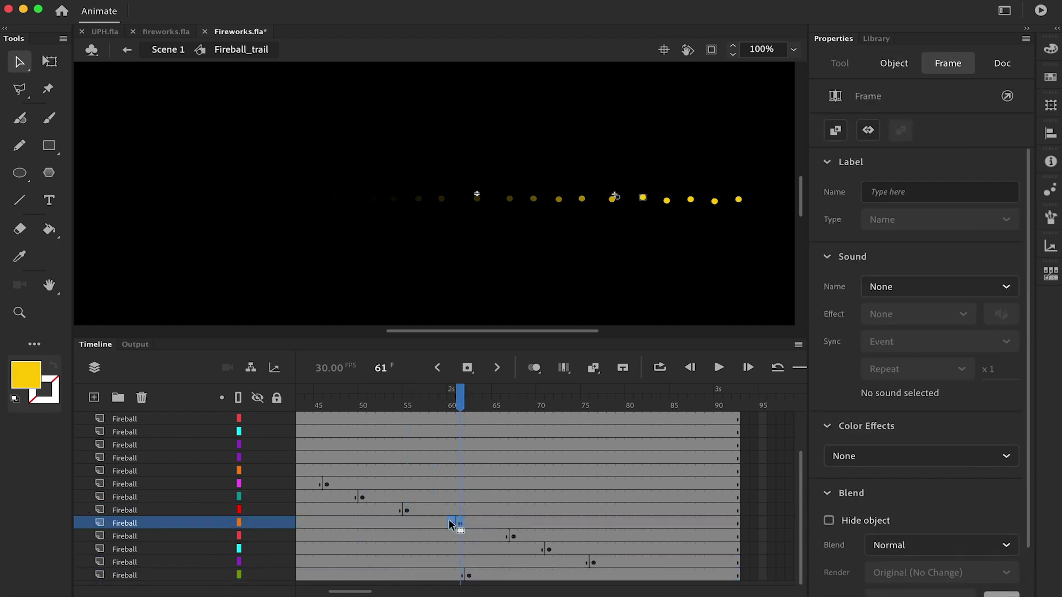
pyautogui.moveTo(452, 525); pyautogui.dragTo(450, 523)
pyautogui.click(643, 199)
# - Move the purple Fireball layer directly below the orange one and shift its keyframe to frame 64
pyautogui.click(667, 201)
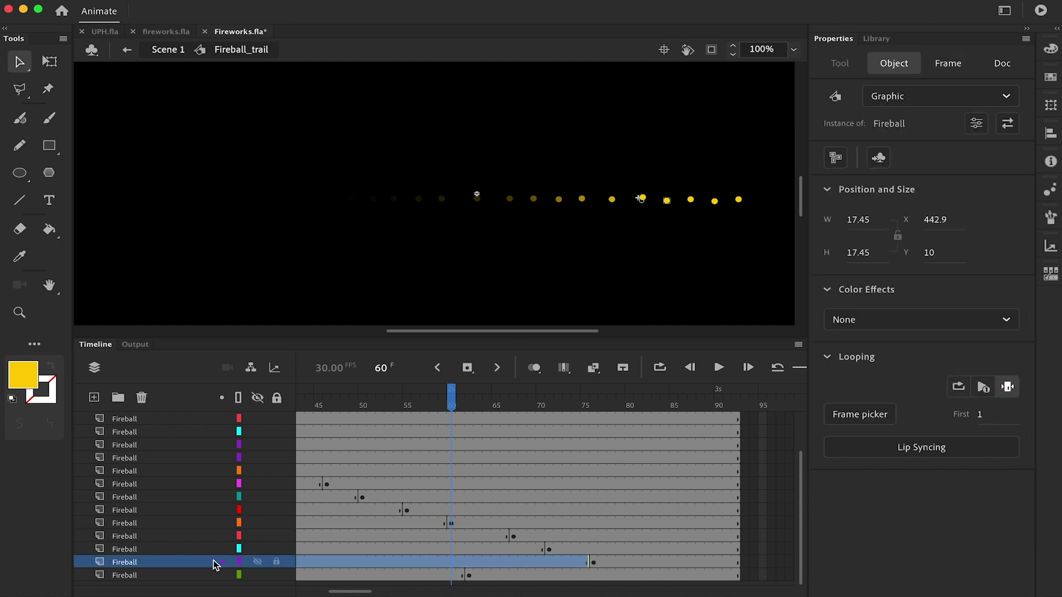
pyautogui.moveTo(215, 564); pyautogui.dragTo(488, 536)
pyautogui.click(513, 550)
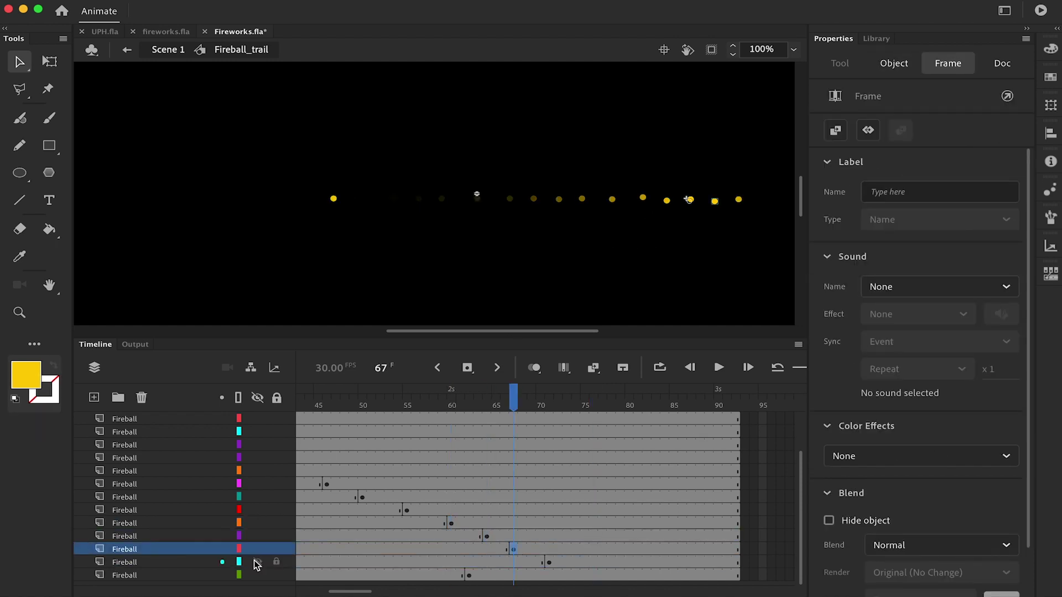
# - Move the cyan Fireball layer above the red one and retime the last layers' keyframes to follow the trail outward
pyautogui.moveTo(216, 563); pyautogui.dragTo(227, 544)
pyautogui.click(548, 550)
pyautogui.click(513, 563)
pyautogui.moveTo(546, 549); pyautogui.dragTo(603, 576)
pyautogui.click(469, 575)
# - Extend the lower Fireball layers with additional frames and return to Scene 1
pyautogui.moveTo(791, 418); pyautogui.dragTo(753, 575)
pyautogui.press('F5')
pyautogui.moveTo(751, 399); pyautogui.dragTo(277, 420)
pyautogui.click(168, 50)
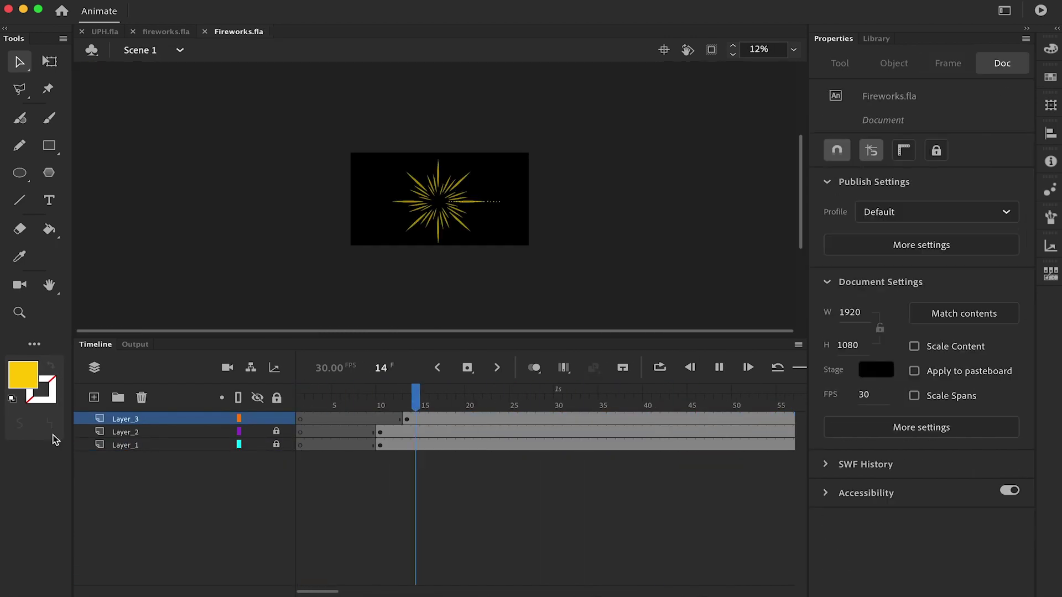
# - Play the burst in Scene 1, then examine the fireball trail up close while scrubbing its opening frames
pyautogui.press('Return')
pyautogui.moveTo(472, 415); pyautogui.dragTo(480, 407)
pyautogui.press('z')
pyautogui.click(486, 200)
pyautogui.click(492, 199)
pyautogui.press('v')
pyautogui.moveTo(396, 394); pyautogui.dragTo(425, 401)
# - Shift the Fireball_trail instance slightly right along the horizontal flame, and open the innermost fireball's symbol inside it
pyautogui.click(484, 199)
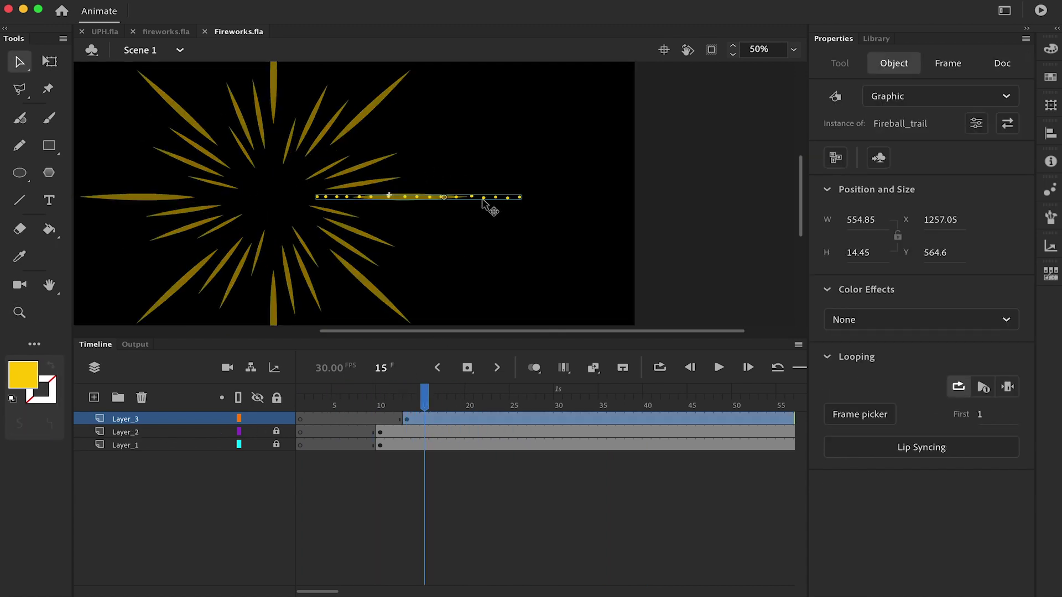
pyautogui.doubleClick(487, 198)
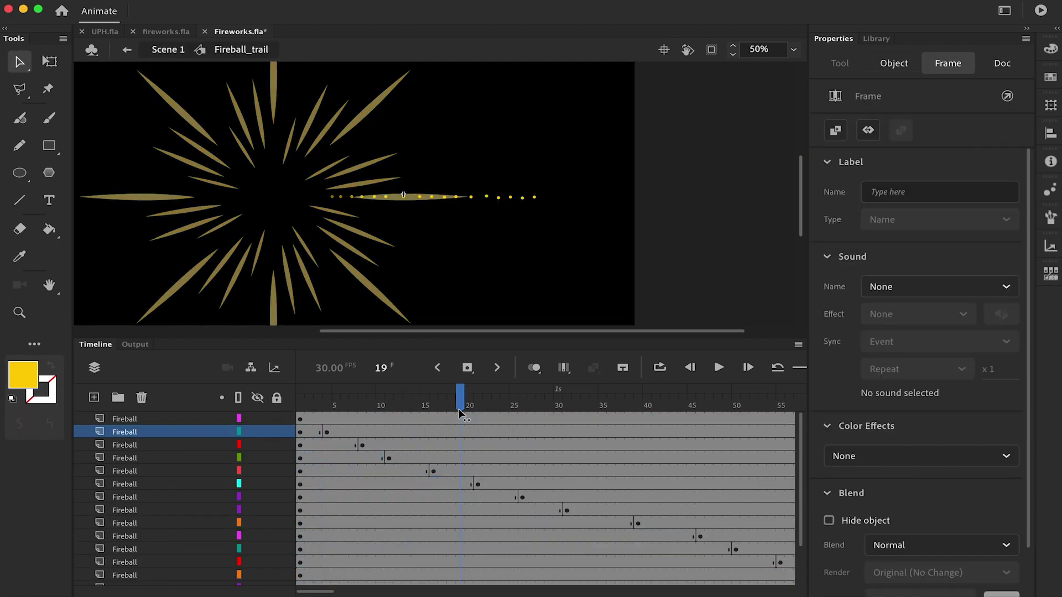
pyautogui.click(344, 206)
pyautogui.click(333, 199)
pyautogui.doubleClick(333, 198)
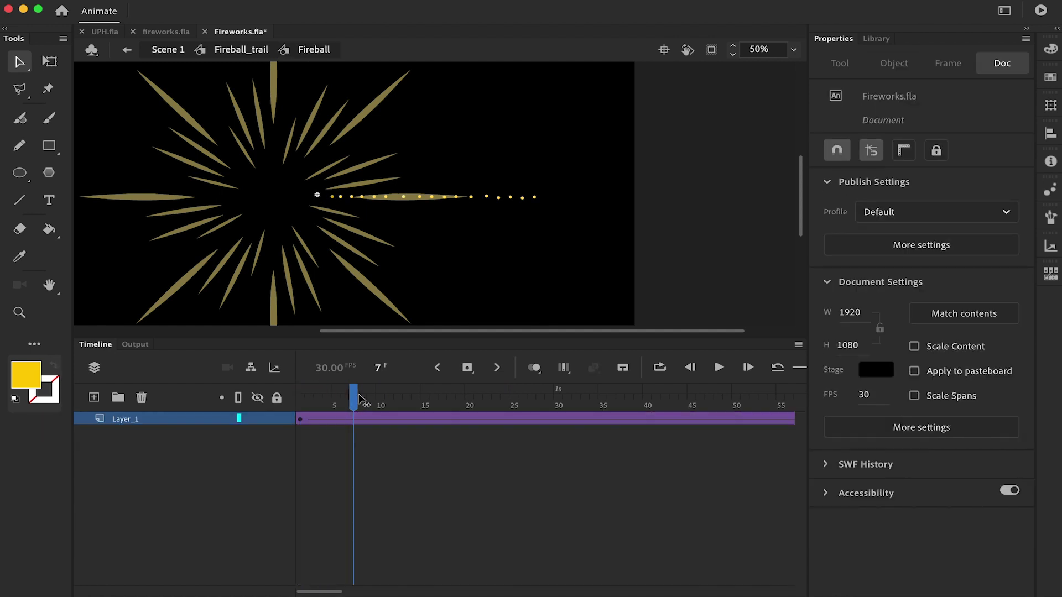
# - Add a keyframe at frame 13 of the Fireball tween, and at frame 1 scale the fireball to 60% with an Alpha color effect
pyautogui.click(300, 420)
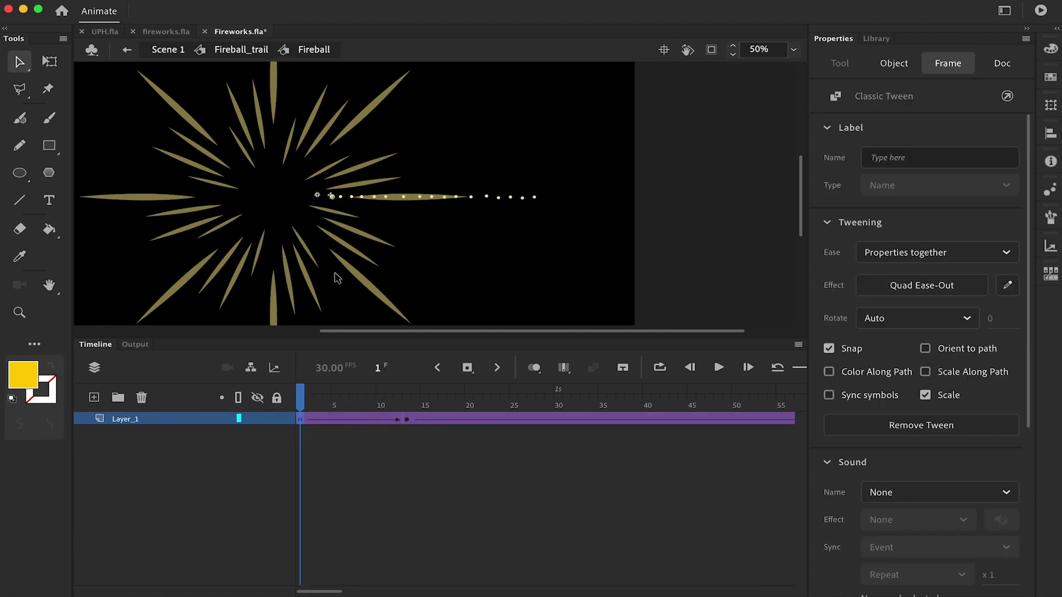
pyautogui.press('super+equal')
pyautogui.press('super+equal')
pyautogui.click(440, 199)
pyautogui.press('alt+super+s')
pyautogui.write('60')
pyautogui.press('Return')
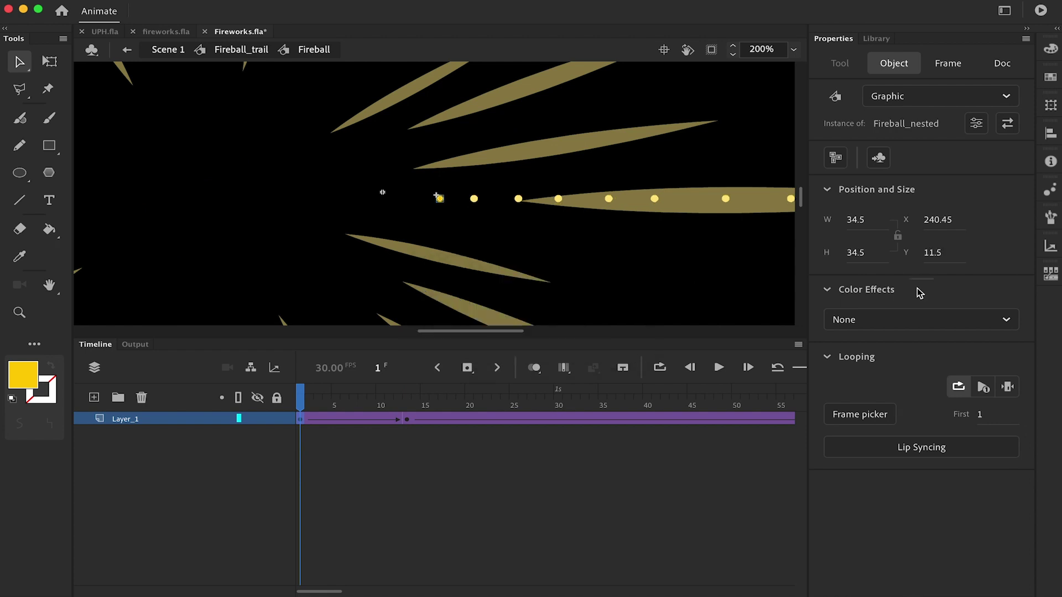
pyautogui.click(921, 320)
pyautogui.click(885, 423)
# - Play the fireball's fade-in, then return to Fireball_trail and play the whole trail to check its timing
pyautogui.moveTo(301, 400); pyautogui.dragTo(238, 412)
pyautogui.press('Return')
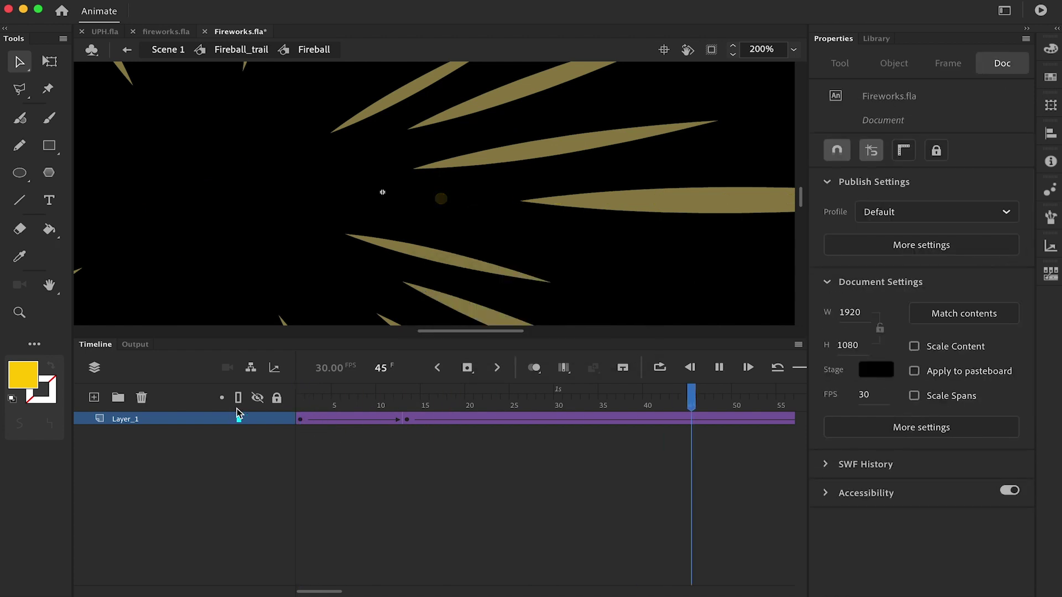
pyautogui.click(241, 51)
pyautogui.moveTo(338, 396); pyautogui.dragTo(186, 414)
pyautogui.press('Return')
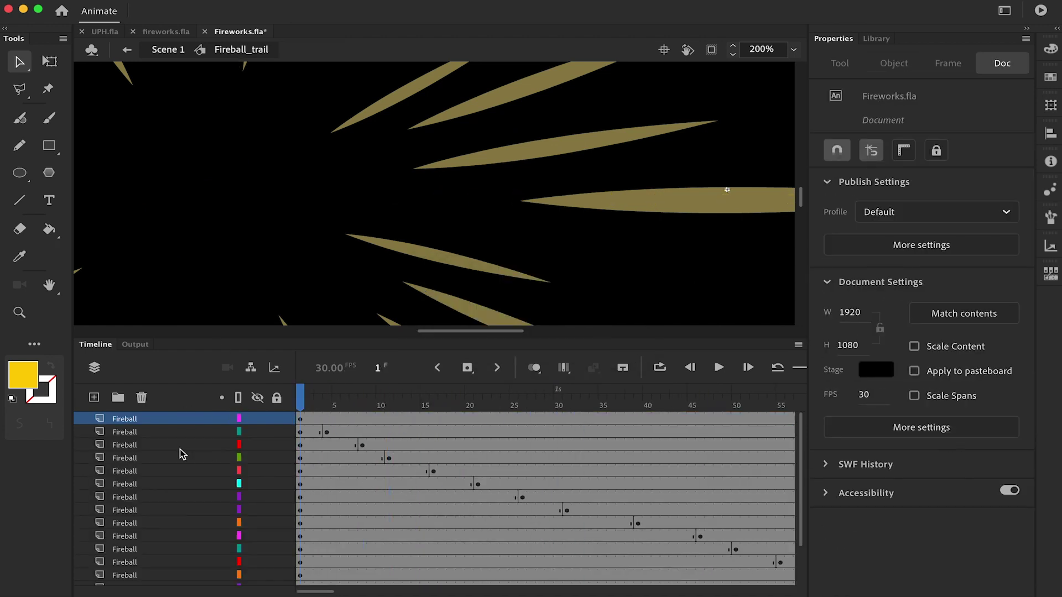
pyautogui.press('super+minus')
pyautogui.press('super+minus')
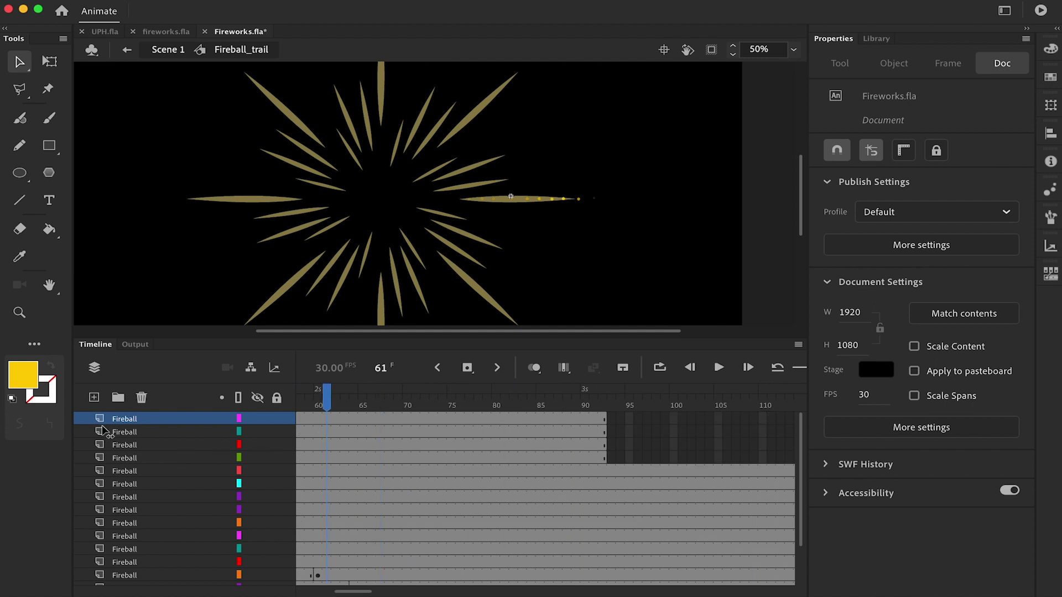
pyautogui.moveTo(103, 432); pyautogui.dragTo(228, 433)
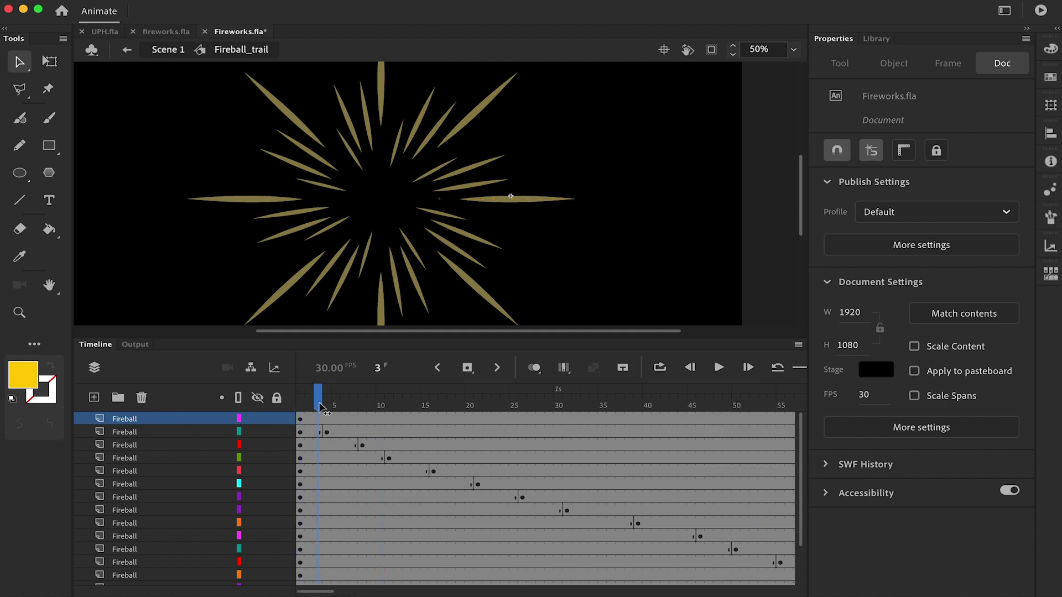
# - Move the keyframes on the second and third Fireball layers to frames 3 and 4
pyautogui.click(326, 433)
pyautogui.click(362, 446)
pyautogui.moveTo(362, 446); pyautogui.dragTo(327, 446)
pyautogui.click(317, 433)
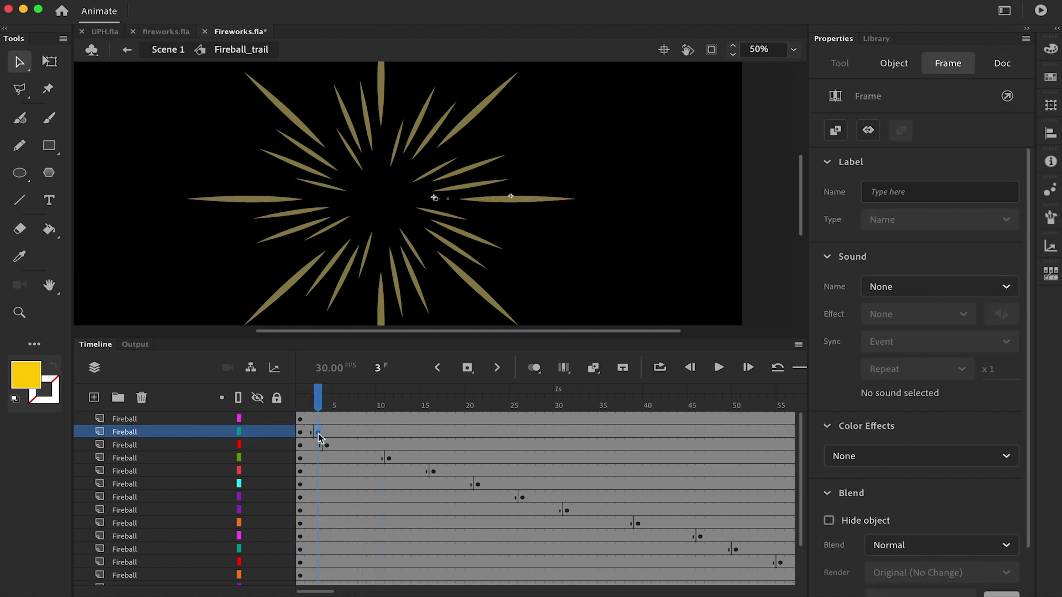
# - Move the keyframes on the fourth, fifth and sixth Fireball layers to frames 6, 7 and 8
pyautogui.click(389, 458)
pyautogui.moveTo(389, 458); pyautogui.dragTo(344, 458)
pyautogui.moveTo(432, 471); pyautogui.dragTo(363, 485)
pyautogui.click(474, 485)
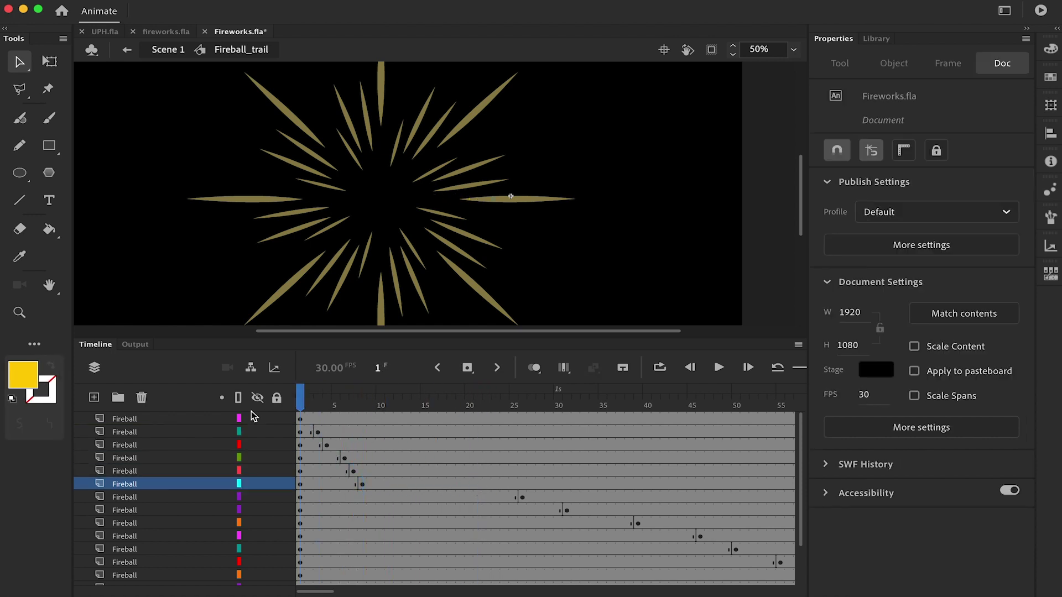
# - Move the keyframes on the second through sixth Fireball layers to frames 2, 3, 4, 5 and 6, one per layer
pyautogui.click(318, 432)
pyautogui.click(327, 446)
pyautogui.moveTo(318, 433); pyautogui.dragTo(344, 485)
pyautogui.click(343, 458)
pyautogui.click(354, 471)
pyautogui.click(363, 484)
# - Move the keyframes on the seventh, eighth and ninth Fireball layers to frames 7, 8 and 9, and preview the trail
pyautogui.click(523, 497)
pyautogui.moveTo(522, 497); pyautogui.dragTo(353, 497)
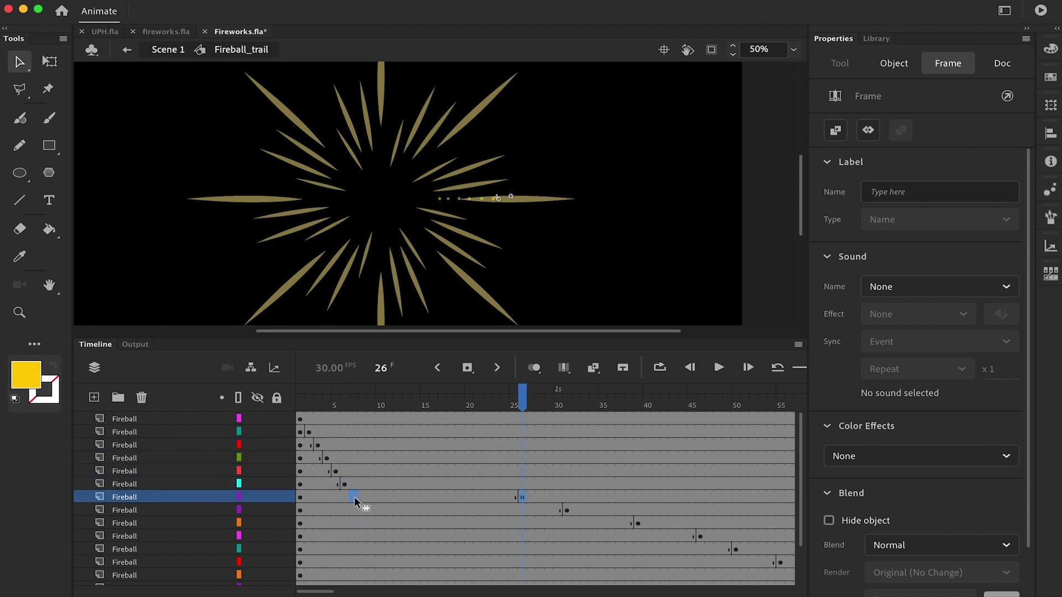
pyautogui.click(564, 510)
pyautogui.moveTo(564, 510); pyautogui.dragTo(363, 511)
pyautogui.click(637, 523)
pyautogui.moveTo(638, 523); pyautogui.dragTo(370, 523)
pyautogui.press('Return')
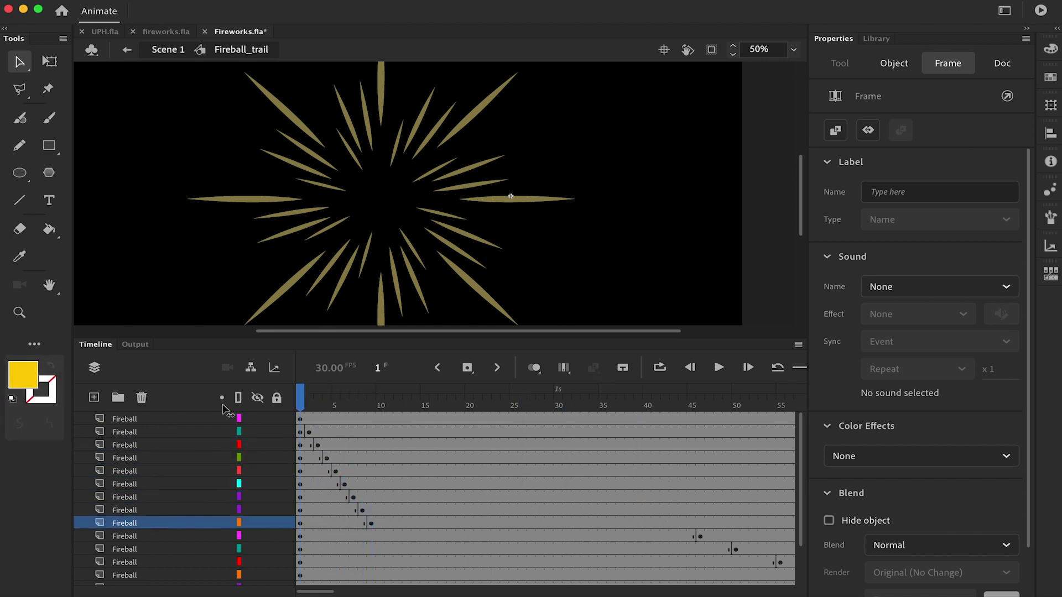
pyautogui.doubleClick(168, 254)
pyautogui.moveTo(354, 399); pyautogui.dragTo(493, 423)
pyautogui.doubleClick(486, 202)
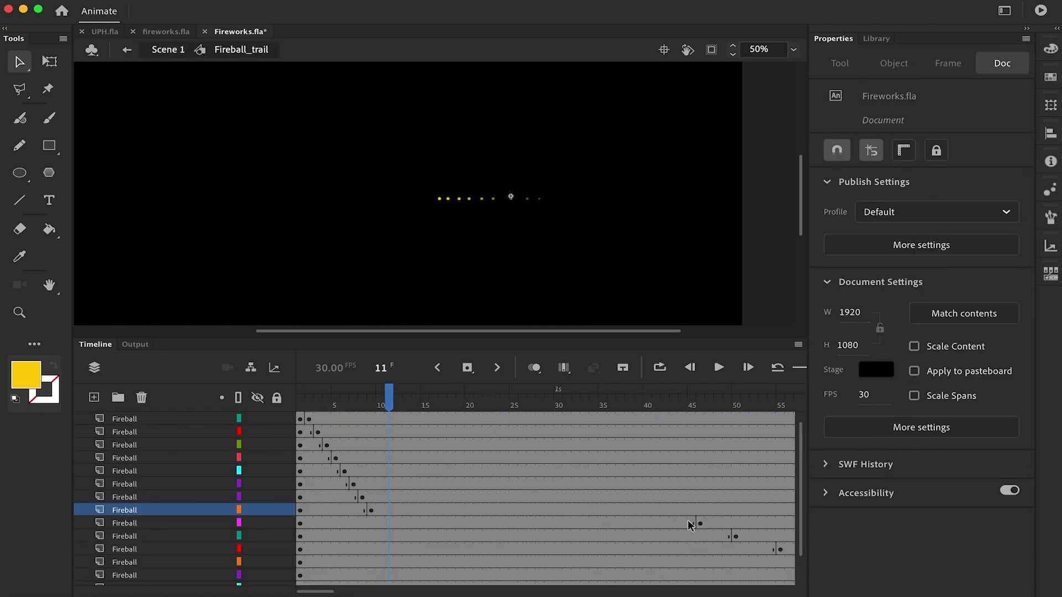
# - Remove 34 frames ahead of the keyframes on the tenth and all lower Fireball layers
pyautogui.scroll(-3, 690, 525)
pyautogui.moveTo(684, 485); pyautogui.dragTo(389, 576)
pyautogui.rightClick(492, 535)
pyautogui.click(548, 296)
pyautogui.click(602, 507)
# - Move the keyframes on the tenth, eleventh and twelfth Fireball layers to frames 10, 11 and 12
pyautogui.click(399, 486)
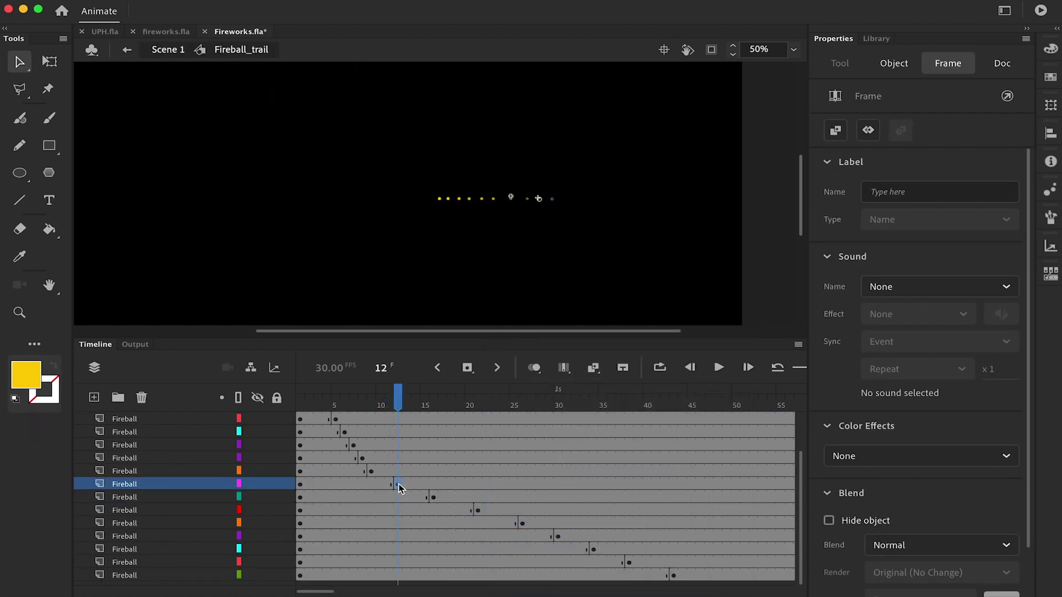
pyautogui.moveTo(400, 487)
pyautogui.mouseDown()
pyautogui.moveTo(380, 485)
pyautogui.moveTo(389, 498)
pyautogui.mouseUp()
pyautogui.moveTo(478, 510); pyautogui.dragTo(398, 511)
# - Move the keyframes on the thirteenth through seventeenth Fireball layers to frames 13, 14, 16, 16 and 17
pyautogui.click(522, 523)
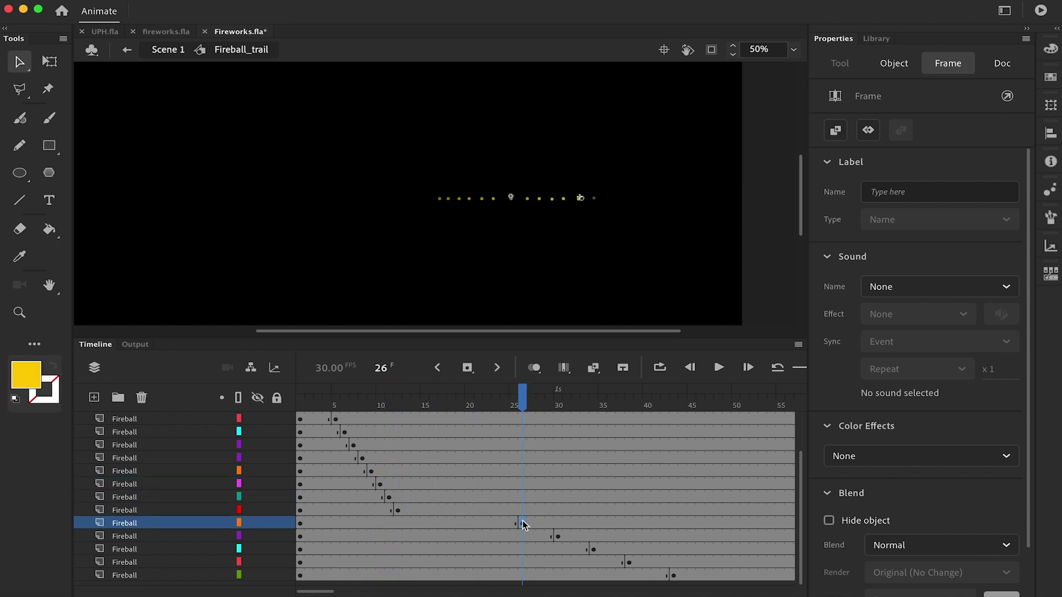
pyautogui.moveTo(523, 523); pyautogui.dragTo(407, 524)
pyautogui.moveTo(556, 537); pyautogui.dragTo(415, 536)
pyautogui.moveTo(593, 549); pyautogui.dragTo(433, 549)
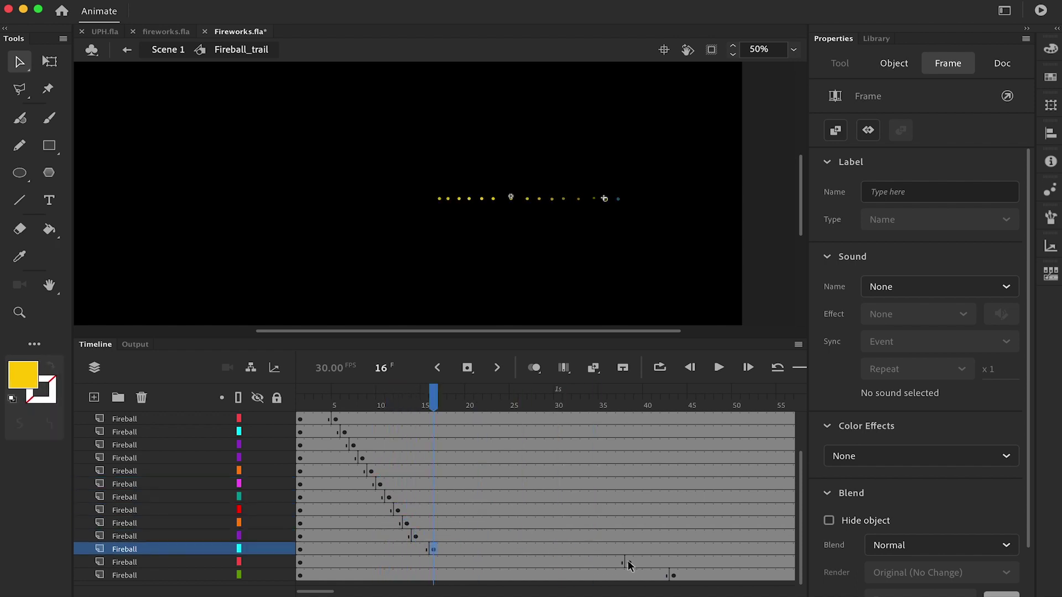
pyautogui.moveTo(629, 562); pyautogui.dragTo(433, 562)
pyautogui.click(673, 576)
pyautogui.moveTo(673, 575); pyautogui.dragTo(442, 575)
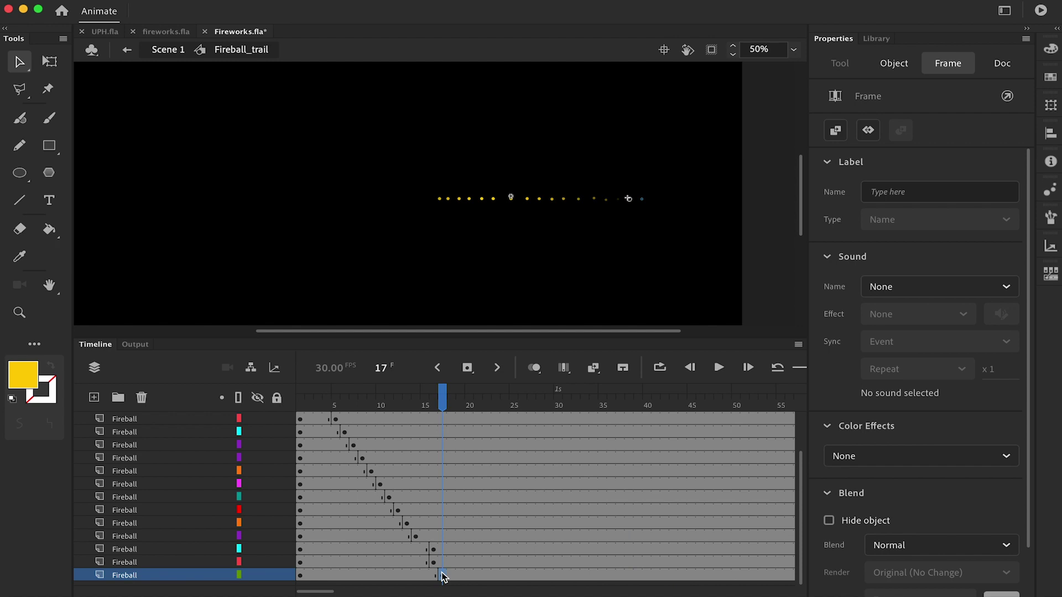
# - Play the retimed trail, then trim the uneven trailing frames at the end of the Fireball layers
pyautogui.press('Return')
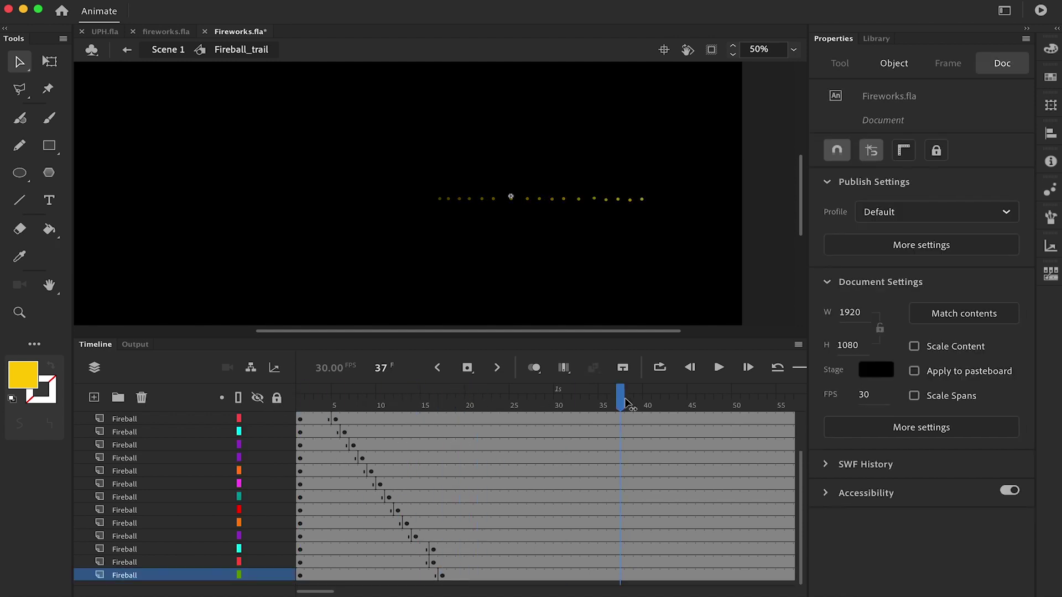
pyautogui.moveTo(711, 420); pyautogui.dragTo(551, 432)
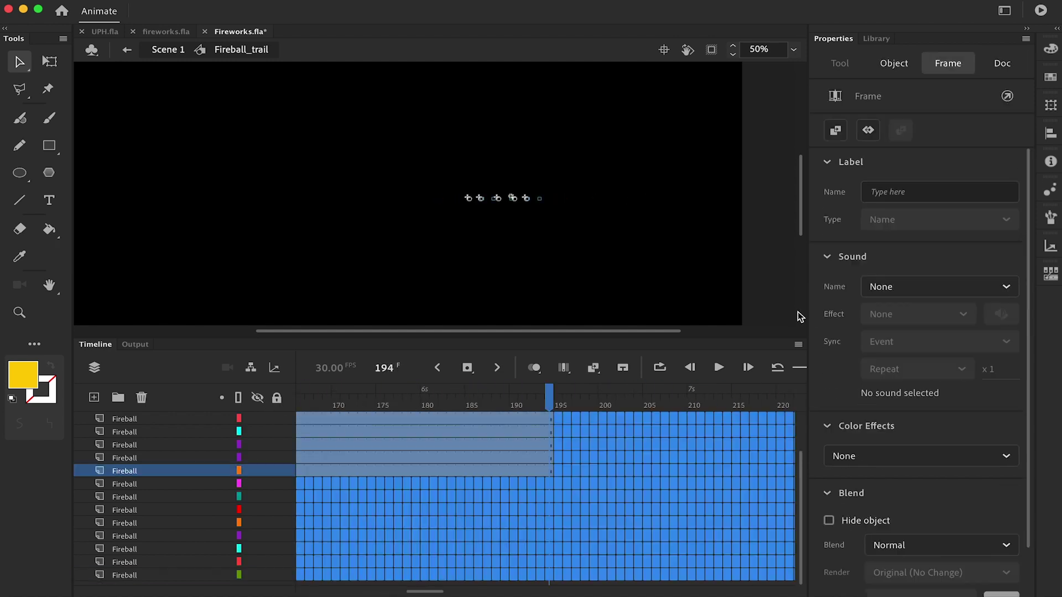
pyautogui.rightClick(506, 498)
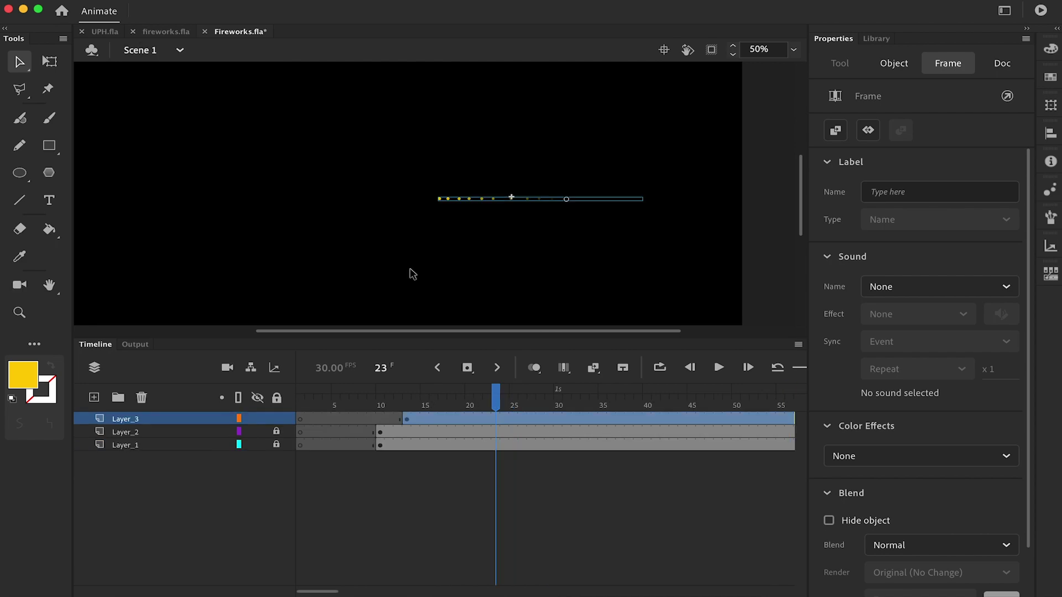
# - In Scene 1, move the Layer_3 keyframe to frame 10, playing the burst to check when the trail starts
pyautogui.moveTo(469, 398); pyautogui.dragTo(432, 417)
pyautogui.click(406, 419)
pyautogui.press('Return')
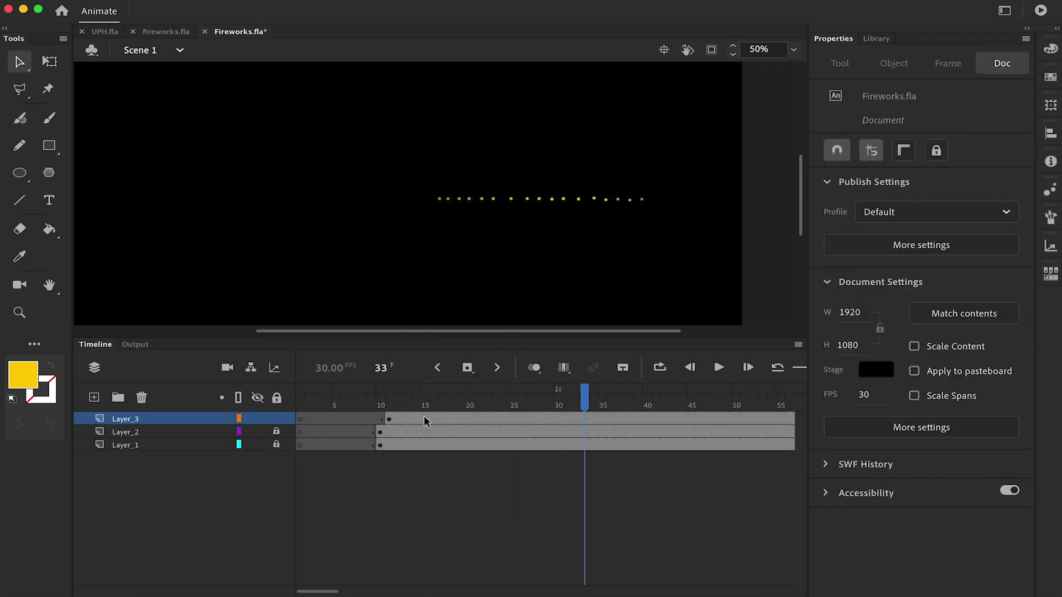
pyautogui.click(424, 419)
pyautogui.press(',')
pyautogui.press(',')
pyautogui.press(',')
pyautogui.press(',')
pyautogui.press(',')
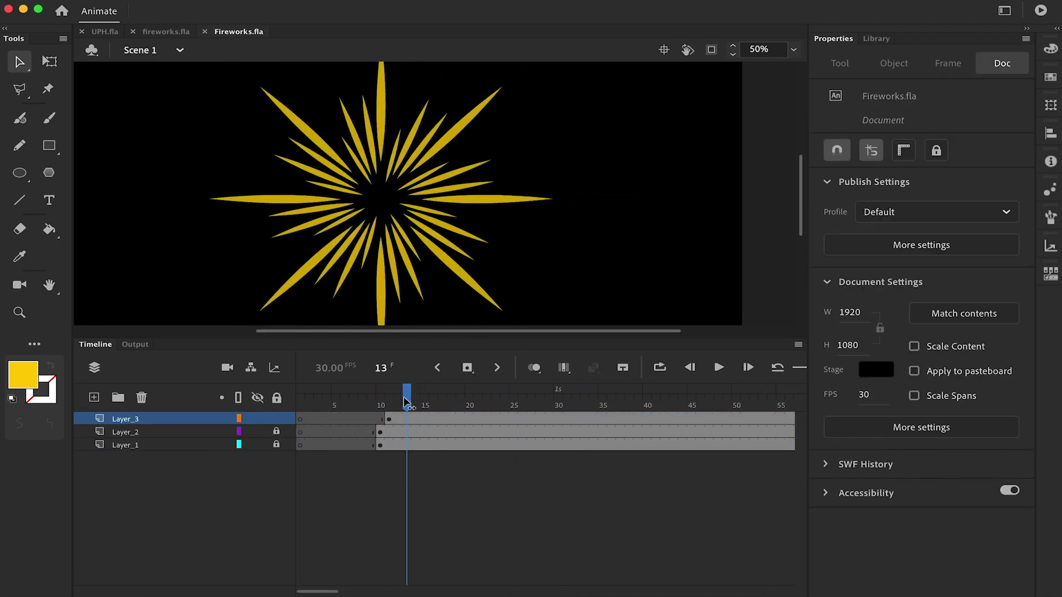
pyautogui.moveTo(390, 420)
pyautogui.mouseDown()
pyautogui.moveTo(482, 402)
pyautogui.moveTo(389, 417)
pyautogui.mouseUp()
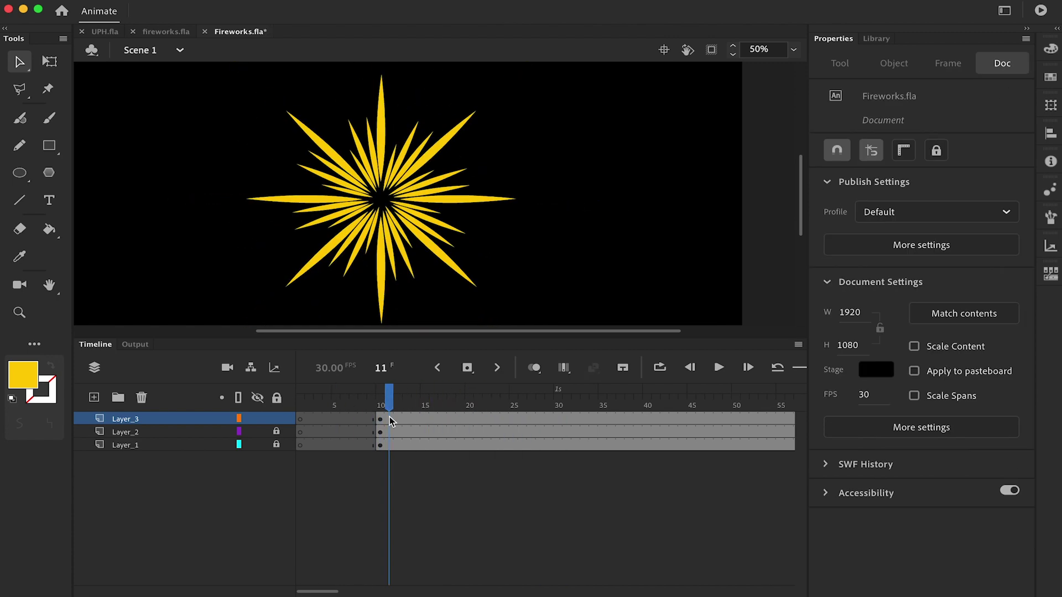
# - Duplicate the fireball trail at frame 10, flip the copy horizontally and place it on the opposite side of the burst
pyautogui.click(381, 418)
pyautogui.click(244, 2)
pyautogui.moveTo(249, 154)
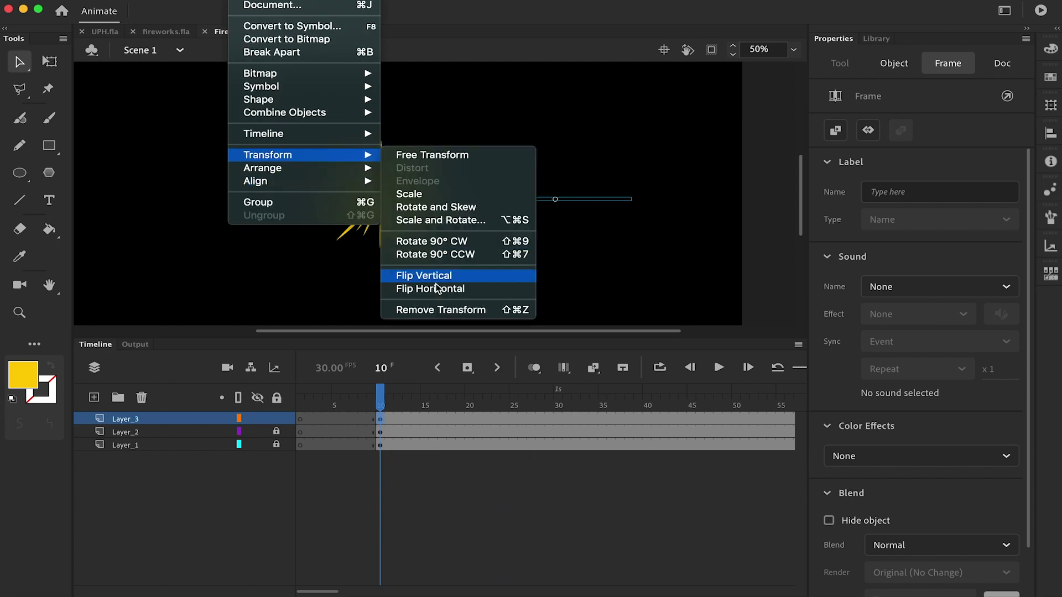
pyautogui.click(437, 289)
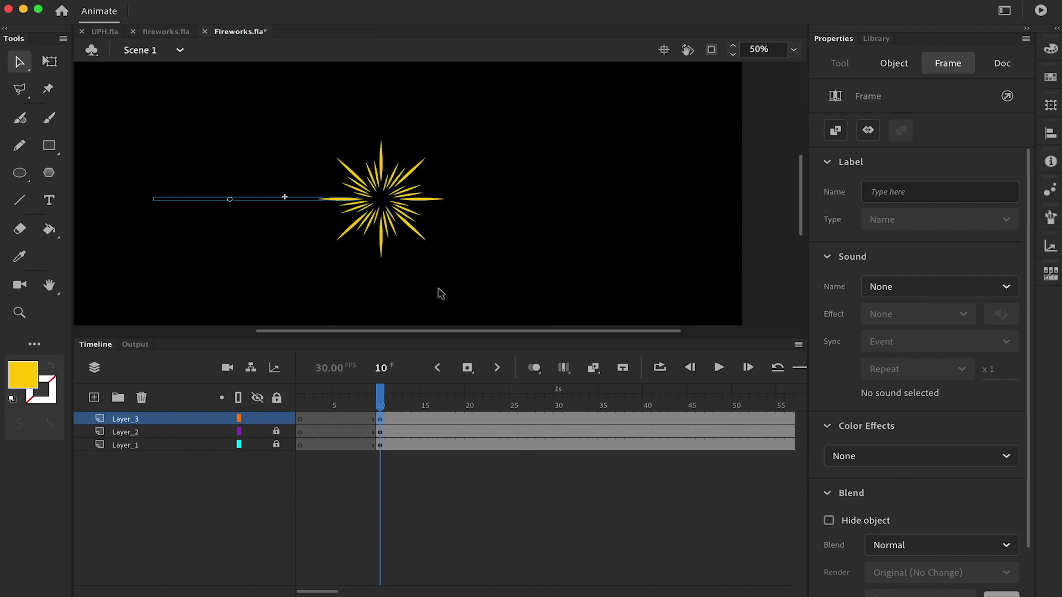
pyautogui.moveTo(379, 391); pyautogui.dragTo(416, 407)
pyautogui.click(418, 419)
pyautogui.click(177, 254)
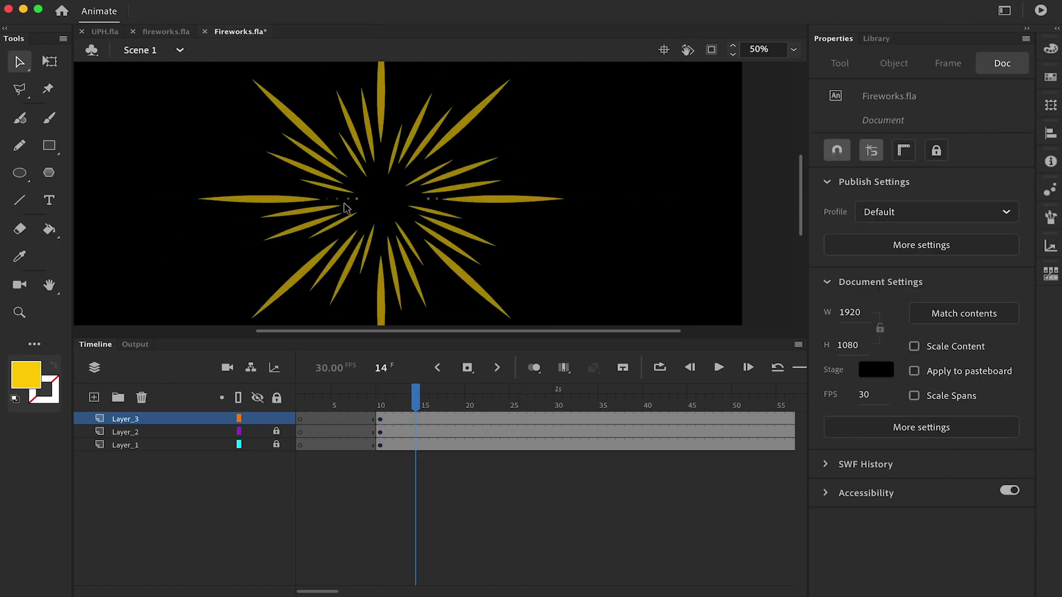
# - Adjust the flipped trail's position, then duplicate both horizontal trails and rotate the copies 90° onto the vertical flames
pyautogui.click(361, 223)
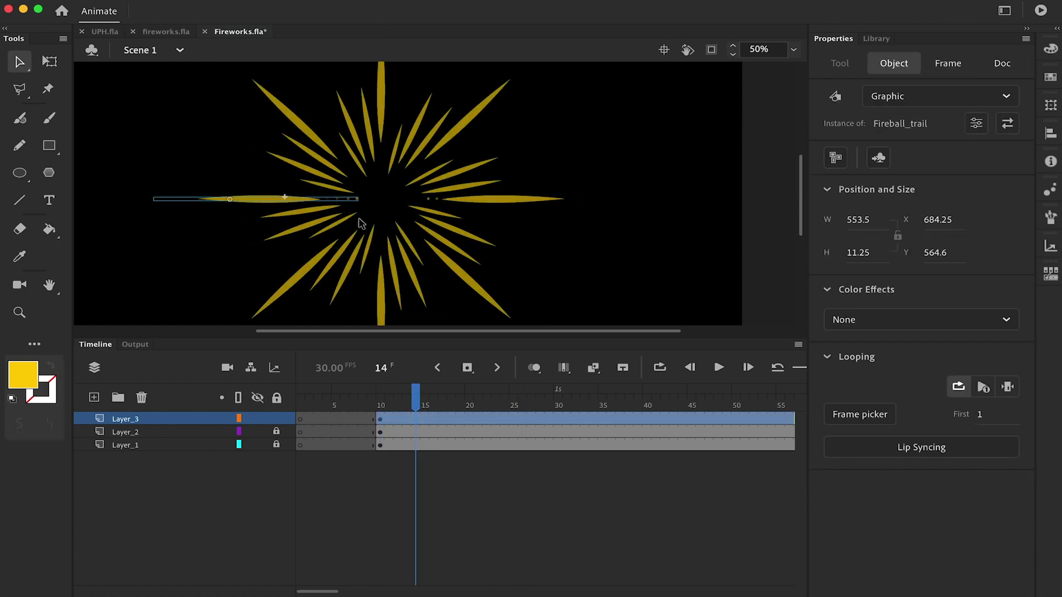
pyautogui.keyDown('shift'); pyautogui.click(437, 200); pyautogui.keyUp('shift')
pyautogui.moveTo(459, 338); pyautogui.dragTo(458, 454)
pyautogui.press('q')
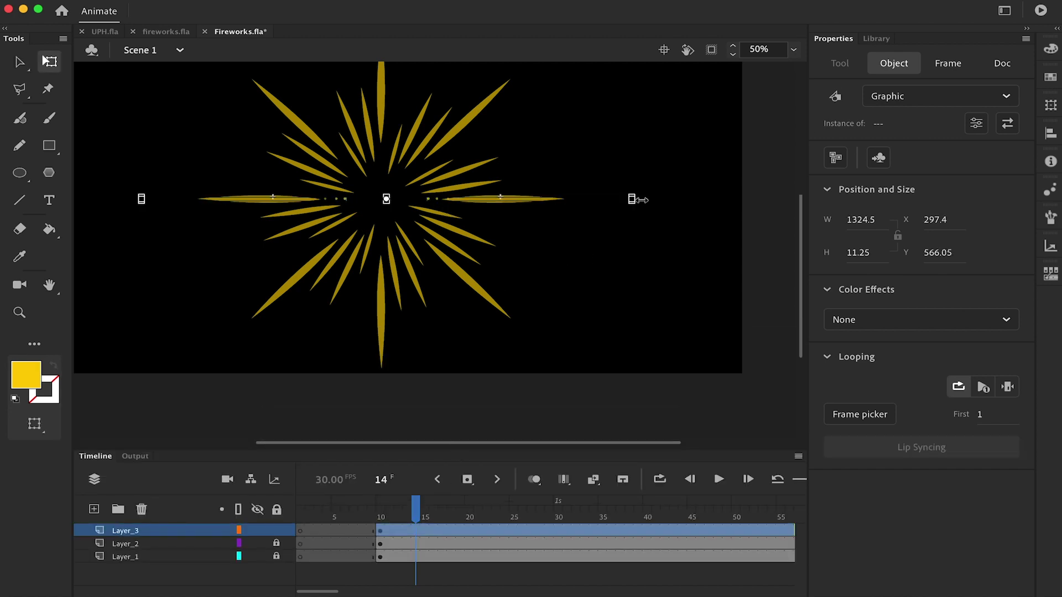
pyautogui.moveTo(632, 201); pyautogui.dragTo(404, 75)
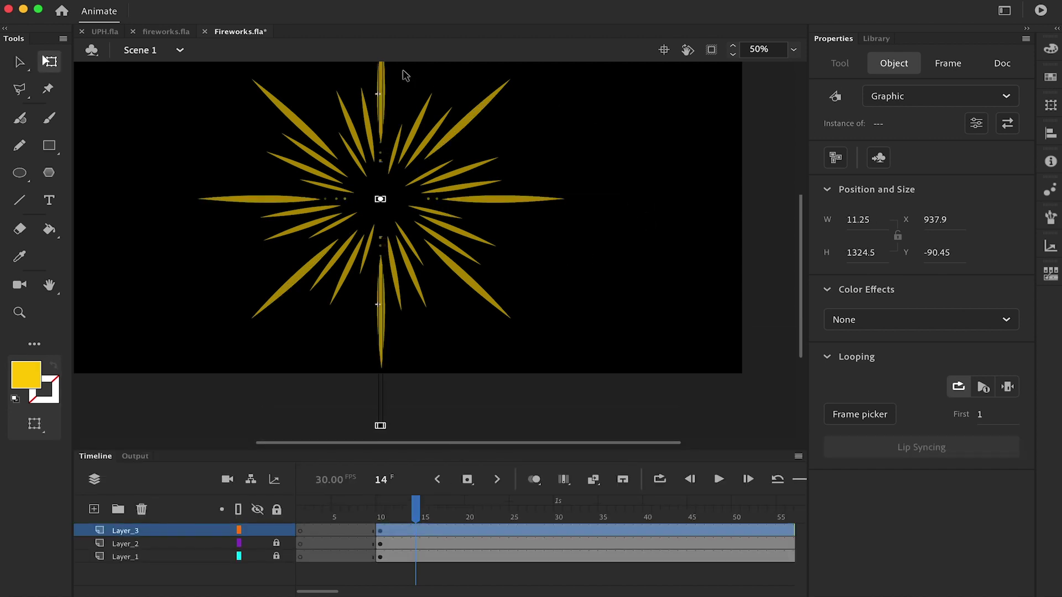
pyautogui.press('v')
# - Duplicate the four trails at frame 10, rotate the copies 45° onto the diagonal flames, and preview up to frame 18
pyautogui.moveTo(416, 504); pyautogui.dragTo(302, 508)
pyautogui.click(381, 532)
pyautogui.press('q')
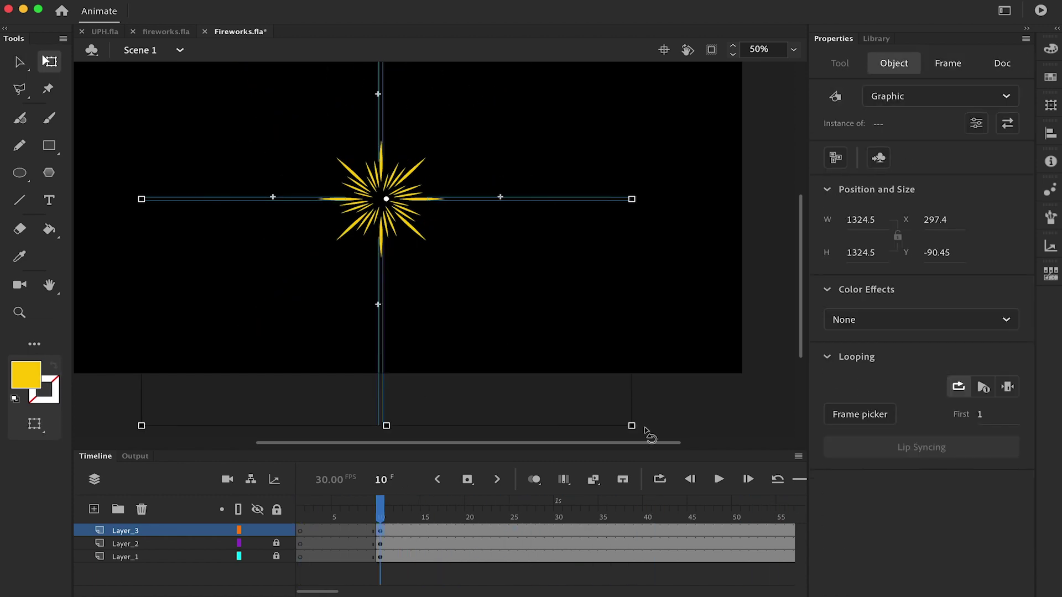
pyautogui.moveTo(645, 434); pyautogui.dragTo(658, 227)
pyautogui.moveTo(380, 504); pyautogui.dragTo(452, 503)
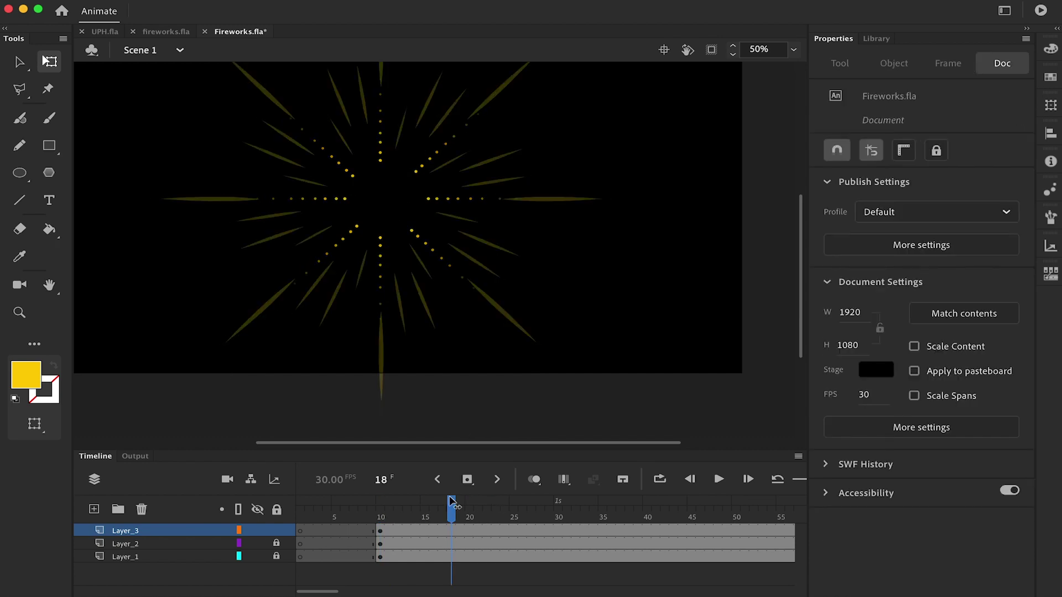
# - Nudge the diagonal trails individually at frame 18 to even out their positions around the burst centre
pyautogui.click(407, 508)
pyautogui.click(449, 515)
pyautogui.click(420, 167)
pyautogui.press('v')
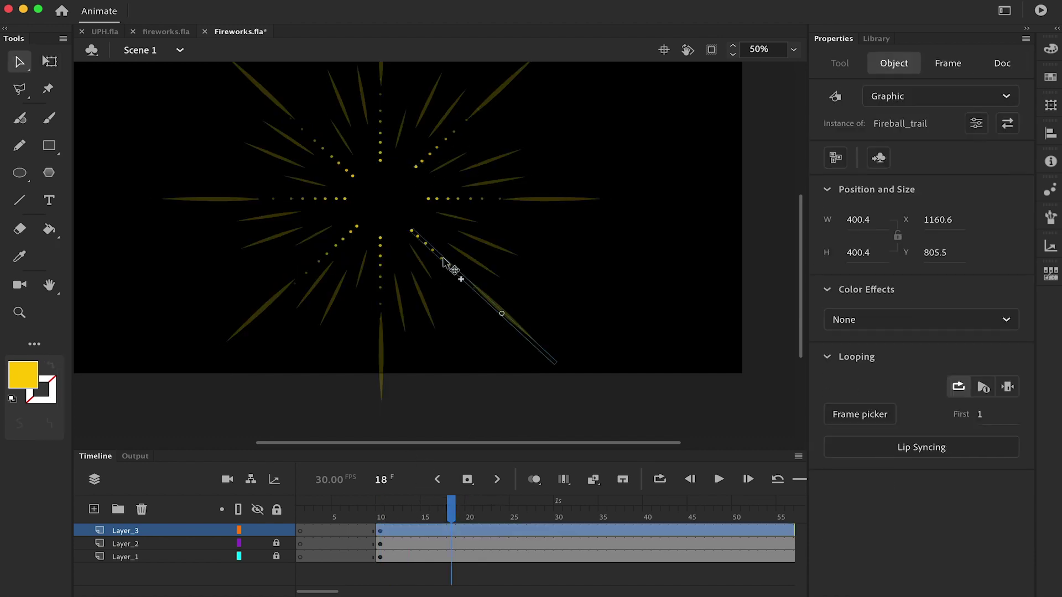
pyautogui.click(344, 244)
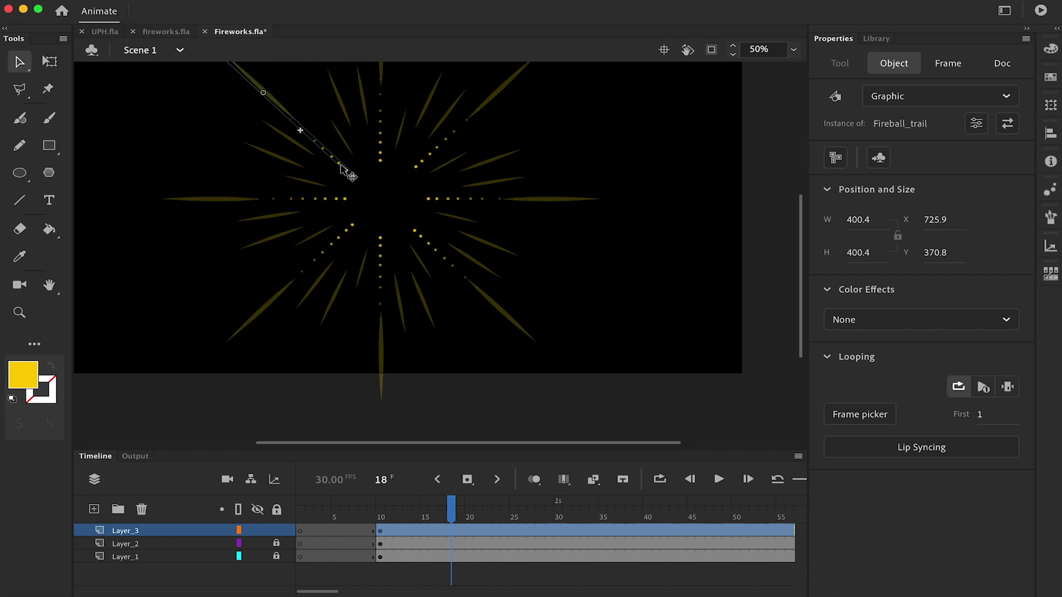
# - Duplicate all eight trails at frame 17, rotate the copies between the originals, scale them down, and play the burst
pyautogui.click(446, 531)
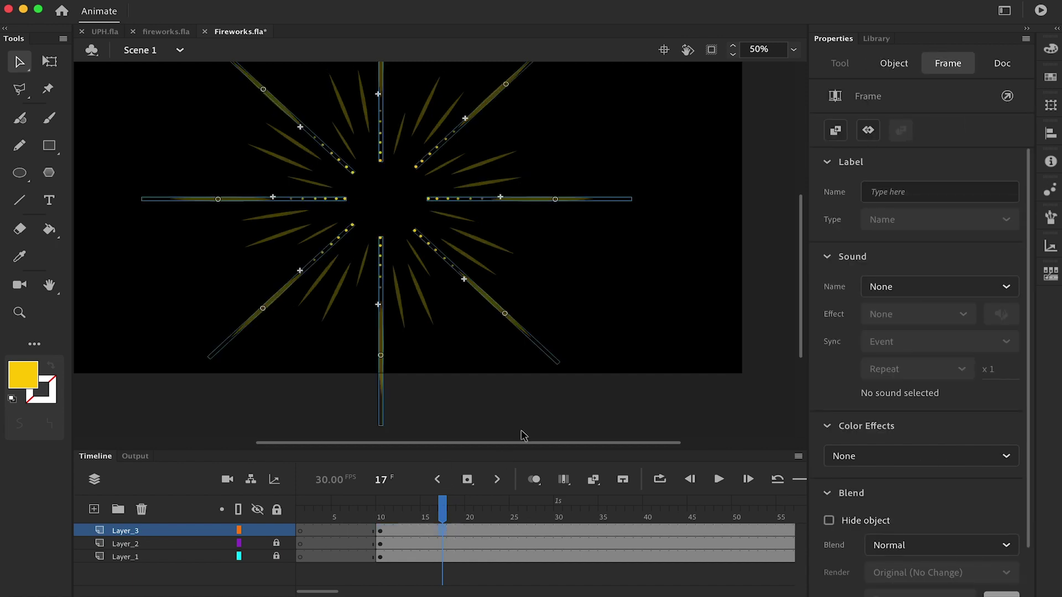
pyautogui.press('q')
pyautogui.moveTo(641, 428); pyautogui.dragTo(610, 457)
pyautogui.moveTo(620, 265); pyautogui.dragTo(623, 258)
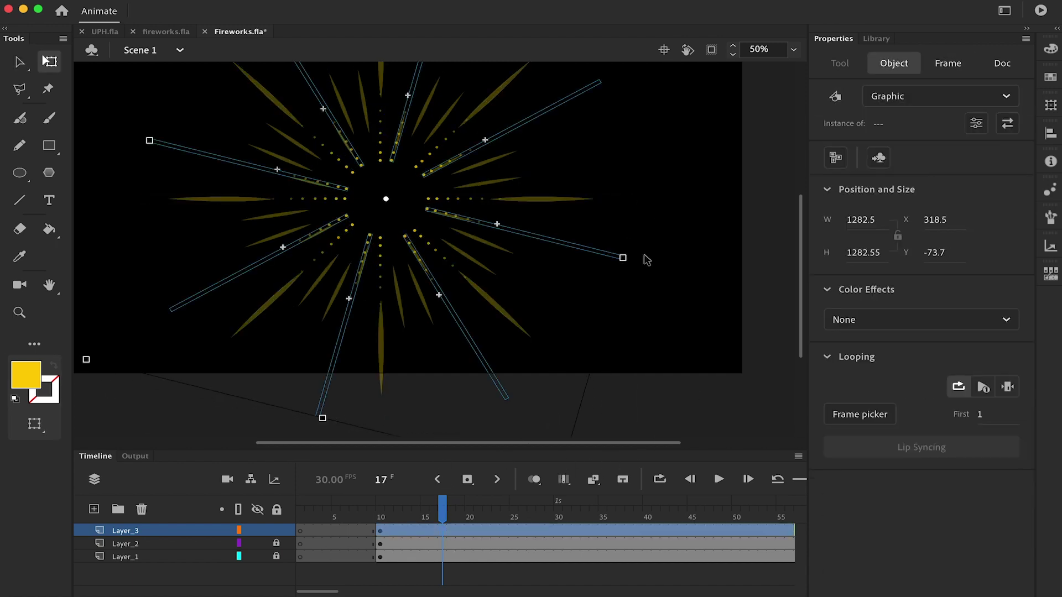
pyautogui.press('super+minus')
pyautogui.moveTo(498, 366); pyautogui.dragTo(486, 337)
pyautogui.press('v')
pyautogui.moveTo(445, 514); pyautogui.dragTo(661, 510)
pyautogui.press('Return')
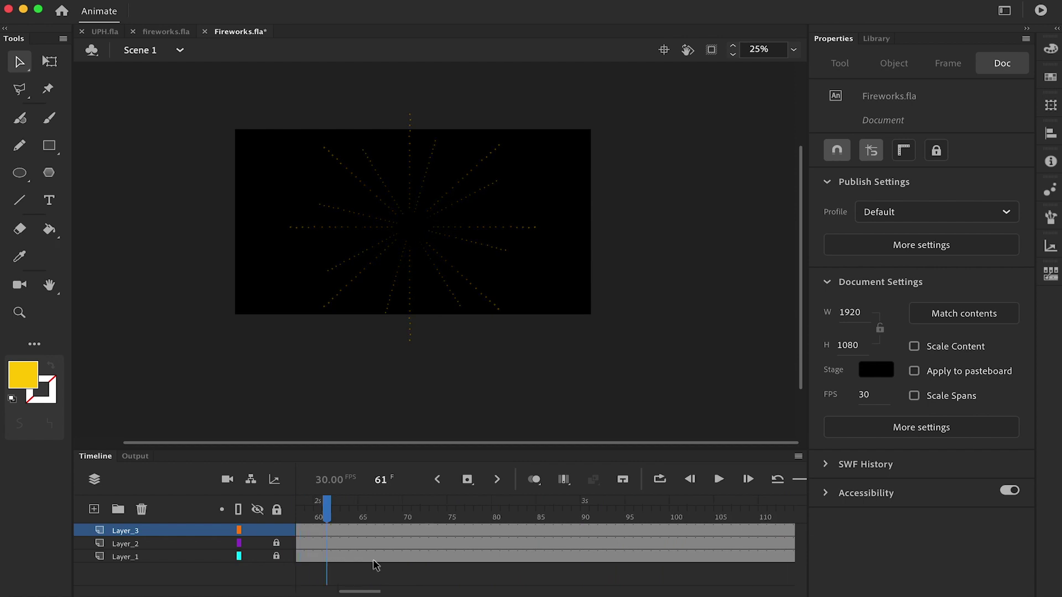
# - At frame 16, reposition the smaller trails individually along the short flames, and adjust the horizontal and vertical trails
pyautogui.moveTo(167, 538); pyautogui.dragTo(434, 514)
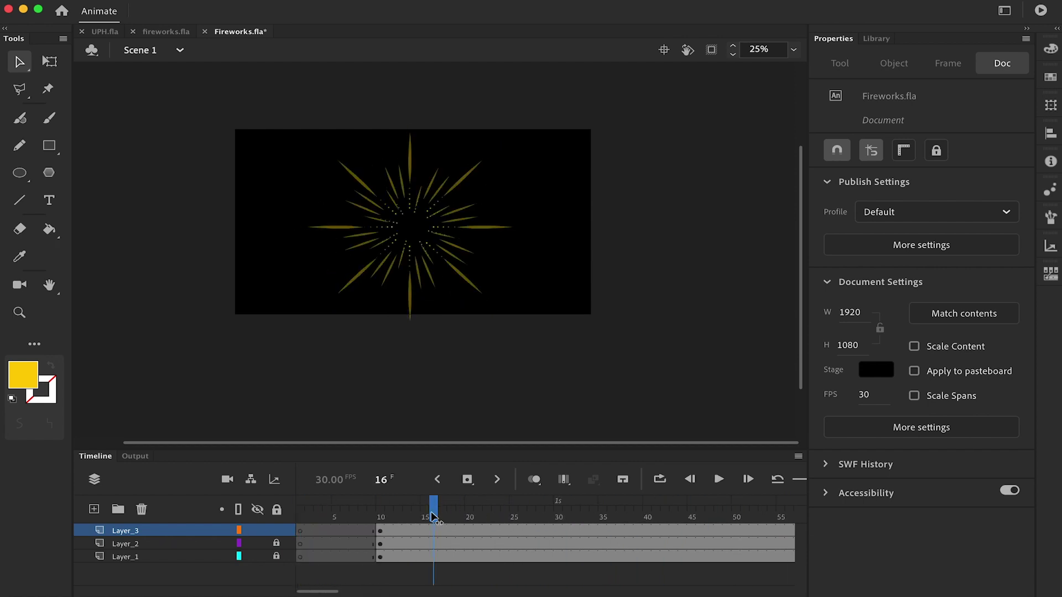
pyautogui.press('z')
pyautogui.click(461, 195)
pyautogui.click(346, 321)
pyautogui.press('v')
pyautogui.moveTo(437, 180); pyautogui.dragTo(436, 139)
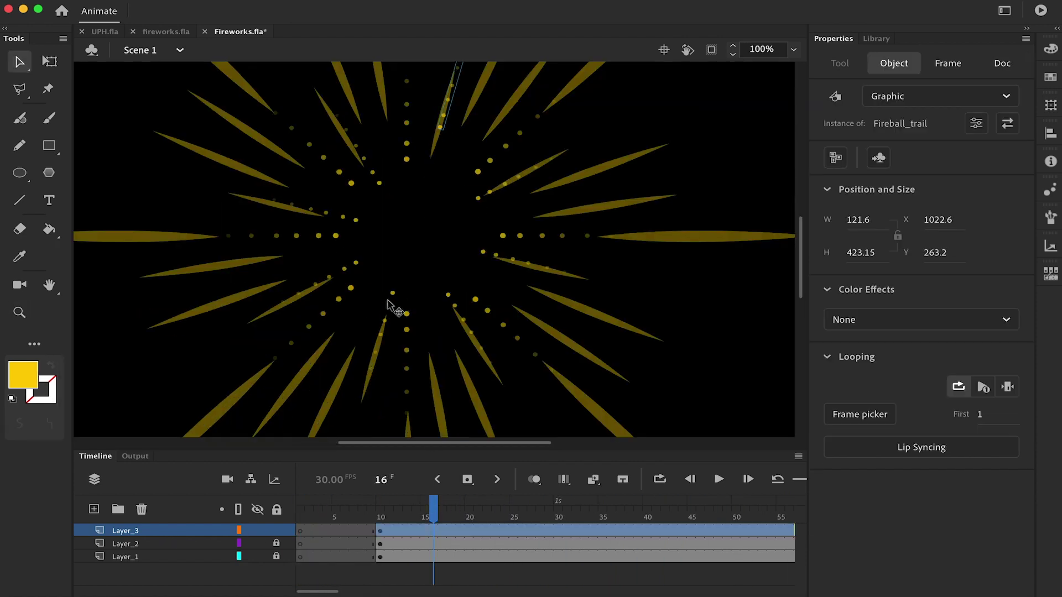
pyautogui.moveTo(387, 302)
pyautogui.mouseDown()
pyautogui.moveTo(387, 351)
pyautogui.moveTo(344, 277)
pyautogui.moveTo(308, 290)
pyautogui.mouseUp()
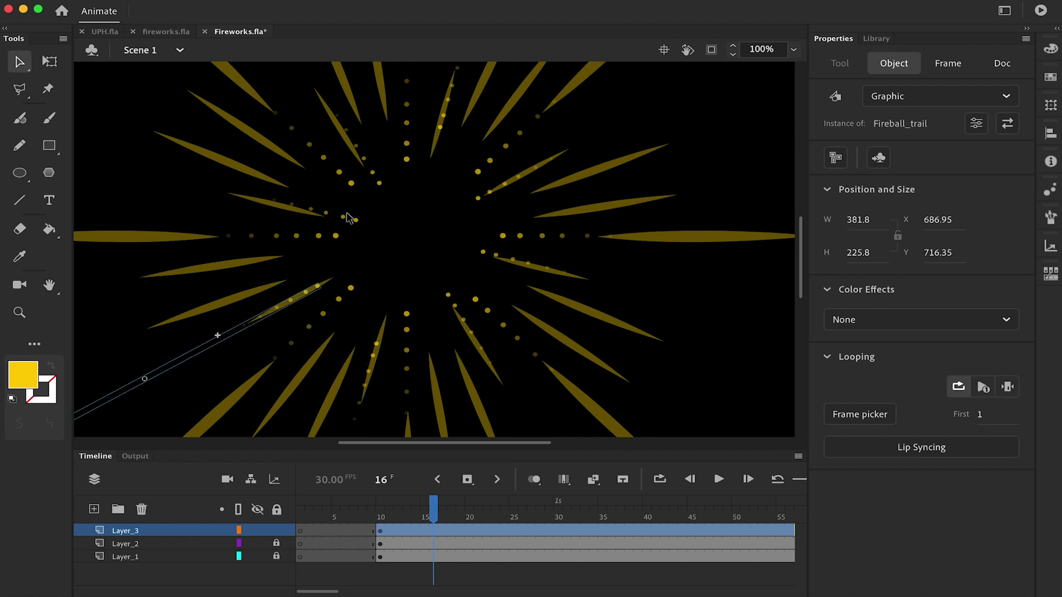
pyautogui.moveTo(343, 217); pyautogui.dragTo(292, 210)
pyautogui.moveTo(381, 182)
pyautogui.mouseDown()
pyautogui.moveTo(355, 152)
pyautogui.moveTo(541, 177)
pyautogui.moveTo(536, 271)
pyautogui.moveTo(562, 280)
pyautogui.moveTo(570, 242)
pyautogui.moveTo(313, 239)
pyautogui.mouseUp()
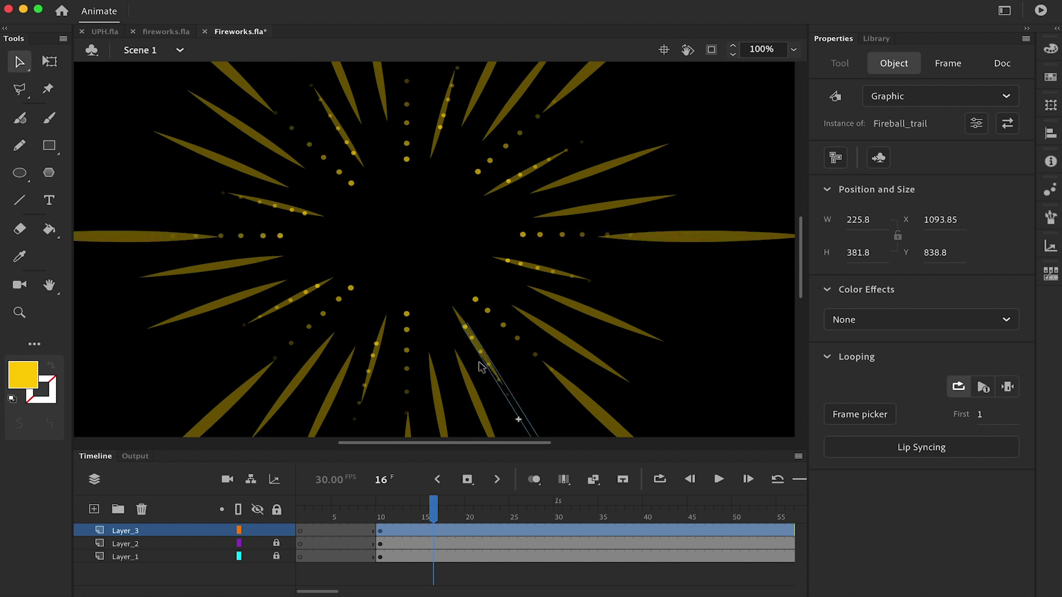
pyautogui.press('super+minus')
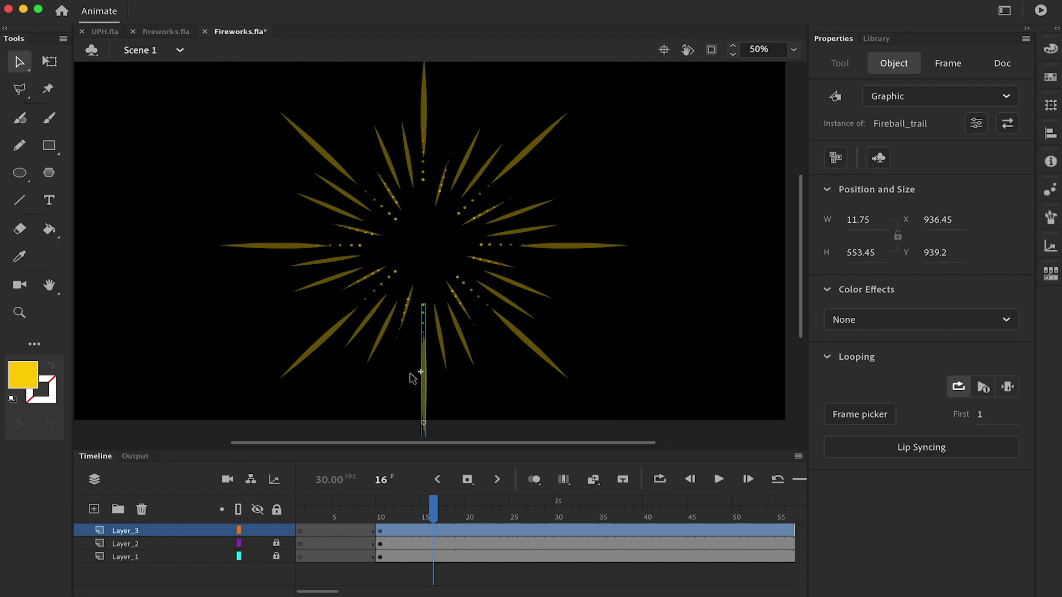
# - Inside the Fireball symbol, remove frames from the fade-in tween so its end keyframe sits at frame 8, and play it
pyautogui.moveTo(433, 509); pyautogui.dragTo(515, 515)
pyautogui.doubleClick(500, 245)
pyautogui.press('super+equal')
pyautogui.press('super+equal')
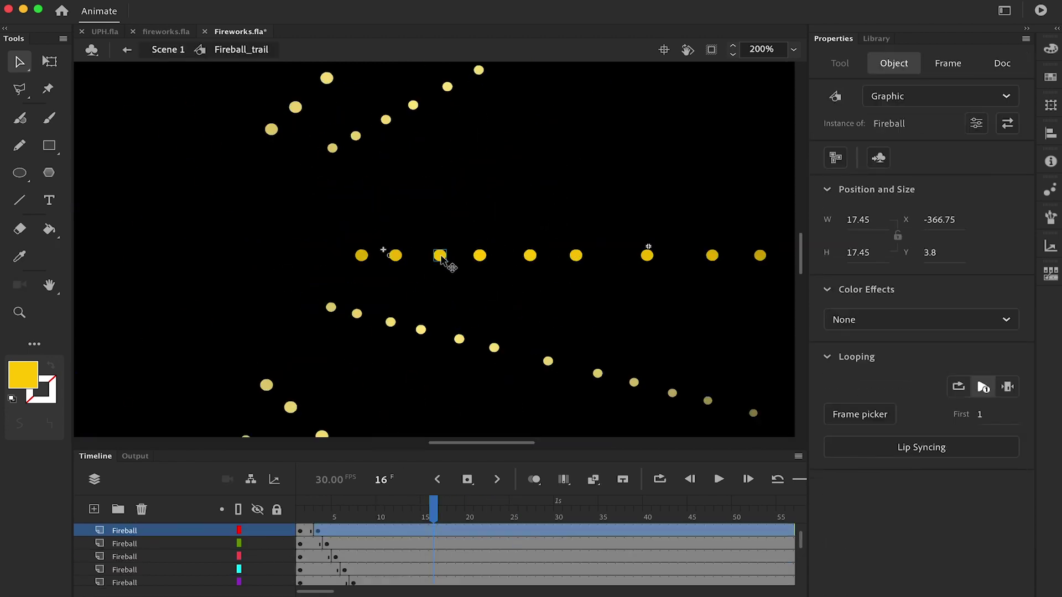
pyautogui.doubleClick(442, 260)
pyautogui.moveTo(318, 531); pyautogui.dragTo(258, 516)
pyautogui.rightClick(346, 533)
pyautogui.click(394, 297)
pyautogui.press('Return')
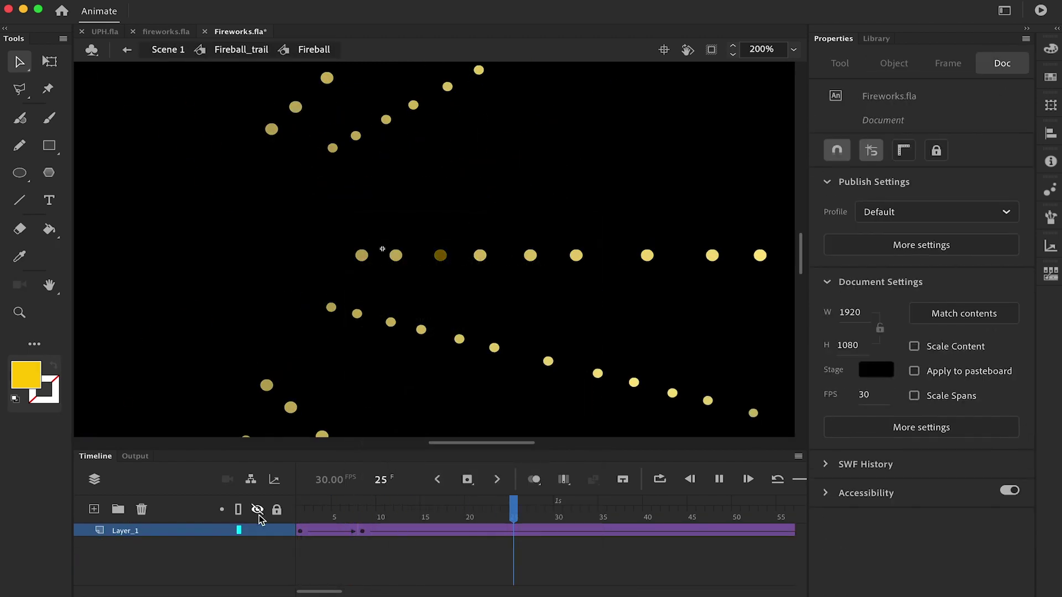
# - Return to Scene 1 and scrub back to frame 20 to check the faster fade-in across the whole burst
pyautogui.click(176, 51)
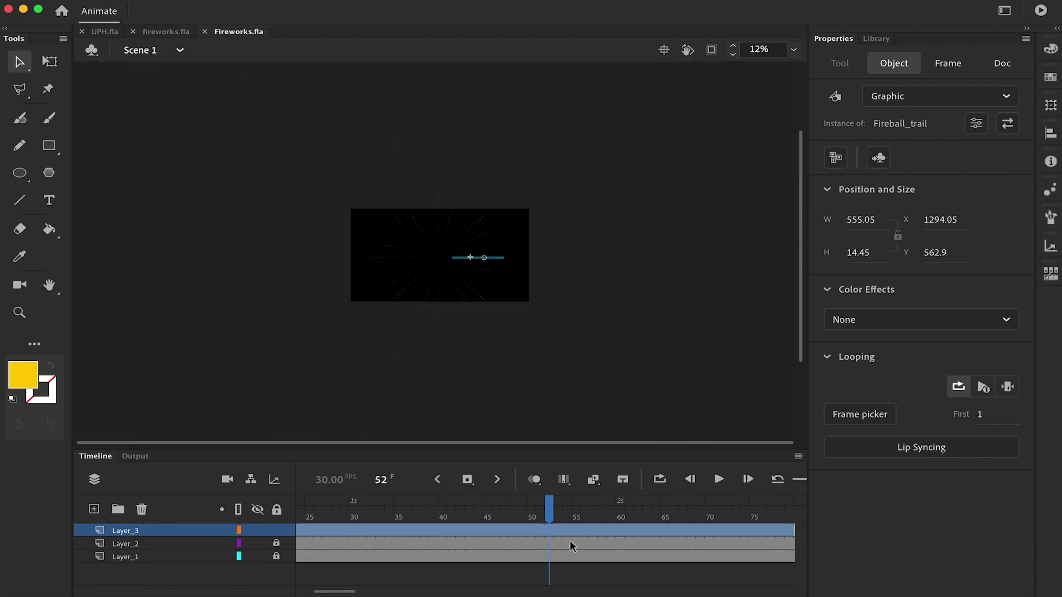
pyautogui.moveTo(550, 511); pyautogui.dragTo(445, 523)
pyautogui.press('super+equal')
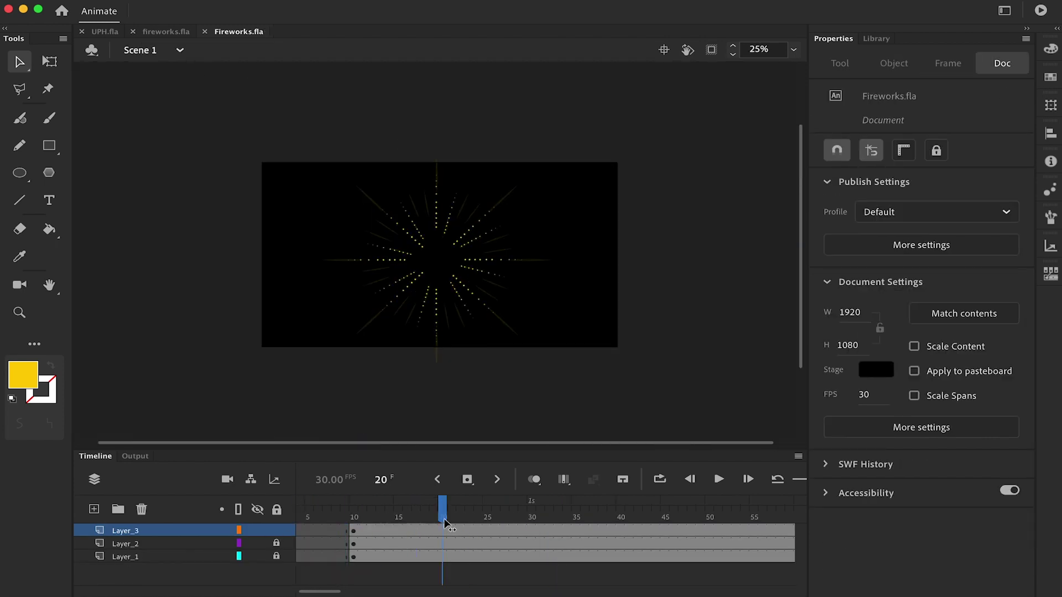
# - Copy all trails on Layer_3, lock that layer, and add a new layer above it with a blank keyframe at frame 13
pyautogui.moveTo(609, 514)
pyautogui.mouseDown()
pyautogui.moveTo(387, 512)
pyautogui.moveTo(613, 505)
pyautogui.mouseUp()
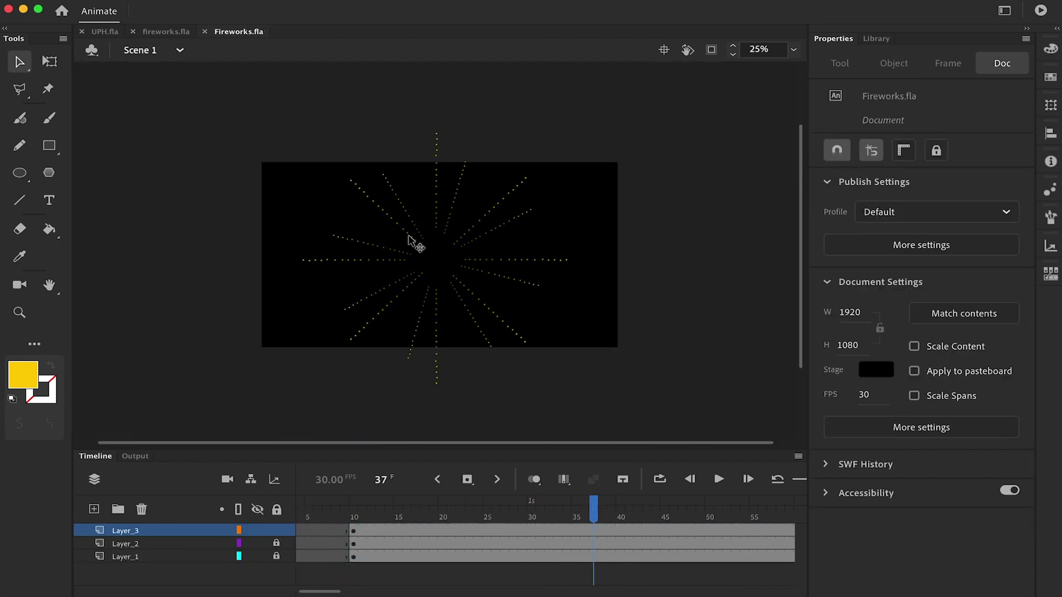
pyautogui.click(410, 239)
pyautogui.moveTo(442, 514); pyautogui.dragTo(380, 533)
pyautogui.click(451, 532)
pyautogui.click(276, 530)
pyautogui.click(94, 509)
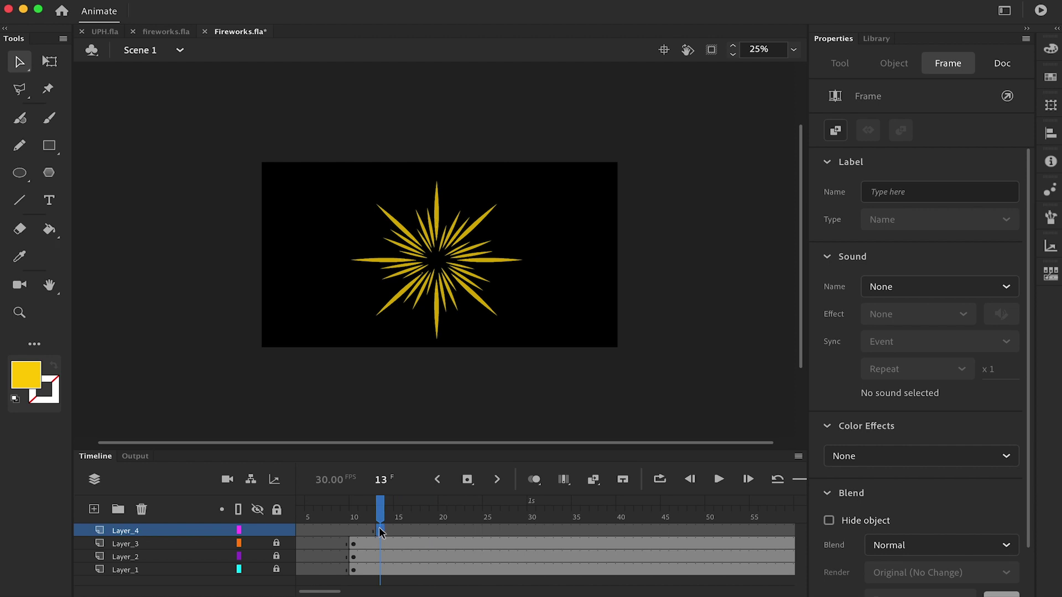
# - Paste the copied trails in place on the new layer and scale them down around the burst's center
pyautogui.press('super+shift+v')
pyautogui.press('q')
pyautogui.moveTo(567, 134); pyautogui.dragTo(529, 162)
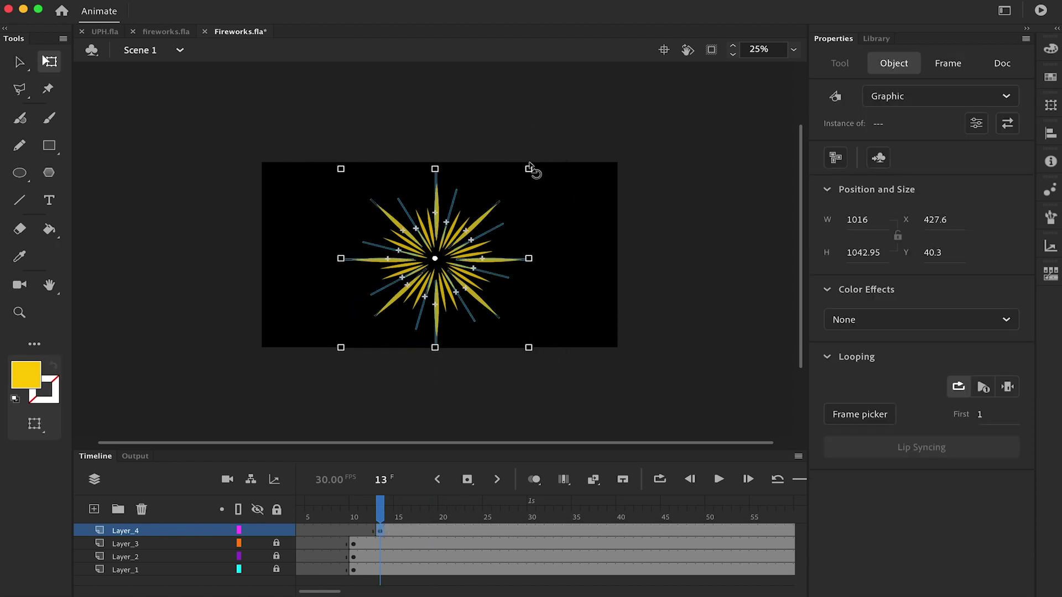
pyautogui.press('super+equal')
pyautogui.click(424, 532)
pyautogui.moveTo(628, 77); pyautogui.dragTo(583, 105)
pyautogui.press(',')
pyautogui.press(',')
# - At frame 20, rotate the smaller trails slightly so they sit between the existing trails
pyautogui.click(453, 514)
pyautogui.moveTo(455, 502); pyautogui.dragTo(443, 506)
pyautogui.click(444, 531)
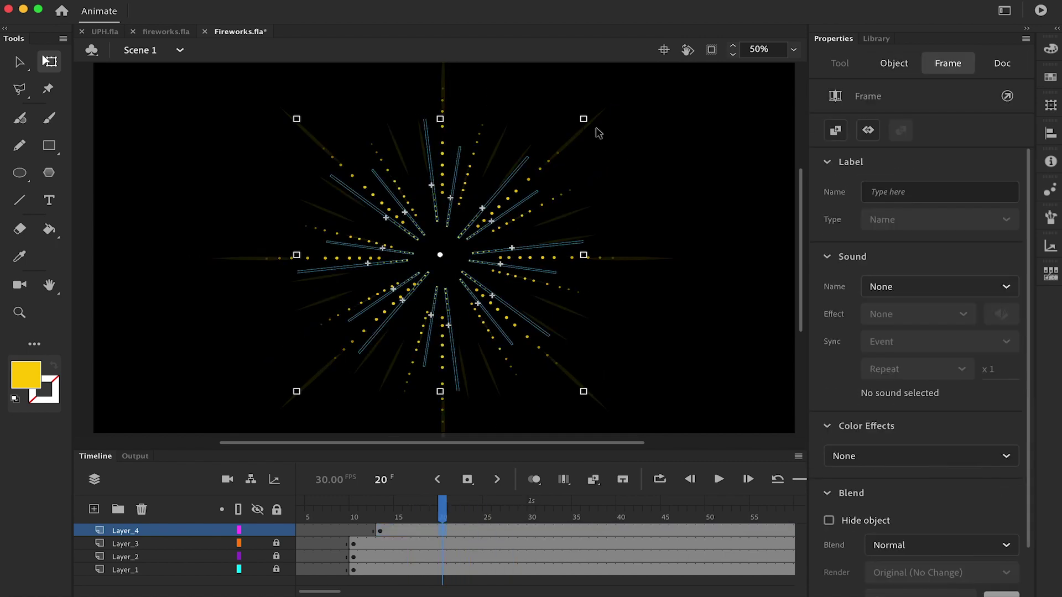
pyautogui.click(600, 194)
pyautogui.click(445, 530)
pyautogui.moveTo(593, 120); pyautogui.dragTo(591, 105)
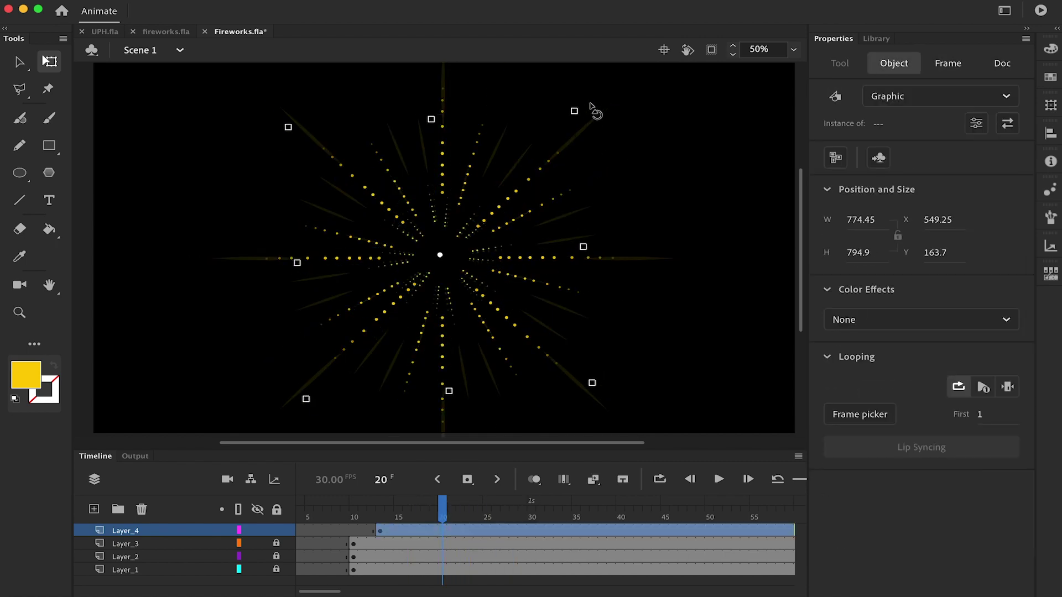
pyautogui.click(422, 283)
pyautogui.press('v')
pyautogui.click(425, 277)
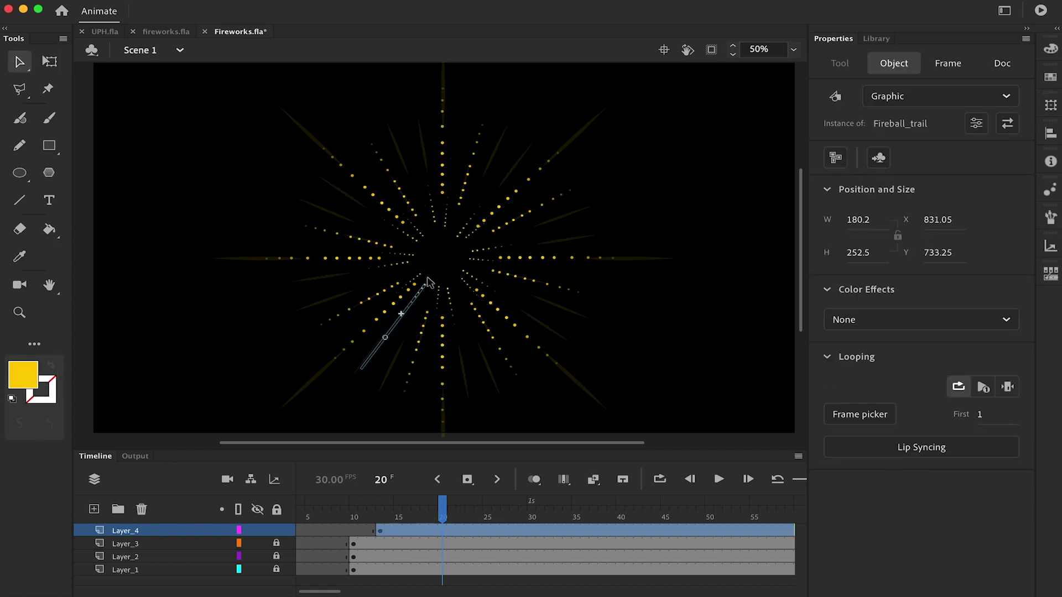
# - Play the burst in the timeline and preview it as a test movie
pyautogui.click(351, 530)
pyautogui.click(498, 531)
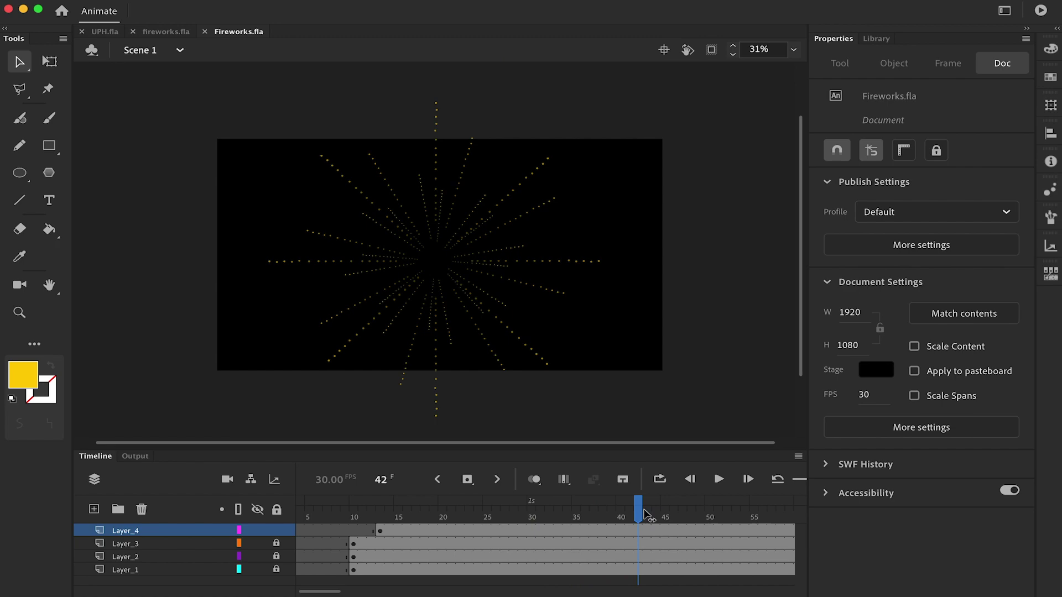
pyautogui.click(352, 531)
pyautogui.press('Return')
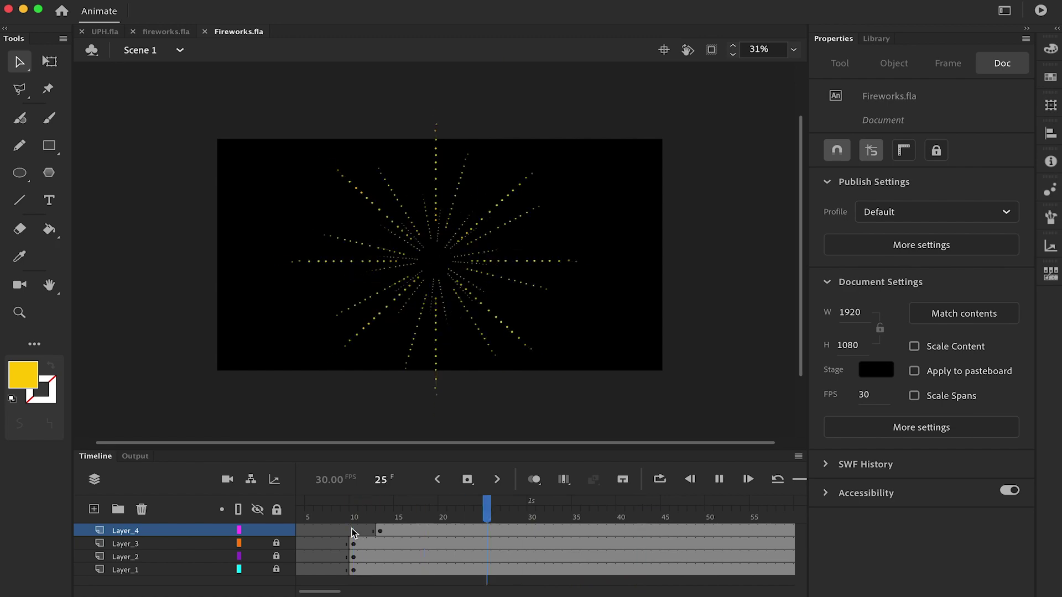
pyautogui.press('super+Return')
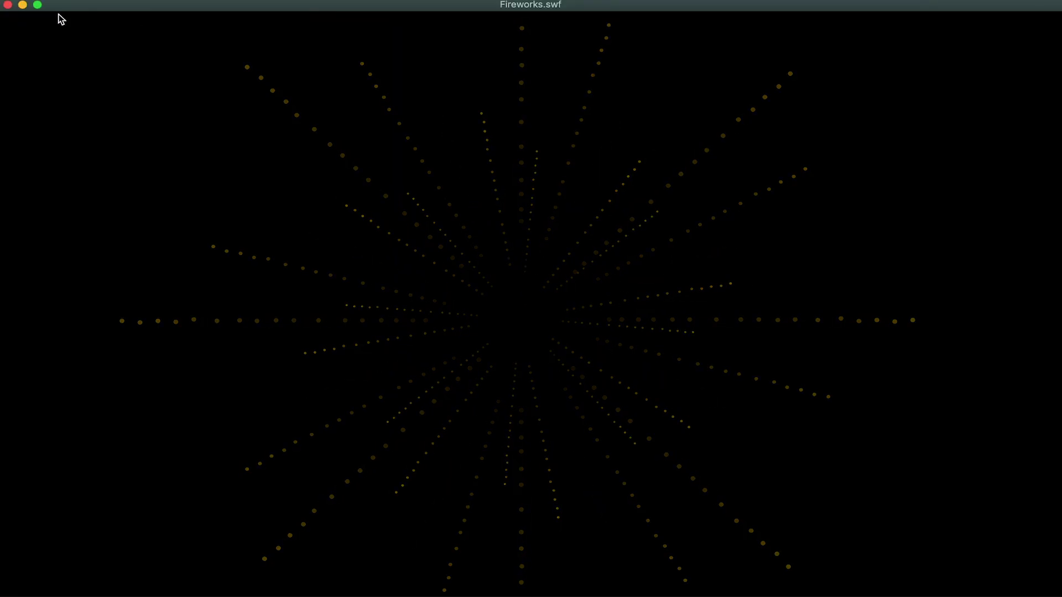
pyautogui.click(9, 10)
# - Move Layer_4's starting keyframe to frame 11, play the animation, and preview it again as a test movie
pyautogui.click(379, 531)
pyautogui.moveTo(379, 531); pyautogui.dragTo(363, 531)
pyautogui.moveTo(360, 507); pyautogui.dragTo(231, 505)
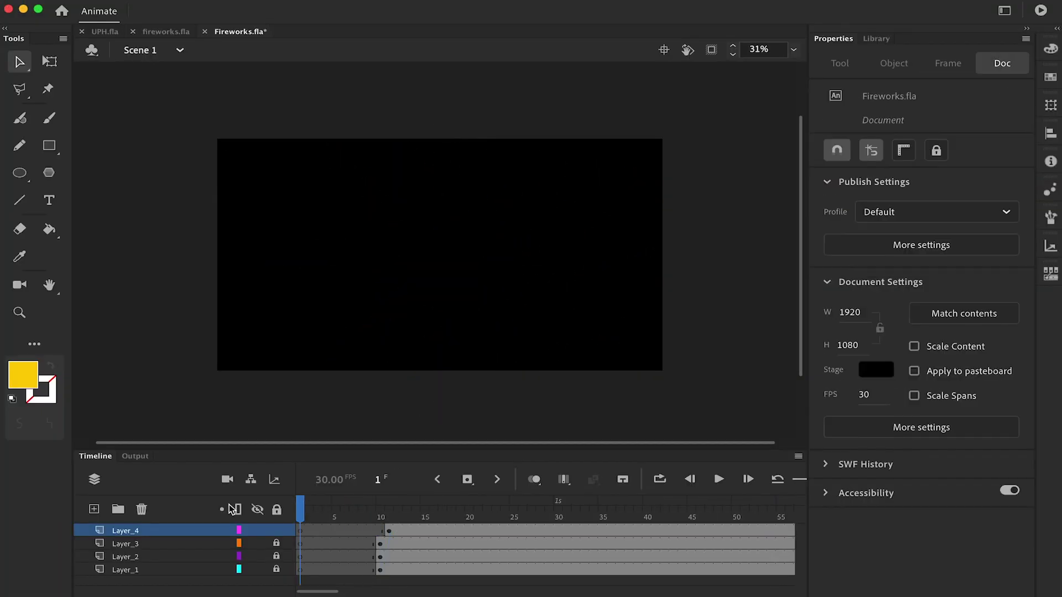
pyautogui.press('Return')
pyautogui.press('super+Return')
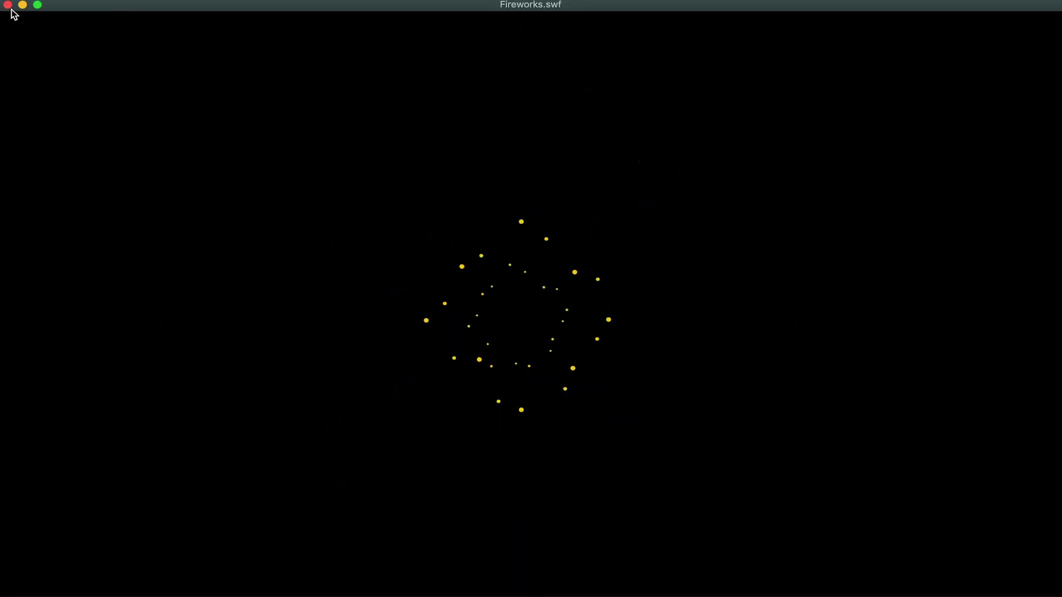
pyautogui.click(8, 5)
# - Start Layer_4 at frame 10 and slightly rescale its small trails
pyautogui.click(383, 531)
pyautogui.press('q')
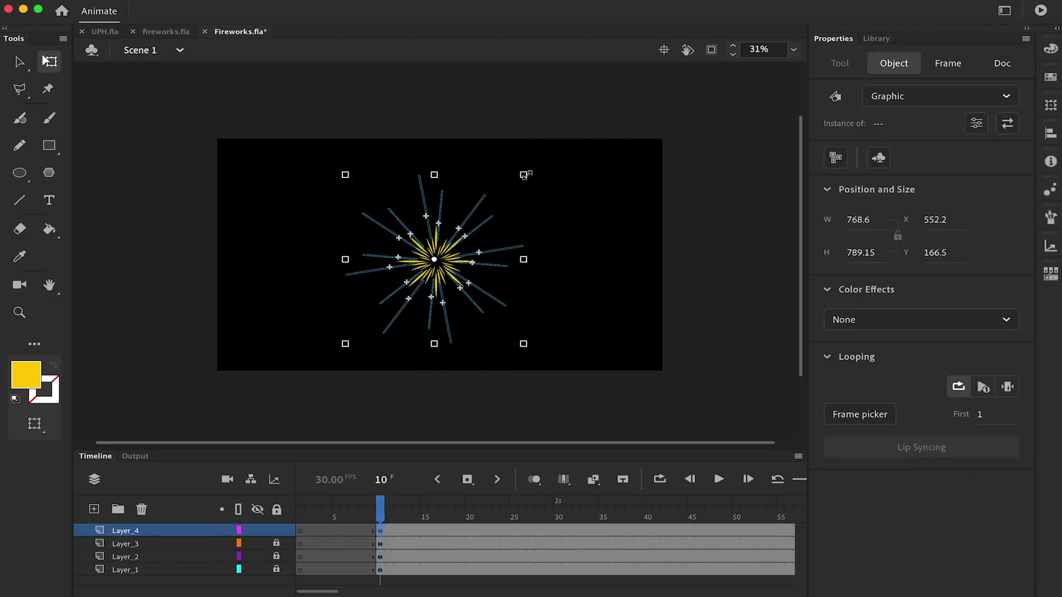
pyautogui.moveTo(540, 159); pyautogui.dragTo(539, 159)
pyautogui.press('v')
# - At frame 12, open the nested flame down to Flame_nested, make its flame shape narrower, and return to Scene 1
pyautogui.moveTo(380, 501)
pyautogui.mouseDown()
pyautogui.moveTo(436, 514)
pyautogui.moveTo(399, 510)
pyautogui.mouseUp()
pyautogui.press('z')
pyautogui.click(472, 223)
pyautogui.click(445, 256)
pyautogui.press('v')
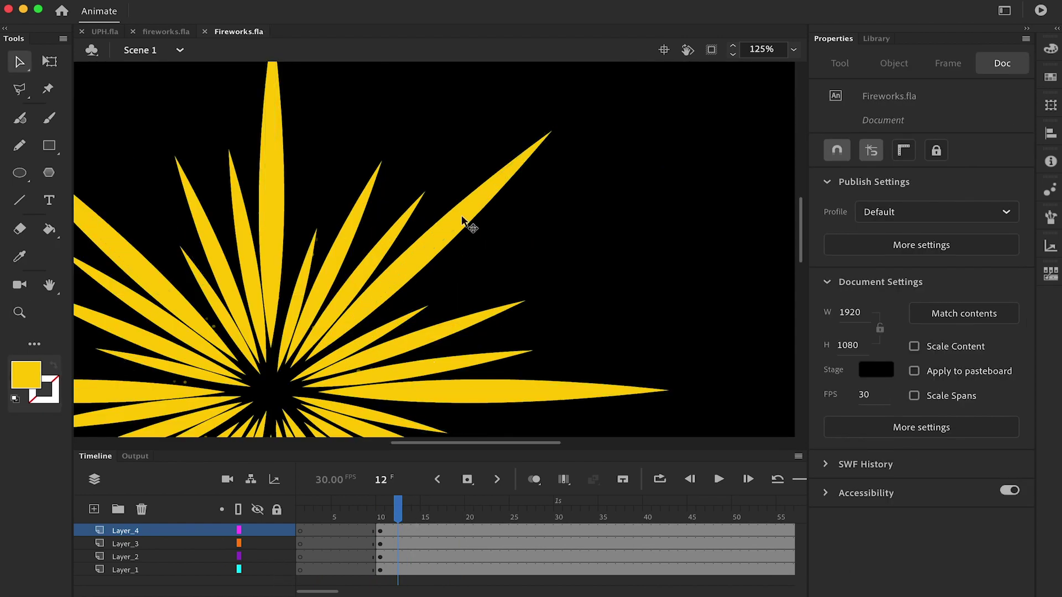
pyautogui.doubleClick(459, 216)
pyautogui.doubleClick(459, 216)
pyautogui.doubleClick(457, 244)
pyautogui.click(408, 246)
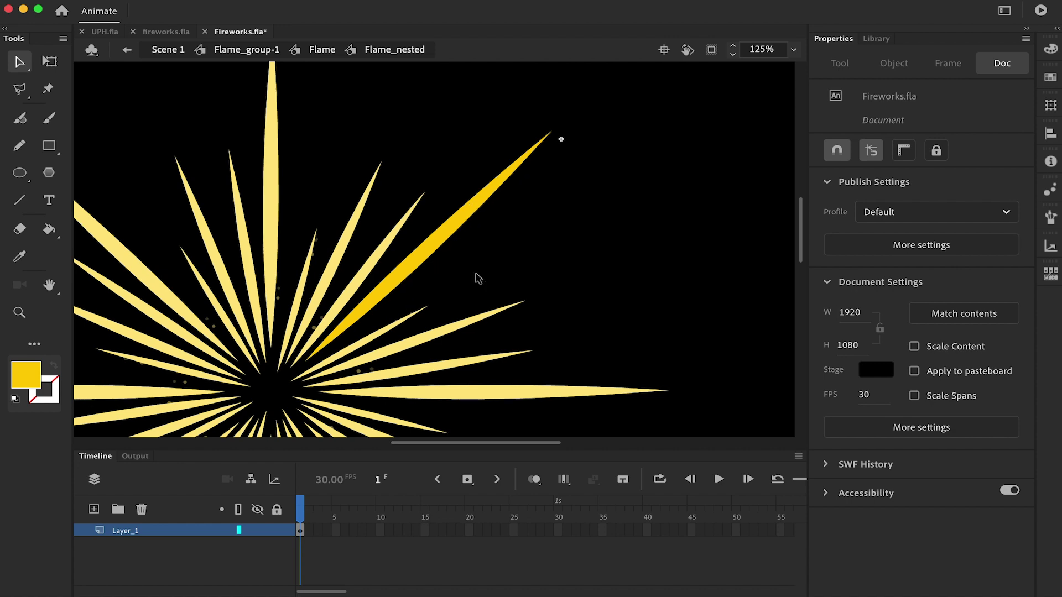
pyautogui.press('super+minus')
pyautogui.press('super+minus')
pyautogui.click(164, 49)
# - Scrub forward through the burst and open the Fireball_trail symbol for editing in place
pyautogui.moveTo(391, 514); pyautogui.dragTo(553, 505)
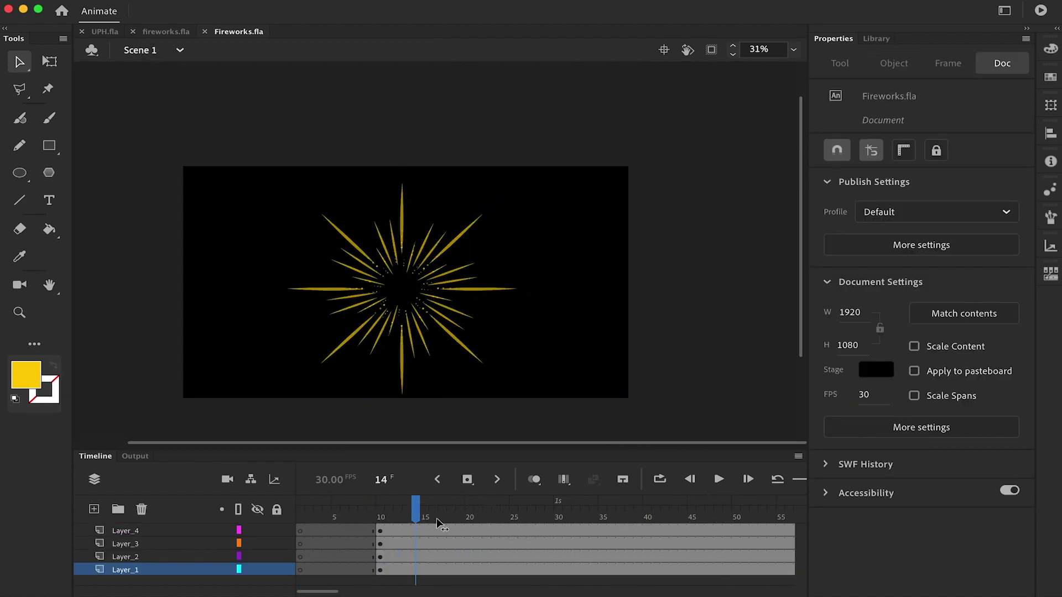
pyautogui.click(498, 292)
pyautogui.doubleClick(498, 291)
pyautogui.click(382, 519)
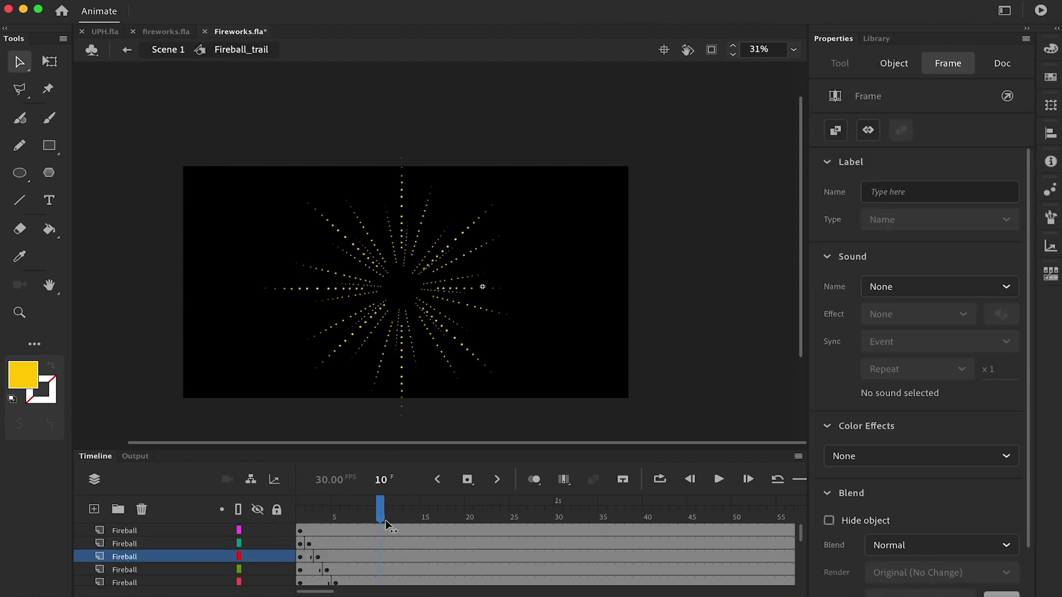
# - Insert a keyframe at frame 33 on the top Fireball layer and set its fireball's alpha to 0%
pyautogui.moveTo(570, 530); pyautogui.dragTo(552, 531)
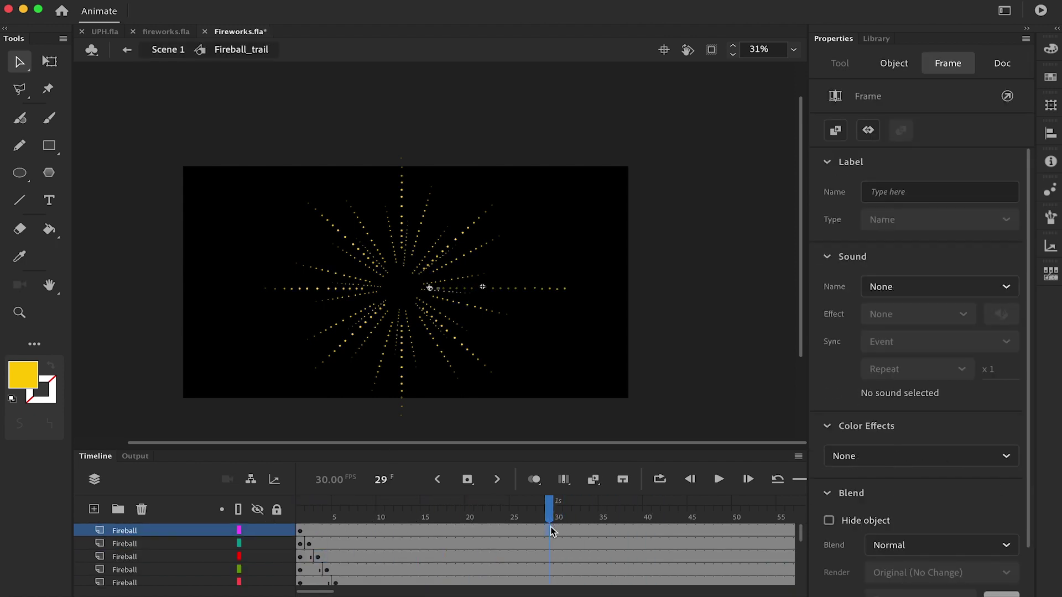
pyautogui.click(583, 531)
pyautogui.press('F6')
pyautogui.press('super+equal')
pyautogui.press('super+equal')
pyautogui.click(443, 256)
pyautogui.click(856, 322)
pyautogui.click(854, 431)
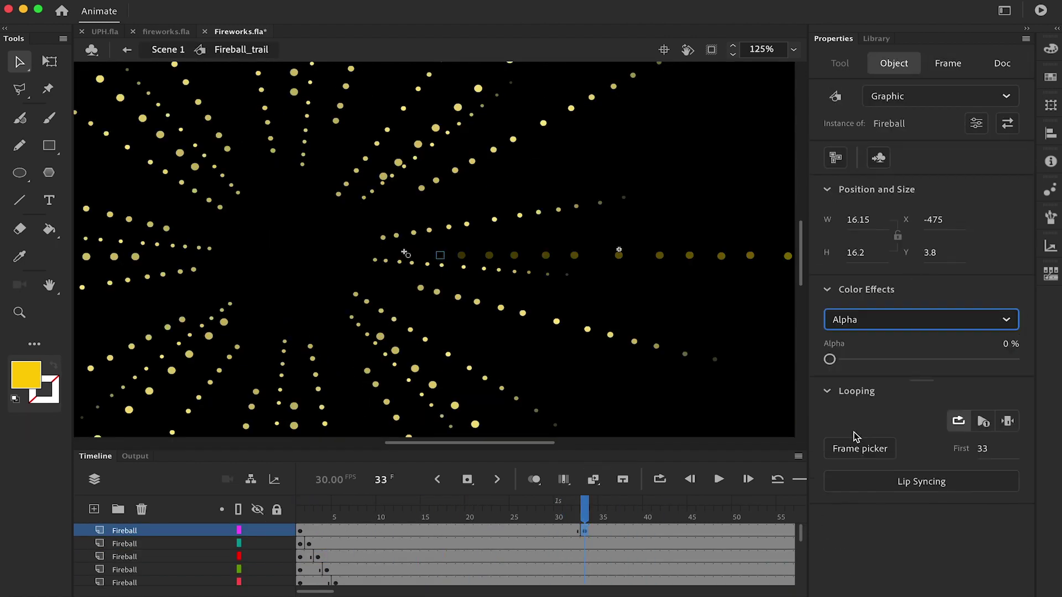
# - Move the transparent keyframe to frame 26, create a classic tween leading to it, and add a blank keyframe at frame 27
pyautogui.moveTo(584, 531); pyautogui.dragTo(496, 528)
pyautogui.rightClick(531, 532)
pyautogui.click(576, 230)
pyautogui.press('F7')
# - On the second Fireball layer, create a classic-tween alpha fade-out ending at frame 29, with a blank keyframe at frame 30
pyautogui.click(552, 543)
pyautogui.press('F6')
pyautogui.press('F7')
pyautogui.press(',')
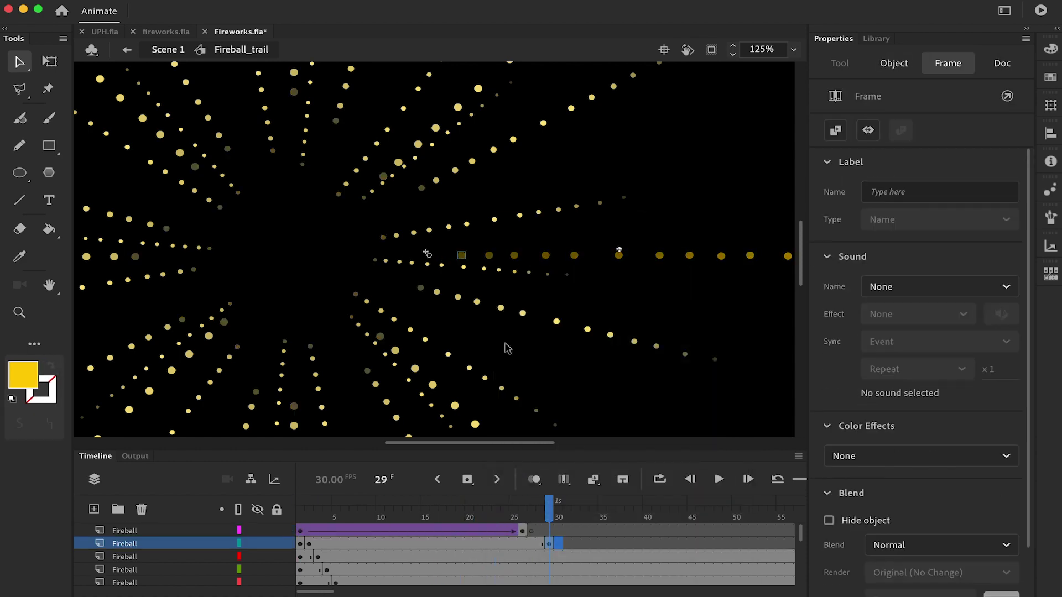
pyautogui.click(462, 257)
pyautogui.click(865, 321)
pyautogui.click(860, 431)
pyautogui.rightClick(532, 544)
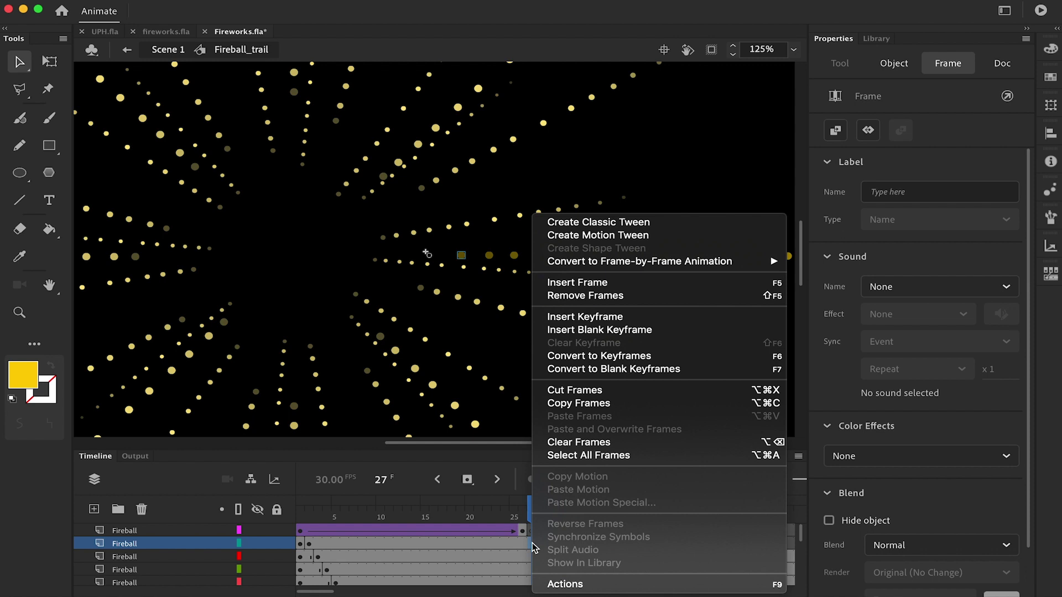
pyautogui.click(586, 225)
pyautogui.click(434, 544)
pyautogui.click(550, 545)
# - Enlarge the timeline and insert a keyframe at frame 33 and a blank keyframe at frame 34 on the third Fireball layer
pyautogui.click(584, 556)
pyautogui.scroll(-3, 616, 557)
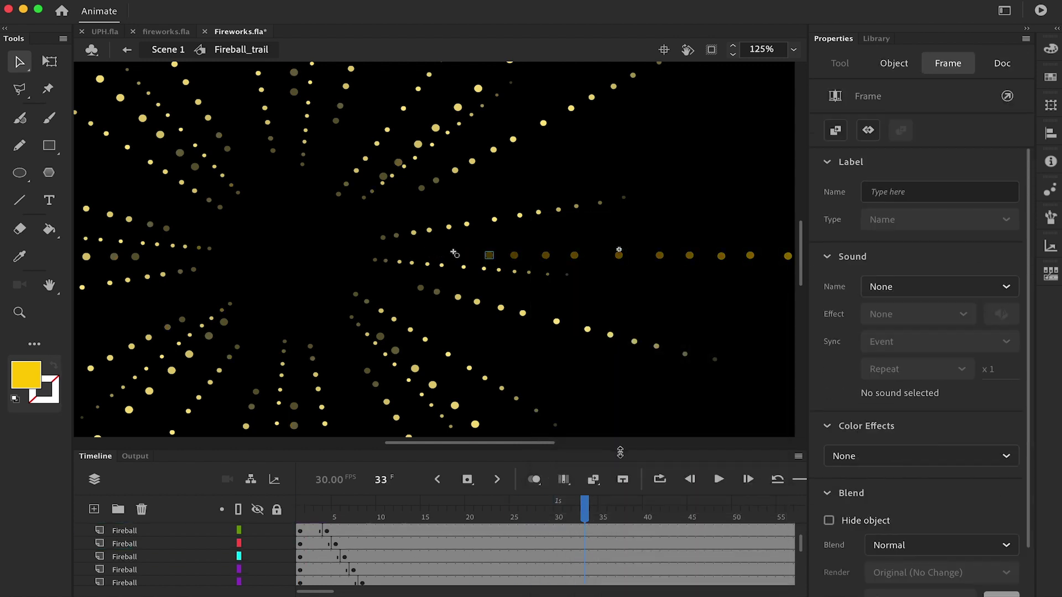
pyautogui.moveTo(621, 452); pyautogui.dragTo(604, 307)
pyautogui.moveTo(616, 251); pyautogui.dragTo(365, 173)
pyautogui.moveTo(802, 438); pyautogui.dragTo(803, 426)
pyautogui.click(593, 405)
pyautogui.press('F7')
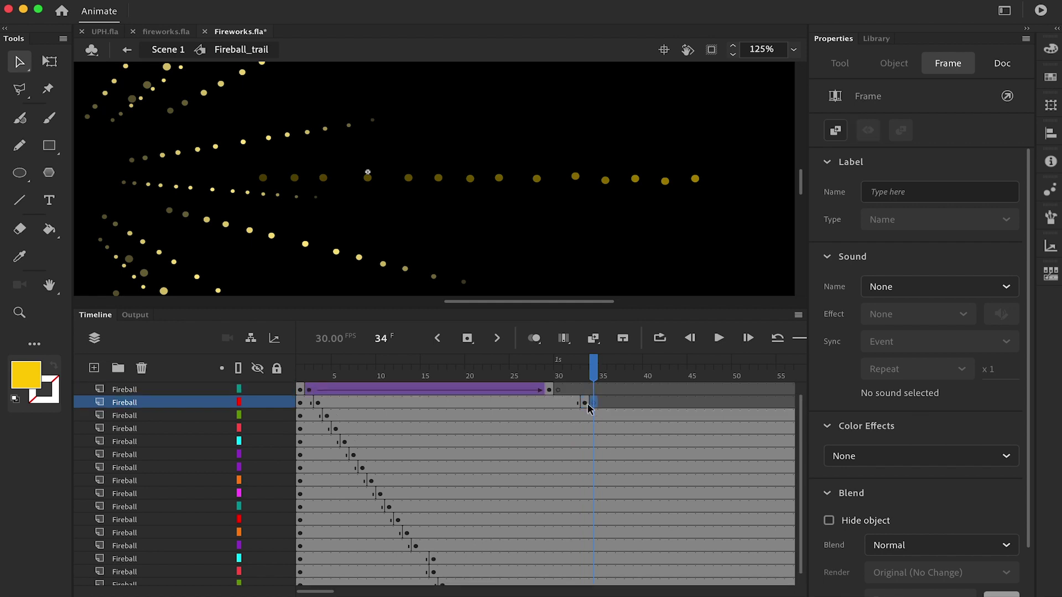
# - Apply the Alpha color effect to the third layer's fireball at frame 33 and create a classic tween leading to it
pyautogui.click(586, 403)
pyautogui.click(239, 178)
pyautogui.click(868, 321)
pyautogui.click(860, 437)
pyautogui.rightClick(513, 403)
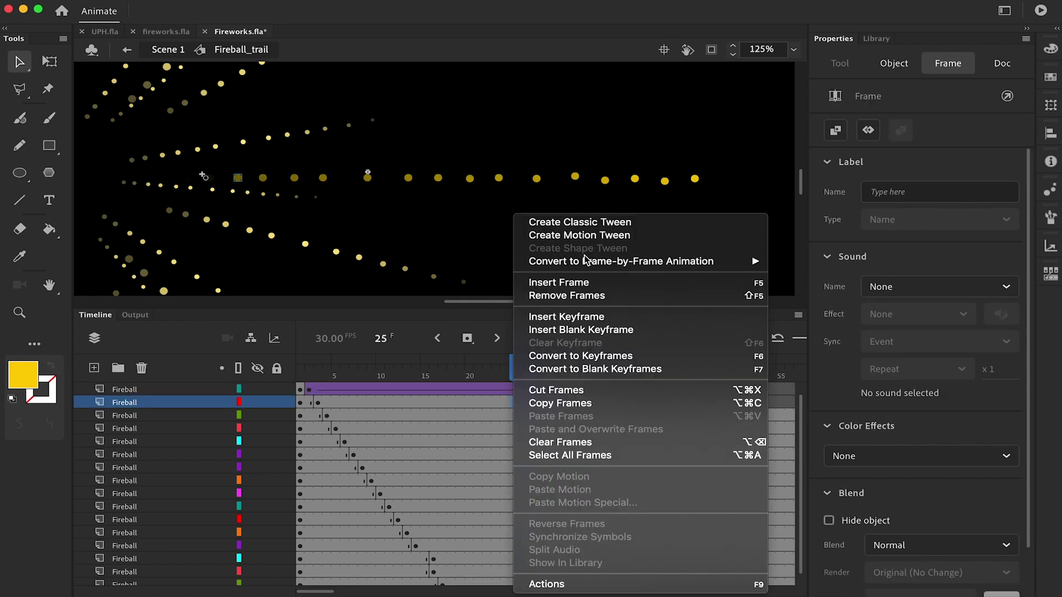
pyautogui.click(558, 236)
# - On the fourth Fireball layer, create a classic-tween alpha fade-out ending at frame 39, with a blank keyframe at frame 40
pyautogui.click(639, 416)
pyautogui.click(263, 178)
pyautogui.click(921, 318)
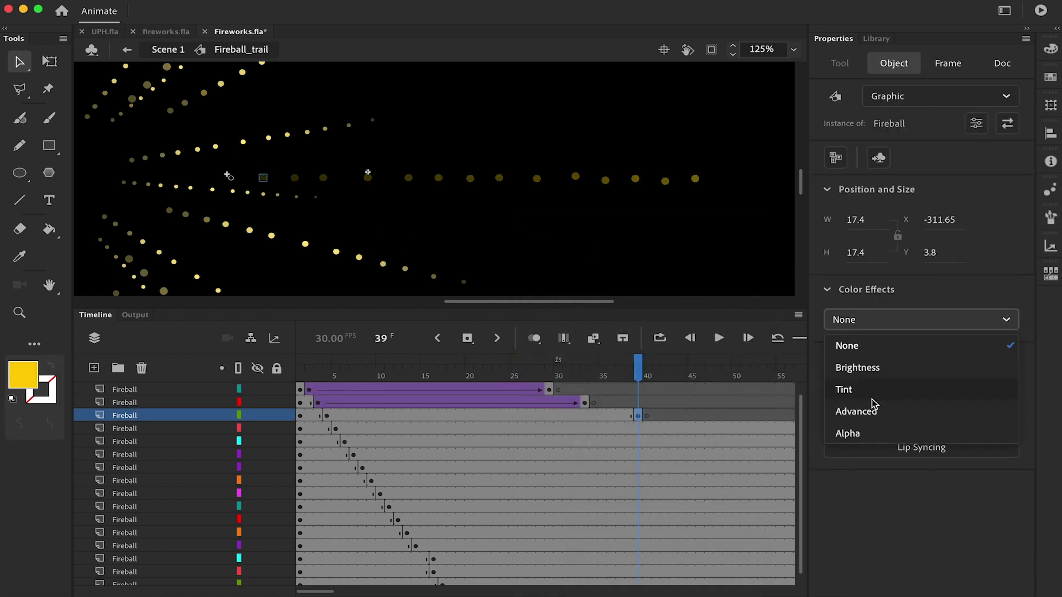
pyautogui.click(851, 435)
pyautogui.rightClick(621, 416)
pyautogui.click(681, 222)
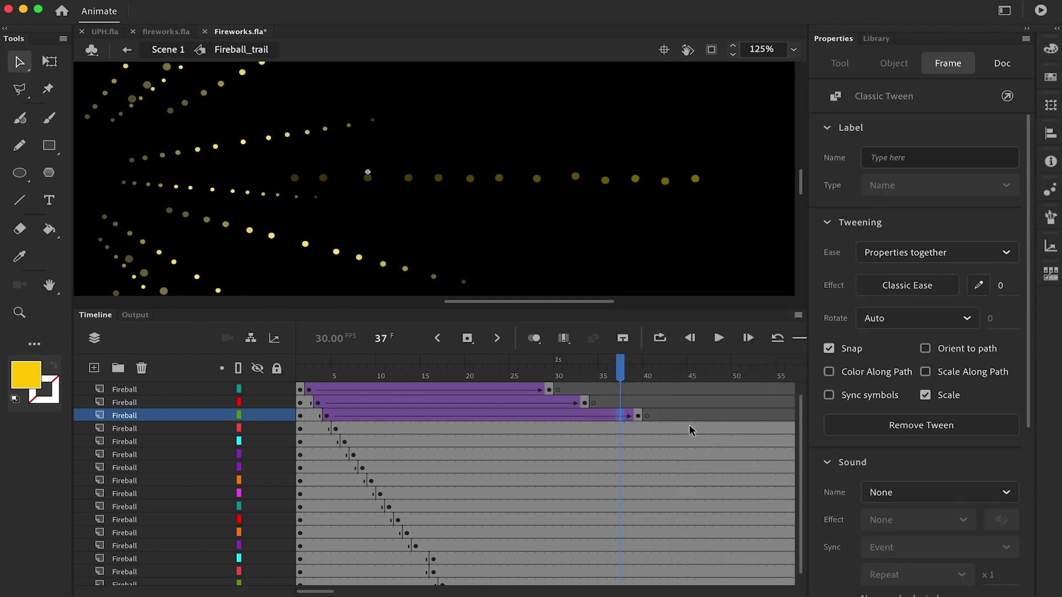
# - Add keyframes at frame 45 on all remaining Fireball layers, apply the Alpha effect to their fireballs, and create classic tweens
pyautogui.click(693, 582)
pyautogui.click(408, 179)
pyautogui.click(880, 319)
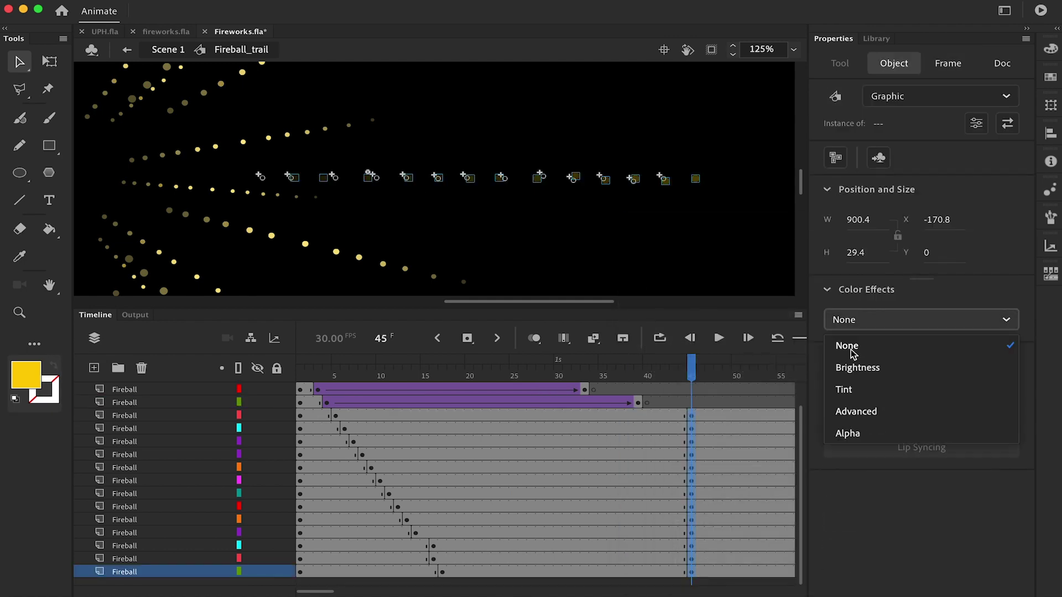
pyautogui.click(851, 433)
pyautogui.moveTo(631, 415); pyautogui.dragTo(636, 571)
pyautogui.rightClick(632, 556)
pyautogui.click(681, 223)
# - Add blank keyframes after these fade-outs, extending the sixth layer's fade to frame 49 and the lower layers' fades to frame 52
pyautogui.moveTo(700, 419); pyautogui.dragTo(740, 570)
pyautogui.press('F7')
pyautogui.click(763, 533)
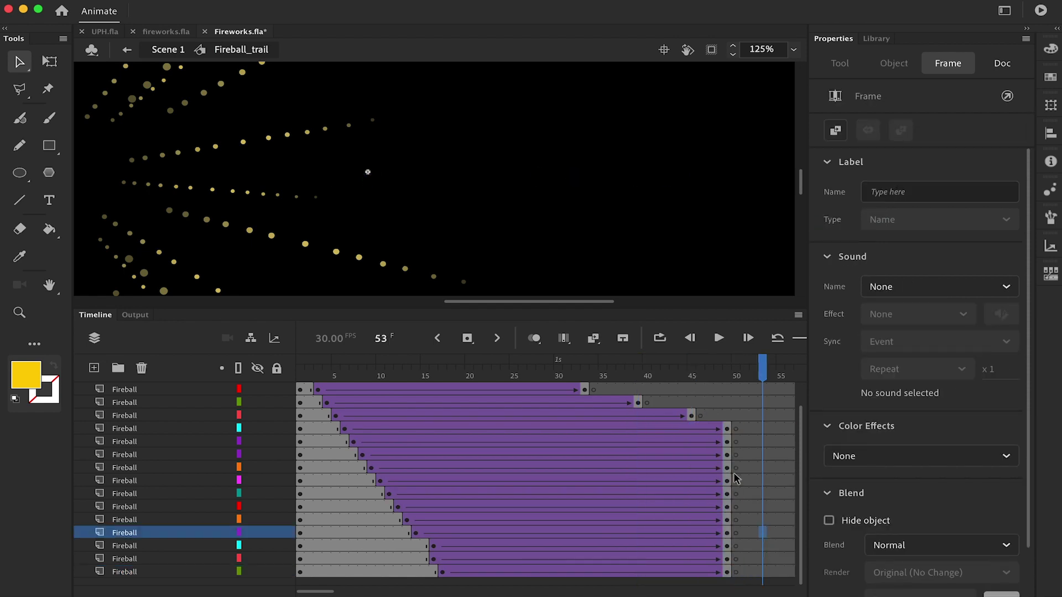
pyautogui.moveTo(727, 442); pyautogui.dragTo(711, 575)
pyautogui.press('F5')
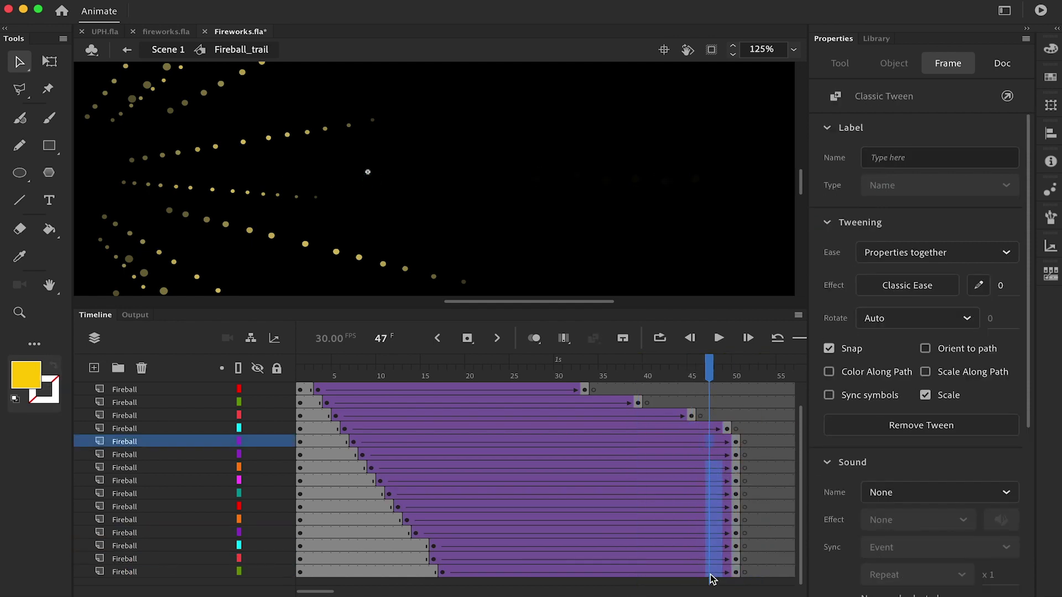
pyautogui.press('F5')
# - Lengthen the eighth Fireball layer's fade-out tween so it ends at frame 55
pyautogui.click(704, 455)
pyautogui.press('F5')
pyautogui.press('F5')
pyautogui.press('F5')
pyautogui.click(720, 442)
pyautogui.press('F5')
pyautogui.press('F5')
pyautogui.click(726, 454)
pyautogui.press('F5')
pyautogui.press('F5')
# - Lengthen the ninth Fireball layer's fade-out tween so it ends at frame 57
pyautogui.click(726, 467)
pyautogui.press('F5')
pyautogui.press('F5')
pyautogui.hscroll(6, 727, 468)
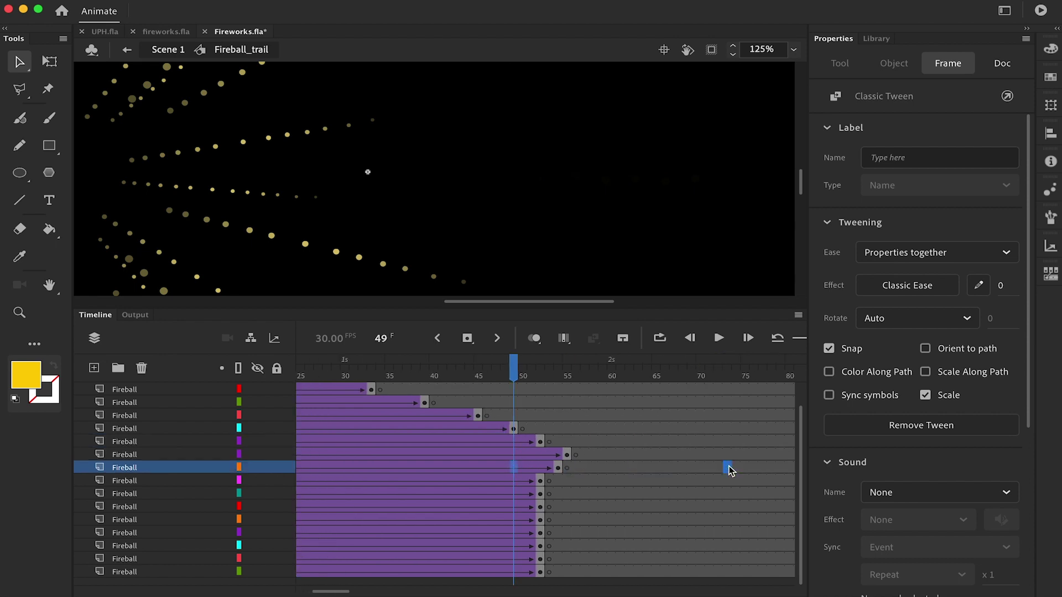
pyautogui.press('F5')
pyautogui.press('F5')
pyautogui.press('F5')
# - Lengthen the tenth Fireball layer's fade-out tween so it ends at frame 62
pyautogui.click(413, 482)
pyautogui.press('F5')
pyautogui.press('F5')
pyautogui.press('F5')
pyautogui.press('F5')
pyautogui.press('F5')
pyautogui.press('F5')
pyautogui.press('F5')
pyautogui.press('F5')
pyautogui.press('F5')
pyautogui.press('F5')
# - Lengthen the fade-out tweens of the eleventh and all lower Fireball layers together so they end at frame 64
pyautogui.moveTo(398, 494); pyautogui.dragTo(395, 572)
pyautogui.press('F5')
pyautogui.press('F5')
pyautogui.press('F5')
pyautogui.press('F5')
pyautogui.press('F5')
pyautogui.press('F5')
pyautogui.press('F5')
pyautogui.press('F5')
pyautogui.press('F5')
pyautogui.press('F5')
pyautogui.press('F5')
pyautogui.press('F5')
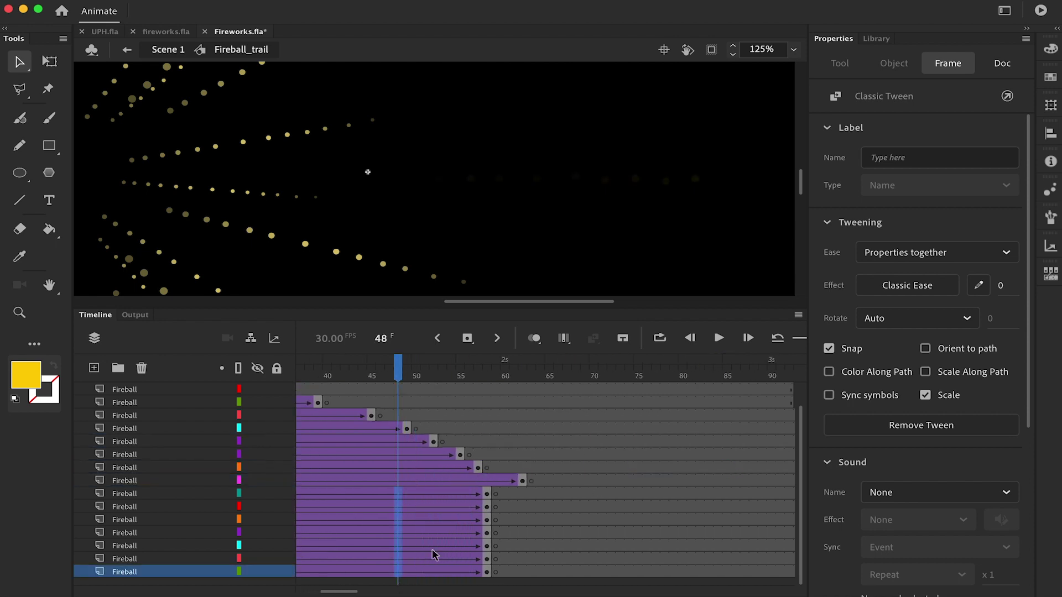
# - Lengthen the twelfth Fireball layer's fade-out to frame 67 and the thirteenth layer's to frame 70
pyautogui.click(504, 508)
pyautogui.press('F5')
pyautogui.press('F5')
pyautogui.press('F5')
pyautogui.click(514, 521)
pyautogui.press('F5')
pyautogui.press('F5')
pyautogui.press('F5')
pyautogui.press('F5')
pyautogui.press('F5')
pyautogui.press('F5')
# - Lengthen the fourteenth Fireball layer's fade-out tween so it ends at frame 74
pyautogui.click(515, 534)
pyautogui.press('F5')
pyautogui.press('F5')
pyautogui.press('F5')
pyautogui.press('F5')
pyautogui.press('F5')
pyautogui.press('F5')
pyautogui.press('F5')
pyautogui.press('F5')
pyautogui.press('F5')
pyautogui.press('F5')
# - Lengthen the fade-out tweens of the last three Fireball layers together so they end at frame 77
pyautogui.moveTo(517, 545); pyautogui.dragTo(516, 579)
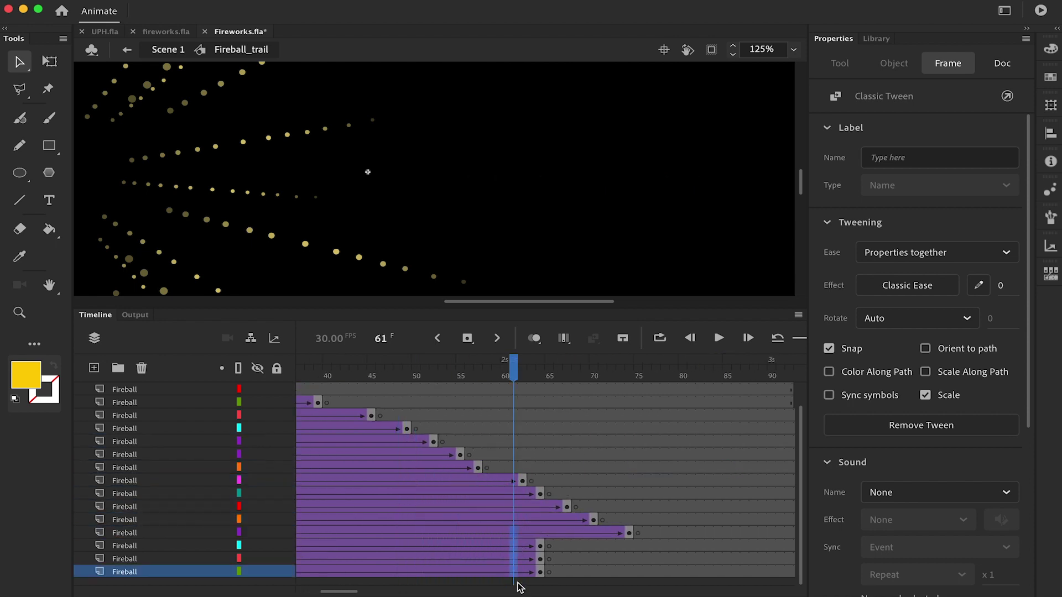
pyautogui.press('F5')
pyautogui.press('F5')
pyautogui.press('F5')
pyautogui.press('F5')
pyautogui.press('F5')
pyautogui.press('F5')
pyautogui.press('F5')
pyautogui.press('F5')
pyautogui.press('F5')
pyautogui.press('F5')
pyautogui.press('F5')
pyautogui.press('F5')
pyautogui.press('F5')
# - Lengthen the second-to-last Fireball layer's fade-out to frame 80 and the last layer's to frame 82
pyautogui.click(639, 546)
pyautogui.click(640, 561)
pyautogui.press('F5')
pyautogui.press('F5')
pyautogui.press('F5')
pyautogui.click(639, 570)
pyautogui.press('F5')
pyautogui.press('F5')
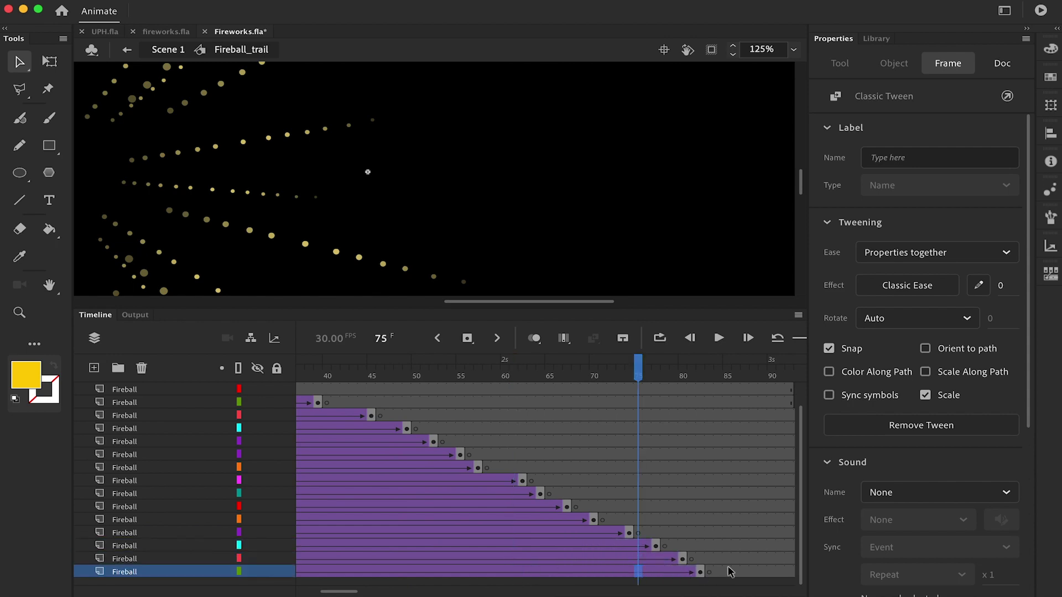
pyautogui.press('F5')
# - Trim the excess frames after the fade-outs across the Fireball layers, test the movie and close the preview
pyautogui.moveTo(734, 572); pyautogui.dragTo(807, 314)
pyautogui.rightClick(608, 412)
pyautogui.click(669, 298)
pyautogui.press('super+Return')
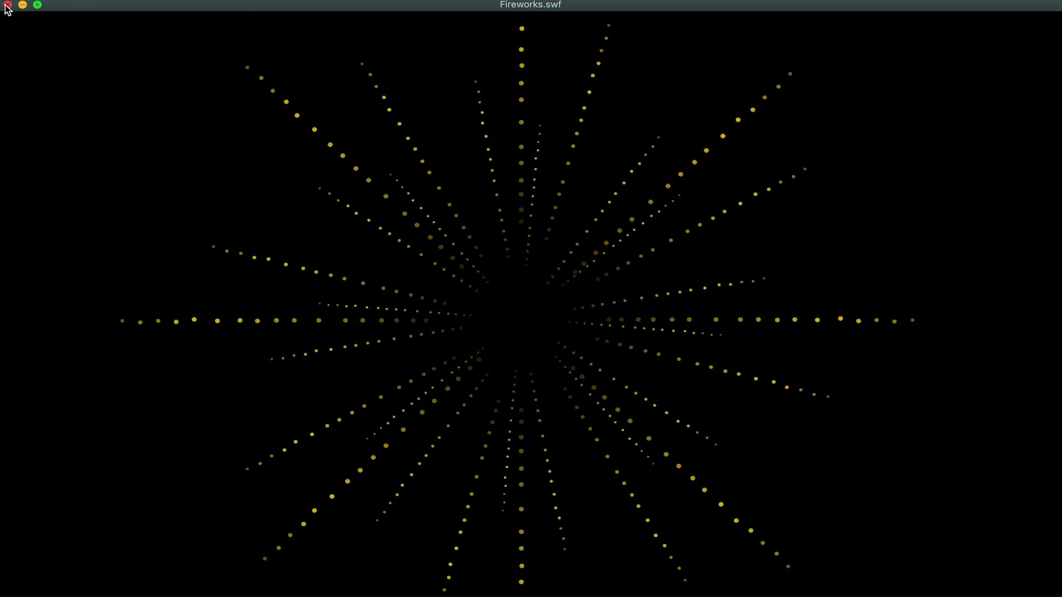
pyautogui.click(7, 5)
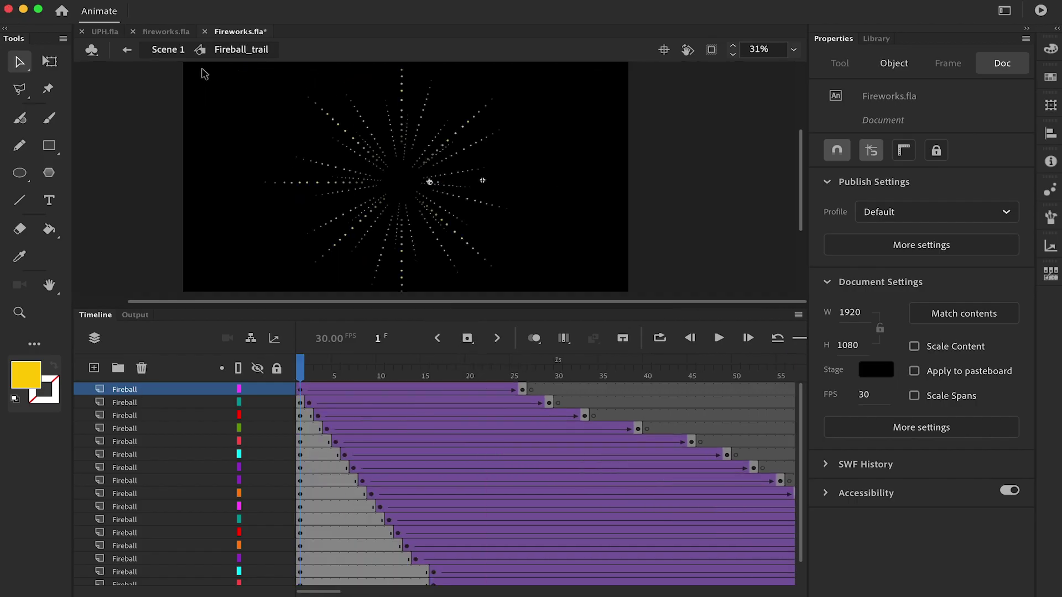
# - Return to Scene 1 and open the horizontal Fireball_trail instance in Layer_3 for editing in place
pyautogui.click(168, 50)
pyautogui.moveTo(380, 374); pyautogui.dragTo(534, 371)
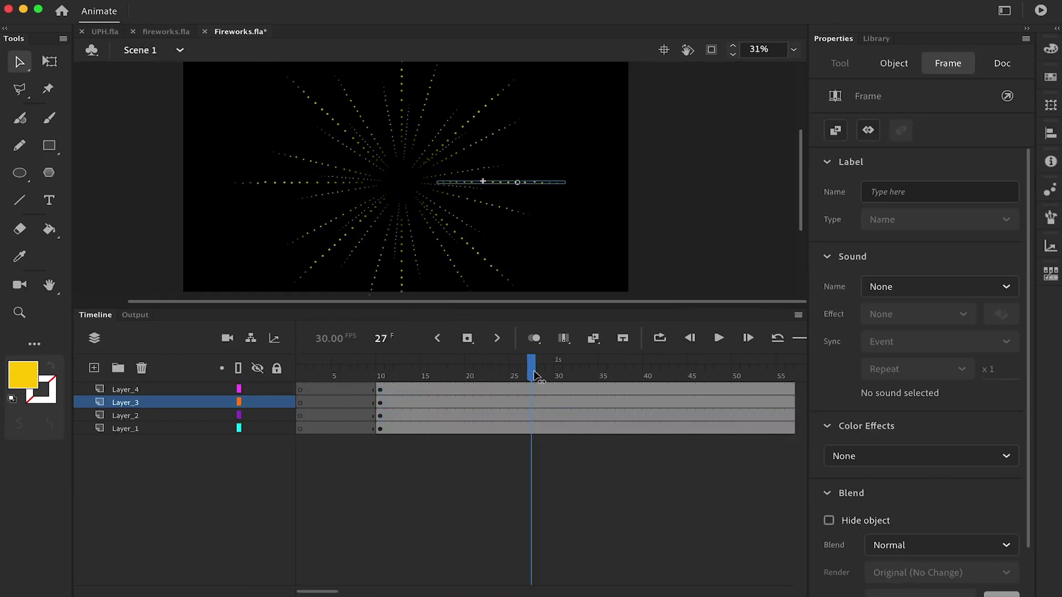
pyautogui.press('z')
pyautogui.click(476, 215)
pyautogui.click(462, 163)
pyautogui.moveTo(428, 115); pyautogui.dragTo(471, 198)
pyautogui.press('v')
pyautogui.doubleClick(458, 171)
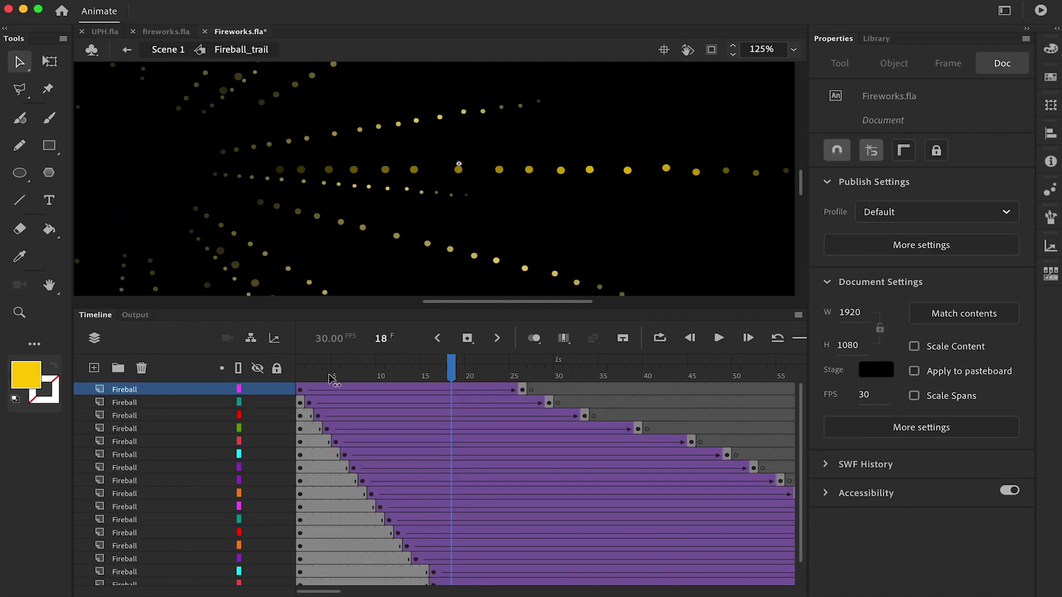
# - Select the first Fireball on frame 1 of the trail and open its symbol for editing
pyautogui.moveTo(328, 375); pyautogui.dragTo(269, 375)
pyautogui.click(299, 390)
pyautogui.press('super+equal')
pyautogui.press('super+equal')
pyautogui.doubleClick(444, 184)
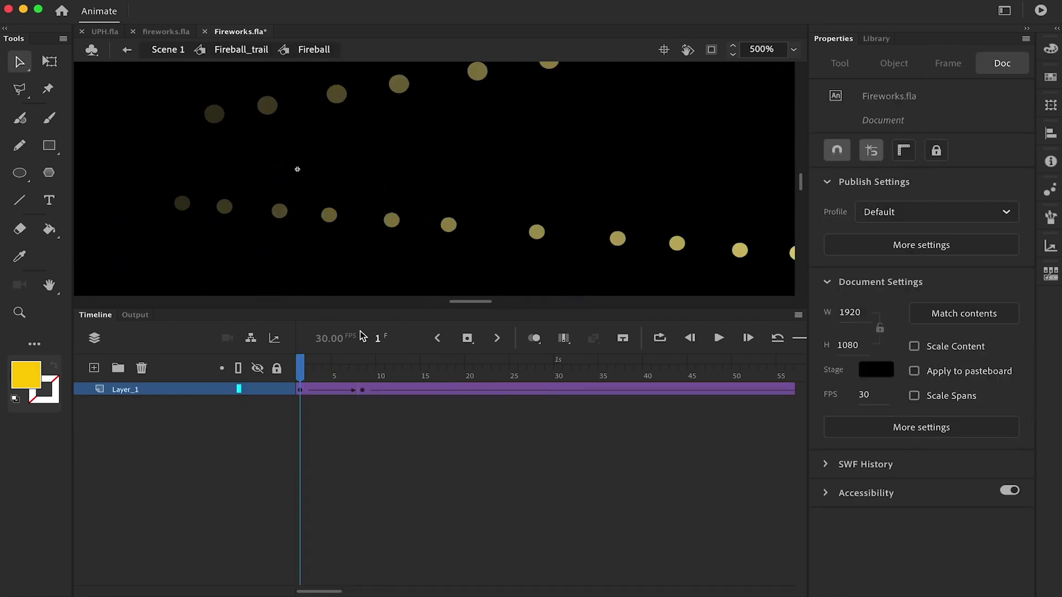
# - Try moving the keyframe that ends the Fireball's fade-in to frame 15, and play the animation
pyautogui.click(327, 389)
pyautogui.click(363, 390)
pyautogui.moveTo(363, 389); pyautogui.dragTo(427, 390)
pyautogui.moveTo(424, 374); pyautogui.dragTo(144, 371)
pyautogui.press('Return')
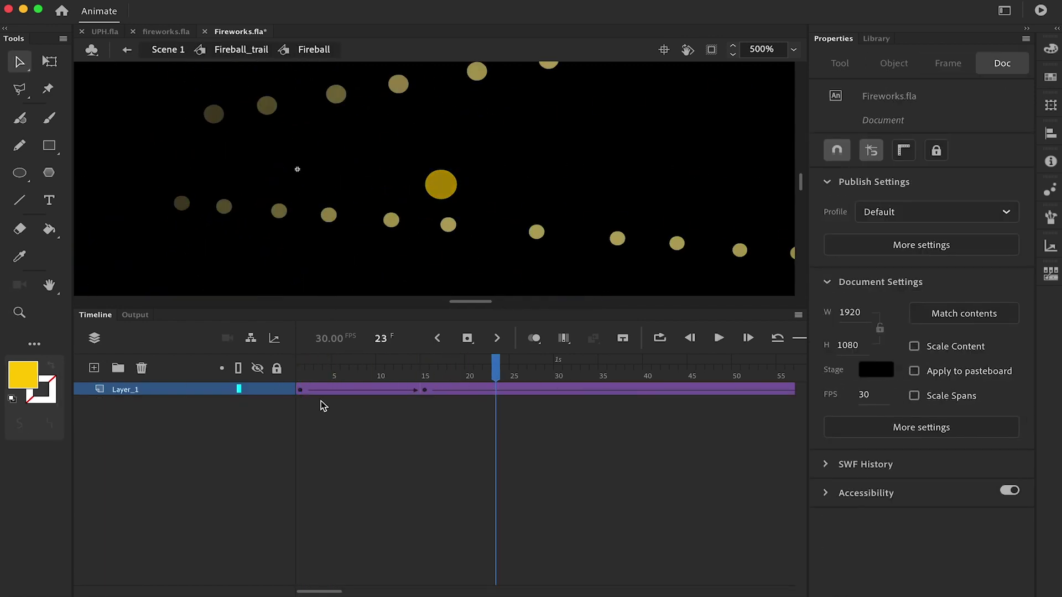
# - Move the Fireball's fade-in end keyframe to frame 20, play the animation and check its final frame
pyautogui.click(424, 390)
pyautogui.moveTo(424, 391); pyautogui.dragTo(155, 395)
pyautogui.press('Return')
pyautogui.hscroll(10, 381, 412)
pyautogui.click(424, 390)
pyautogui.press('Return')
pyautogui.click(693, 391)
pyautogui.press('super+equal')
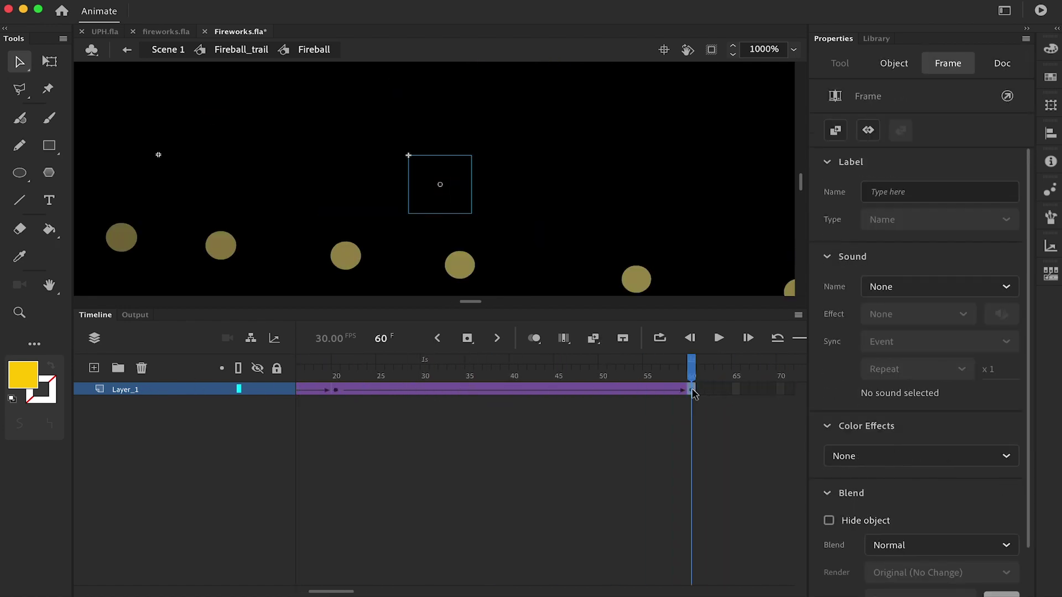
pyautogui.click(337, 391)
pyautogui.moveTo(336, 376); pyautogui.dragTo(150, 382)
# - Return to Scene 1, fit the stage in view, scrub the burst, and test the movie before closing the preview
pyautogui.click(163, 51)
pyautogui.moveTo(531, 376); pyautogui.dragTo(572, 397)
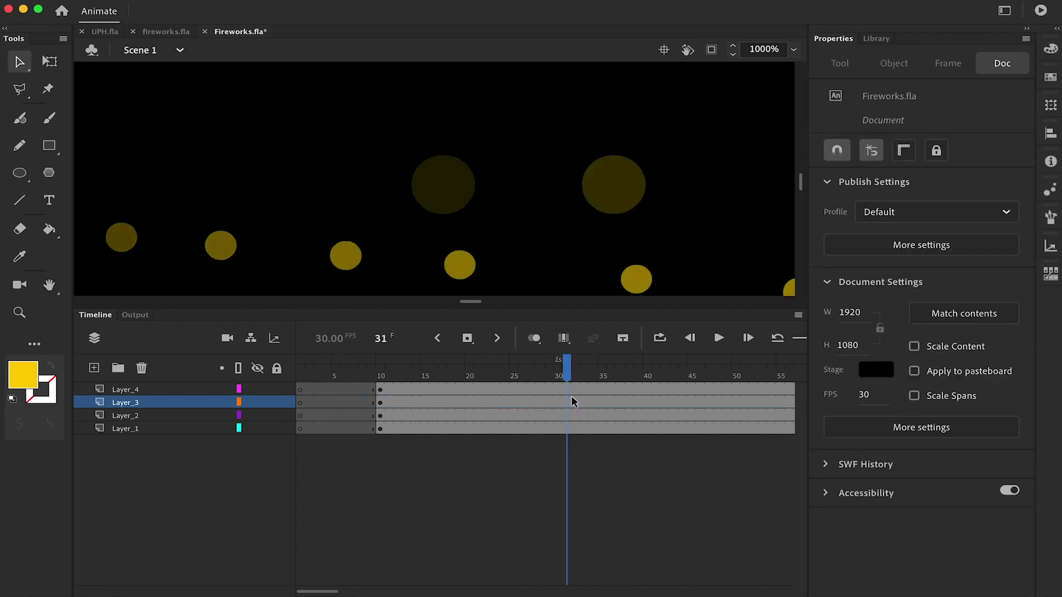
pyautogui.press('super+2')
pyautogui.moveTo(308, 381); pyautogui.dragTo(707, 364)
pyautogui.press('super+Return')
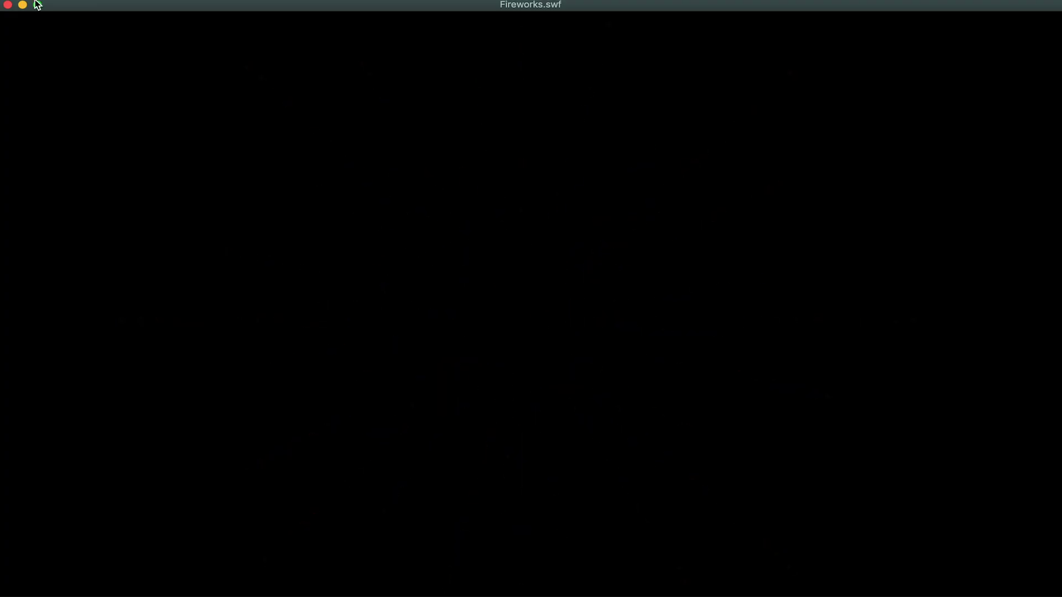
pyautogui.click(8, 6)
# - Convert Layer_4 to a guide layer, test the movie without its trails and close the preview
pyautogui.rightClick(193, 387)
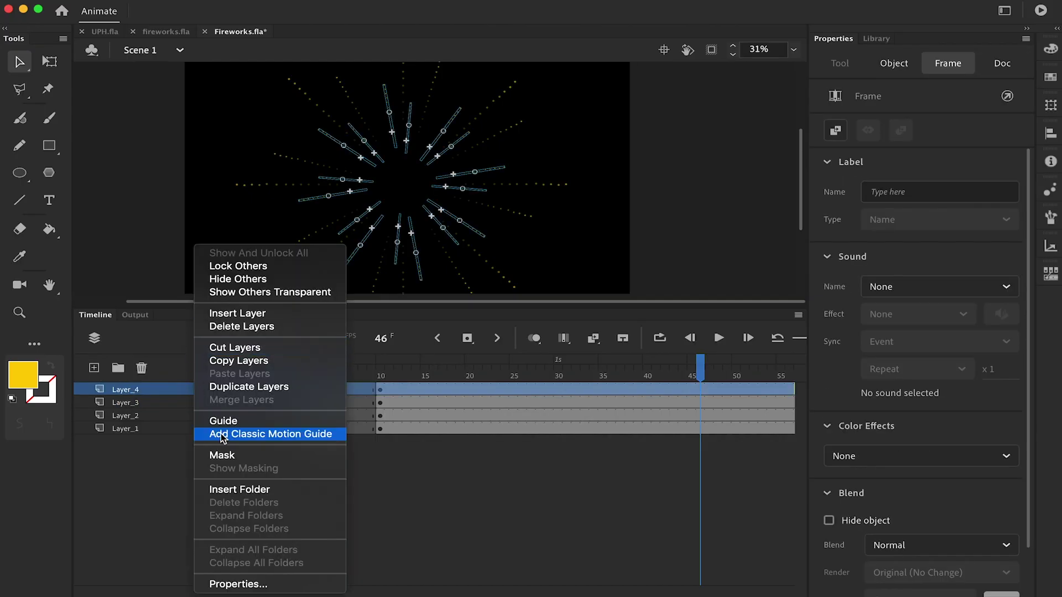
pyautogui.click(222, 422)
pyautogui.press('super+Return')
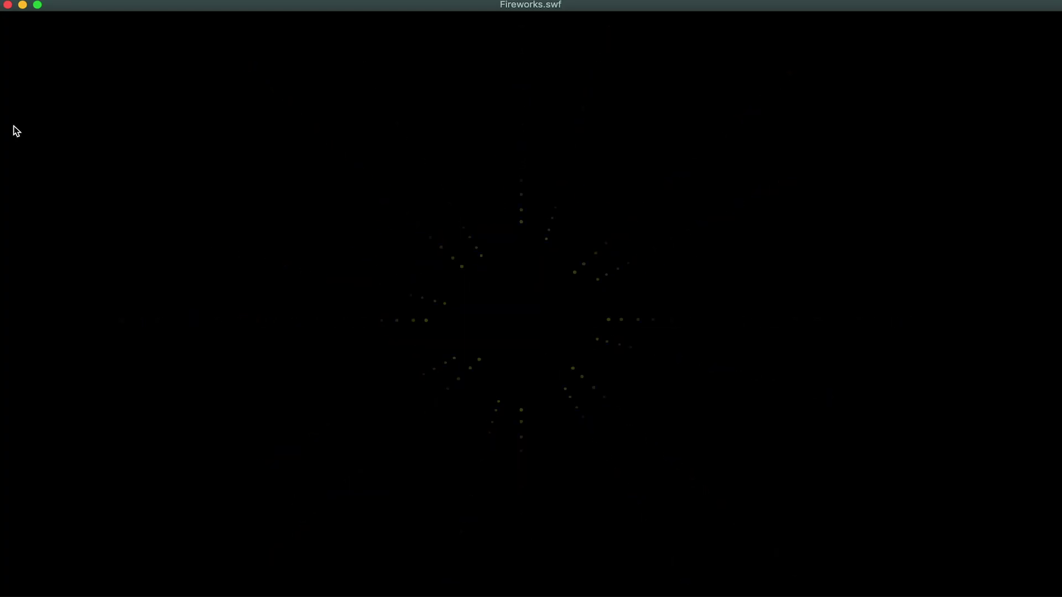
pyautogui.click(8, 6)
# - Scale all of Layer_4's fireball trails down around their centre to about 577 by 592
pyautogui.click(372, 218)
pyautogui.click(367, 211)
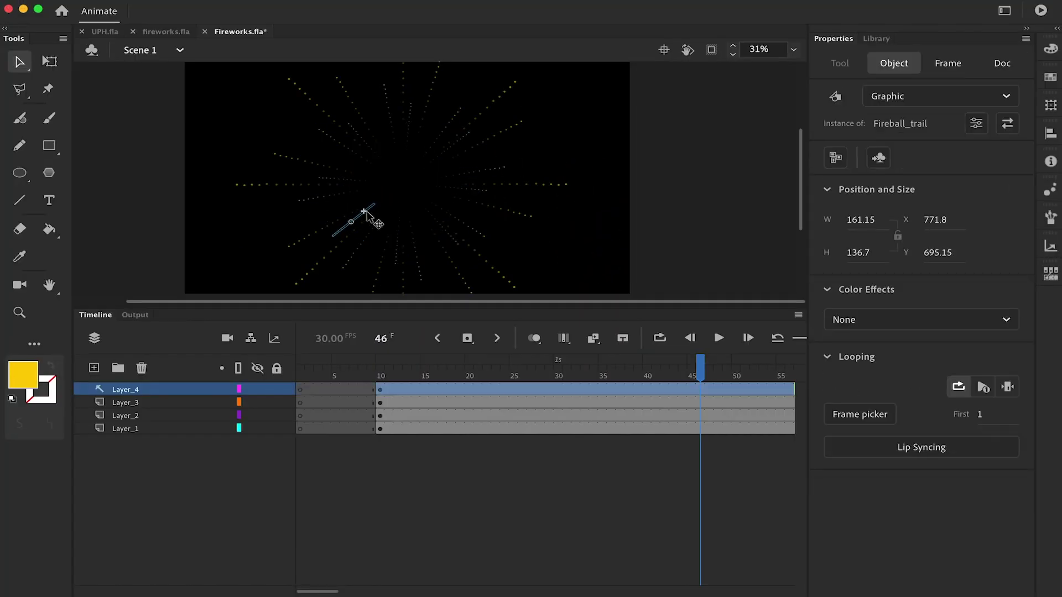
pyautogui.click(380, 389)
pyautogui.click(49, 61)
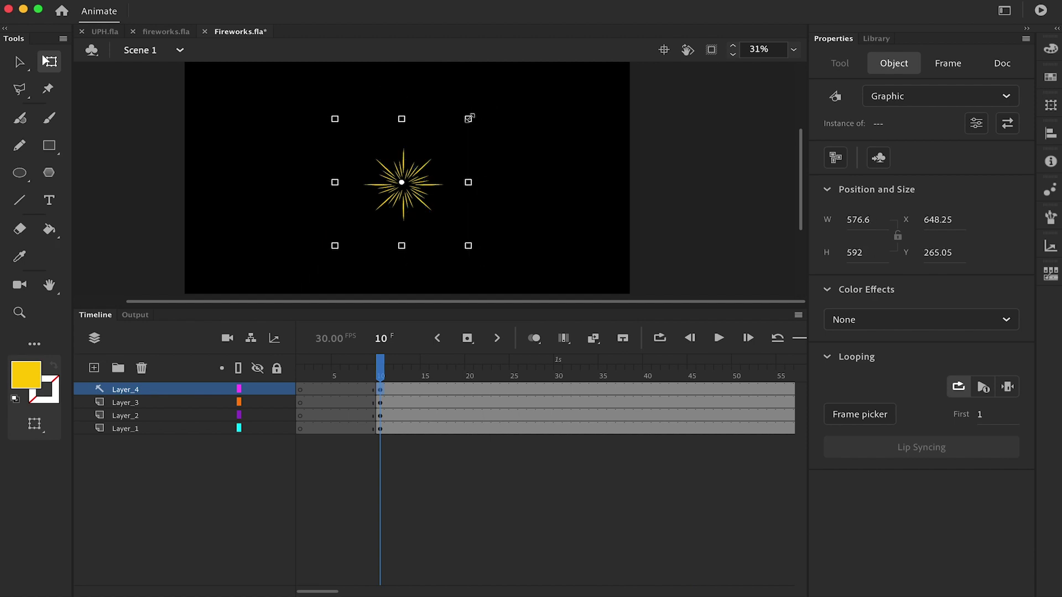
pyautogui.click(549, 370)
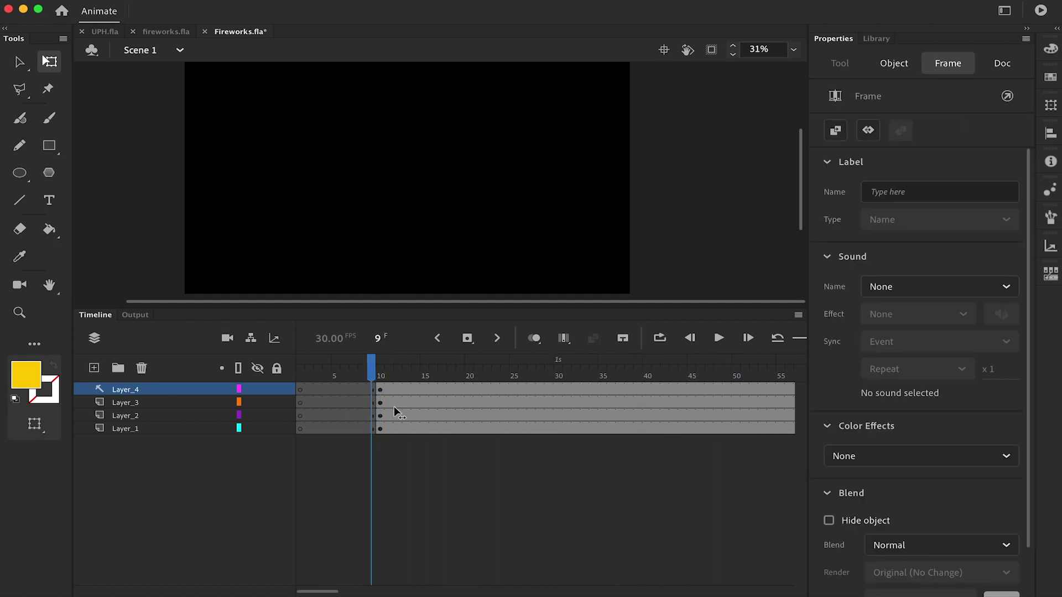
# - Scale all of Layer_3's fireball trails down around their centre to about 1096 by 1125
pyautogui.moveTo(395, 408); pyautogui.dragTo(533, 390)
pyautogui.click(533, 390)
pyautogui.moveTo(445, 139); pyautogui.dragTo(500, 127)
pyautogui.click(532, 403)
pyautogui.press('super+minus')
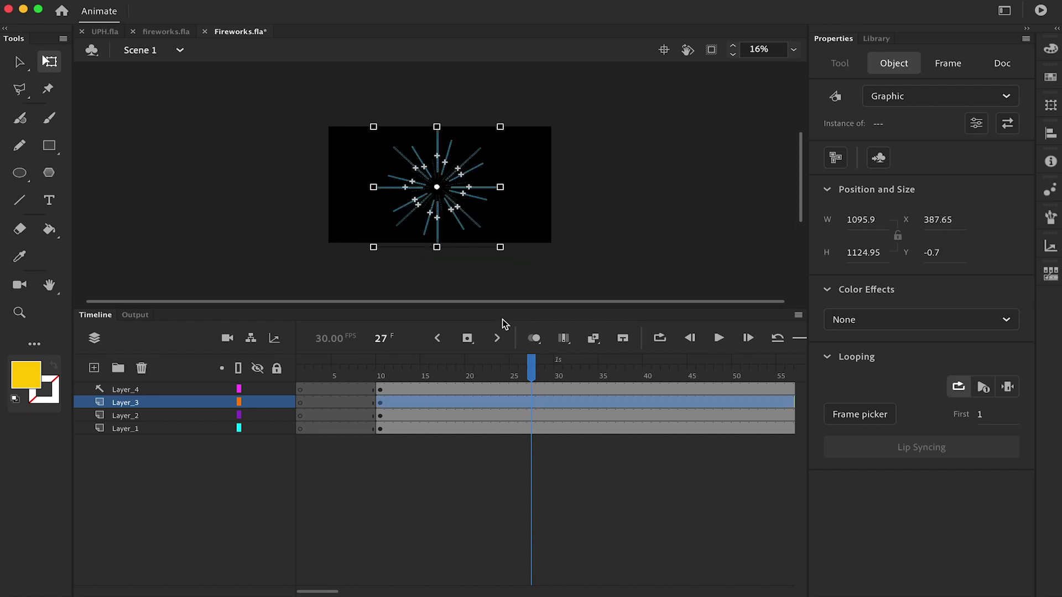
pyautogui.press('super+equal')
# - Compare a Layer_3 trail with the flames near frame 11, lock Layer_3 and Layer_4, and open Flame_group-1
pyautogui.press('v')
pyautogui.moveTo(464, 372); pyautogui.dragTo(389, 381)
pyautogui.click(517, 195)
pyautogui.click(517, 187)
pyautogui.press('super+equal')
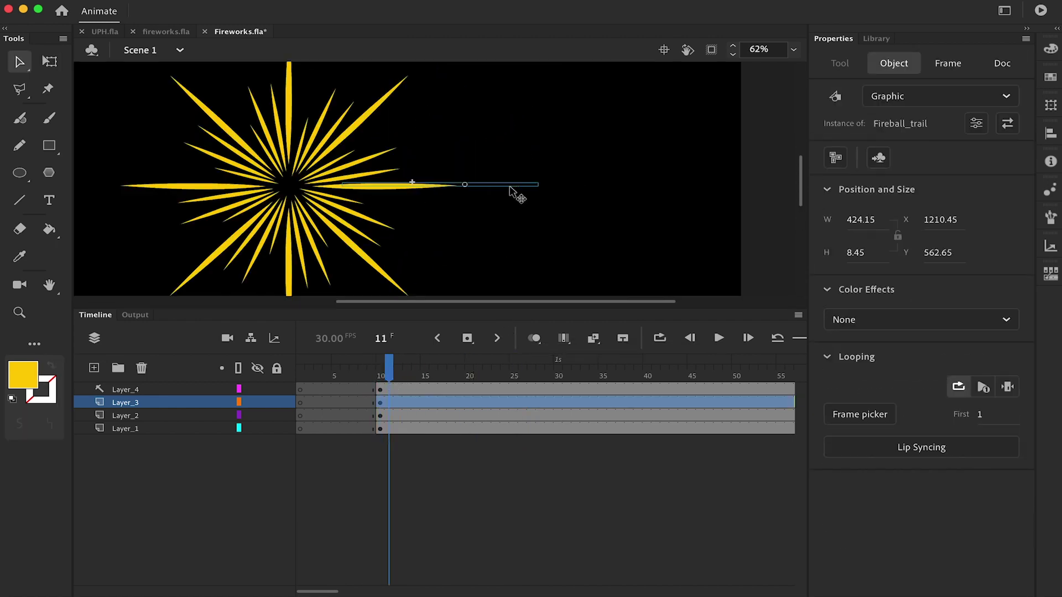
pyautogui.click(517, 195)
pyautogui.doubleClick(403, 197)
# - Scrub through Flame_group-1, open the horizontal flame's Flame symbol, and play back its tweens
pyautogui.click(352, 365)
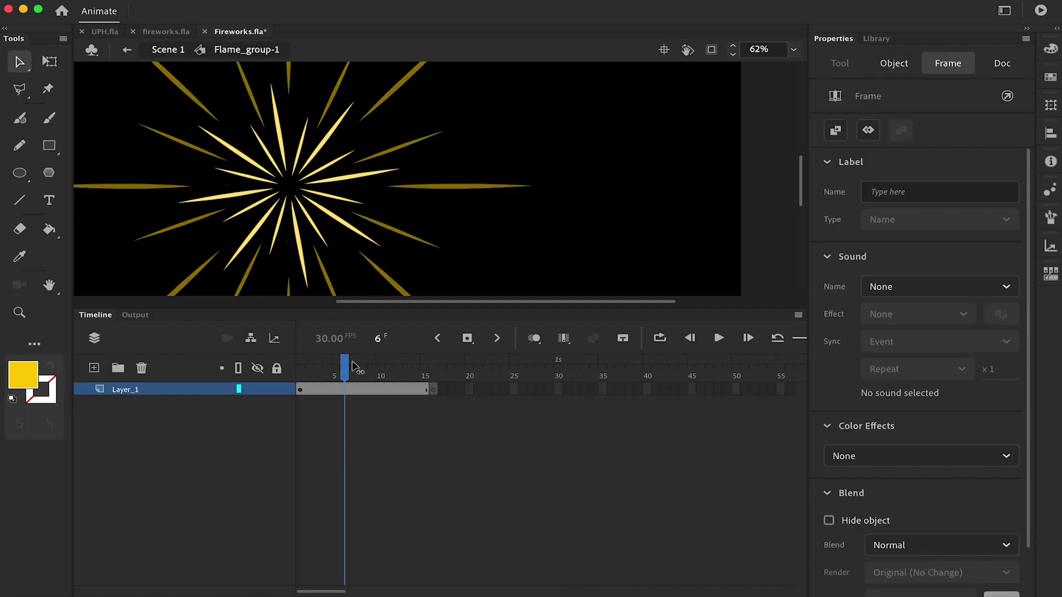
pyautogui.moveTo(354, 366); pyautogui.dragTo(335, 390)
pyautogui.click(343, 260)
pyautogui.doubleClick(342, 192)
pyautogui.click(304, 390)
pyautogui.moveTo(334, 376); pyautogui.dragTo(236, 376)
pyautogui.press('Return')
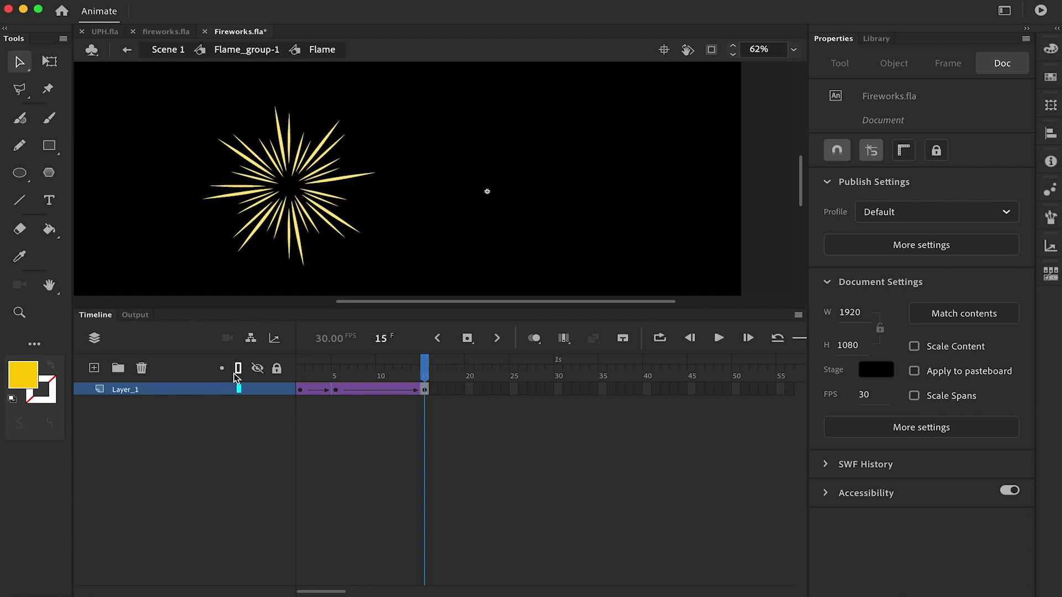
pyautogui.press('Return')
# - Return to Scene 1, play the burst from about frame 11, test the movie and close the preview
pyautogui.click(168, 50)
pyautogui.moveTo(390, 370)
pyautogui.mouseDown()
pyautogui.moveTo(427, 372)
pyautogui.moveTo(392, 369)
pyautogui.mouseUp()
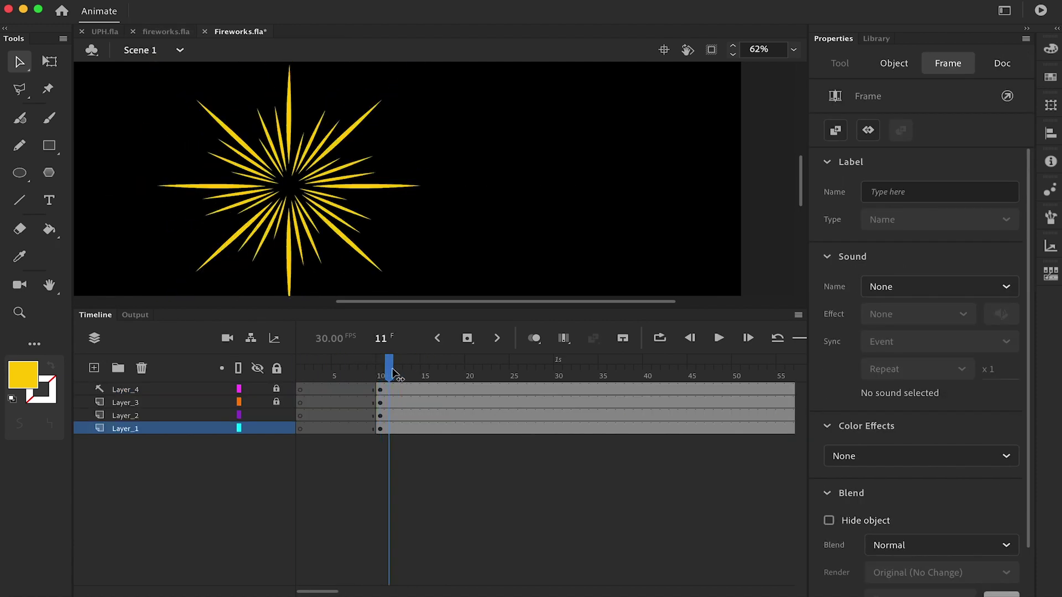
pyautogui.press('Return')
pyautogui.press('super+Return')
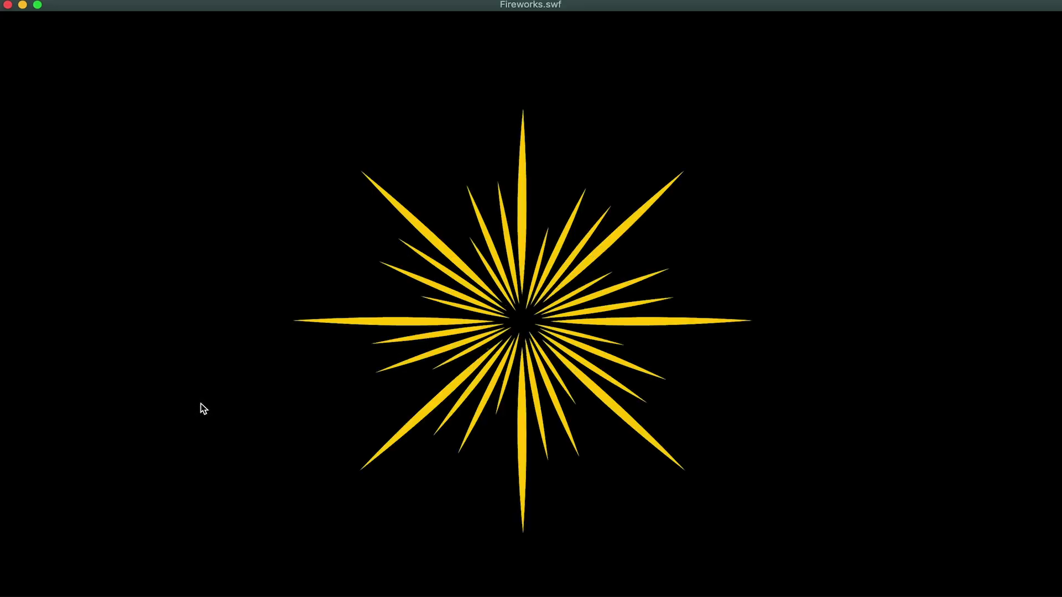
pyautogui.press('super+w')
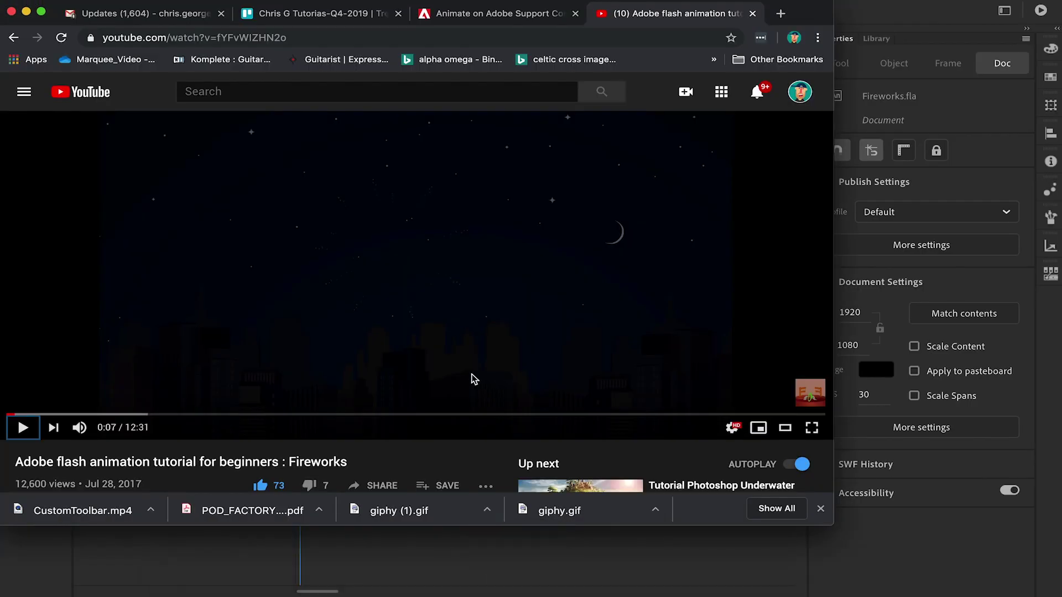
# - Switch back to Animate and open the horizontal flame's Flame symbol through Flame_group-1
pyautogui.click(372, 544)
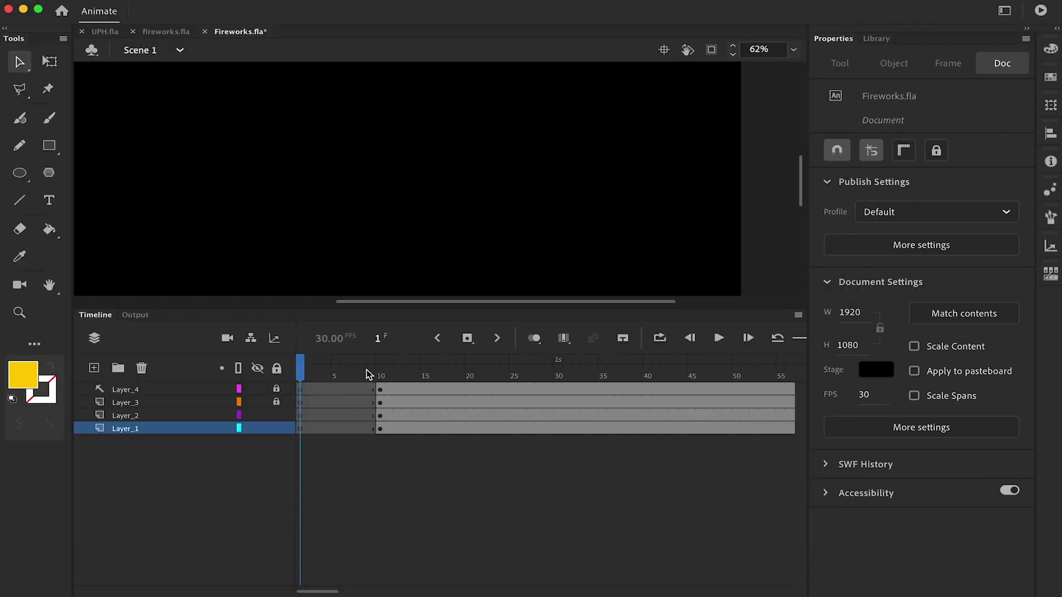
pyautogui.moveTo(376, 369); pyautogui.dragTo(436, 370)
pyautogui.doubleClick(441, 187)
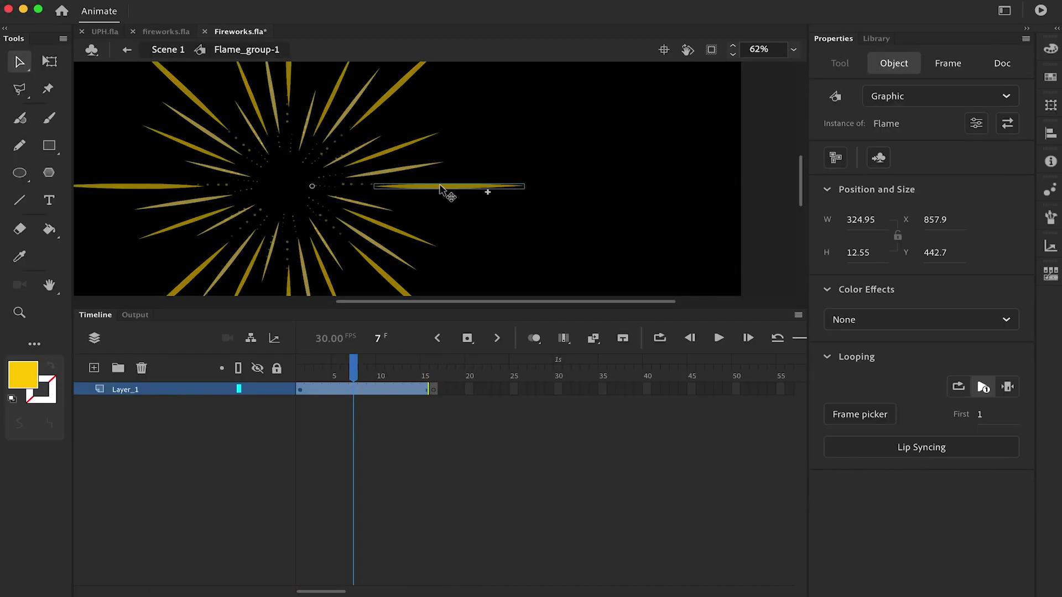
pyautogui.click(431, 392)
pyautogui.doubleClick(450, 187)
# - Nudge the flame at the frame 15 keyframe farther outward from the burst centre
pyautogui.click(423, 389)
pyautogui.hotkey('shift', 'Right')
pyautogui.hotkey('shift', 'Right')
pyautogui.hotkey('shift', 'Right')
pyautogui.hotkey('shift', 'Right')
pyautogui.hotkey('shift', 'Right')
pyautogui.hotkey('shift', 'Right')
pyautogui.hotkey('shift', 'Right')
pyautogui.hotkey('shift', 'Right')
pyautogui.hotkey('shift', 'Right')
pyautogui.hotkey('shift', 'Right')
pyautogui.hotkey('shift', 'Right')
pyautogui.hotkey('shift', 'Right')
pyautogui.hotkey('shift', 'Right')
pyautogui.hotkey('shift', 'Right')
pyautogui.hotkey('shift', 'Right')
pyautogui.hotkey('shift', 'Right')
pyautogui.hotkey('shift', 'Right')
pyautogui.hotkey('shift', 'Right')
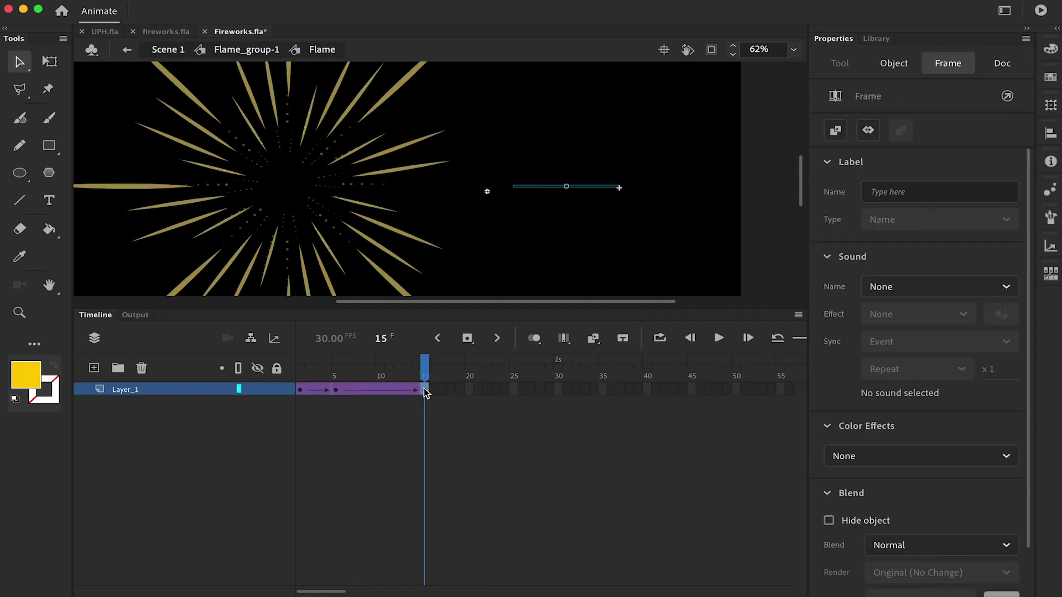
# - Set the easing of the flame's first classic tween to No Ease and play back the animation
pyautogui.moveTo(425, 369); pyautogui.dragTo(351, 394)
pyautogui.click(354, 390)
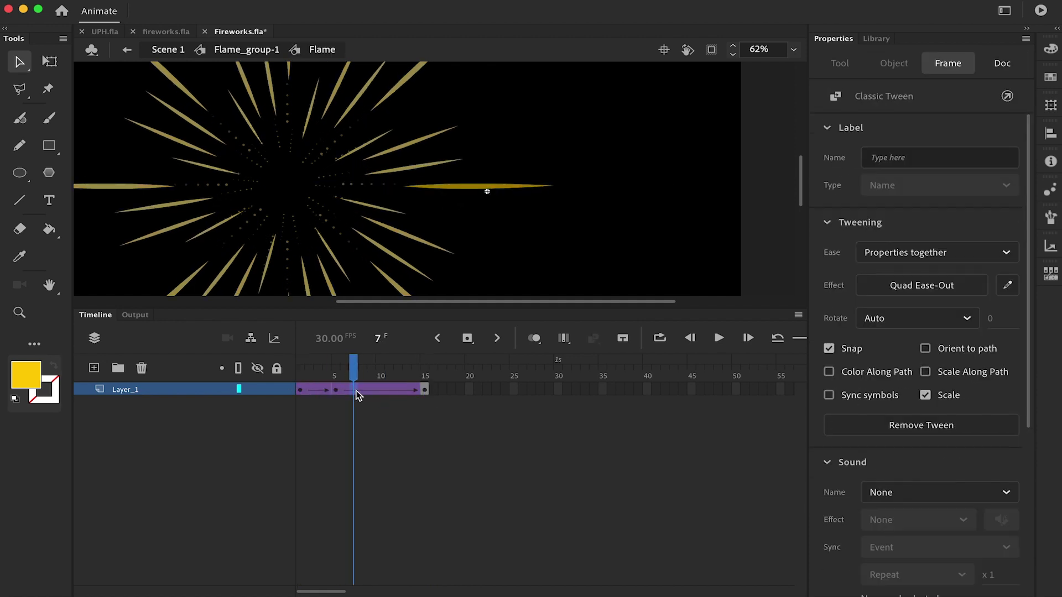
pyautogui.click(327, 390)
pyautogui.click(933, 285)
pyautogui.doubleClick(676, 342)
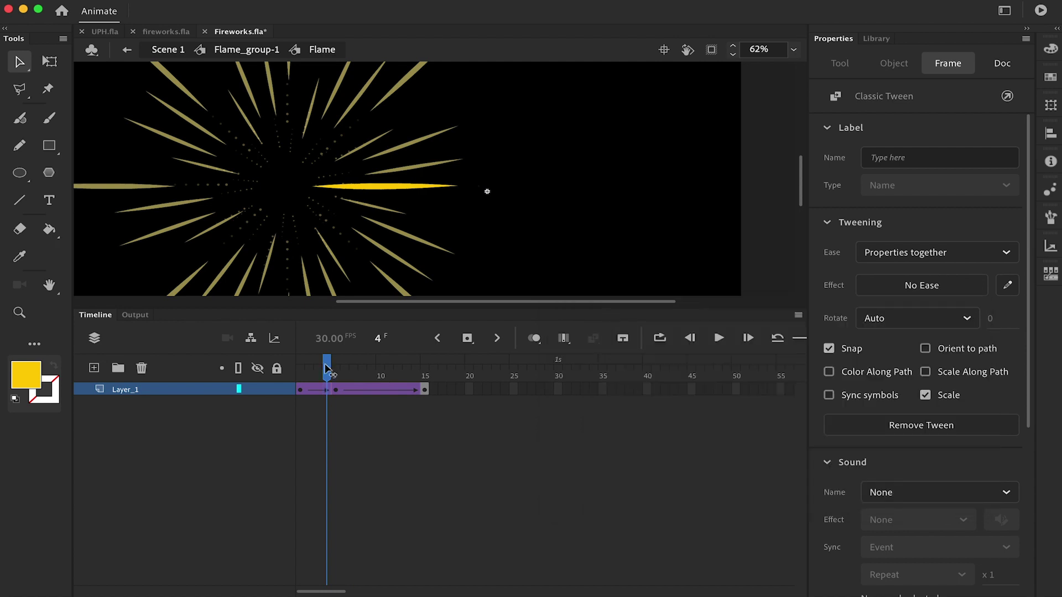
pyautogui.press('Return')
pyautogui.press('Return')
# - Shift the diagonal flames in Flame_group-1 slightly outward at frame 1, then test the movie and close the preview
pyautogui.click(425, 370)
pyautogui.doubleClick(555, 225)
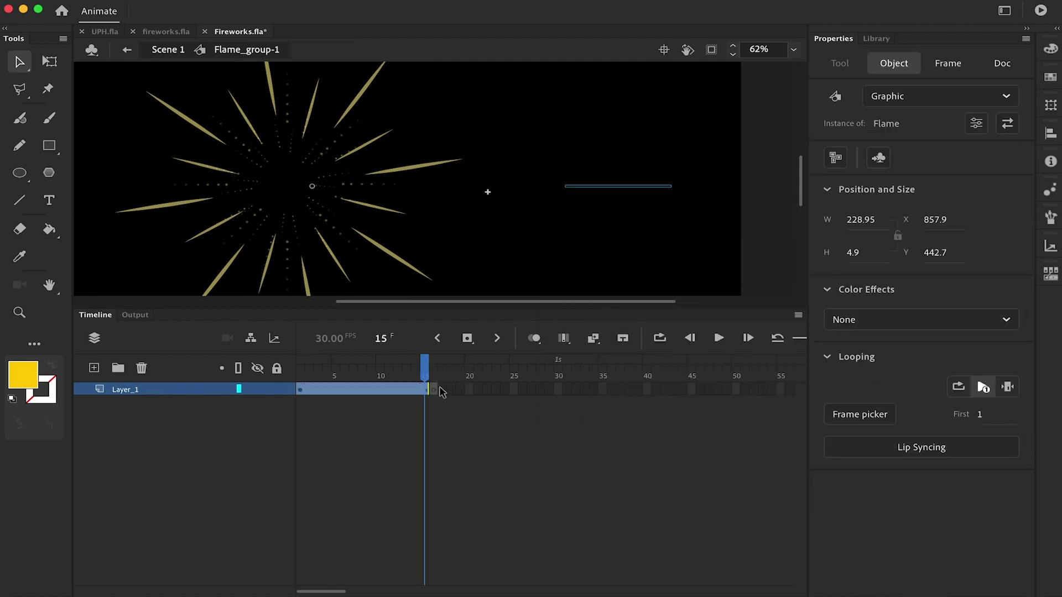
pyautogui.moveTo(425, 368); pyautogui.dragTo(281, 391)
pyautogui.click(331, 225)
pyautogui.moveTo(329, 222); pyautogui.dragTo(340, 231)
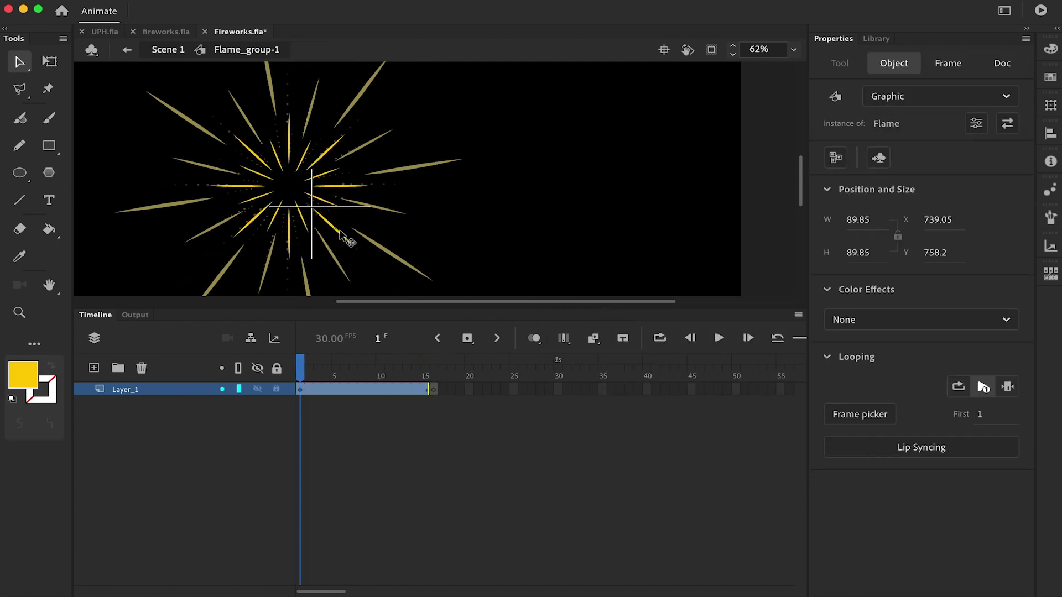
pyautogui.moveTo(258, 159); pyautogui.dragTo(259, 161)
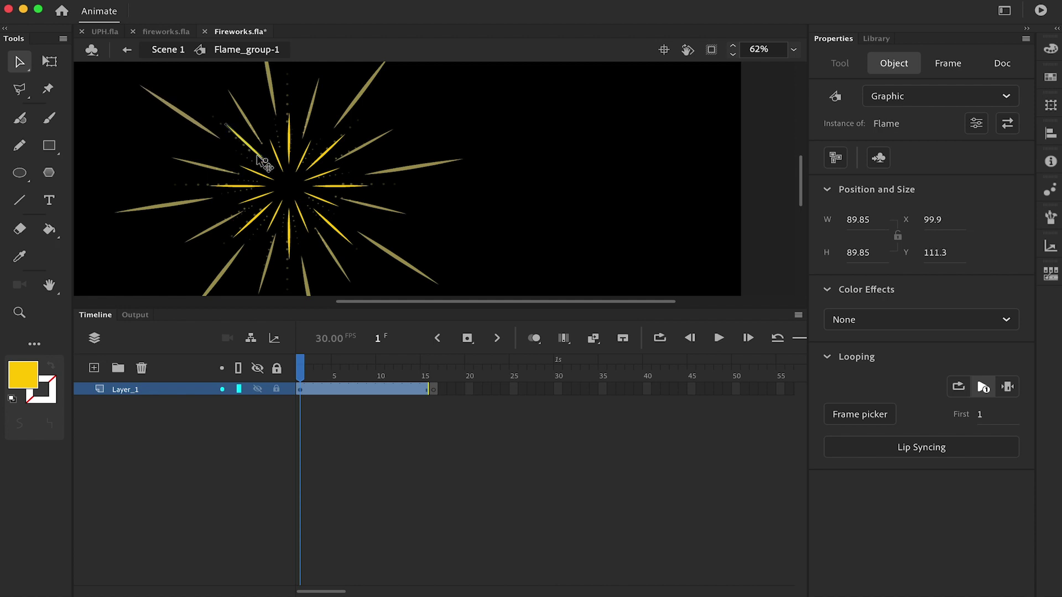
pyautogui.click(327, 159)
pyautogui.press('super+Return')
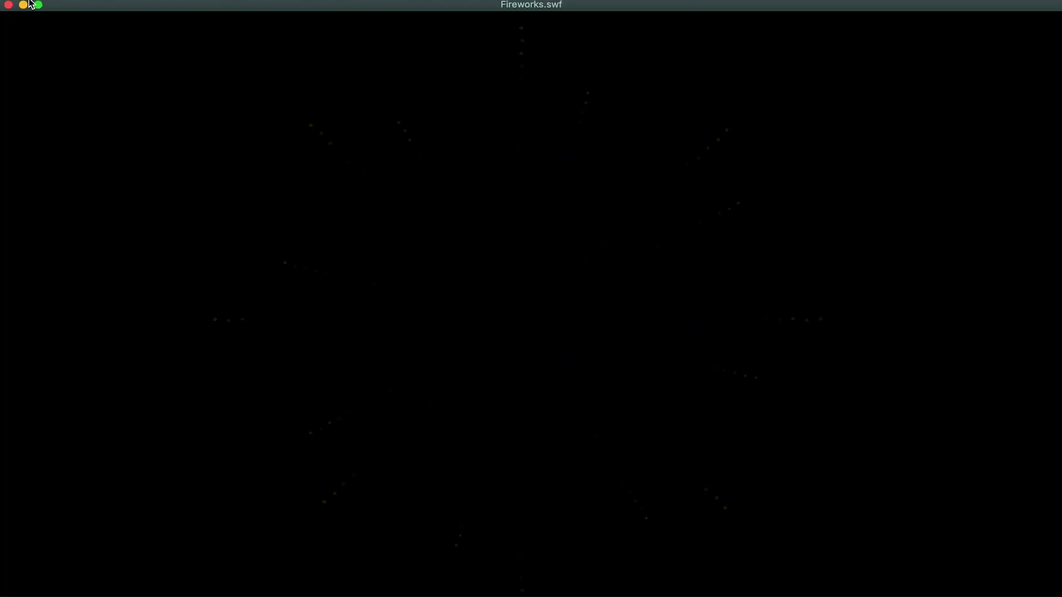
pyautogui.click(8, 4)
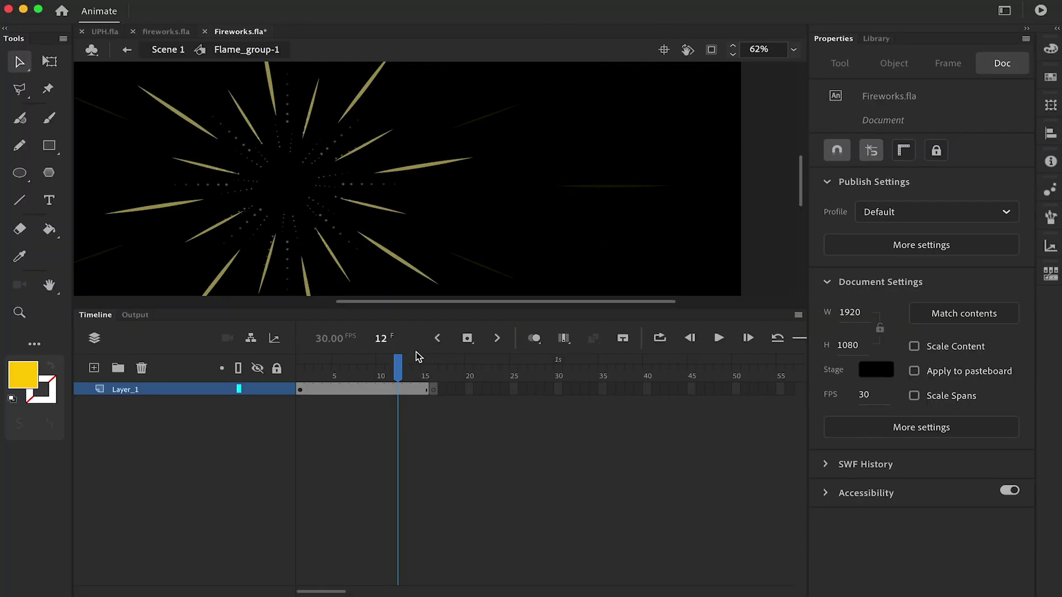
# - Reopen the horizontal flame's Flame symbol and resize the Flame_nested instance at frame 15 to about 15.05 by 113.75
pyautogui.click(400, 388)
pyautogui.doubleClick(418, 172)
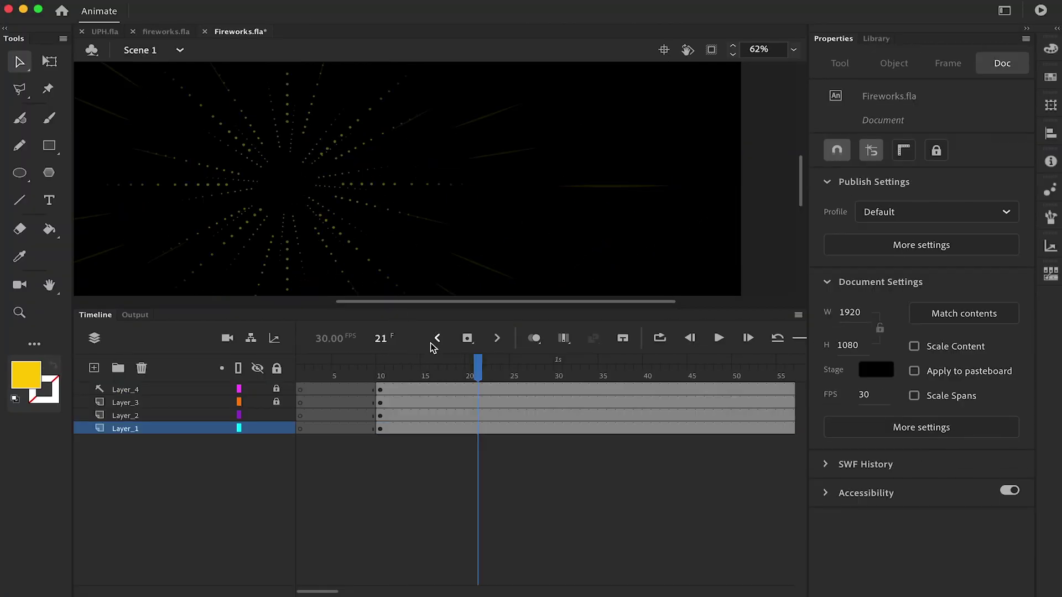
pyautogui.moveTo(407, 367); pyautogui.dragTo(418, 369)
pyautogui.doubleClick(420, 191)
pyautogui.doubleClick(426, 193)
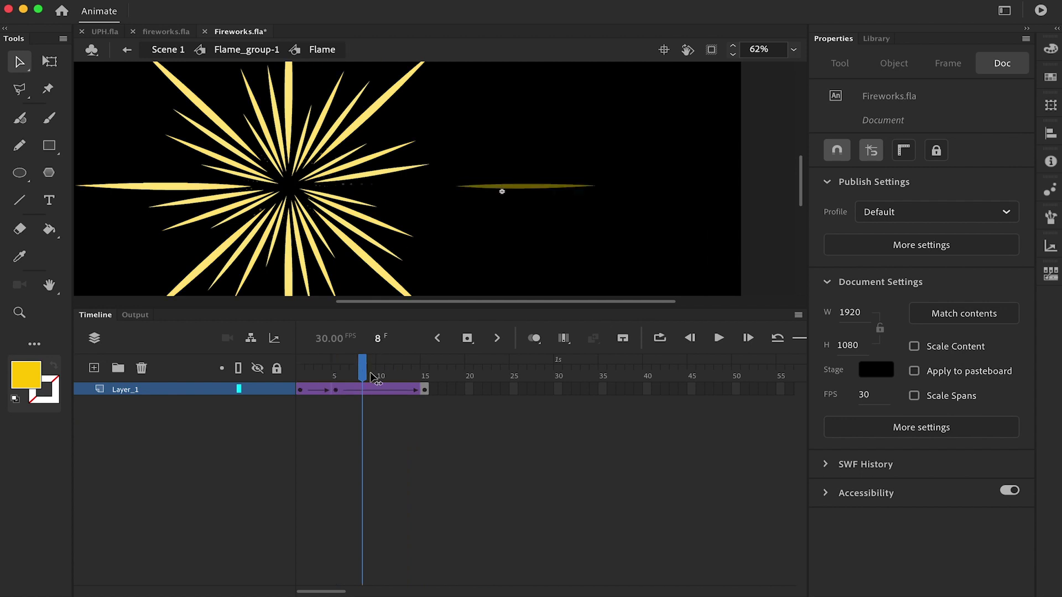
pyautogui.click(425, 390)
pyautogui.press('super+equal')
pyautogui.press('q')
pyautogui.click(440, 185)
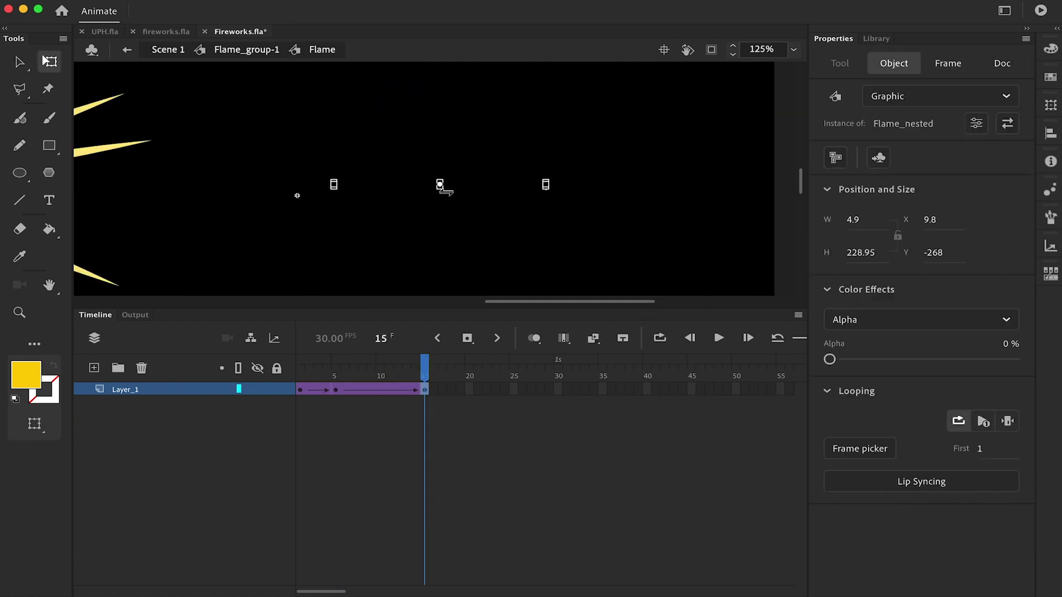
pyautogui.press('v')
pyautogui.press('super+minus')
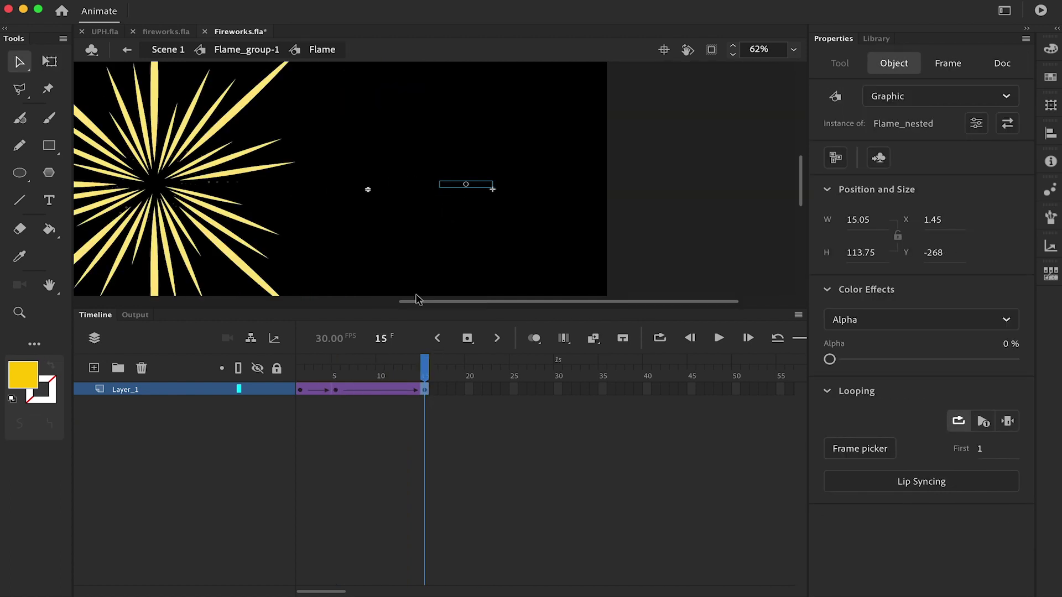
# - Play back the flame animation and change the easing effect of its second classic tween
pyautogui.press('Return')
pyautogui.press('Return')
pyautogui.press('Return')
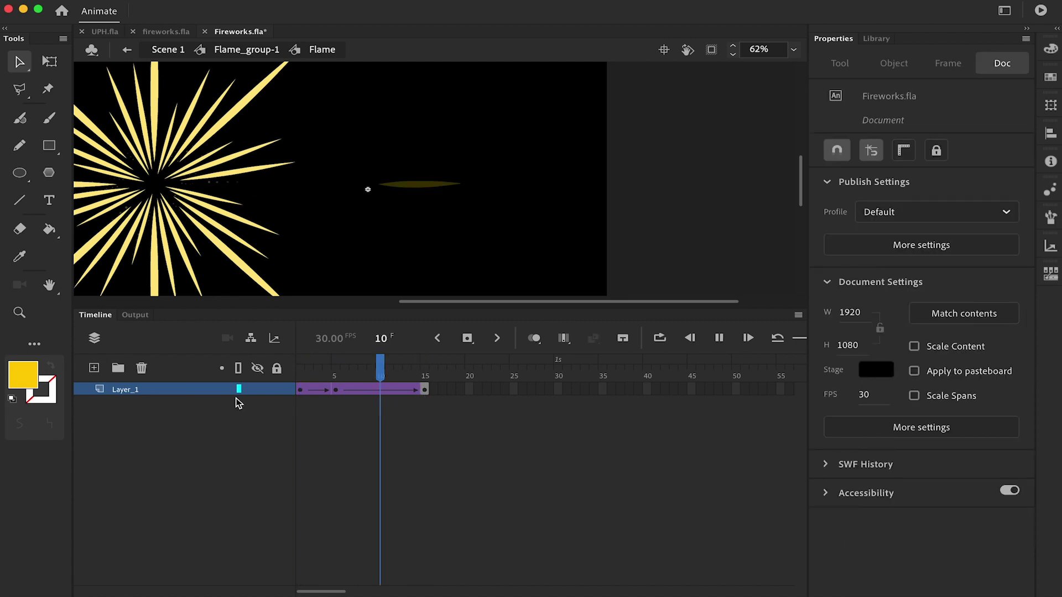
pyautogui.click(362, 390)
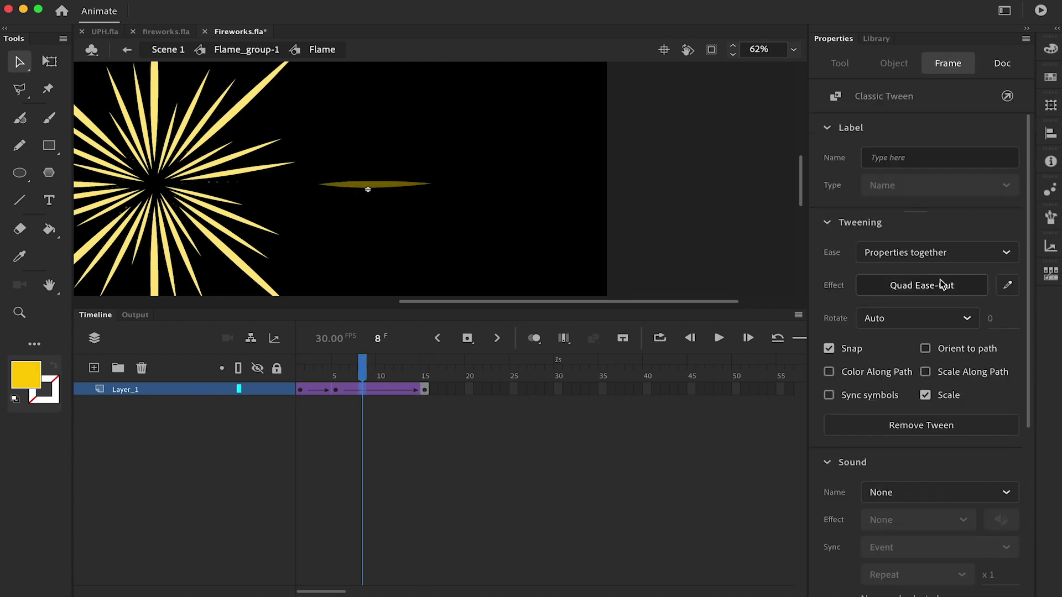
pyautogui.click(943, 285)
pyautogui.doubleClick(677, 338)
# - Move the Flame symbol's last keyframe from frame 15 to frame 20 and play back the tween
pyautogui.click(300, 377)
pyautogui.click(424, 391)
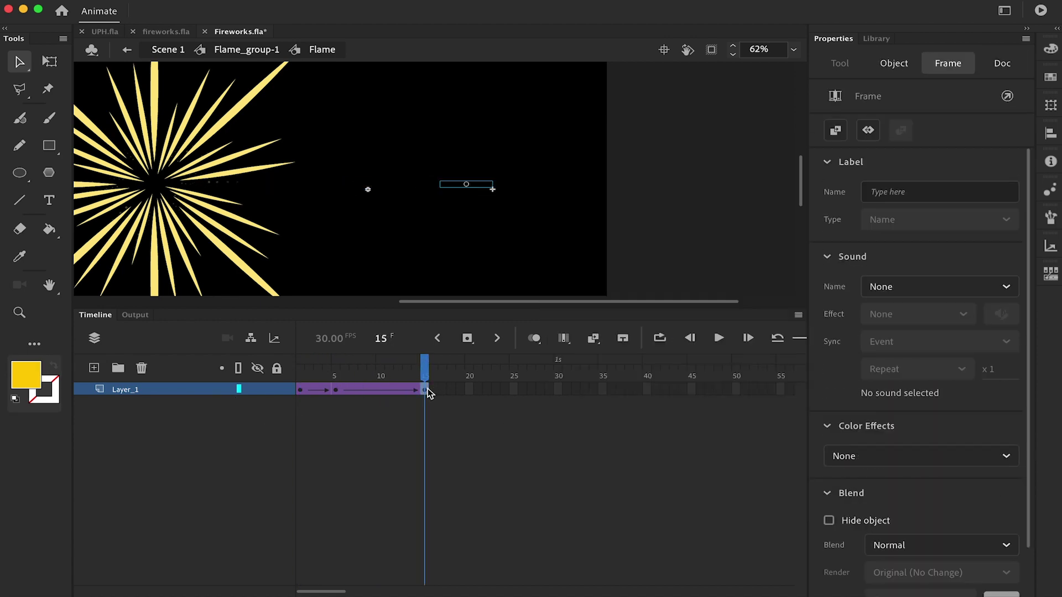
pyautogui.moveTo(425, 391); pyautogui.dragTo(469, 391)
pyautogui.press('Return')
pyautogui.press('Return')
# - Return to Flame_group-1 and move its ending blank keyframe from frame 16 to frame 21
pyautogui.doubleClick(662, 232)
pyautogui.click(434, 390)
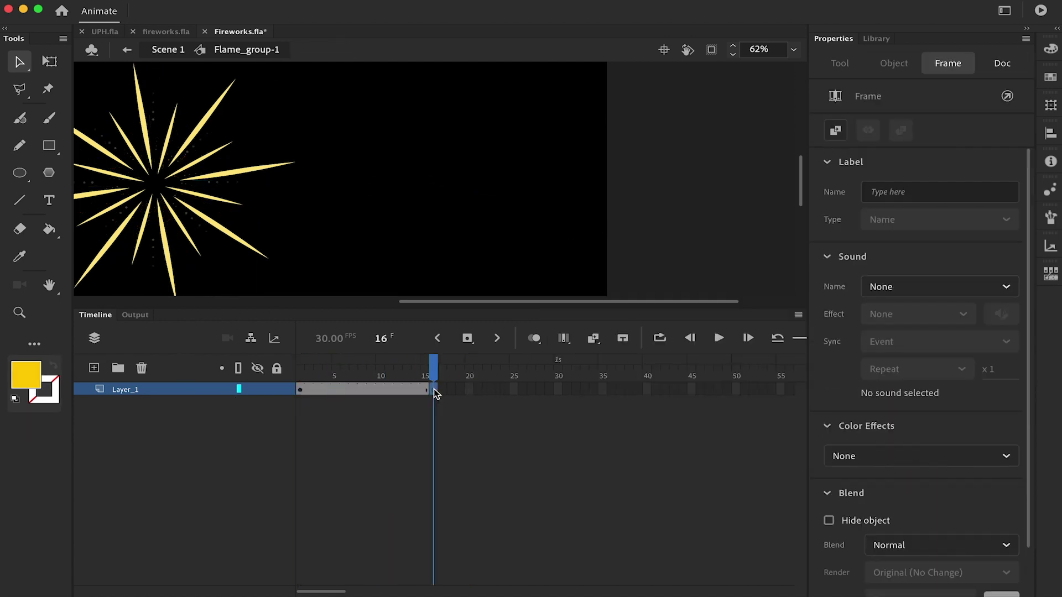
pyautogui.click(478, 391)
# - Test the movie in a smaller, repositioned preview window and close the preview
pyautogui.press('super+Return')
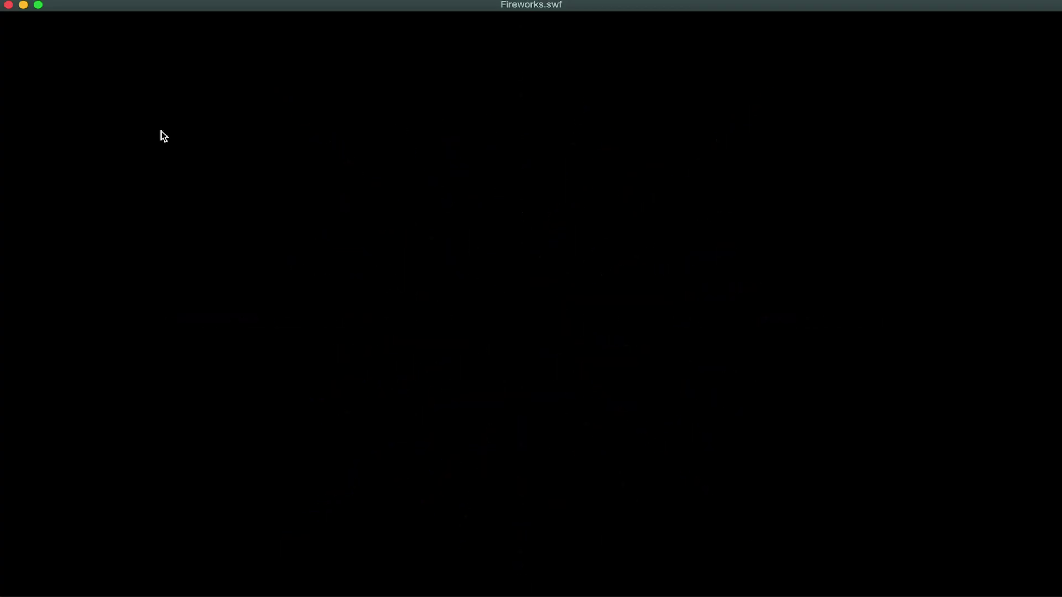
pyautogui.moveTo(2, 2); pyautogui.dragTo(565, 301)
pyautogui.moveTo(674, 308); pyautogui.dragTo(480, 148)
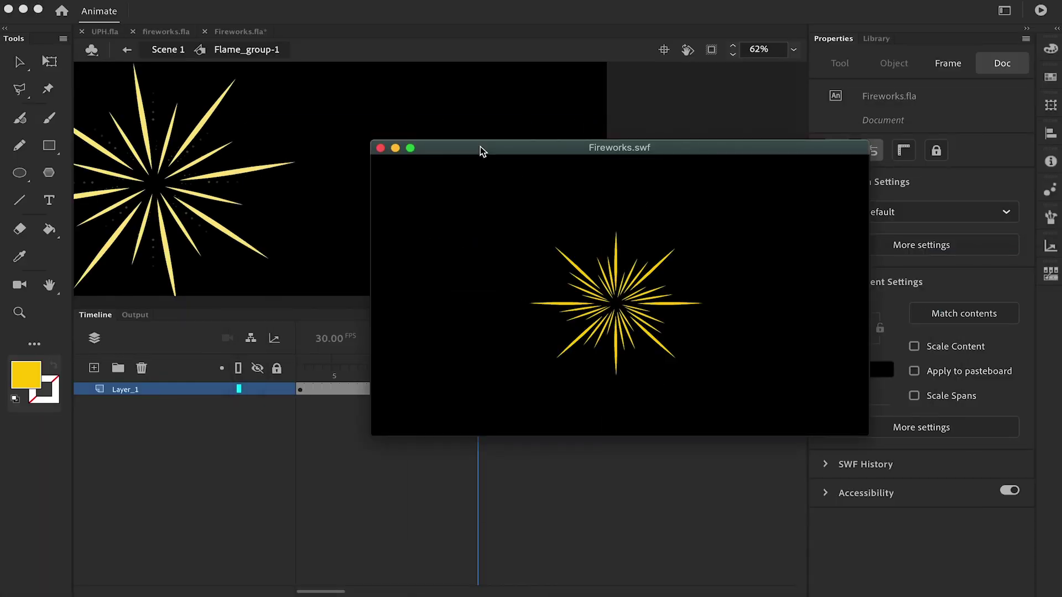
pyautogui.press('super+w')
# - Return to Scene 1, clear the selection and save the document
pyautogui.click(175, 51)
pyautogui.click(361, 197)
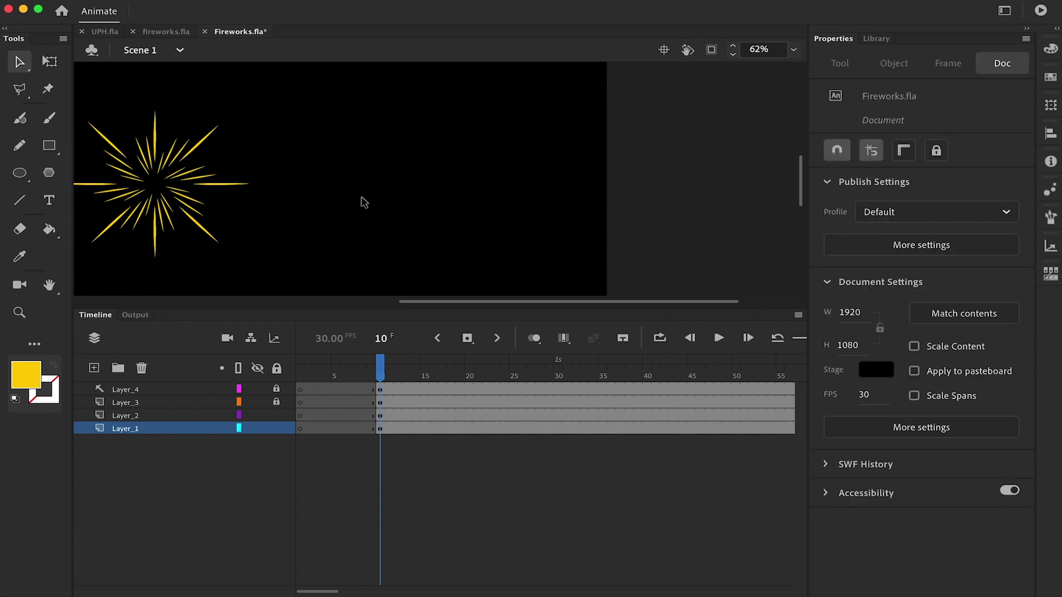
pyautogui.press('super+s')
# - Scrub to frame 14, inspect the horizontal flame's Flame symbol and its tween, and return to Scene 1
pyautogui.press('super+minus')
pyautogui.moveTo(378, 371); pyautogui.dragTo(417, 370)
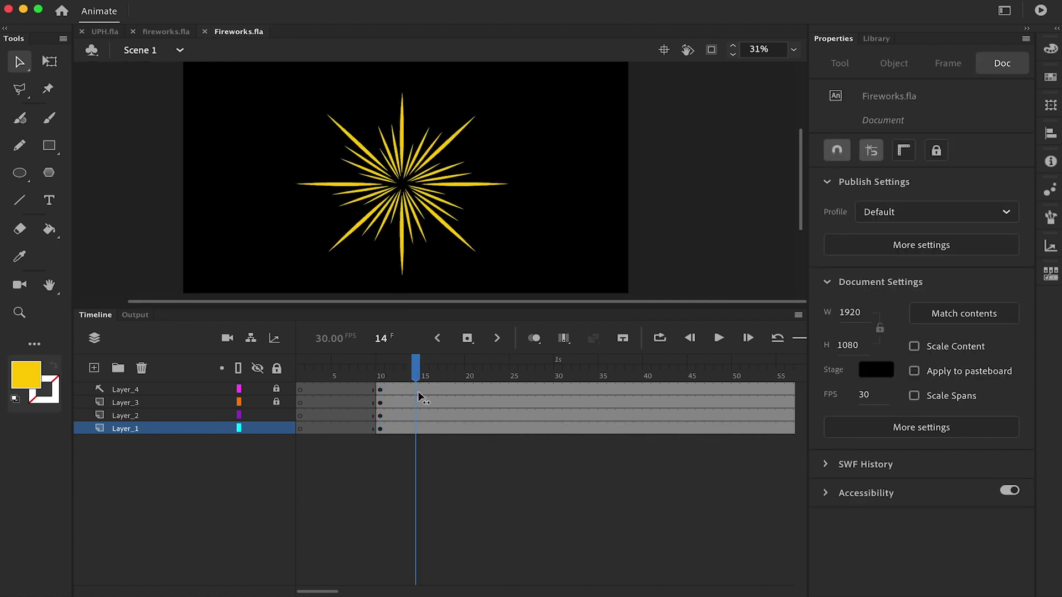
pyautogui.doubleClick(483, 190)
pyautogui.doubleClick(483, 189)
pyautogui.click(470, 388)
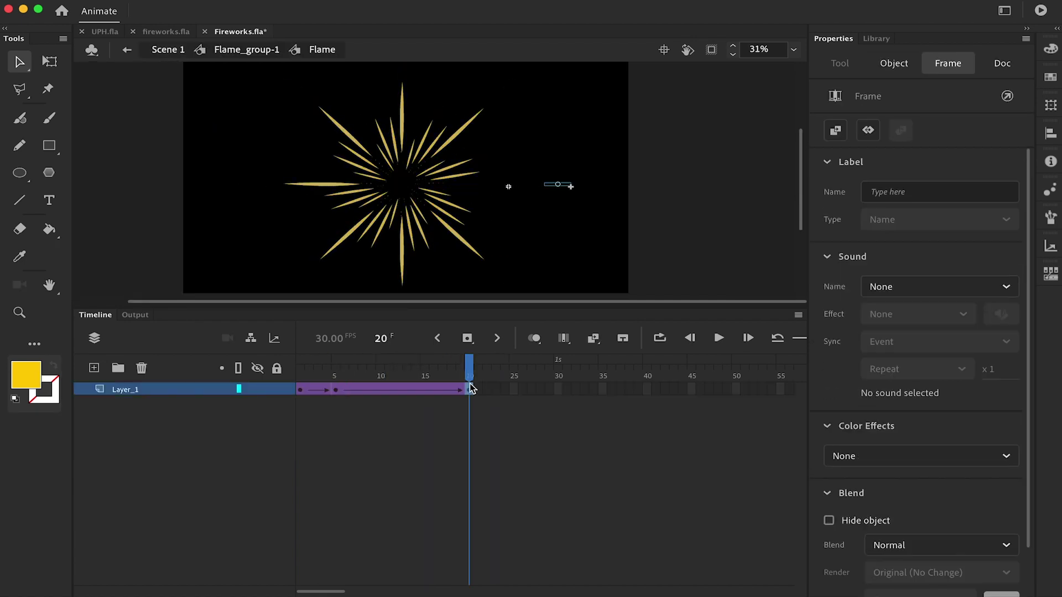
pyautogui.moveTo(464, 385); pyautogui.dragTo(429, 385)
pyautogui.doubleClick(632, 266)
pyautogui.click(297, 214)
pyautogui.doubleClick(296, 214)
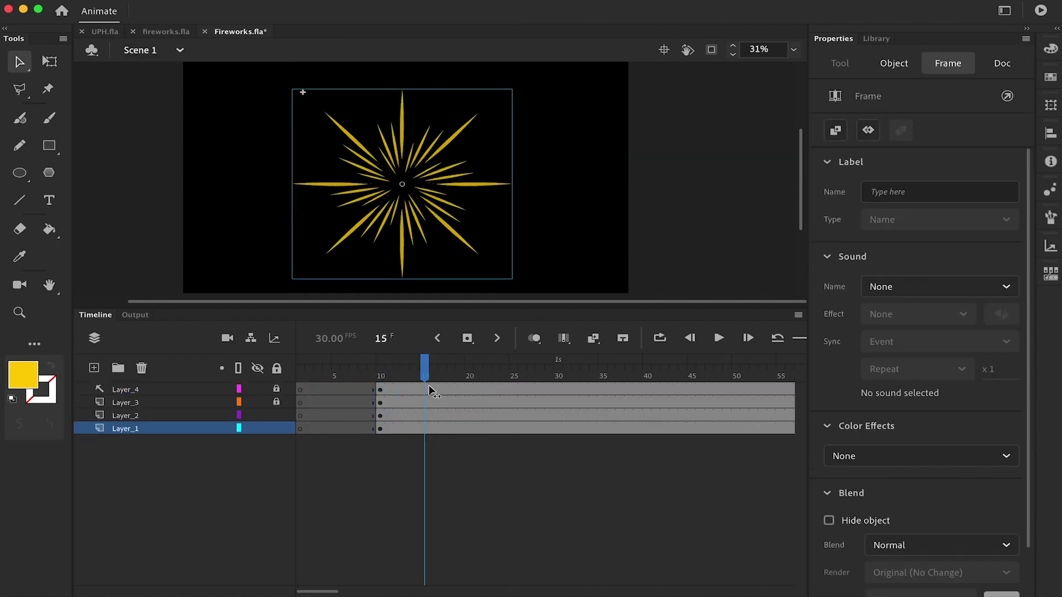
# - Inspect Layer_2's Flame_group-1 and one of its small flames, then return to Scene 1
pyautogui.click(437, 254)
pyautogui.click(446, 201)
pyautogui.doubleClick(443, 196)
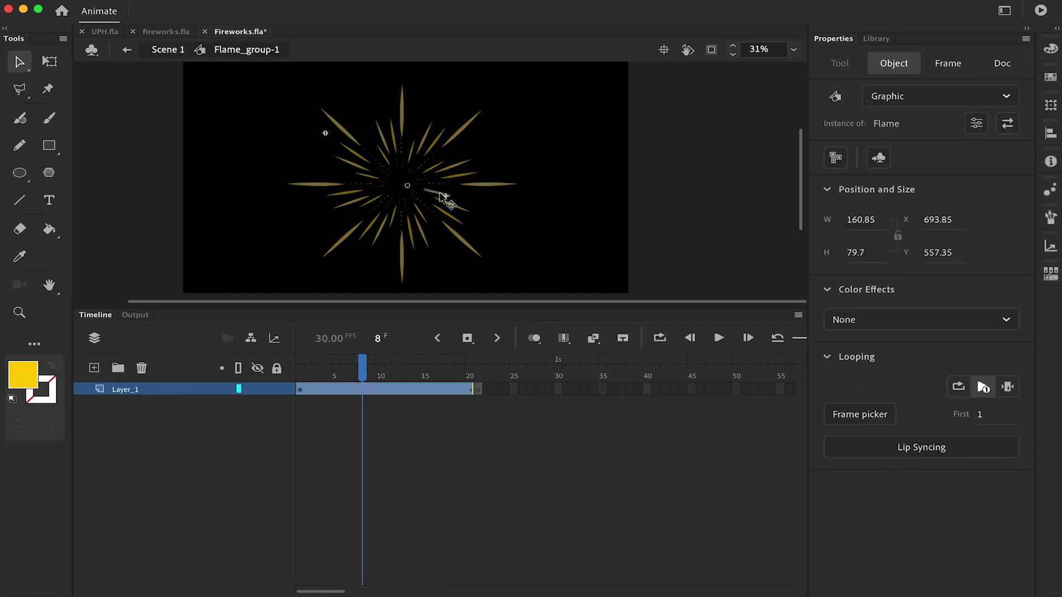
pyautogui.doubleClick(443, 197)
pyautogui.click(175, 53)
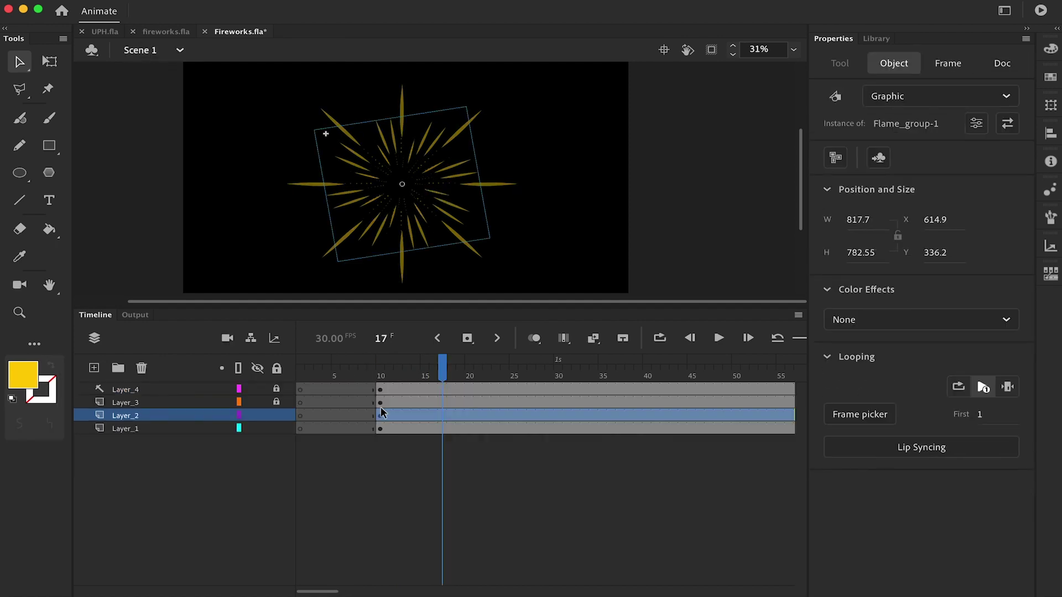
# - Hide Layer_3 and Layer_4 and select Layer_2's flame group at frame 13
pyautogui.click(257, 389)
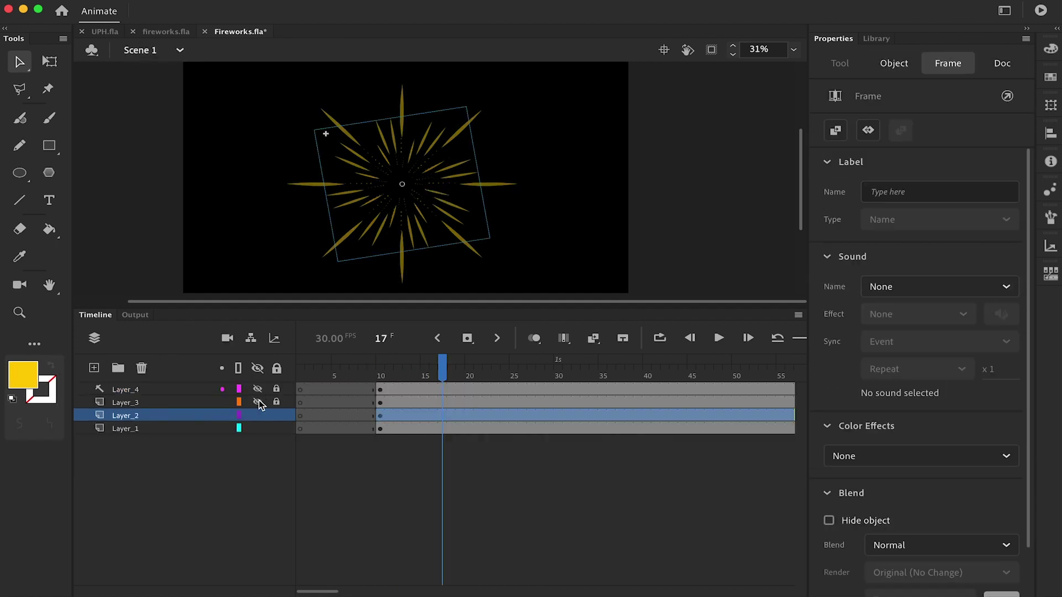
pyautogui.click(412, 390)
pyautogui.click(424, 192)
pyautogui.press('super+equal')
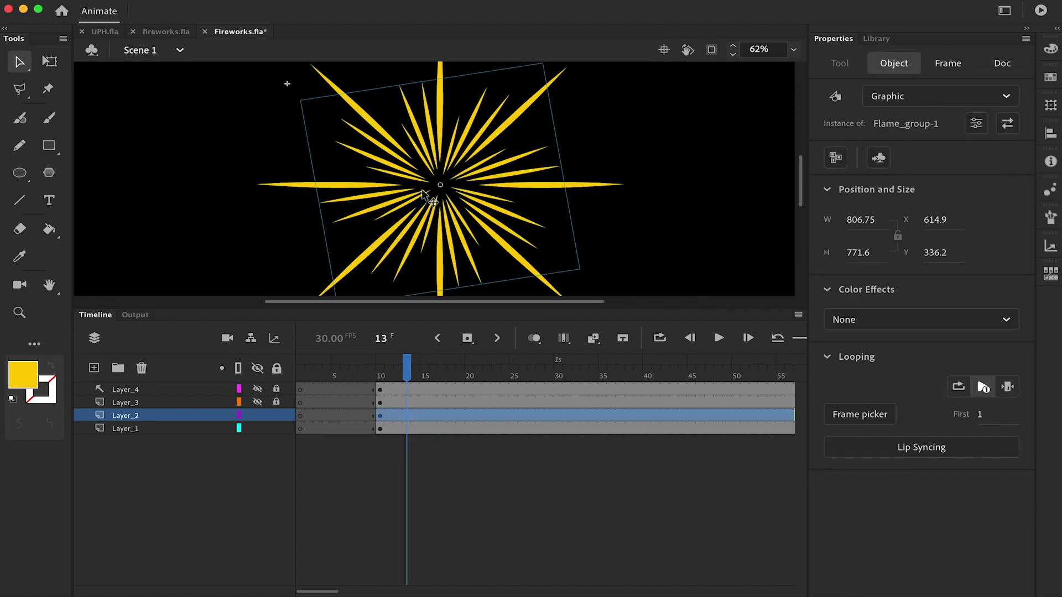
# - Open Flame_group-1, move several of its in-between flames individually outward from the centre, and return to Scene 1
pyautogui.doubleClick(461, 193)
pyautogui.hotkey('shift', 'Left')
pyautogui.hotkey('shift', 'Left')
pyautogui.hotkey('shift', 'Left')
pyautogui.hotkey('shift', 'Left')
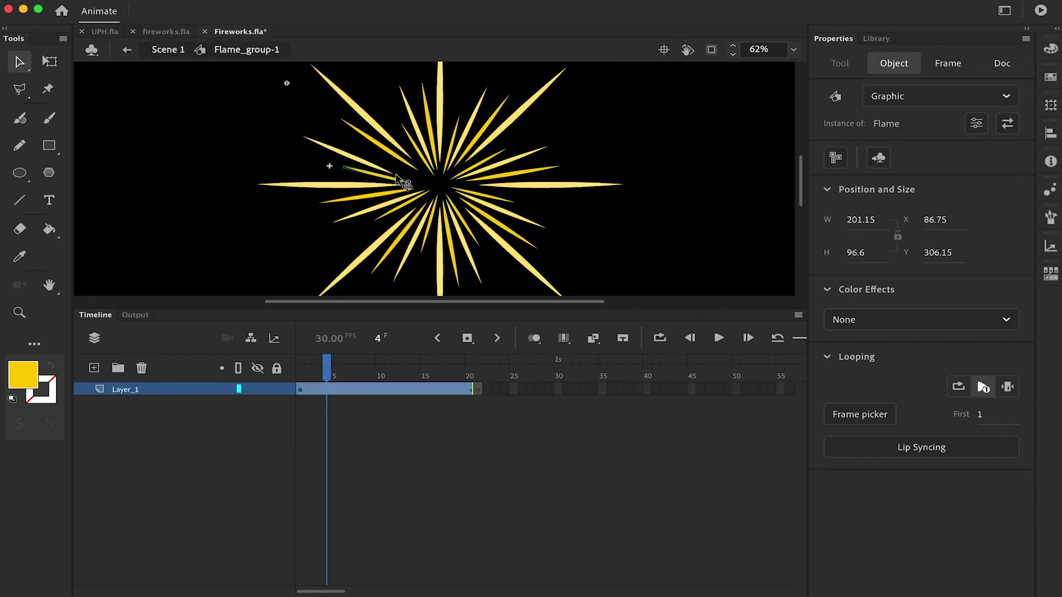
pyautogui.hotkey('shift', 'Up')
pyautogui.moveTo(481, 197); pyautogui.dragTo(488, 201)
pyautogui.moveTo(435, 174); pyautogui.dragTo(429, 170)
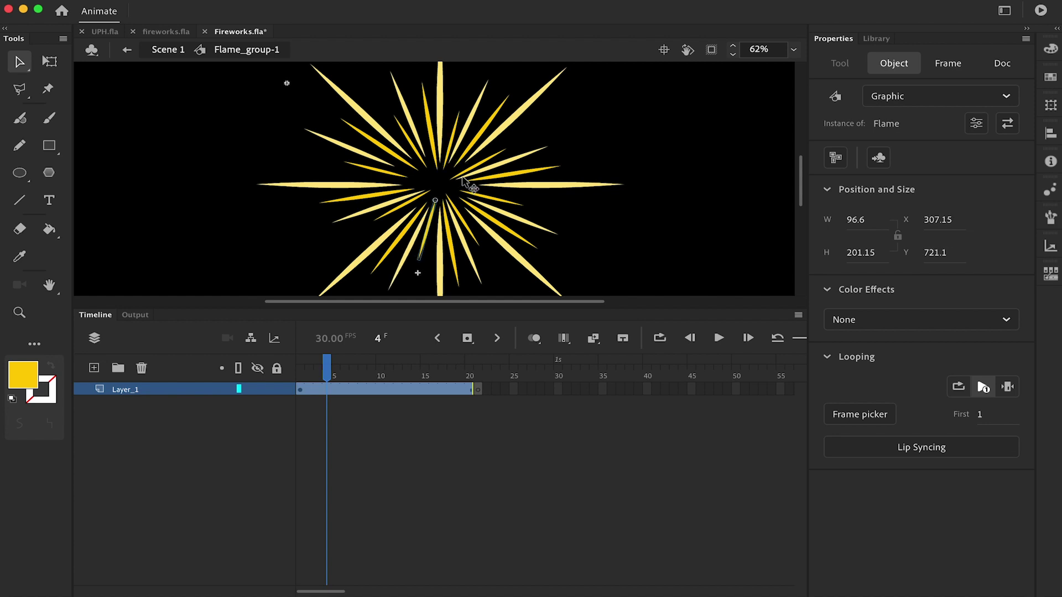
pyautogui.click(470, 171)
pyautogui.doubleClick(522, 157)
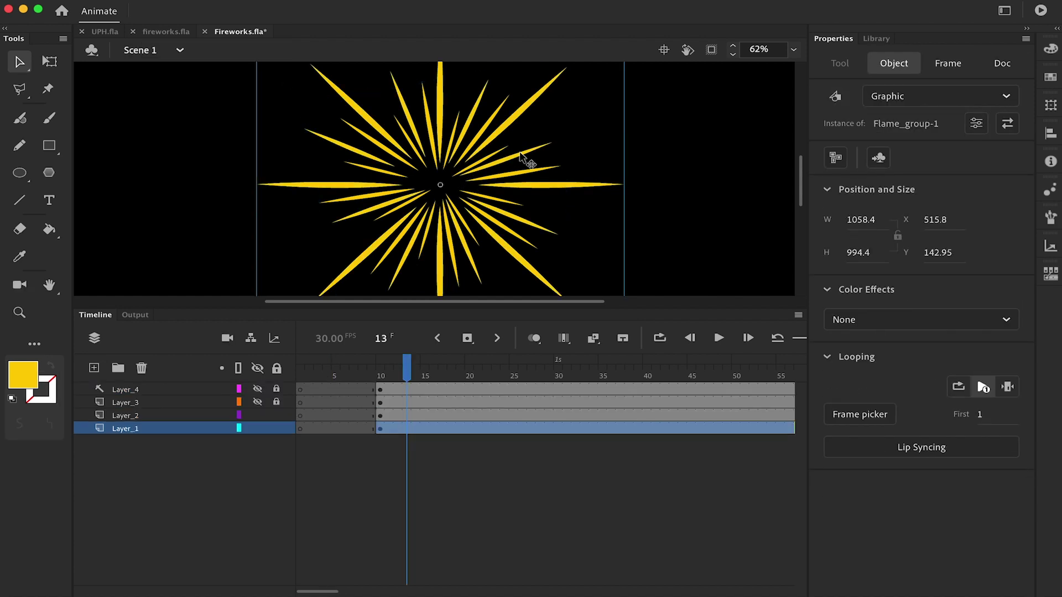
# - Reopen Flame_group-1, move the lower-left in-between flame outward, return to Scene 1 and save the document
pyautogui.doubleClick(432, 185)
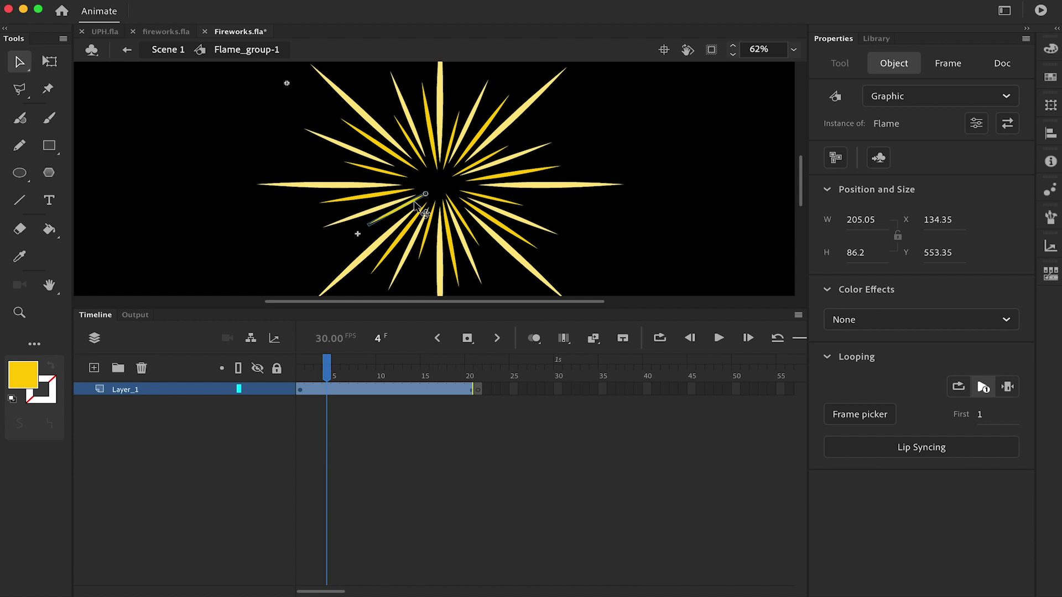
pyautogui.doubleClick(570, 251)
pyautogui.press('super+s')
# - Show Layer_3 and Layer_4 again and scrub through the whole burst to frame 40
pyautogui.press('super+minus')
pyautogui.press('super+minus')
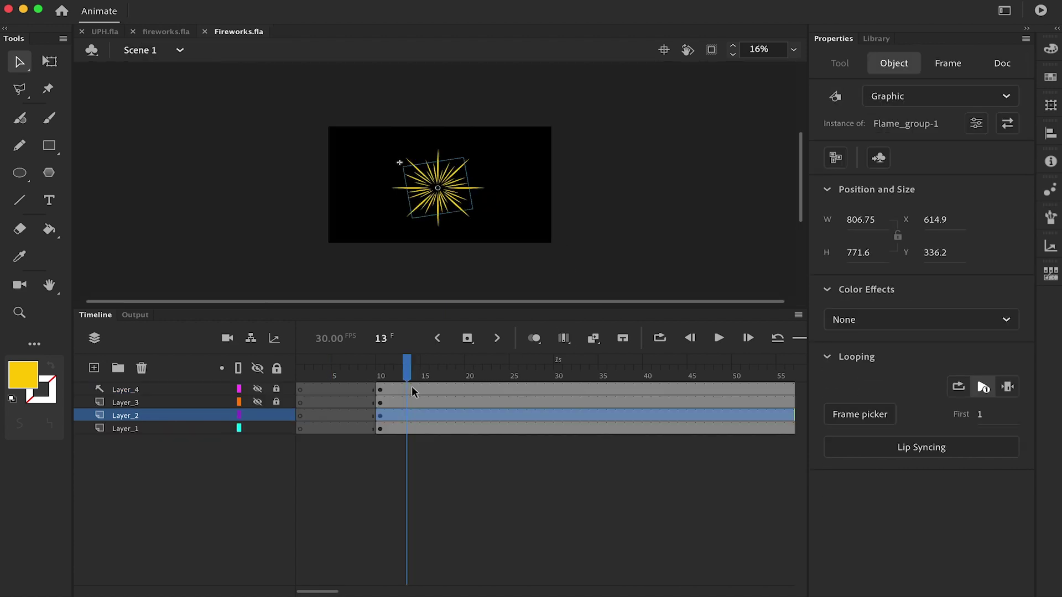
pyautogui.moveTo(410, 380); pyautogui.dragTo(402, 405)
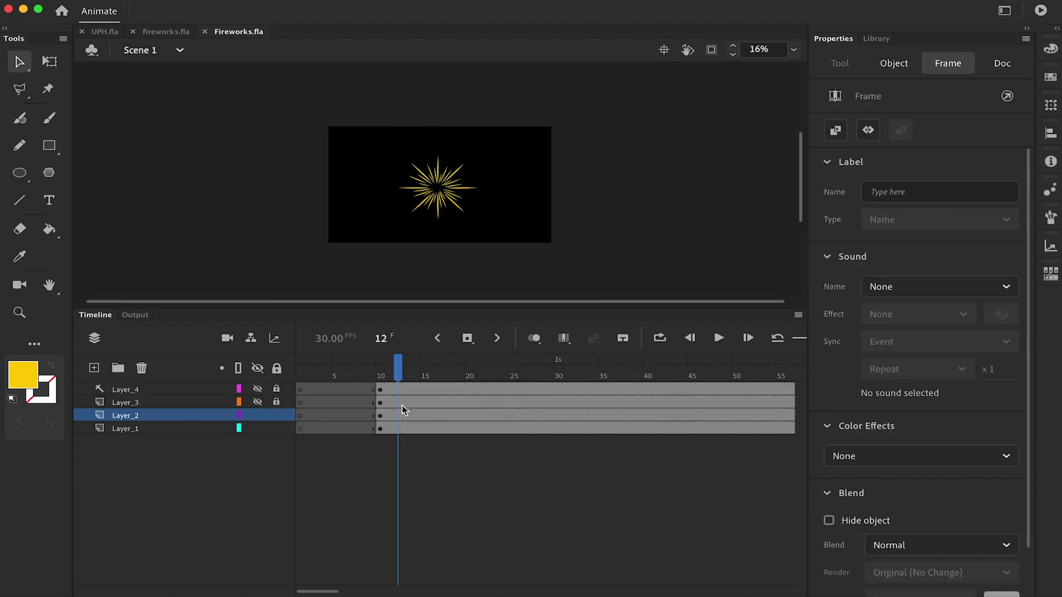
pyautogui.moveTo(257, 402); pyautogui.dragTo(256, 391)
pyautogui.moveTo(363, 372); pyautogui.dragTo(647, 379)
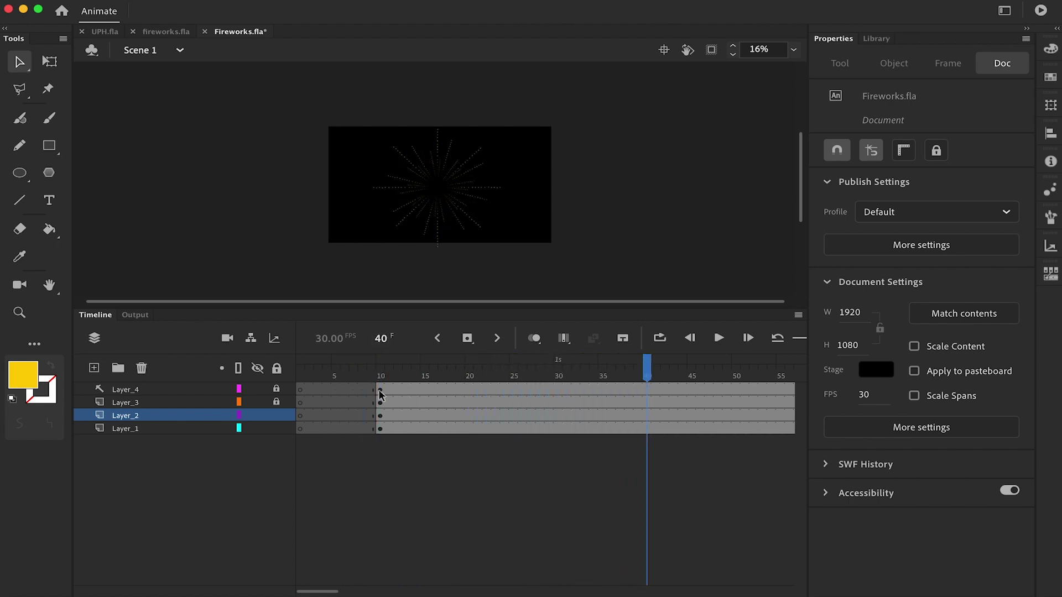
# - Copy the burst's frames on all four layers starting at frame 10 and create a new graphic symbol named Fireworks
pyautogui.moveTo(380, 392); pyautogui.dragTo(643, 489)
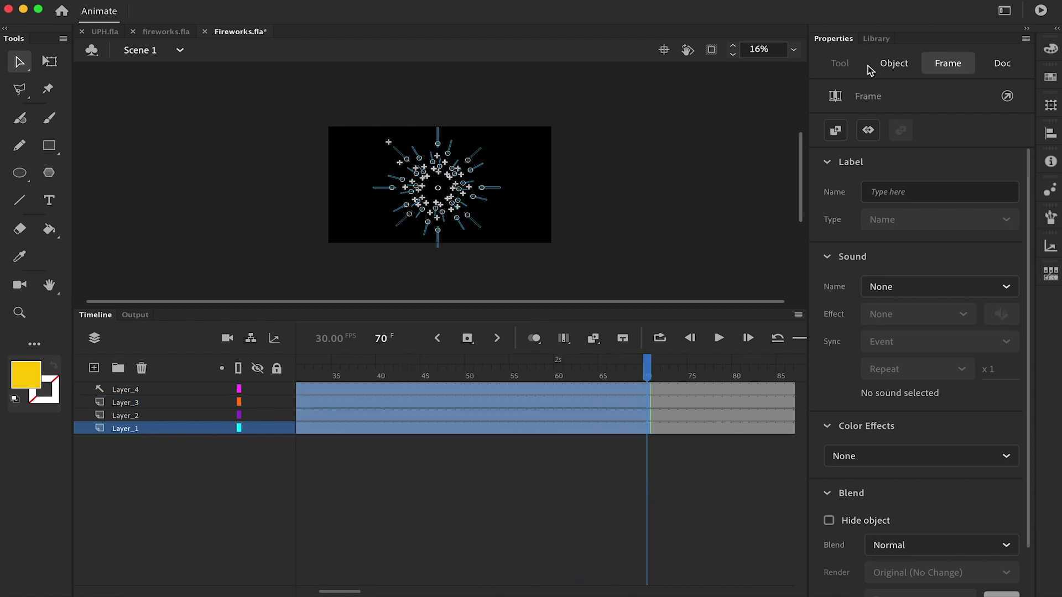
pyautogui.click(876, 38)
pyautogui.click(1026, 39)
pyautogui.click(902, 48)
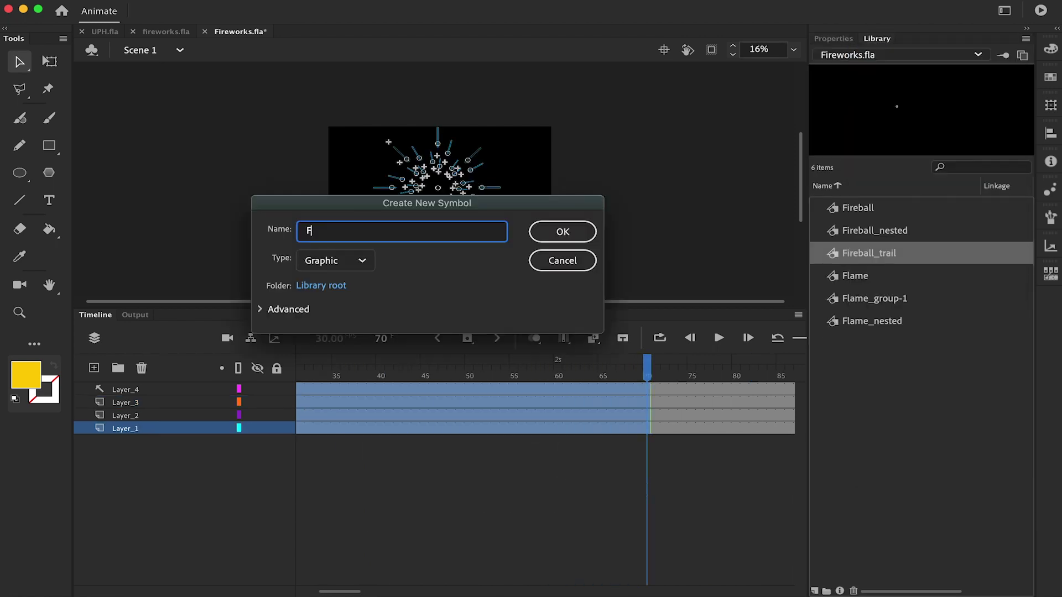
pyautogui.click(572, 230)
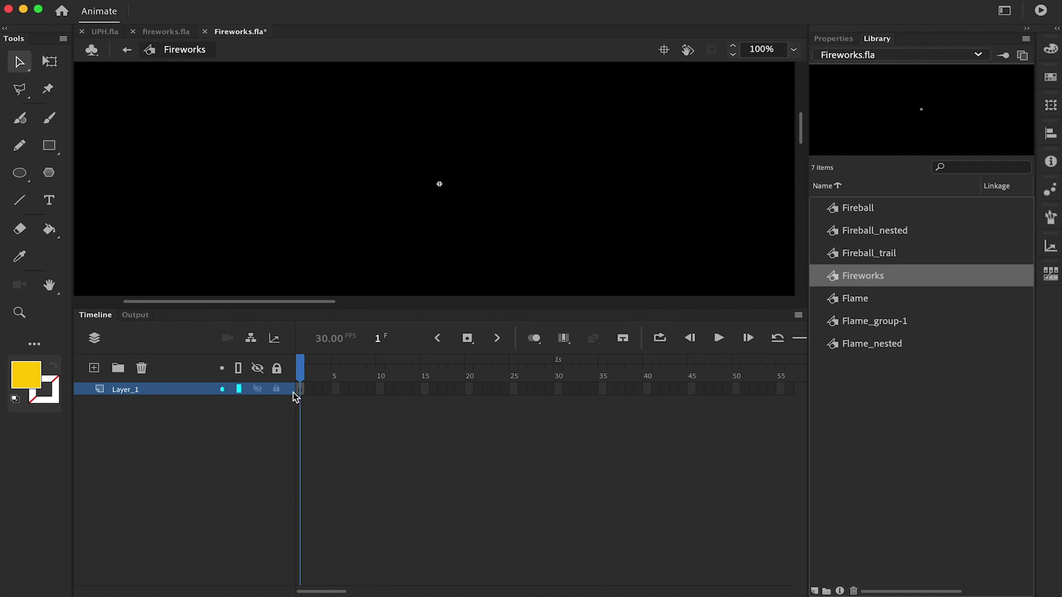
# - Paste the copied burst frames into the Fireworks symbol, play them back and return to Scene 1
pyautogui.rightClick(293, 396)
pyautogui.click(343, 410)
pyautogui.click(647, 426)
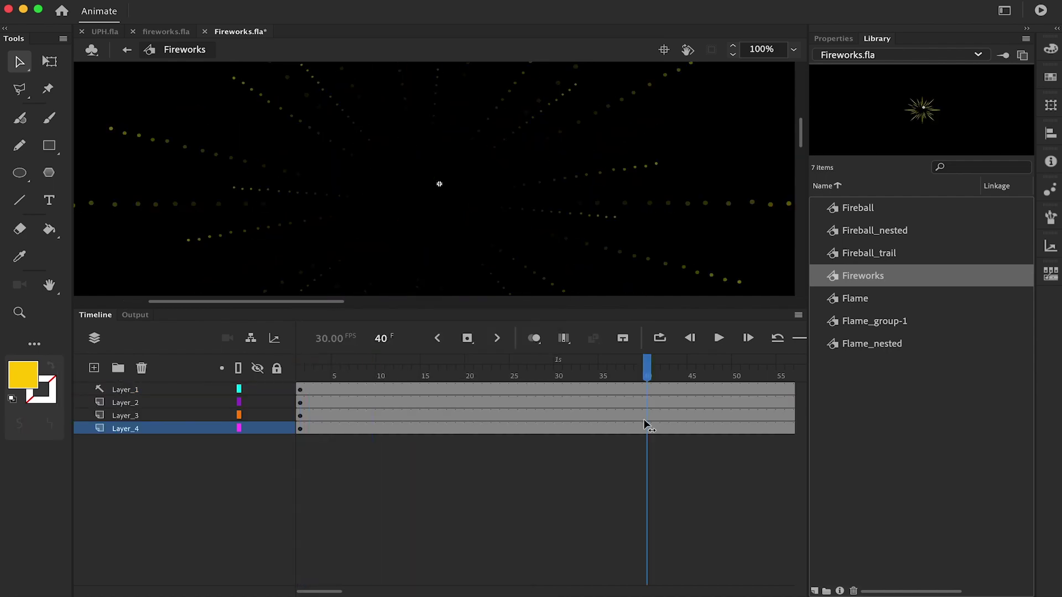
pyautogui.press('Return')
pyautogui.click(126, 51)
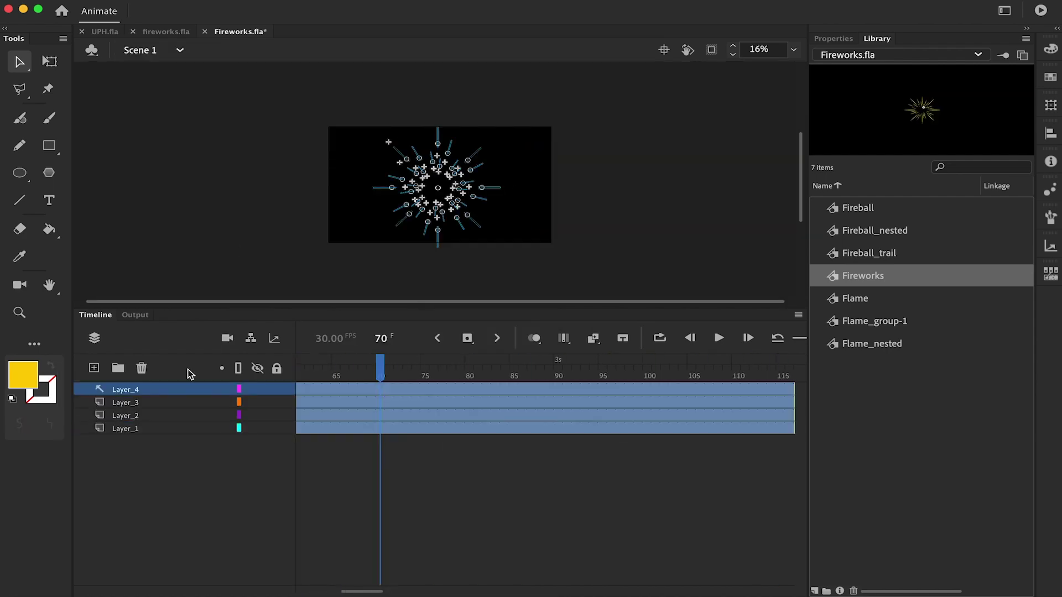
# - Place a Fireworks instance on a new layer and delete Layer_1 through Layer_4 from the main scene
pyautogui.click(94, 368)
pyautogui.moveTo(840, 275); pyautogui.dragTo(540, 218)
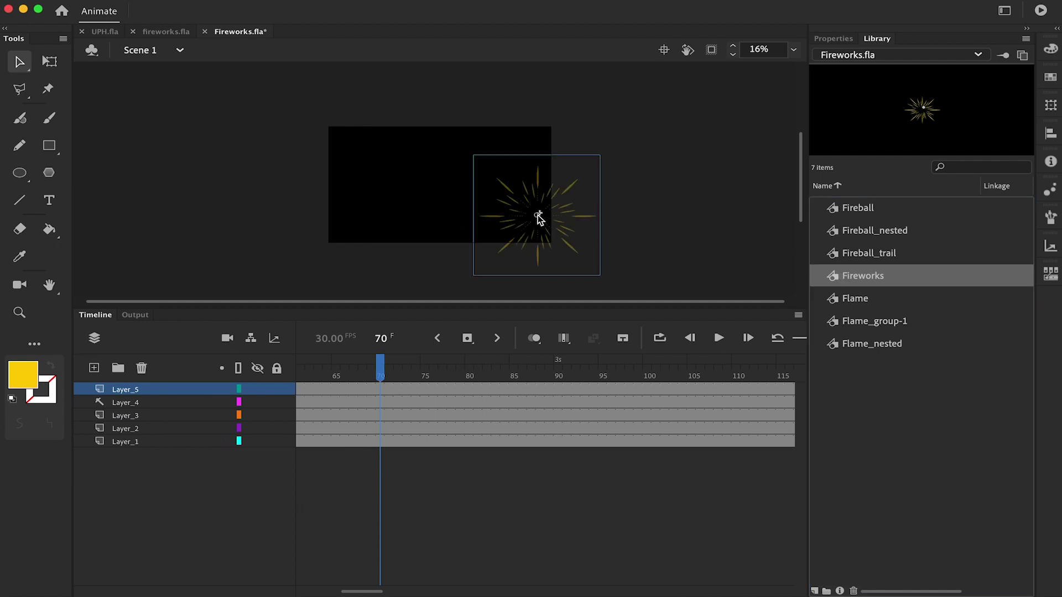
pyautogui.click(166, 402)
pyautogui.keyDown('shift'); pyautogui.click(171, 441); pyautogui.keyUp('shift')
pyautogui.press('Delete')
# - At frame 12, move the Fireworks instance to the middle of the stage and rotate it slightly
pyautogui.moveTo(387, 412); pyautogui.dragTo(237, 380)
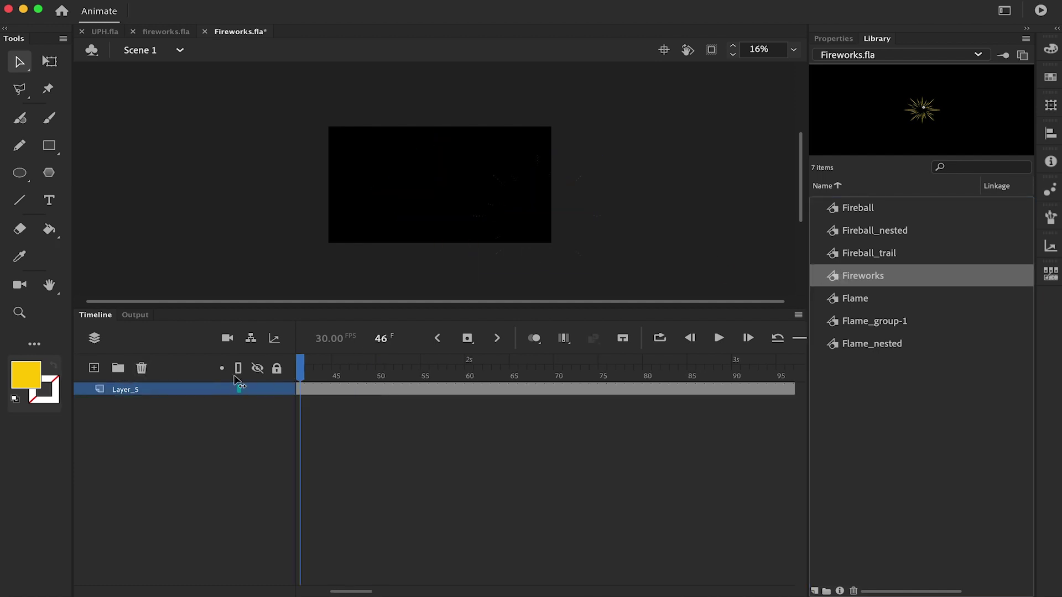
pyautogui.hscroll(-10, 344, 479)
pyautogui.moveTo(381, 377)
pyautogui.mouseDown()
pyautogui.moveTo(307, 382)
pyautogui.moveTo(398, 379)
pyautogui.mouseUp()
pyautogui.moveTo(585, 214); pyautogui.dragTo(489, 181)
pyautogui.press('q')
pyautogui.moveTo(487, 142); pyautogui.dragTo(488, 131)
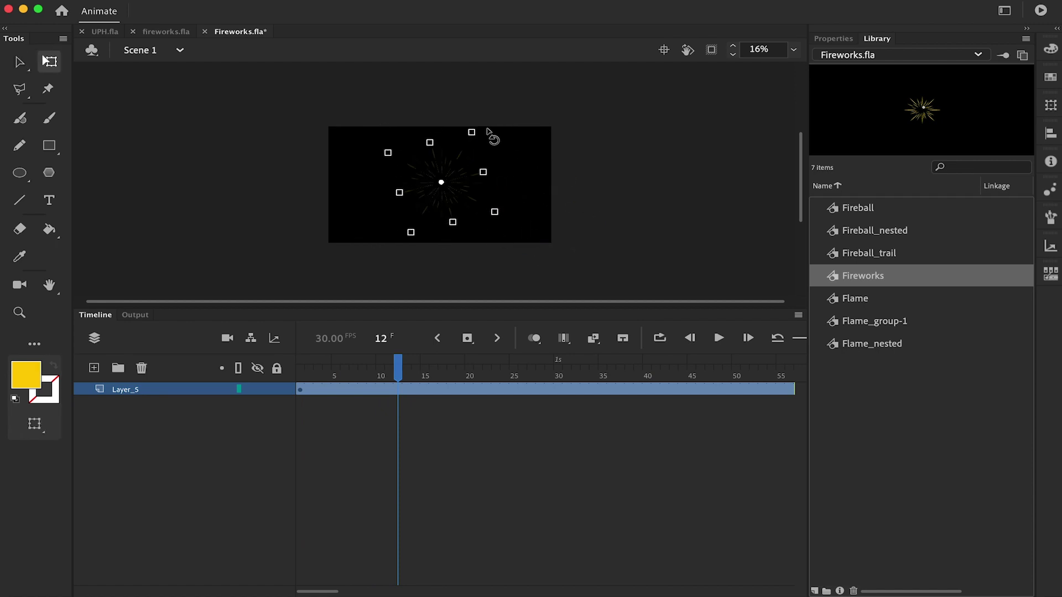
pyautogui.press('v')
pyautogui.press('super+equal')
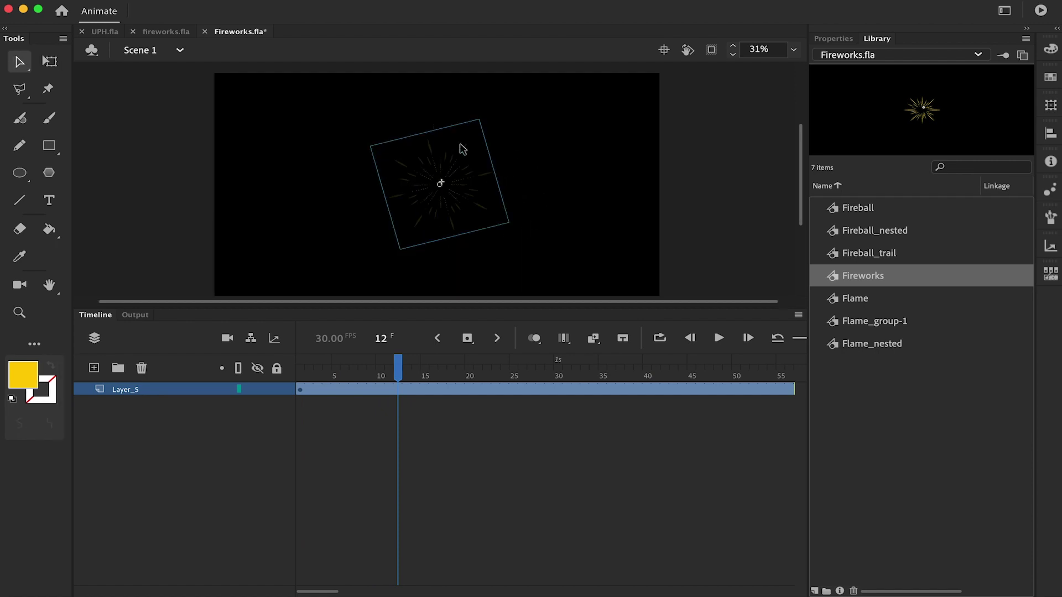
# - Move Layer_5's starting keyframe to frame 5, play the burst back and save the document
pyautogui.moveTo(380, 370); pyautogui.dragTo(335, 391)
pyautogui.press('Return')
pyautogui.press('Return')
pyautogui.press('Return')
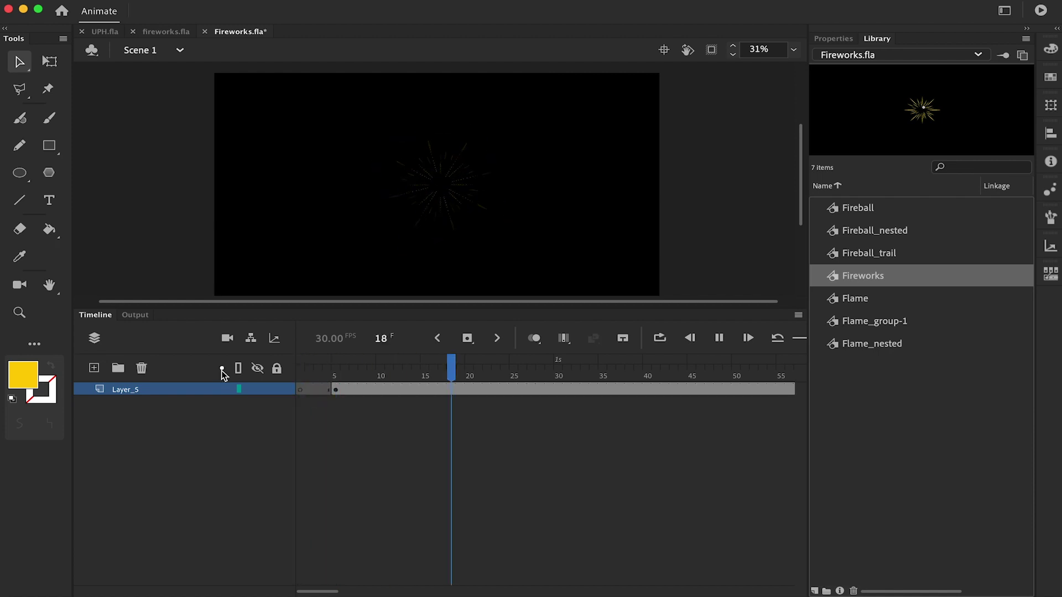
pyautogui.press('super+s')
# - Move the yellow burst left of centre, then paste a Fireworks copy at frame 19 of a new layer
pyautogui.click(469, 390)
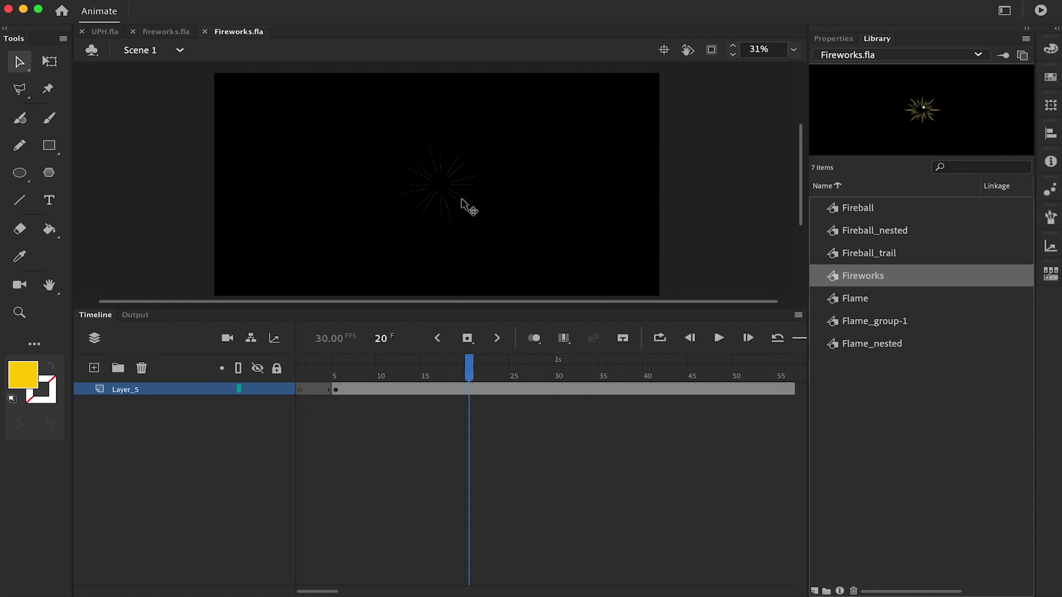
pyautogui.moveTo(426, 209); pyautogui.dragTo(375, 227)
pyautogui.click(94, 368)
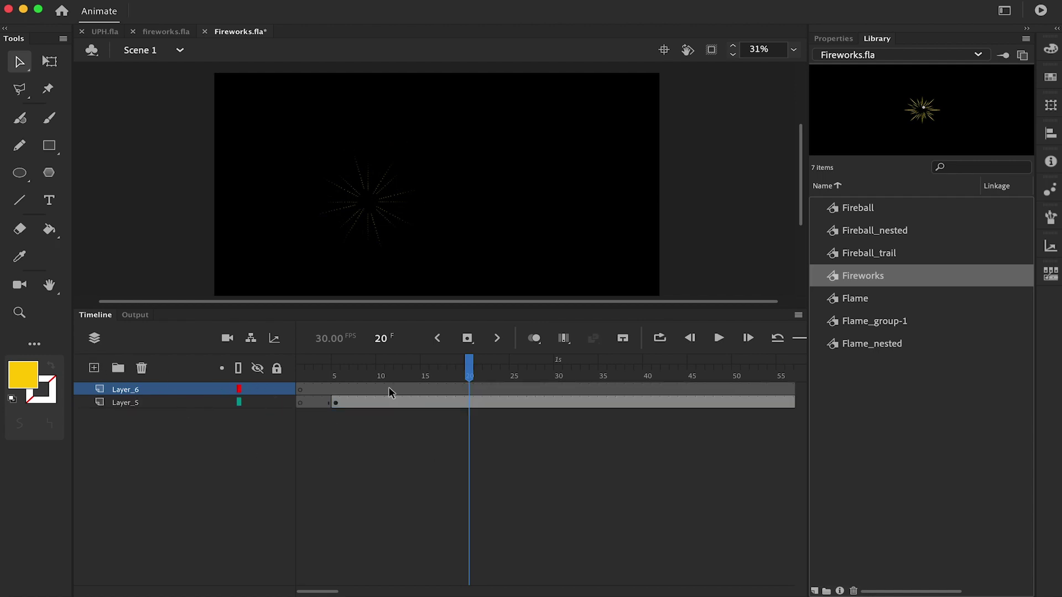
pyautogui.click(460, 389)
pyautogui.press('super+v')
# - Enlarge and rotate the pasted Fireworks instance to about 1114 by 1131 px and tint it orange (255, 102, 0) at 100%
pyautogui.press('q')
pyautogui.moveTo(507, 115); pyautogui.dragTo(576, 100)
pyautogui.click(833, 38)
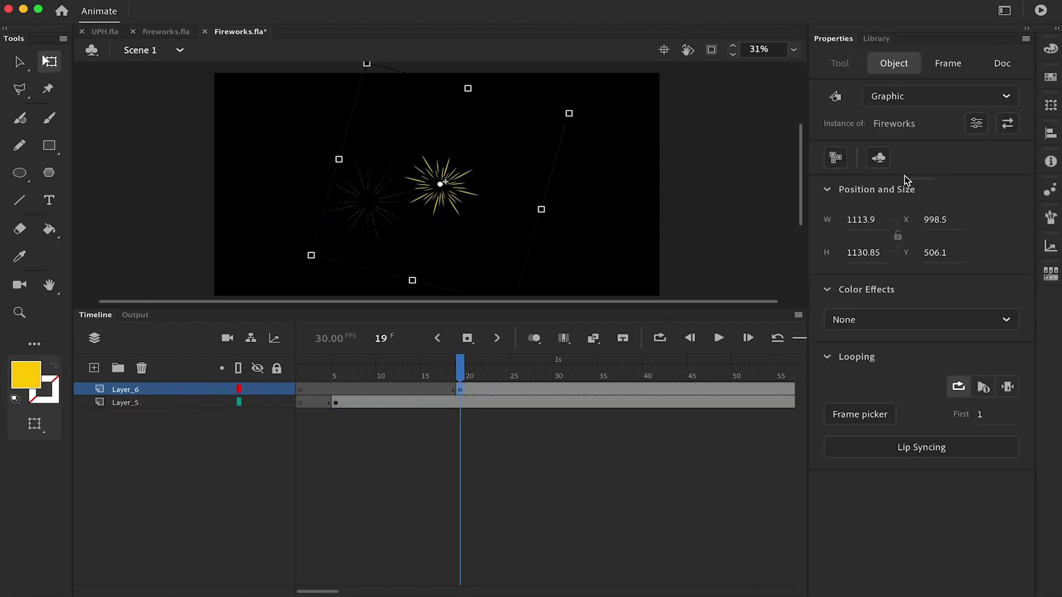
pyautogui.click(913, 320)
pyautogui.click(855, 391)
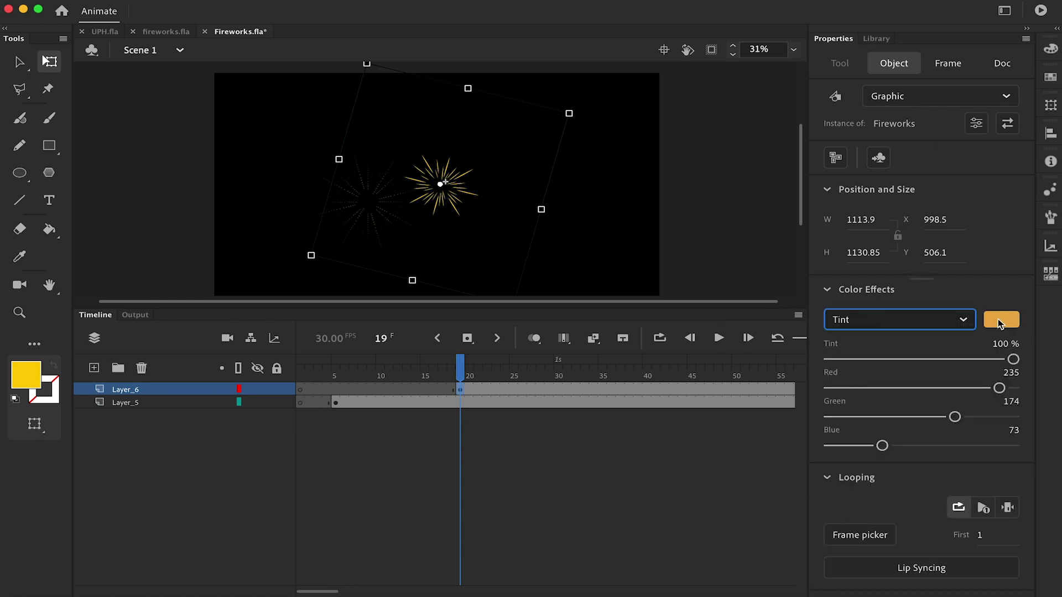
pyautogui.click(1001, 318)
pyautogui.click(923, 413)
# - Scale down the orange burst at frame 23 and move its Layer_6 keyframe to frame 42
pyautogui.moveTo(460, 365); pyautogui.dragTo(498, 366)
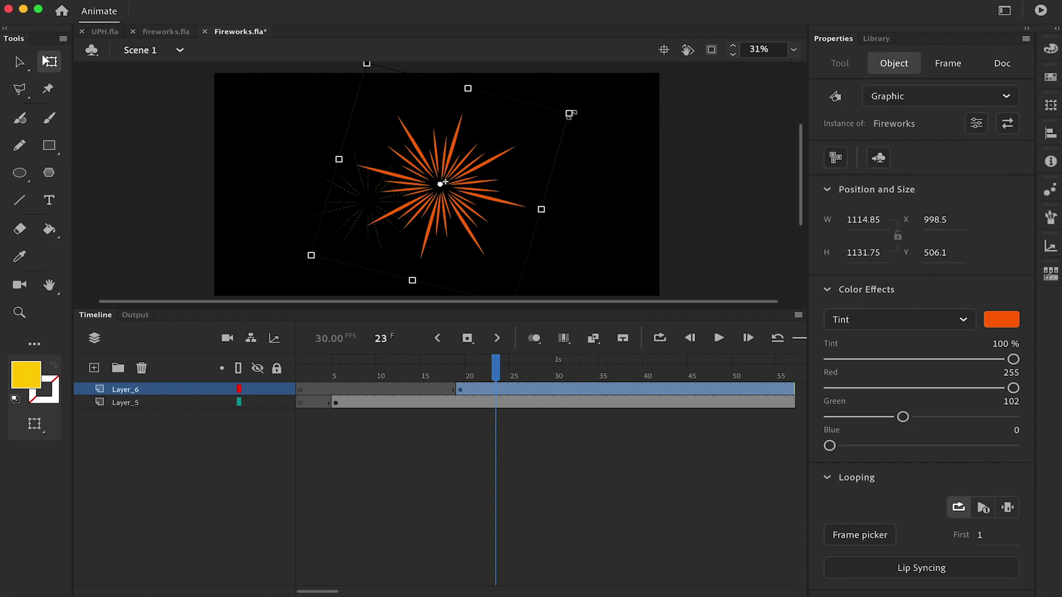
pyautogui.moveTo(569, 113); pyautogui.dragTo(540, 117)
pyautogui.press('v')
pyautogui.moveTo(495, 366); pyautogui.dragTo(550, 387)
pyautogui.click(496, 200)
pyautogui.moveTo(465, 389); pyautogui.dragTo(667, 390)
# - Add Layer_7 with a keyframe at frame 25 and paste another Fireworks instance into it
pyautogui.click(94, 369)
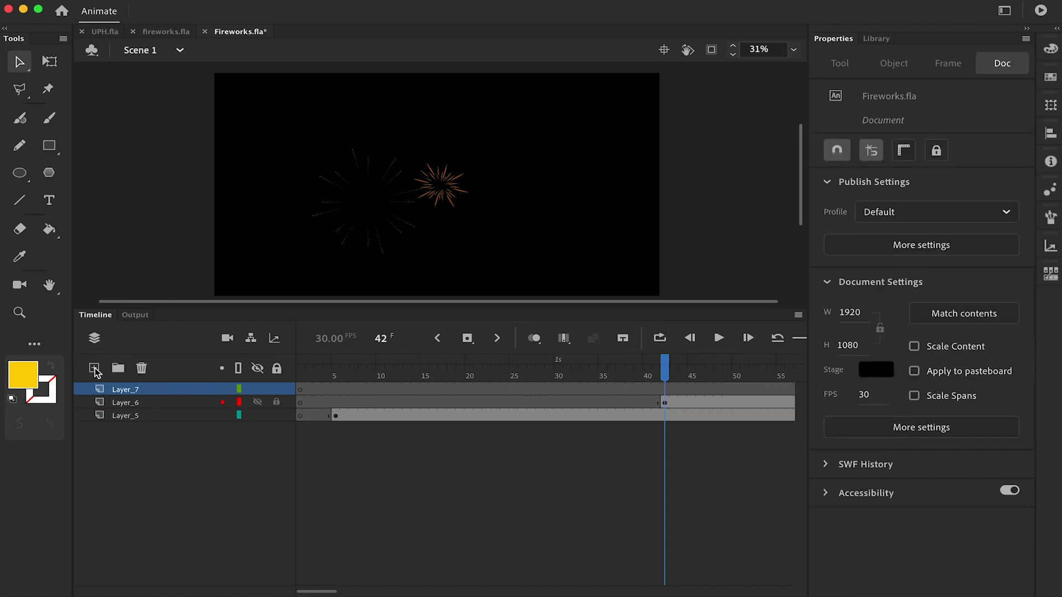
pyautogui.click(479, 390)
pyautogui.click(513, 389)
pyautogui.press('F6')
pyautogui.press('super+v')
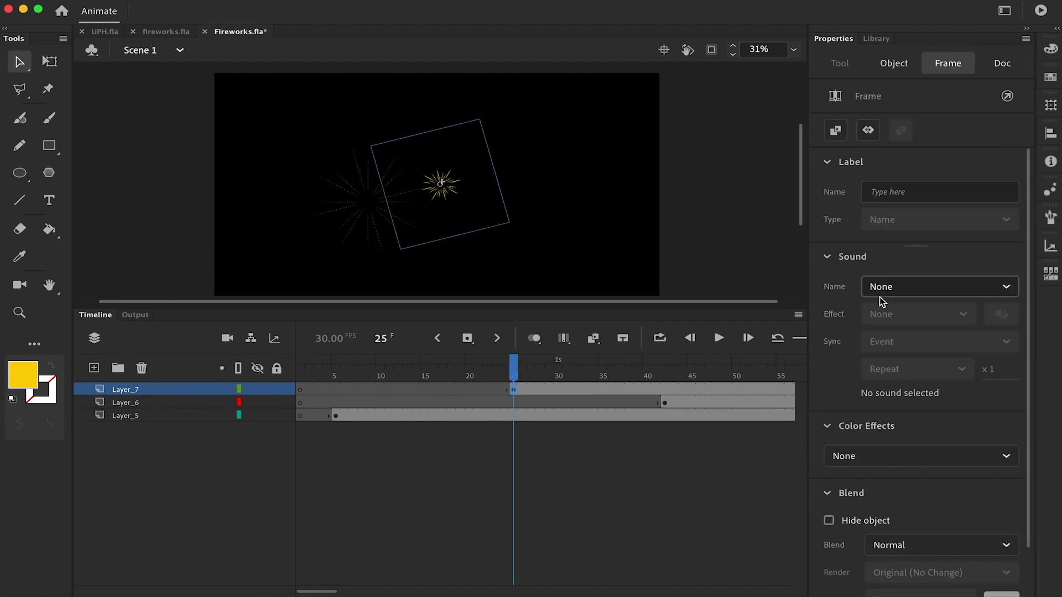
# - Rotate and enlarge Layer_7's burst to about 761 by 749 px and tint it green (0, 255, 0) at 100%
pyautogui.press('q')
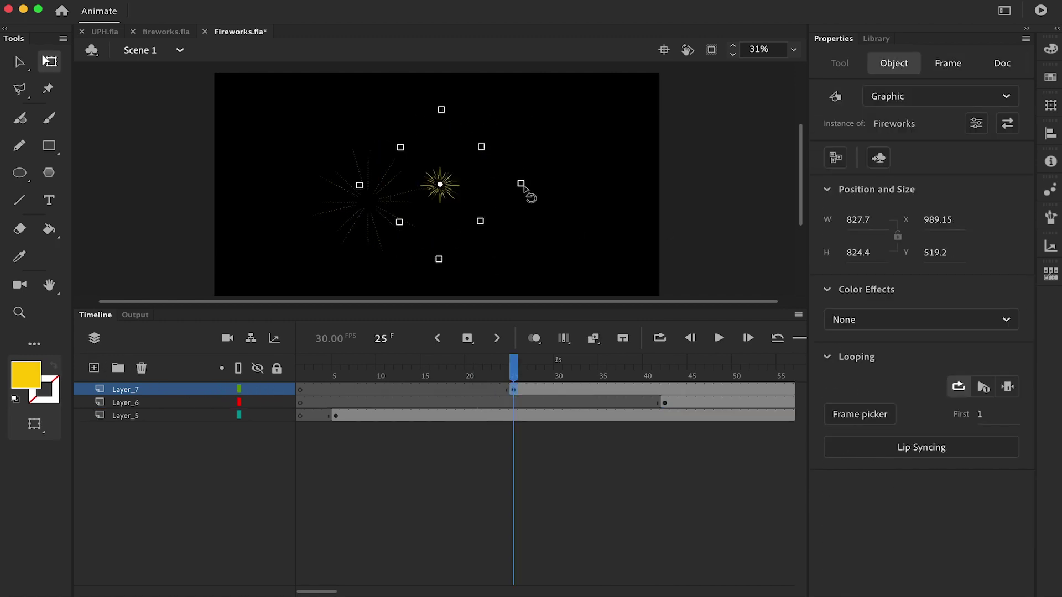
pyautogui.moveTo(523, 235); pyautogui.dragTo(535, 250)
pyautogui.click(922, 320)
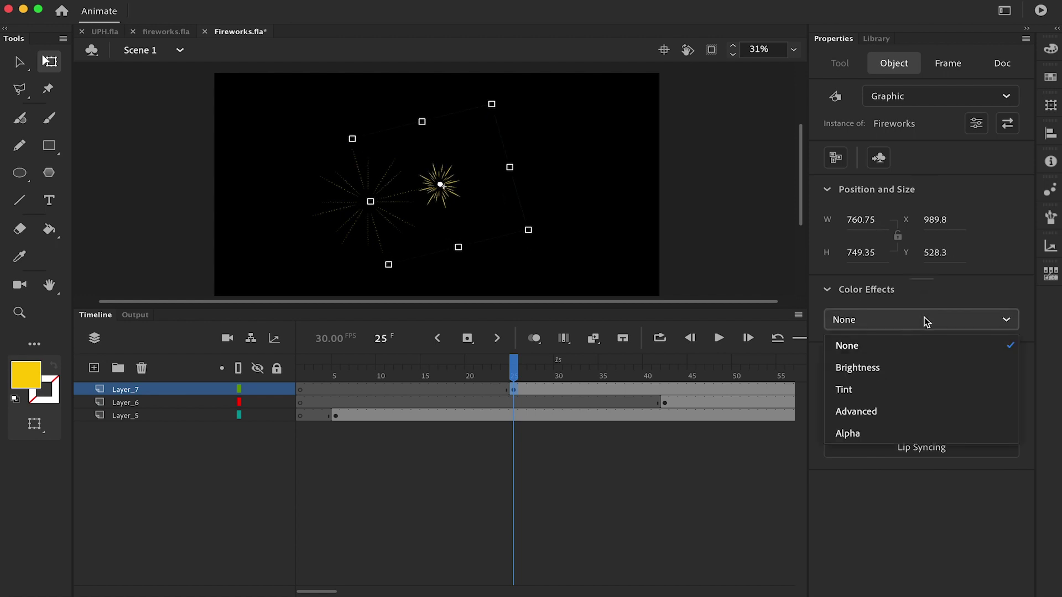
pyautogui.click(852, 390)
pyautogui.click(1002, 320)
pyautogui.click(834, 367)
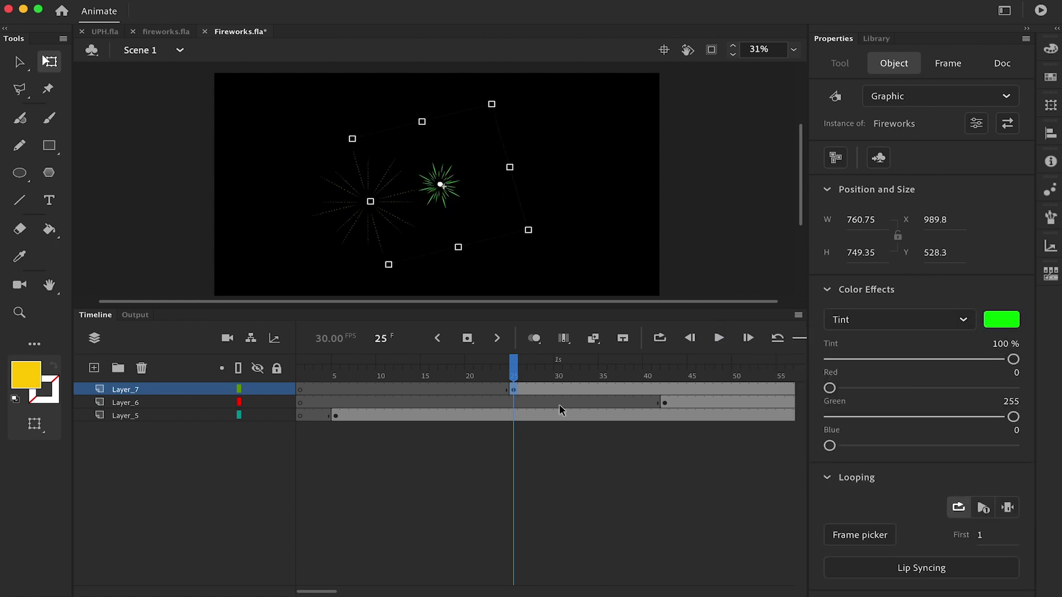
# - Play the animation and move the green burst toward the lower right of the stage at frame 31
pyautogui.press('v')
pyautogui.click(327, 376)
pyautogui.press('Return')
pyautogui.moveTo(472, 205); pyautogui.dragTo(566, 240)
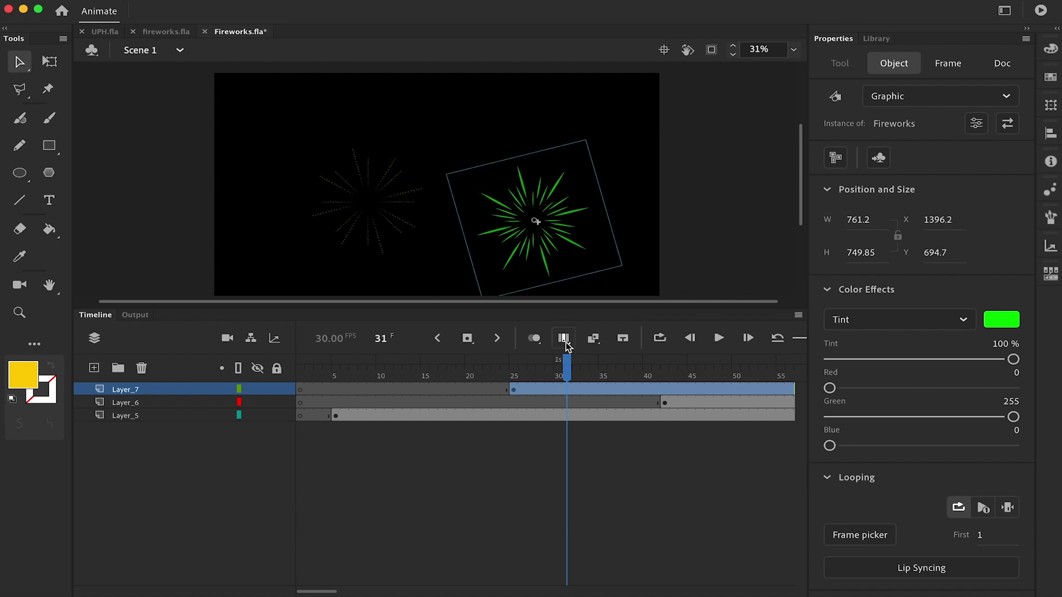
# - Scrub past the green burst and move the orange burst's Layer_6 keyframe to frame 37
pyautogui.moveTo(567, 365); pyautogui.dragTo(718, 377)
pyautogui.click(666, 405)
pyautogui.moveTo(666, 405); pyautogui.dragTo(621, 406)
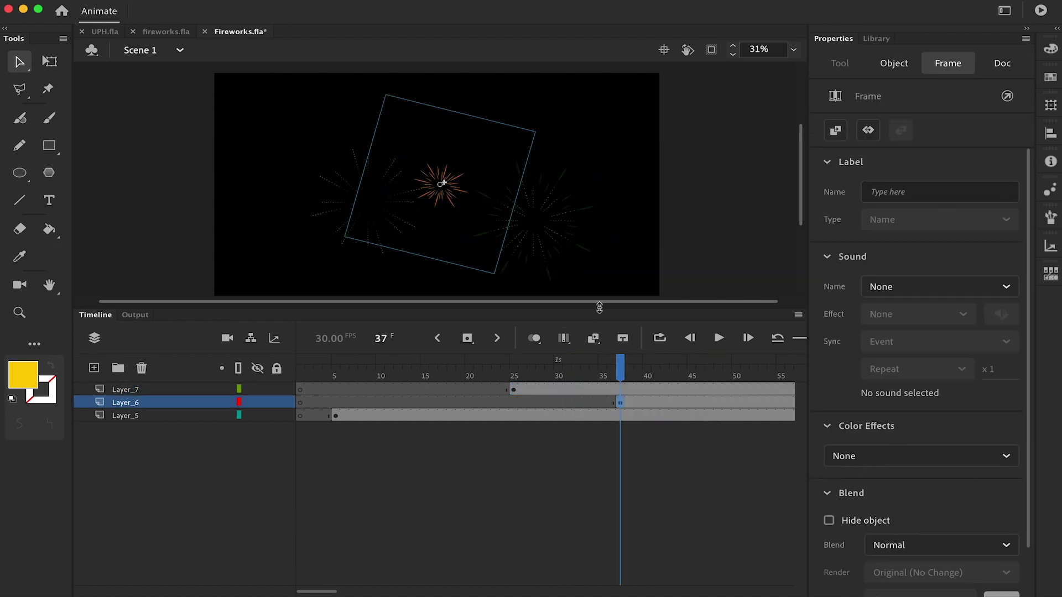
# - Make more room for the stage, test the movie with all three bursts, close the preview and save the document
pyautogui.moveTo(599, 308); pyautogui.dragTo(598, 405)
pyautogui.moveTo(605, 251); pyautogui.dragTo(577, 289)
pyautogui.press('Return')
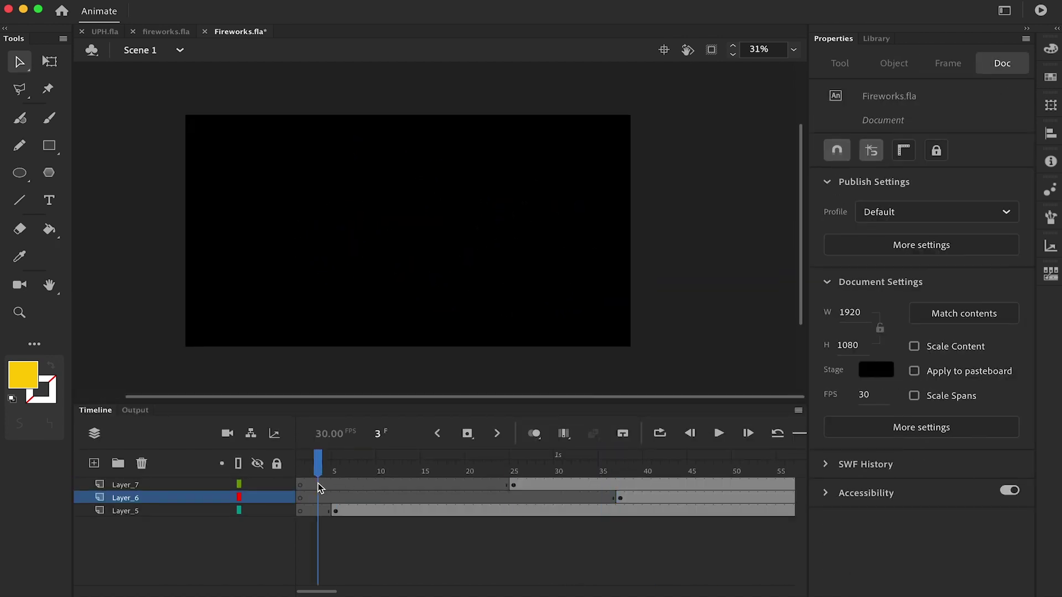
pyautogui.press('super+Return')
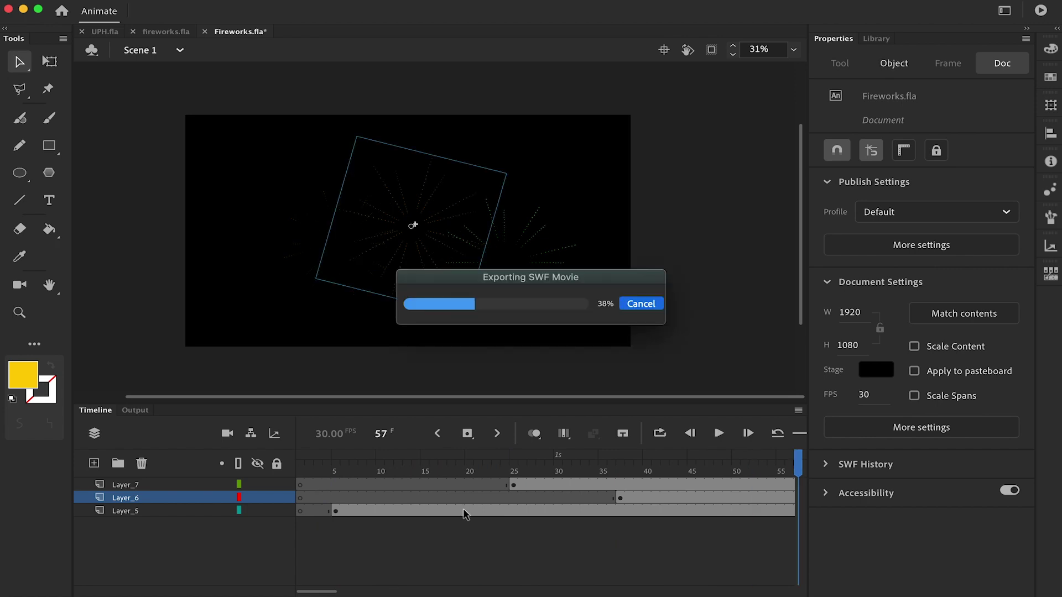
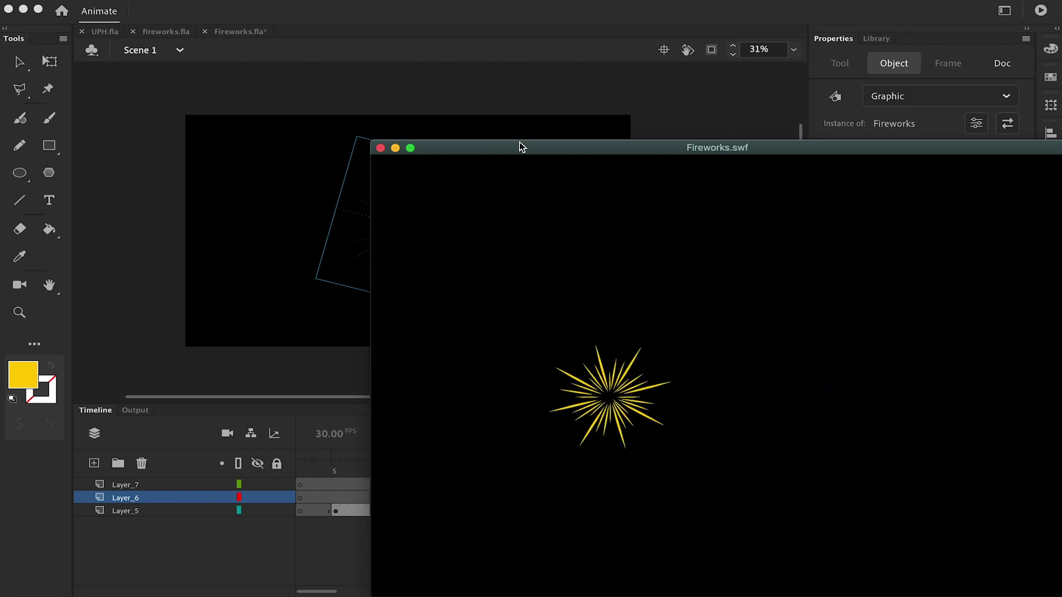
pyautogui.moveTo(522, 146); pyautogui.dragTo(308, 76)
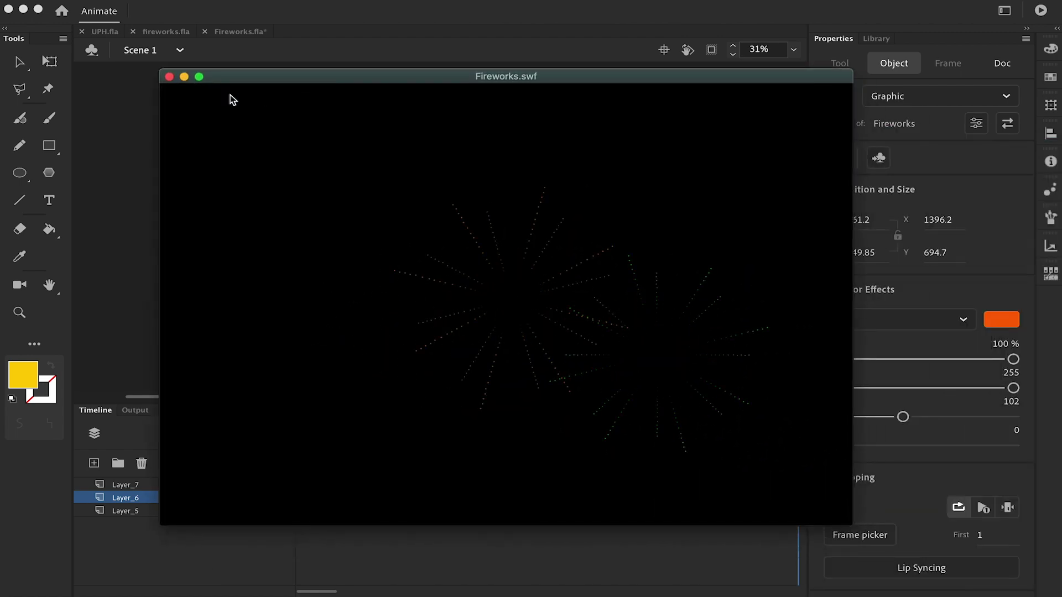
pyautogui.click(169, 76)
pyautogui.click(671, 301)
pyautogui.press('cmd+s')
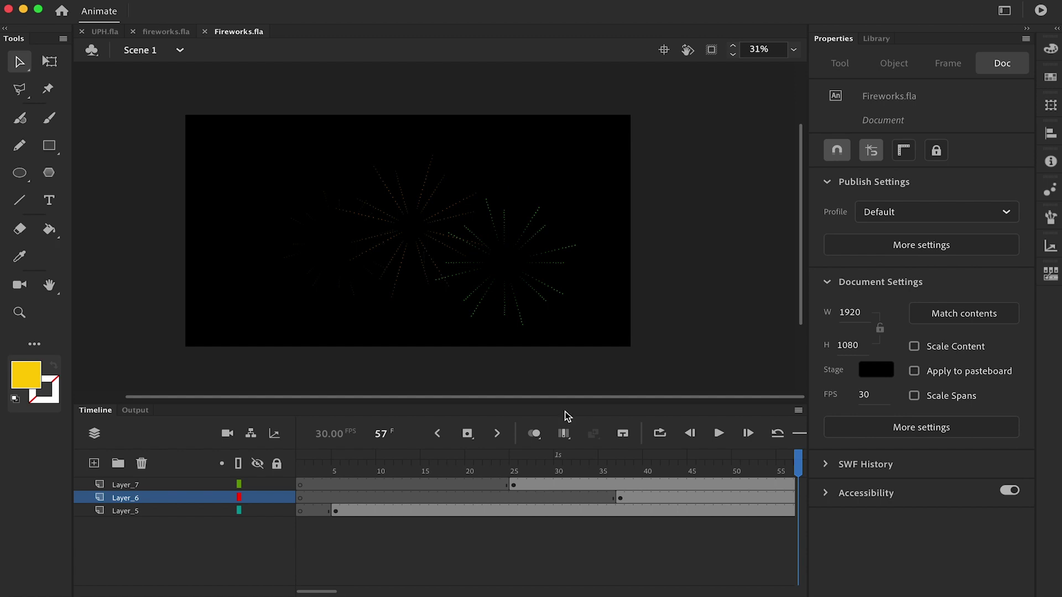
# - Insert nine frames at frame 3 across all three layers to delay the bursts
pyautogui.click(728, 511)
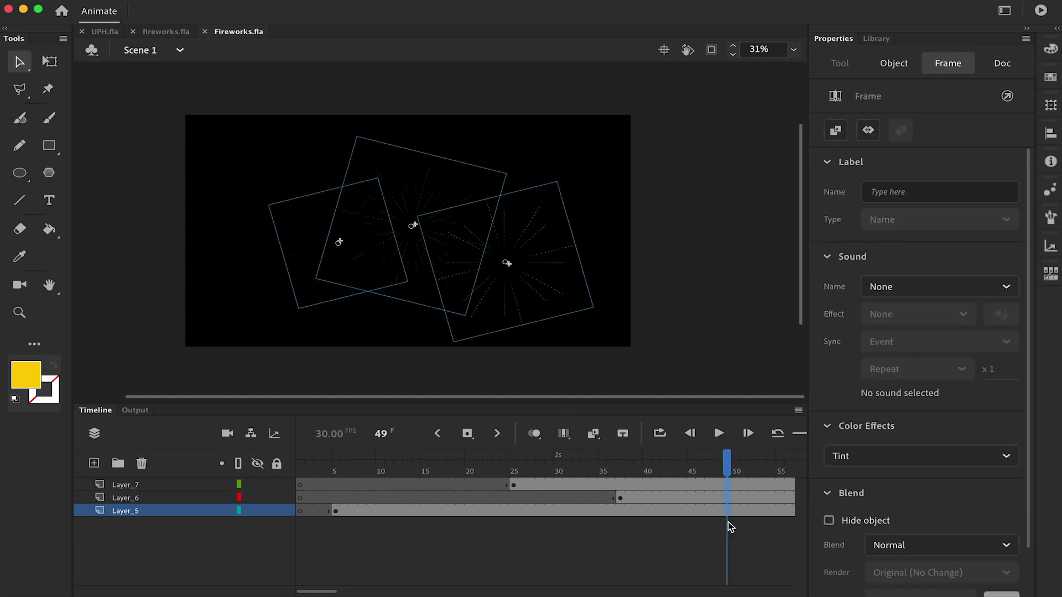
pyautogui.moveTo(728, 468); pyautogui.dragTo(318, 513)
pyautogui.press('F5')
pyautogui.press('F5')
pyautogui.press('F5')
pyautogui.press('F5')
pyautogui.press('F5')
pyautogui.press('F5')
pyautogui.press('F5')
pyautogui.press('F5')
pyautogui.press('F5')
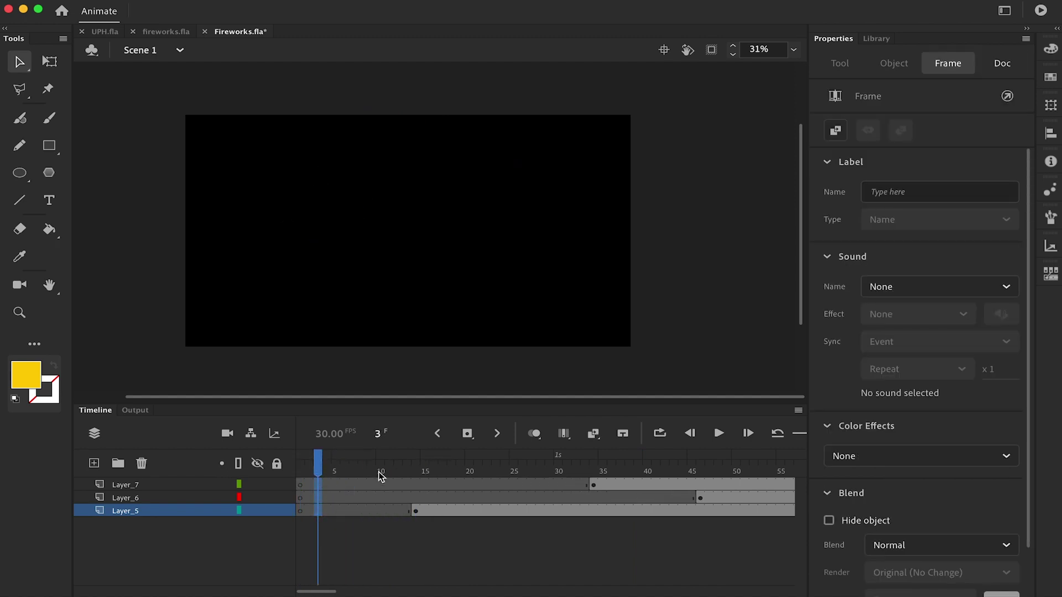
# - Examine the yellow burst up close at frame 28 and open its Fireworks symbol for editing
pyautogui.moveTo(380, 476); pyautogui.dragTo(539, 469)
pyautogui.press('z')
pyautogui.click(330, 212)
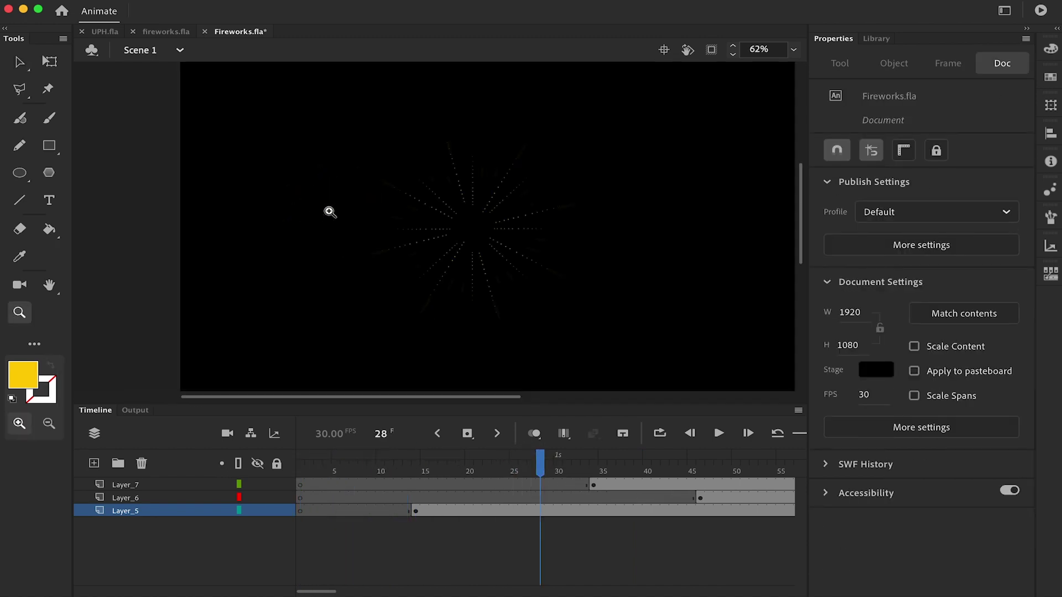
pyautogui.click(514, 230)
pyautogui.press('v')
pyautogui.click(451, 294)
pyautogui.doubleClick(454, 293)
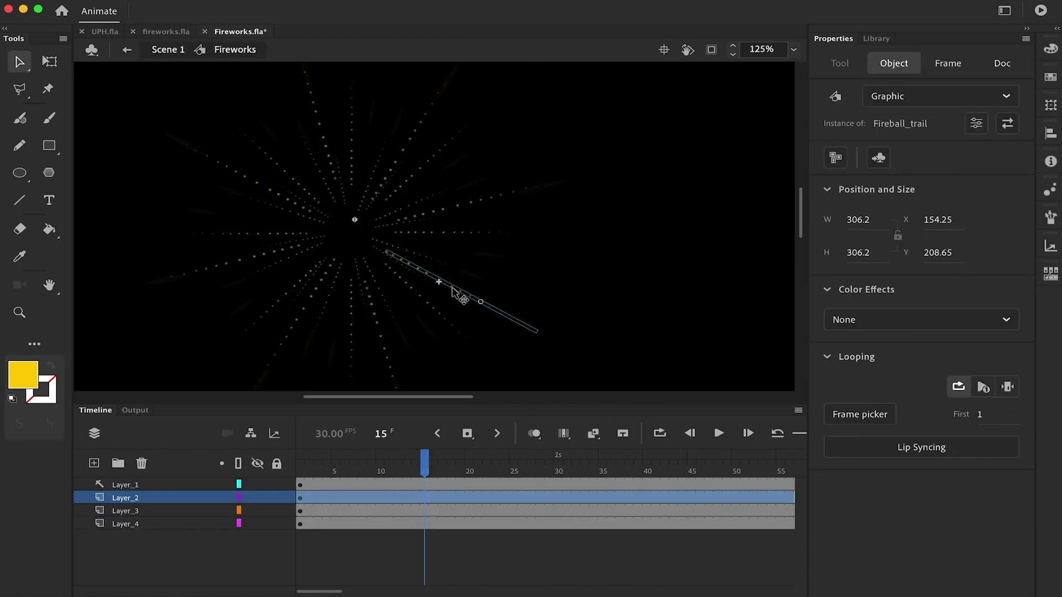
pyautogui.click(176, 50)
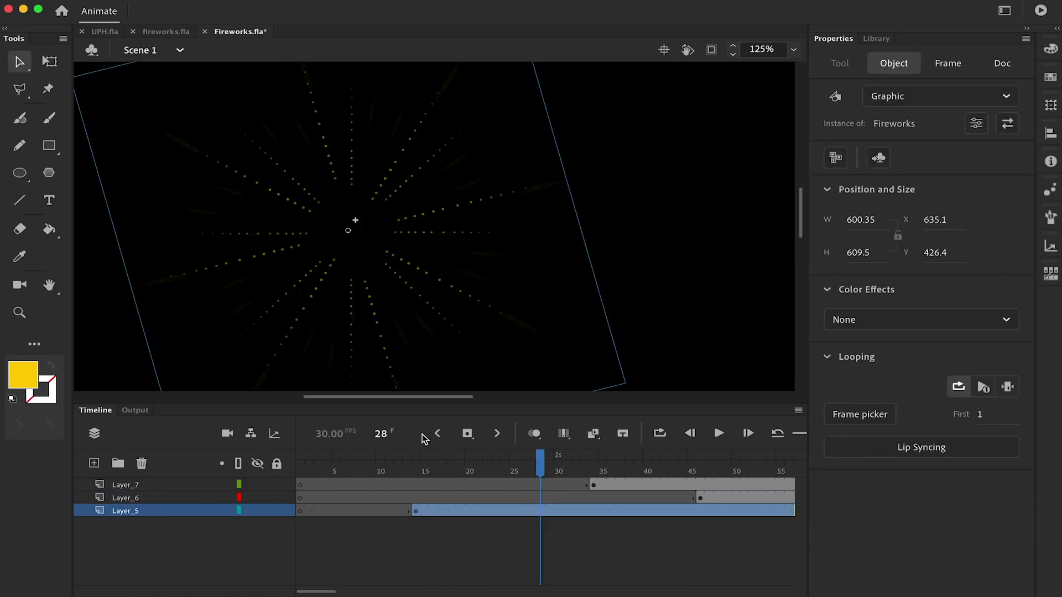
pyautogui.doubleClick(410, 269)
# - Move the first keyframes of all four Fireworks layers to frame 30 and turn Layer_1 from a guide into a normal layer
pyautogui.click(300, 525)
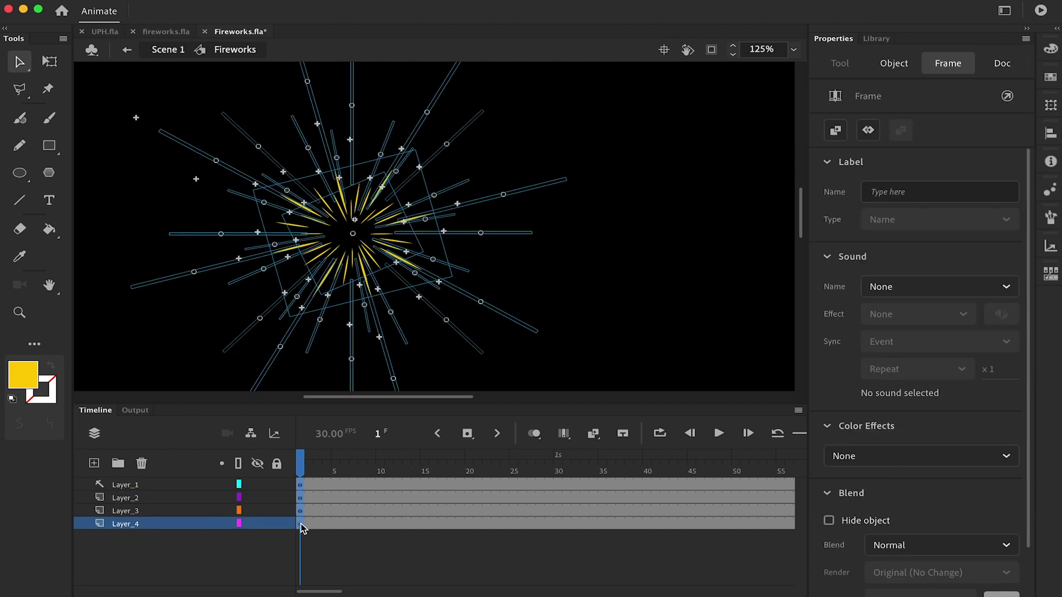
pyautogui.moveTo(555, 527); pyautogui.dragTo(557, 526)
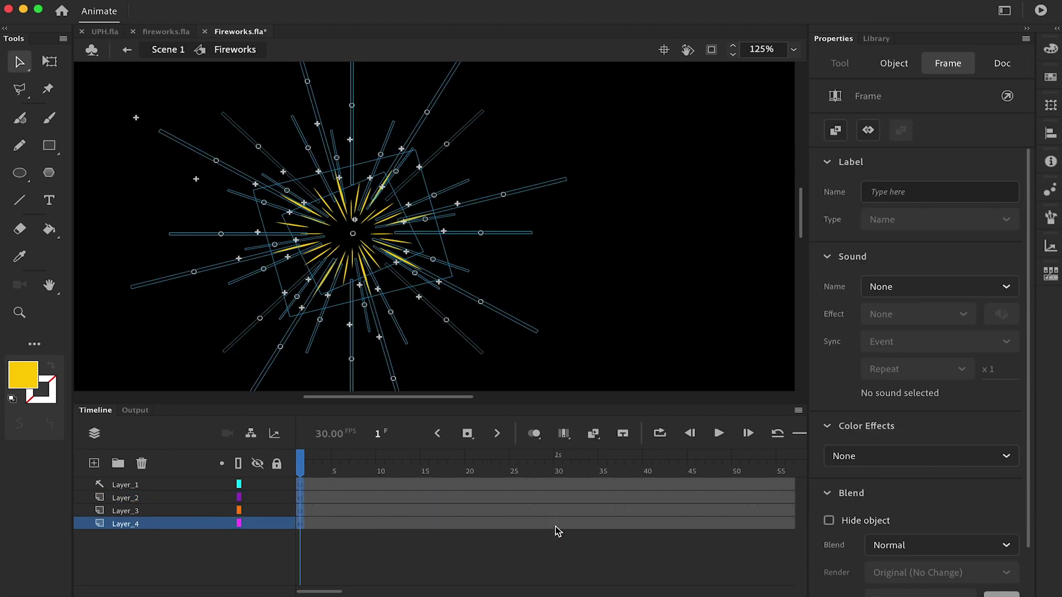
pyautogui.rightClick(169, 484)
pyautogui.click(193, 421)
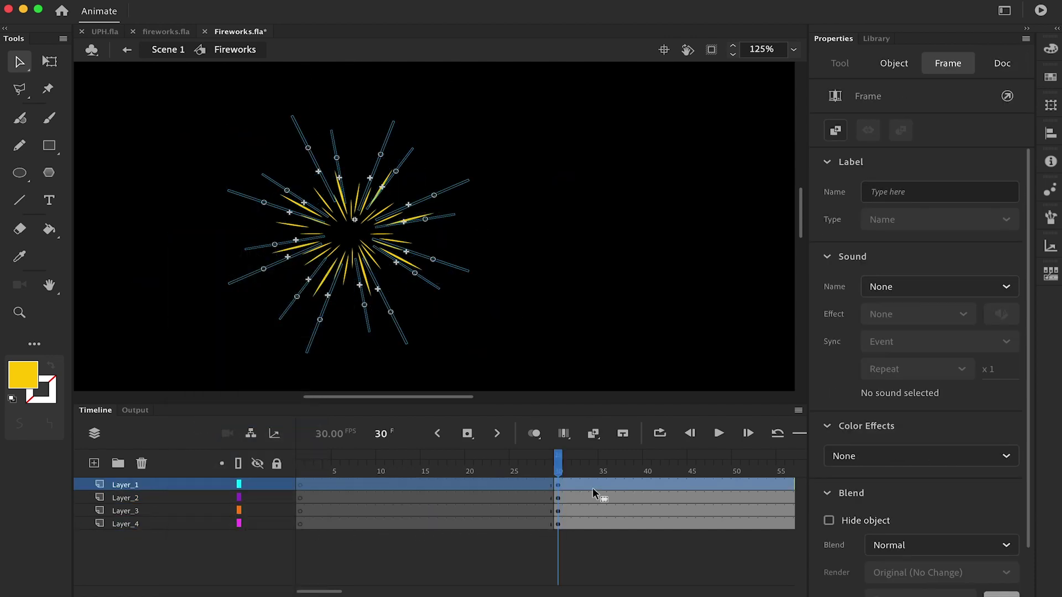
# - Add a new layer above the burst layers and place a single Fireball_trail copy in its first frame
pyautogui.moveTo(541, 470); pyautogui.dragTo(685, 464)
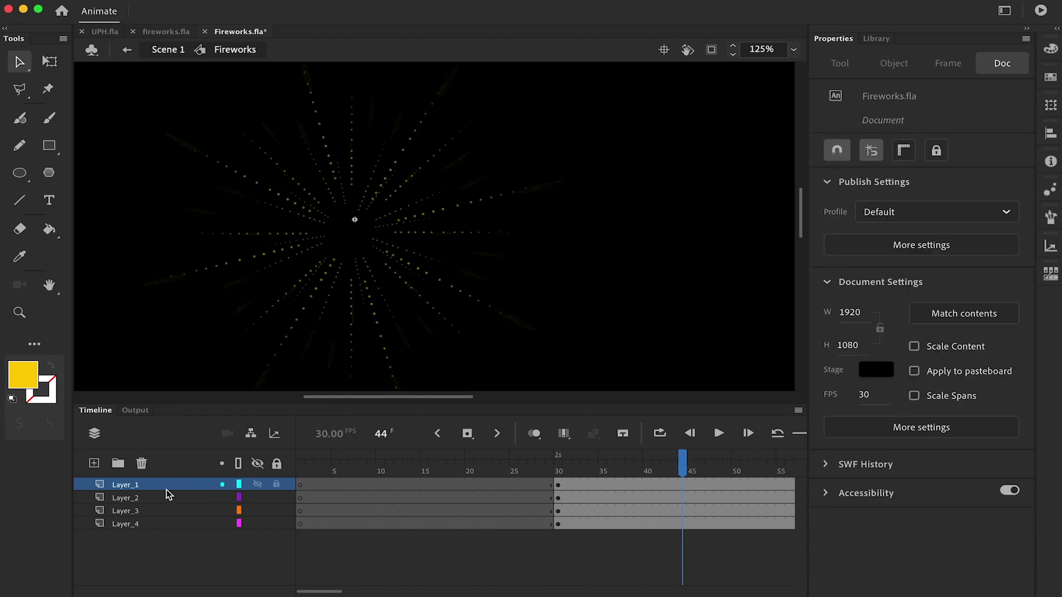
pyautogui.click(94, 464)
pyautogui.click(303, 485)
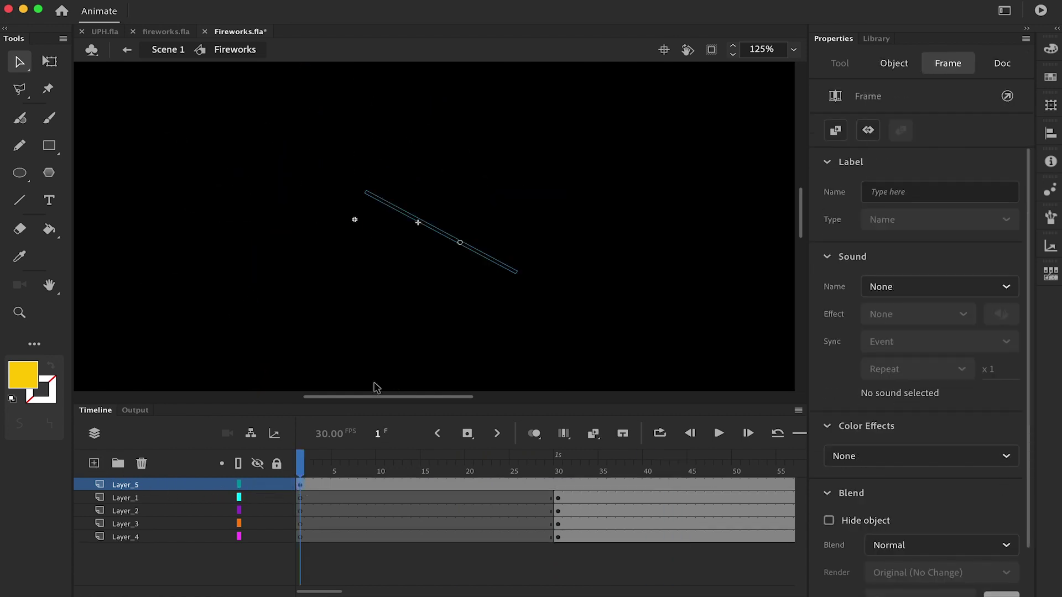
pyautogui.moveTo(312, 474); pyautogui.dragTo(514, 474)
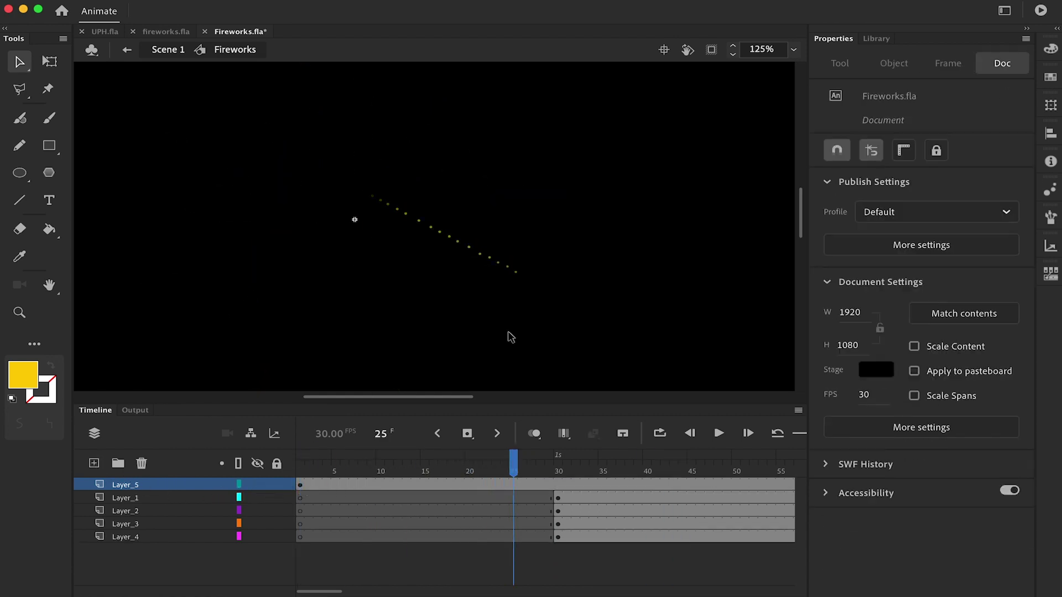
# - Rotate the Fireball_trail copy nearly upright and position it directly beneath the burst's center, checking it against the burst at frame 32
pyautogui.click(512, 270)
pyautogui.press('q')
pyautogui.moveTo(520, 229); pyautogui.dragTo(447, 148)
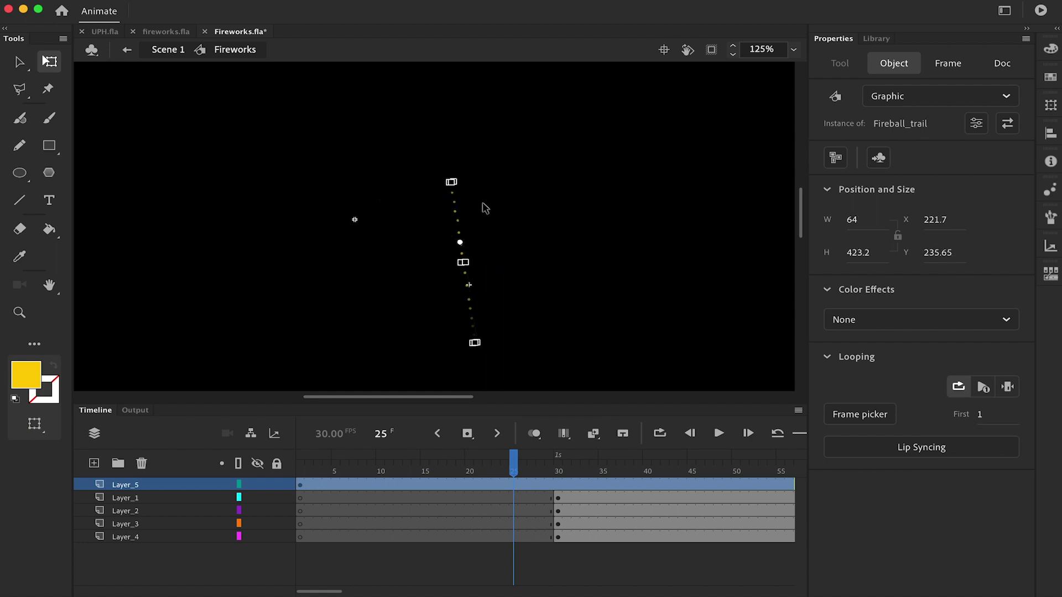
pyautogui.press('v')
pyautogui.moveTo(464, 261); pyautogui.dragTo(368, 299)
pyautogui.moveTo(340, 462); pyautogui.dragTo(575, 462)
pyautogui.press('super+minus')
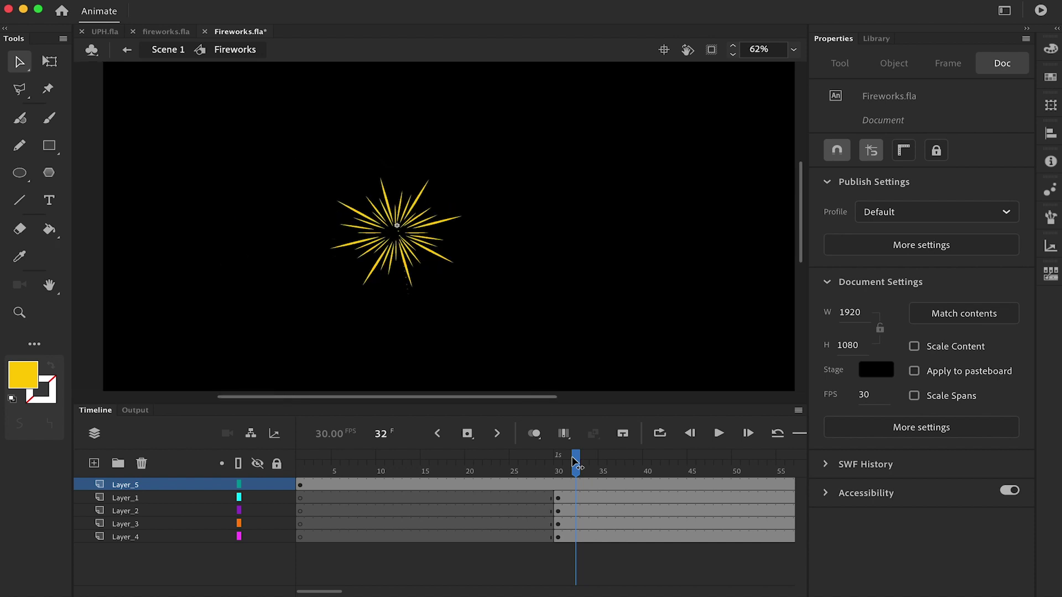
pyautogui.click(408, 298)
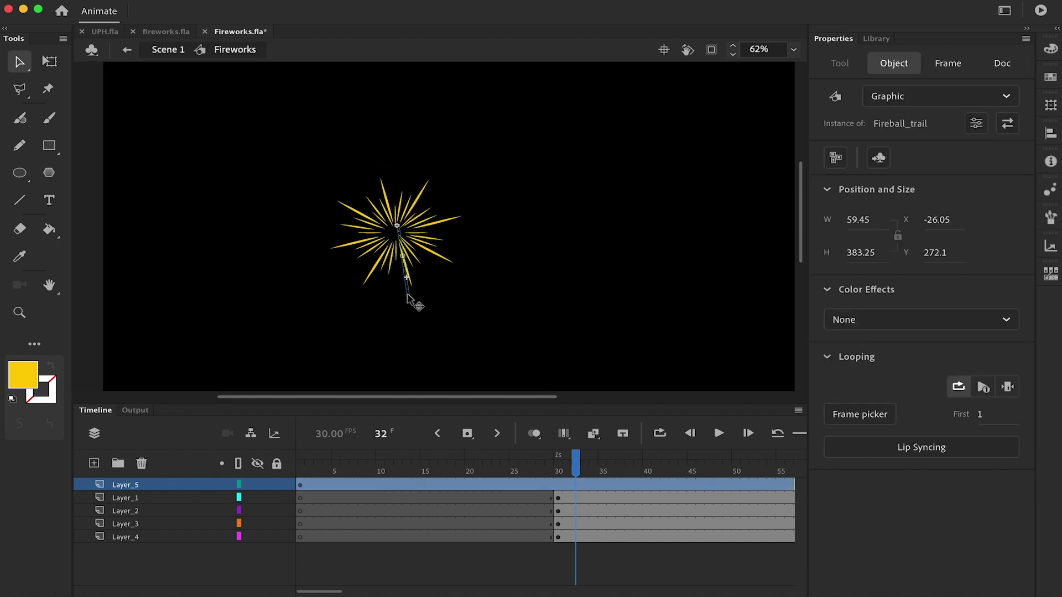
# - Insert nine frames before the first keyframes of the four burst layers, delaying the explosion to frame 39
pyautogui.moveTo(514, 498); pyautogui.dragTo(497, 539)
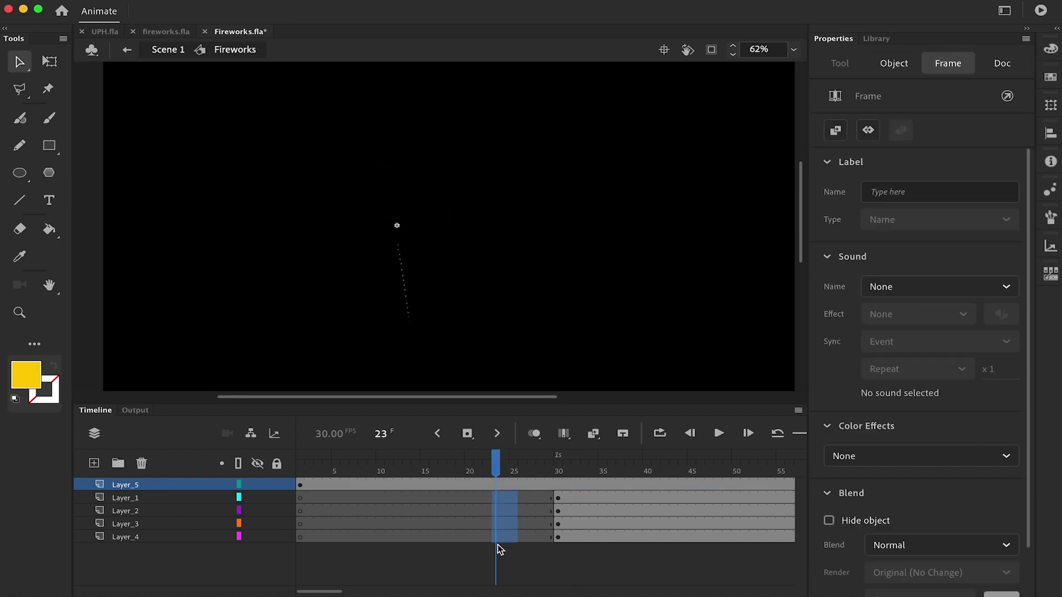
pyautogui.press('F5')
pyautogui.press('F5')
pyautogui.press('F5')
pyautogui.moveTo(526, 473); pyautogui.dragTo(362, 474)
pyautogui.moveTo(587, 494); pyautogui.dragTo(640, 498)
pyautogui.click(637, 486)
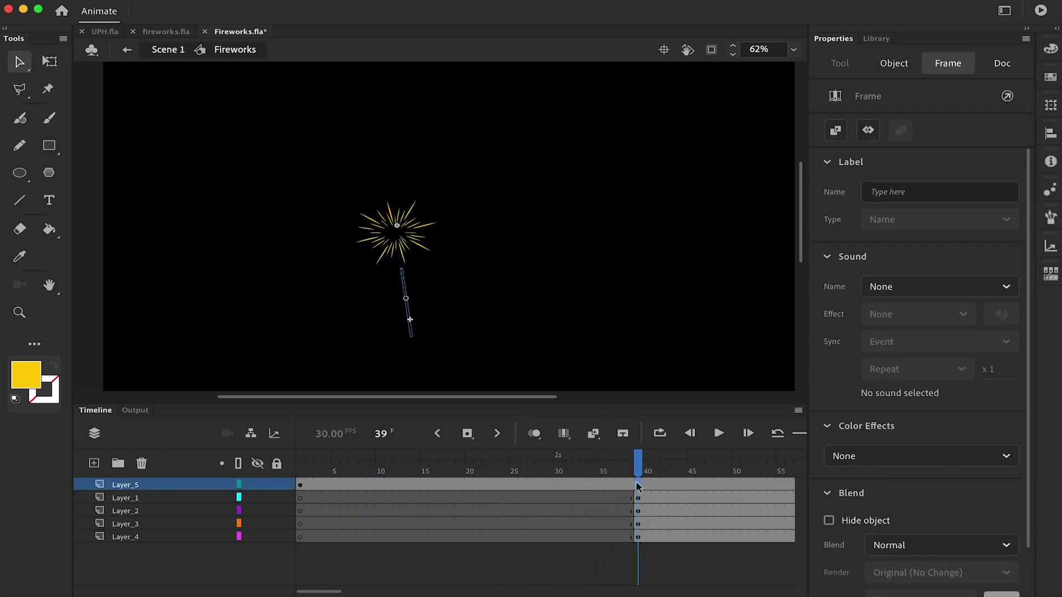
# - Move the first keyframes of the four burst layers to frame 47 and review the rising trail's timing
pyautogui.moveTo(638, 498); pyautogui.dragTo(709, 539)
pyautogui.moveTo(708, 492); pyautogui.dragTo(497, 490)
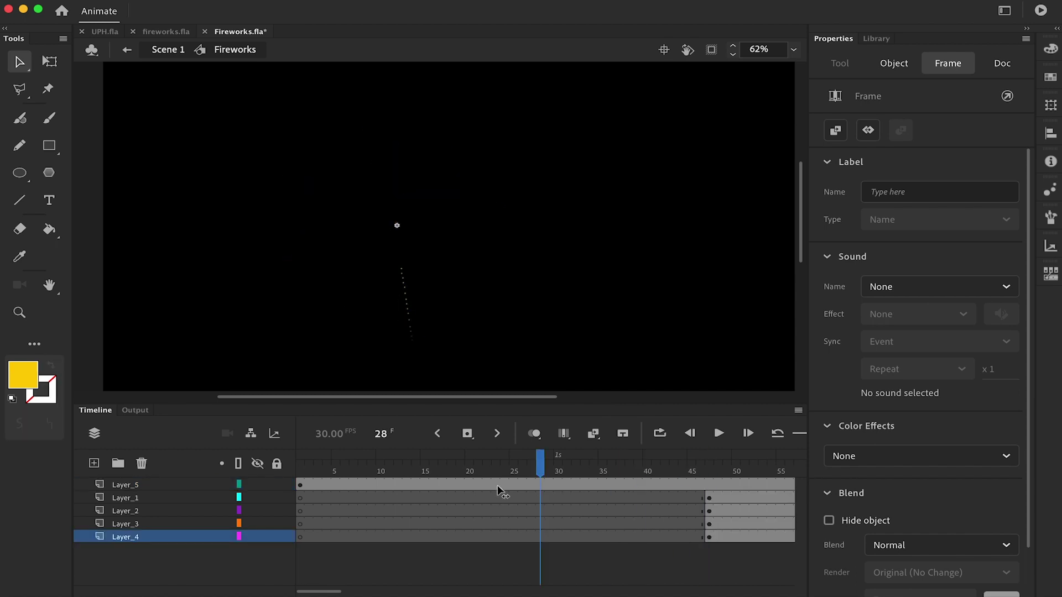
pyautogui.moveTo(682, 487); pyautogui.dragTo(217, 526)
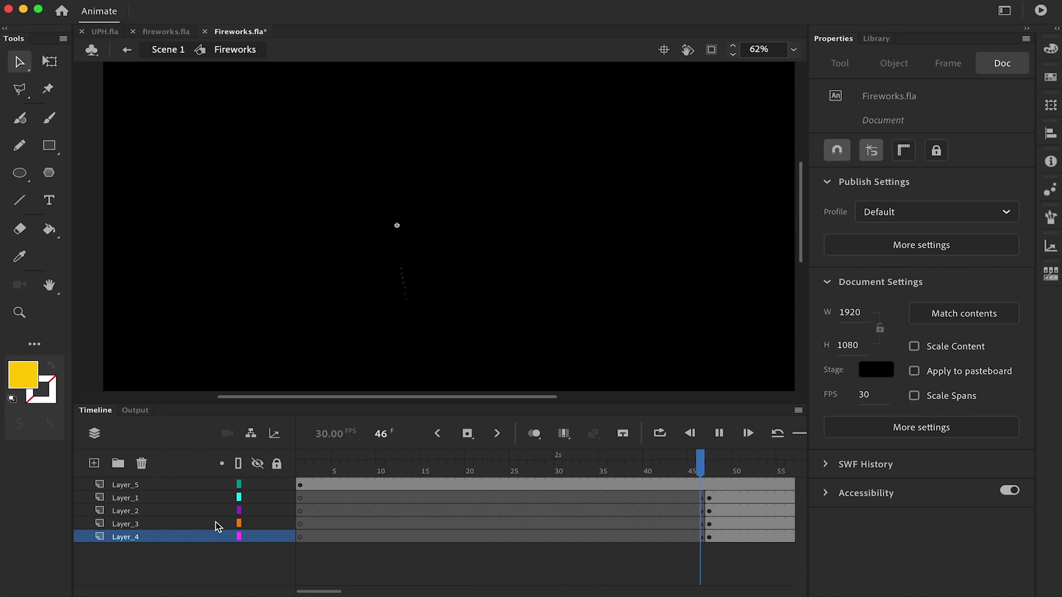
pyautogui.moveTo(472, 476); pyautogui.dragTo(588, 475)
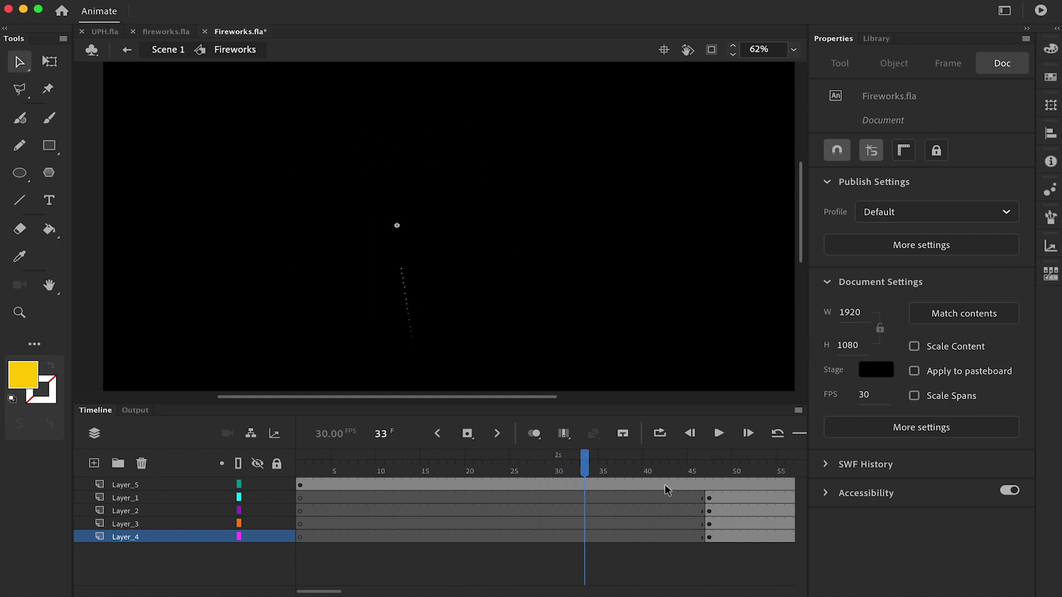
# - Move the four burst layers' first keyframes to frame 36 and add a trail keyframe there with the trail raised to the burst
pyautogui.moveTo(709, 498); pyautogui.dragTo(710, 537)
pyautogui.moveTo(710, 537); pyautogui.dragTo(612, 537)
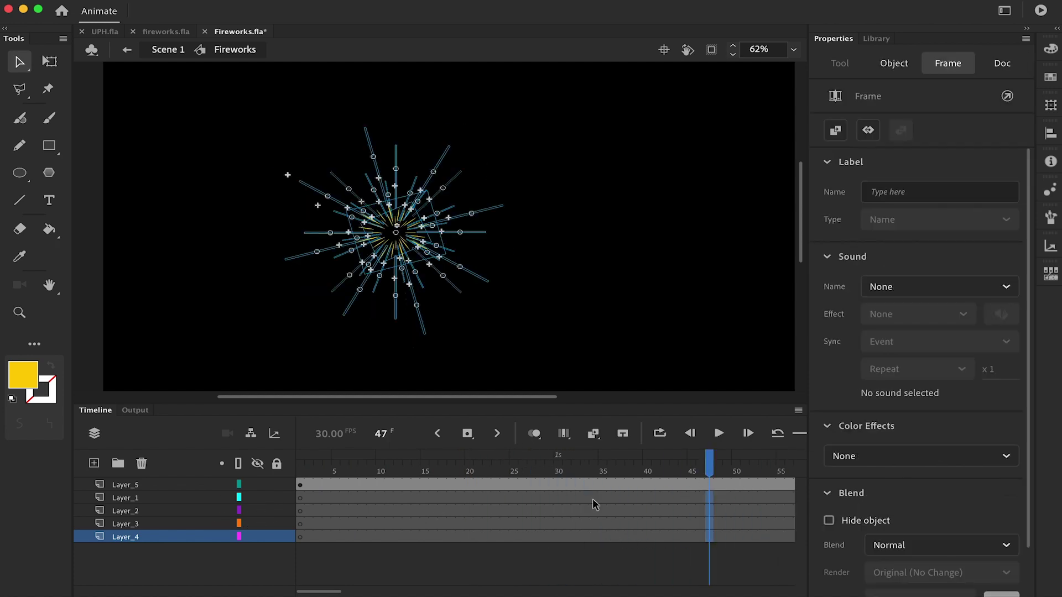
pyautogui.click(609, 484)
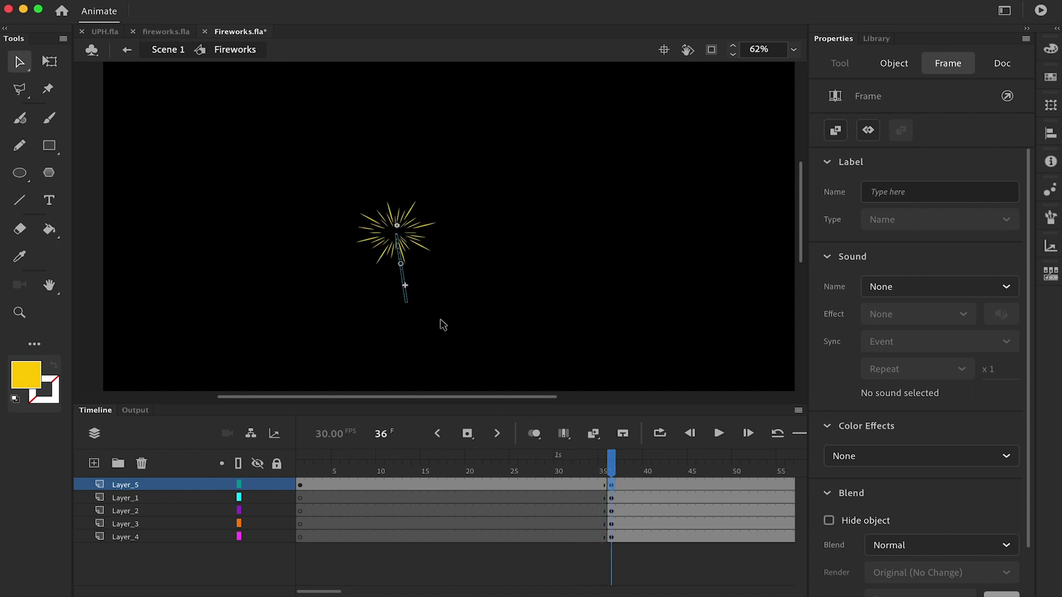
# - Set the trail's alpha to 0% at frame 36 and create a classic tween leading up to that keyframe
pyautogui.click(401, 266)
pyautogui.click(853, 328)
pyautogui.click(846, 431)
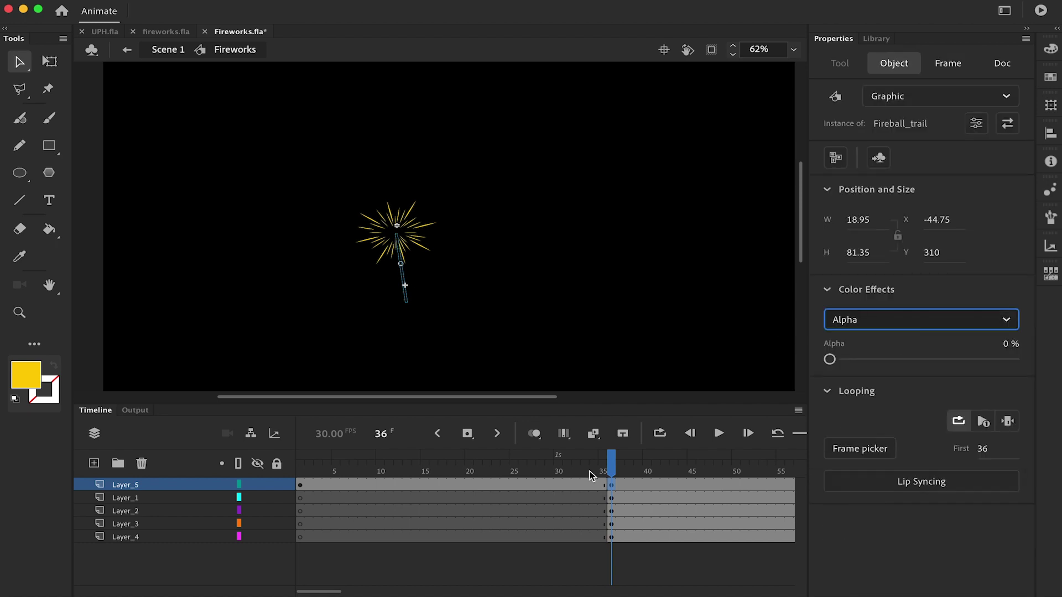
pyautogui.rightClick(572, 484)
pyautogui.click(639, 222)
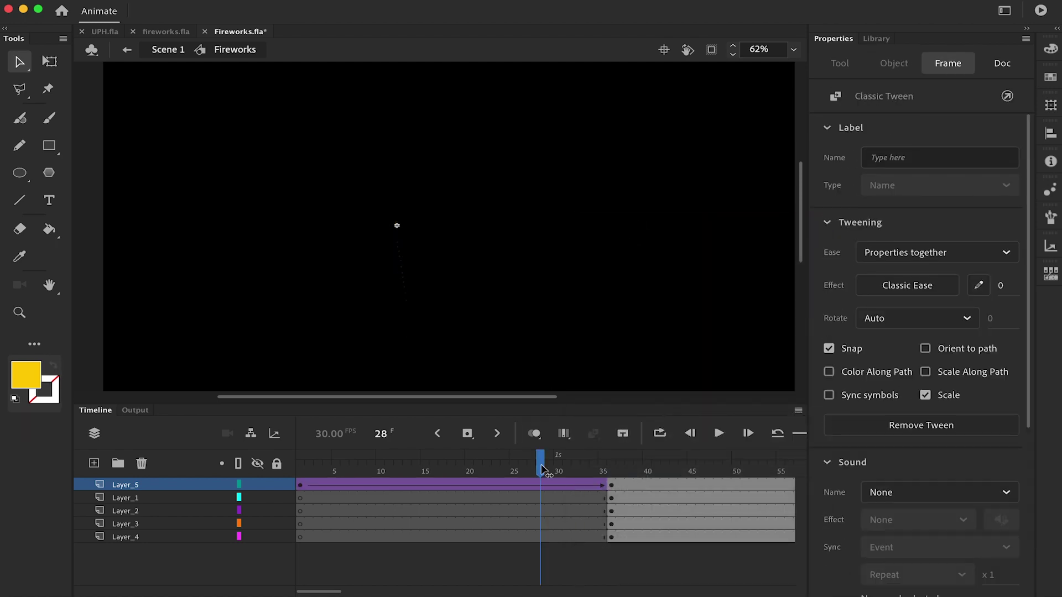
pyautogui.click(437, 484)
# - Shift the artwork on the burst layers at frame 36 slightly up and left to line up with the trail's path
pyautogui.moveTo(437, 484); pyautogui.dragTo(612, 536)
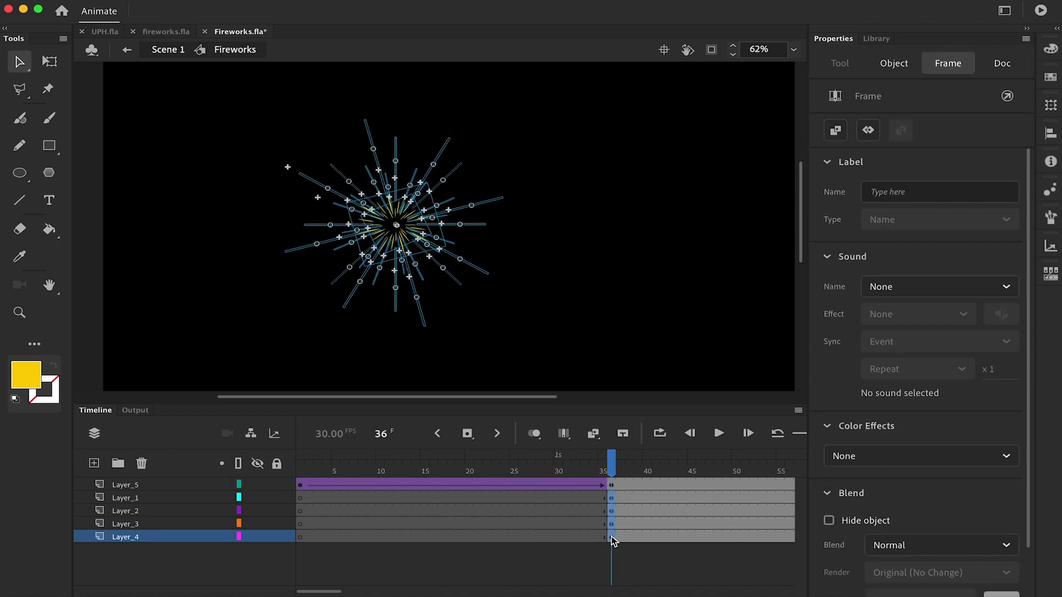
pyautogui.moveTo(609, 468); pyautogui.dragTo(612, 538)
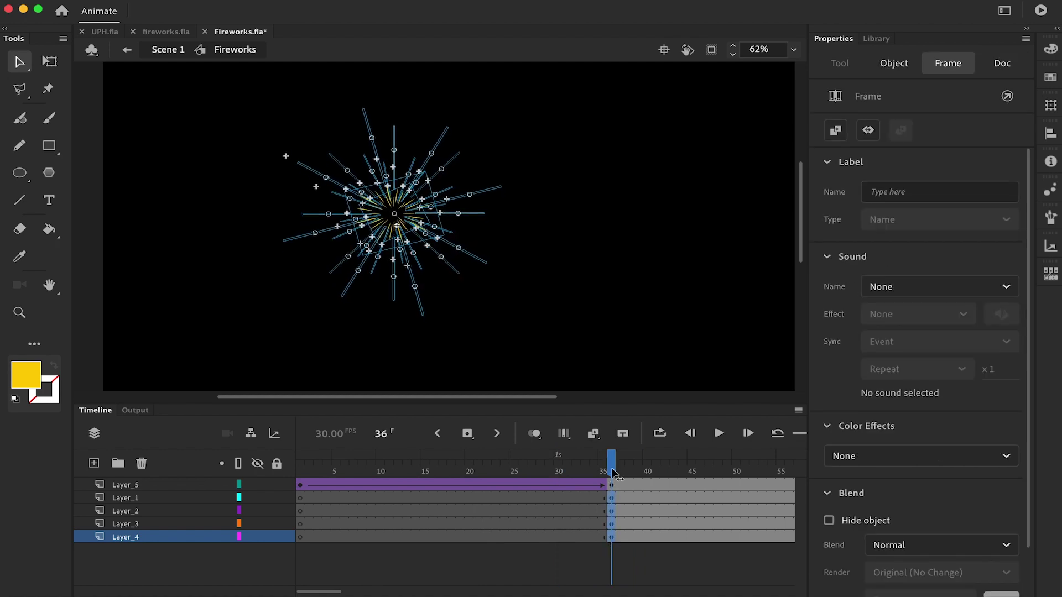
pyautogui.moveTo(612, 472); pyautogui.dragTo(611, 539)
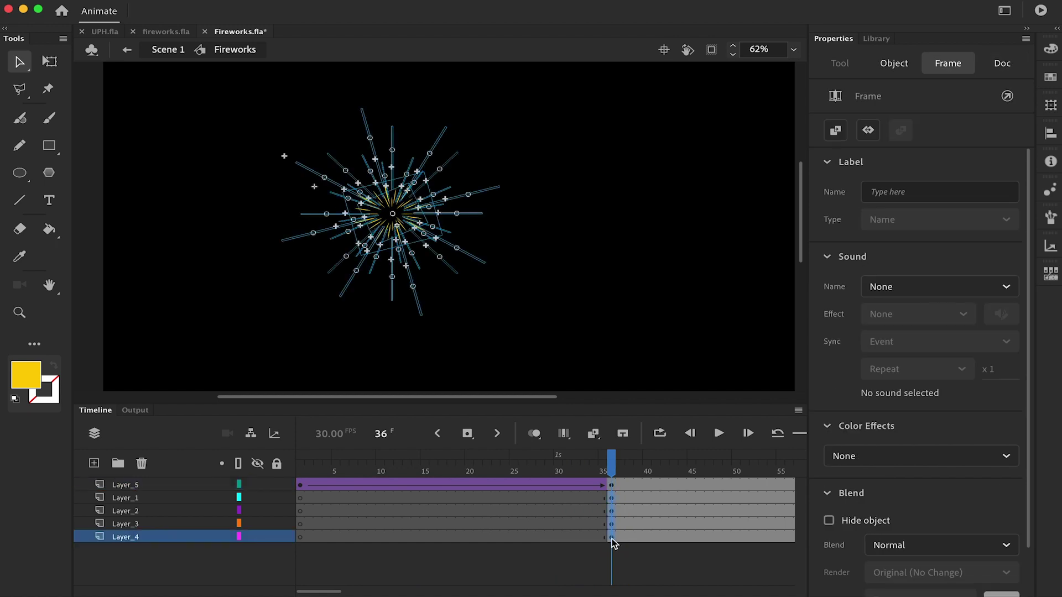
pyautogui.moveTo(614, 468); pyautogui.dragTo(610, 541)
pyautogui.click(611, 470)
pyautogui.moveTo(611, 469); pyautogui.dragTo(558, 483)
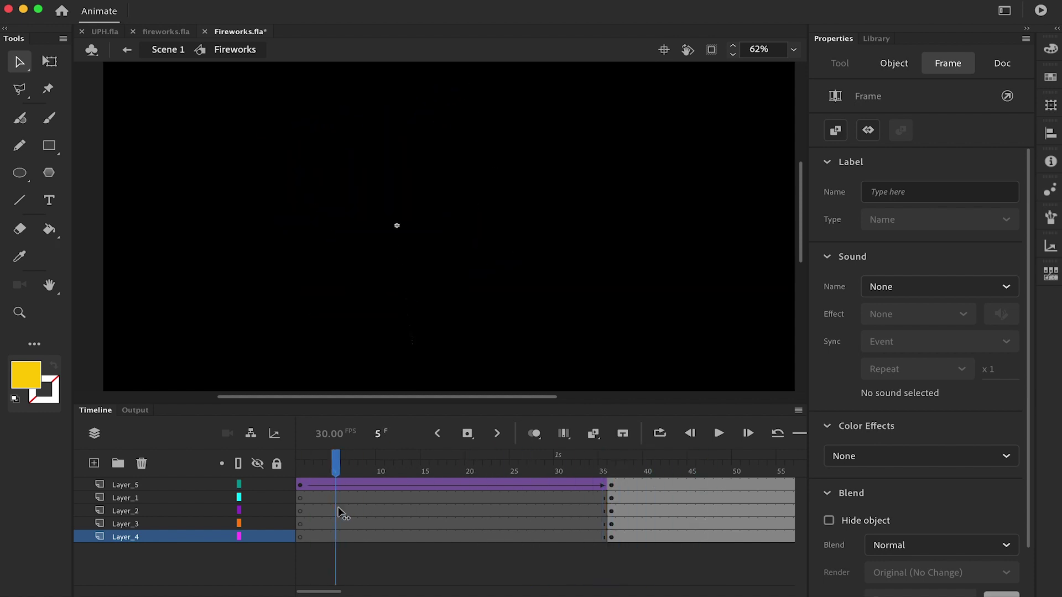
# - Ease the trail tween's properties separately, apply Cubic Ease-In to its color, and scrub through the fade and burst
pyautogui.click(469, 485)
pyautogui.click(924, 253)
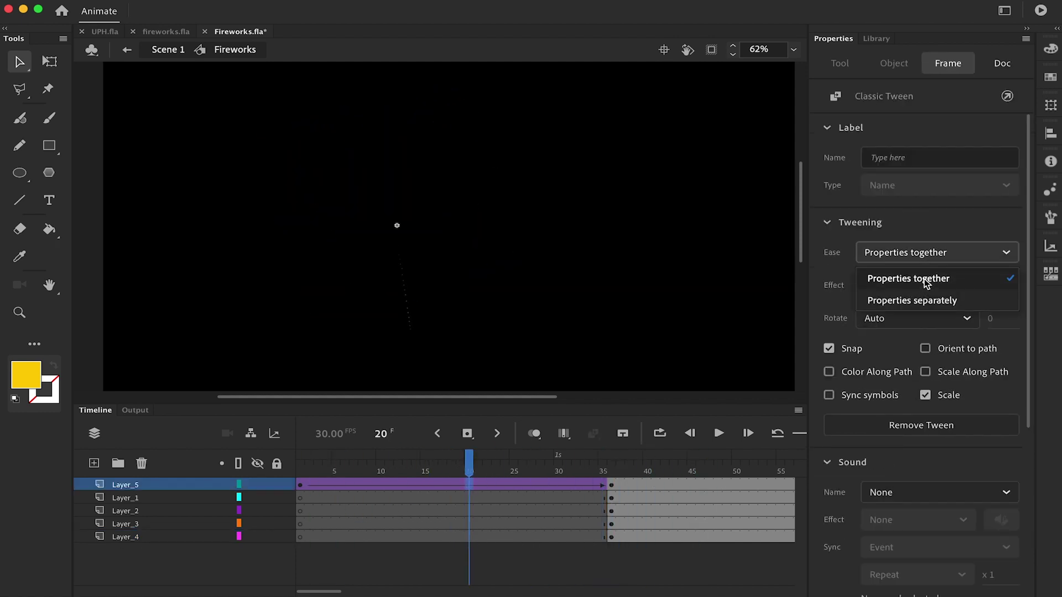
pyautogui.click(922, 301)
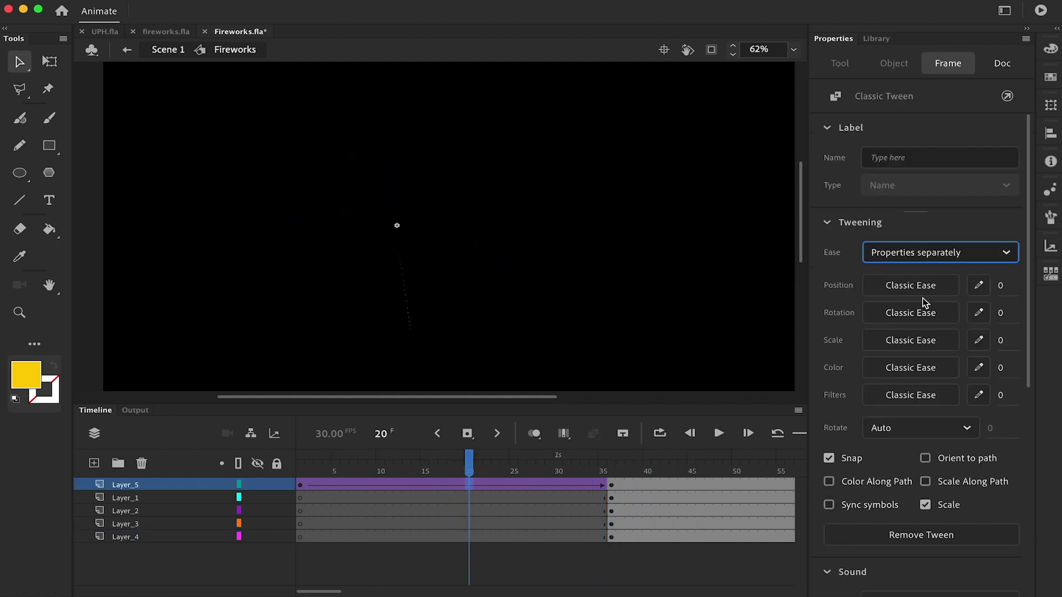
pyautogui.click(953, 375)
pyautogui.click(550, 441)
pyautogui.doubleClick(654, 421)
pyautogui.click(300, 459)
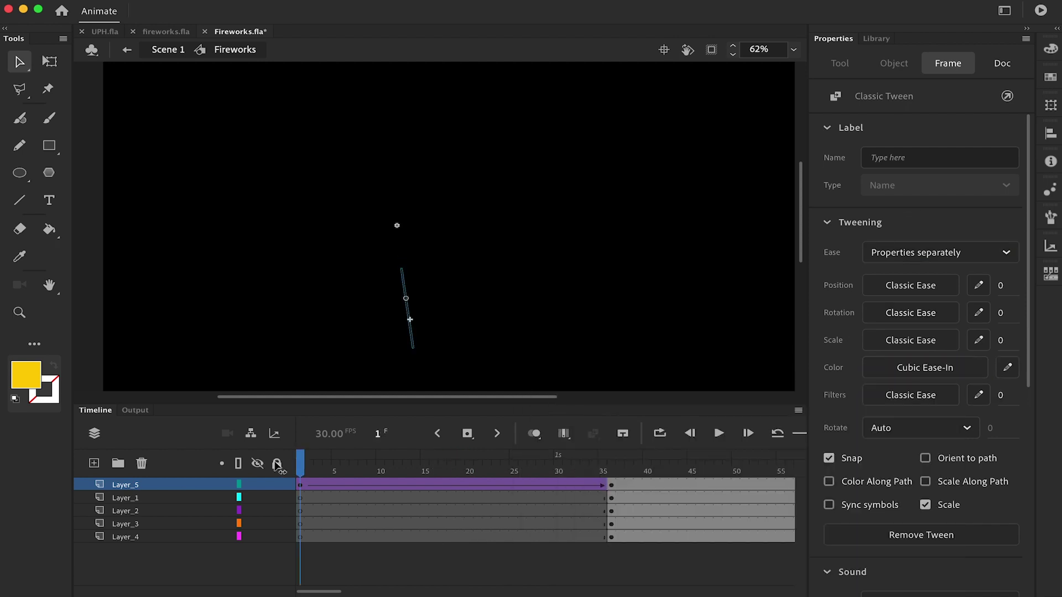
pyautogui.moveTo(275, 462); pyautogui.dragTo(683, 466)
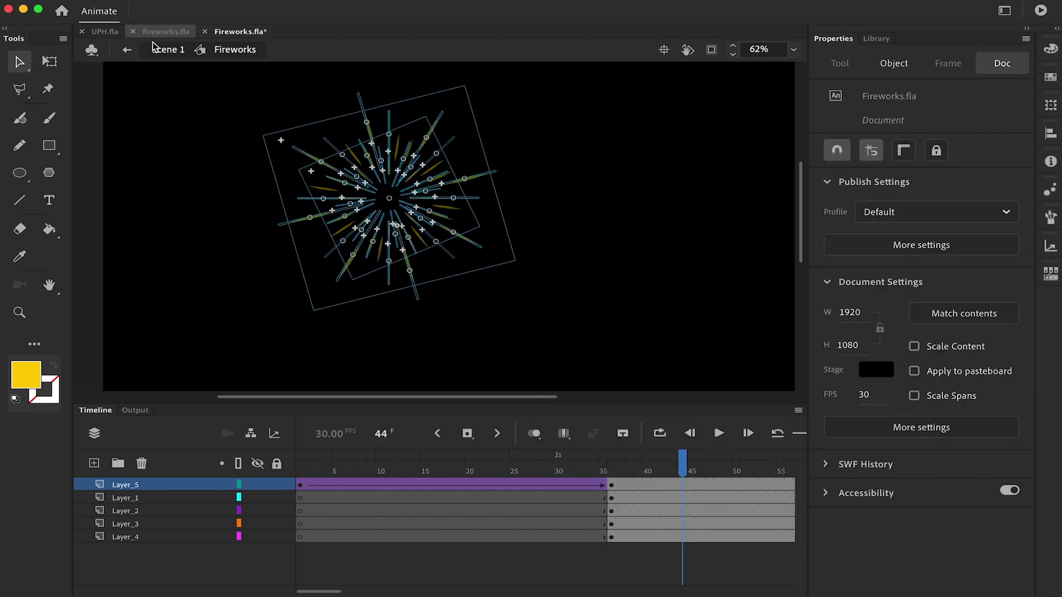
# - Return to Scene 1 and rotate the orange Fireworks burst counterclockwise at frame 83 so its trail leans less
pyautogui.click(158, 48)
pyautogui.click(487, 336)
pyautogui.moveTo(543, 464); pyautogui.dragTo(718, 475)
pyautogui.click(517, 273)
pyautogui.press('q')
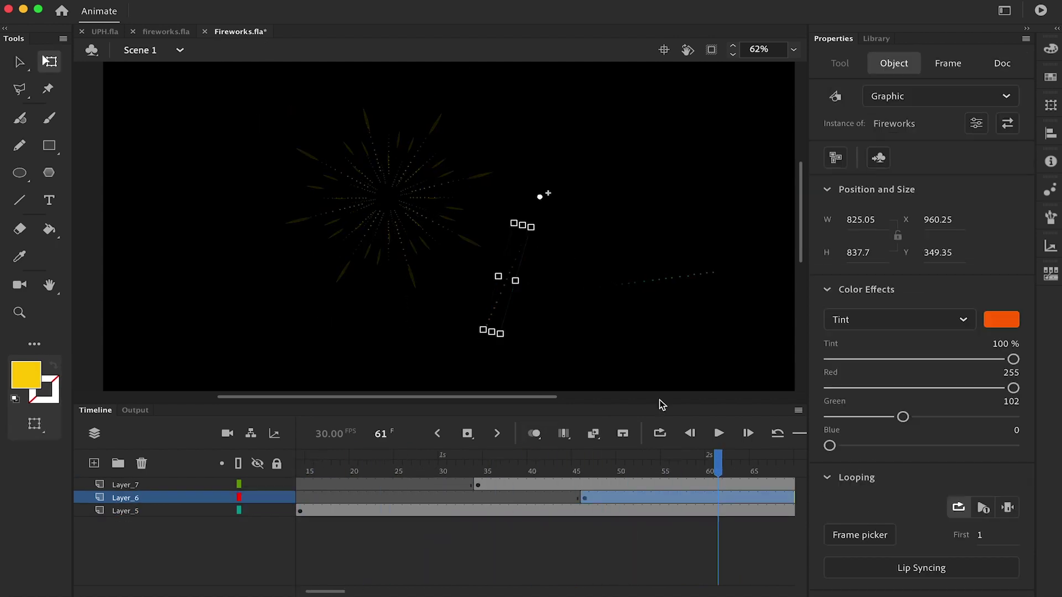
pyautogui.hscroll(5, 761, 506)
pyautogui.click(755, 499)
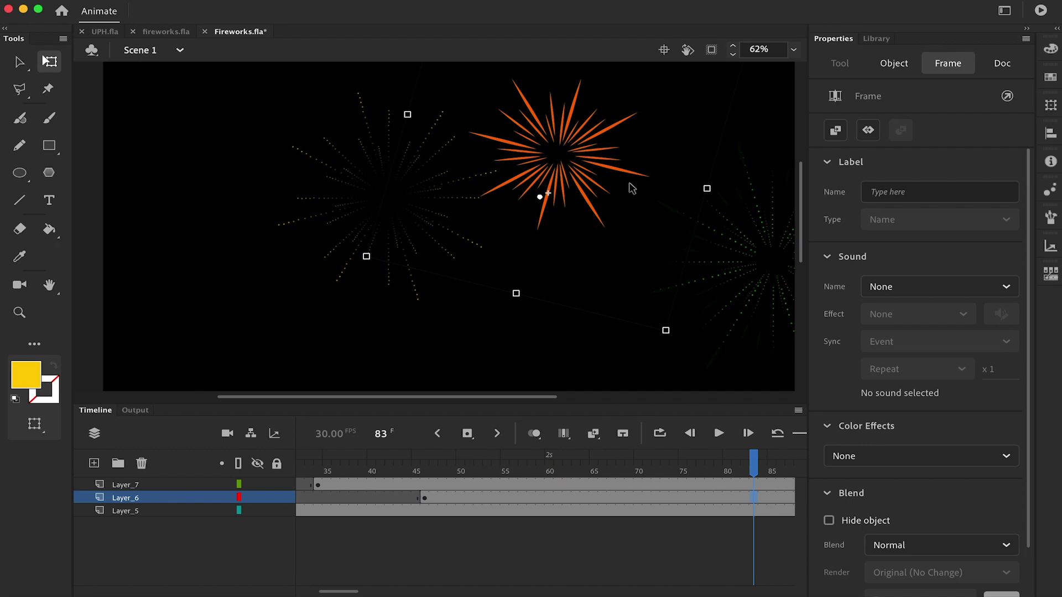
pyautogui.click(645, 177)
pyautogui.press('super+minus')
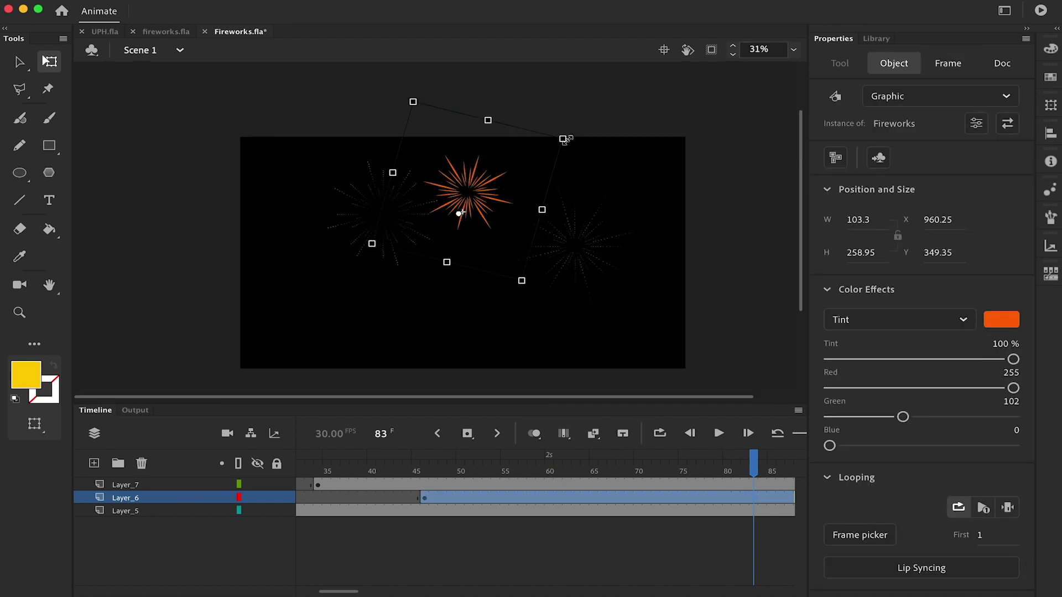
pyautogui.moveTo(575, 142); pyautogui.dragTo(560, 127)
# - Rotate the green Fireworks burst so its trail rises steeply, and move the burst to the left
pyautogui.click(599, 254)
pyautogui.moveTo(635, 177); pyautogui.dragTo(614, 136)
pyautogui.click(553, 485)
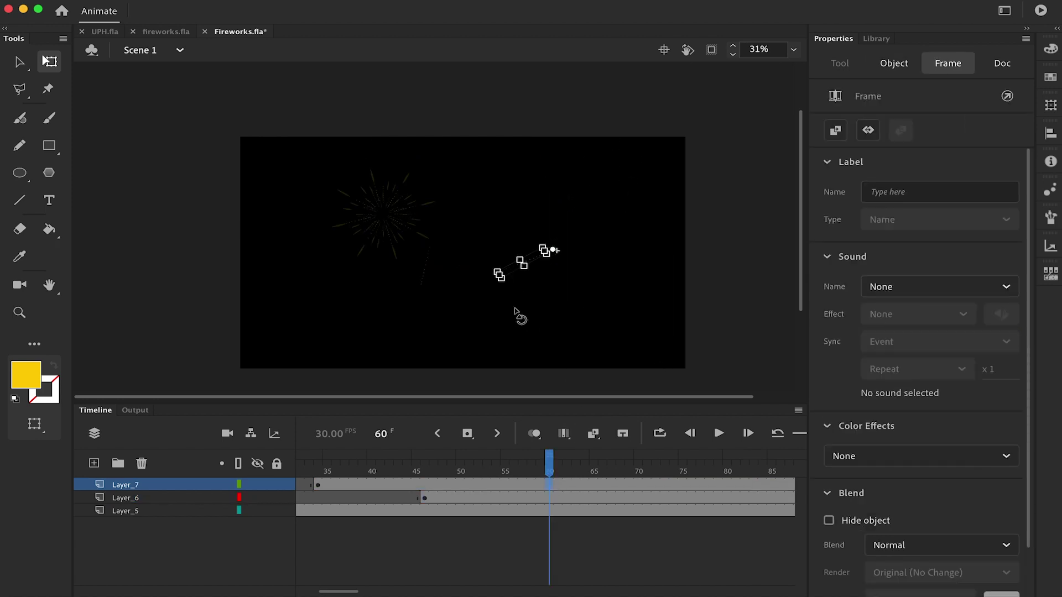
pyautogui.moveTo(519, 316); pyautogui.dragTo(536, 327)
pyautogui.press('v')
pyautogui.moveTo(541, 281); pyautogui.dragTo(515, 275)
pyautogui.moveTo(515, 465); pyautogui.dragTo(790, 470)
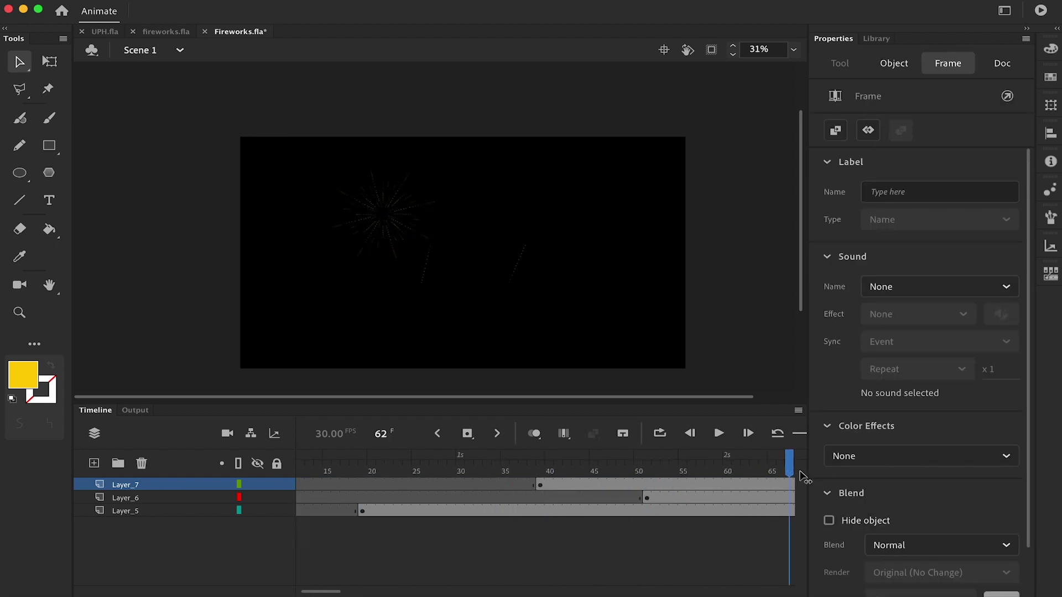
# - Adjust the orange burst's rotation so that its launch trail stands nearly vertical
pyautogui.click(434, 272)
pyautogui.click(433, 238)
pyautogui.press('q')
pyautogui.moveTo(438, 285)
pyautogui.mouseDown()
pyautogui.moveTo(457, 288)
pyautogui.moveTo(454, 297)
pyautogui.mouseUp()
pyautogui.press('v')
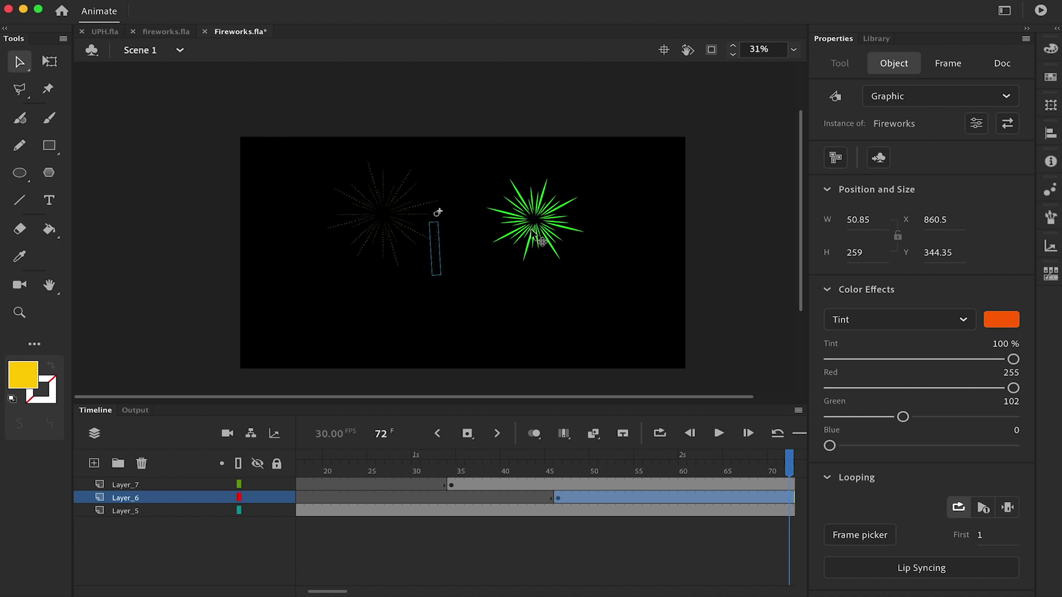
# - Move the green burst farther left and play the scene to review the launches
pyautogui.moveTo(533, 232); pyautogui.dragTo(509, 233)
pyautogui.moveTo(666, 473); pyautogui.dragTo(596, 478)
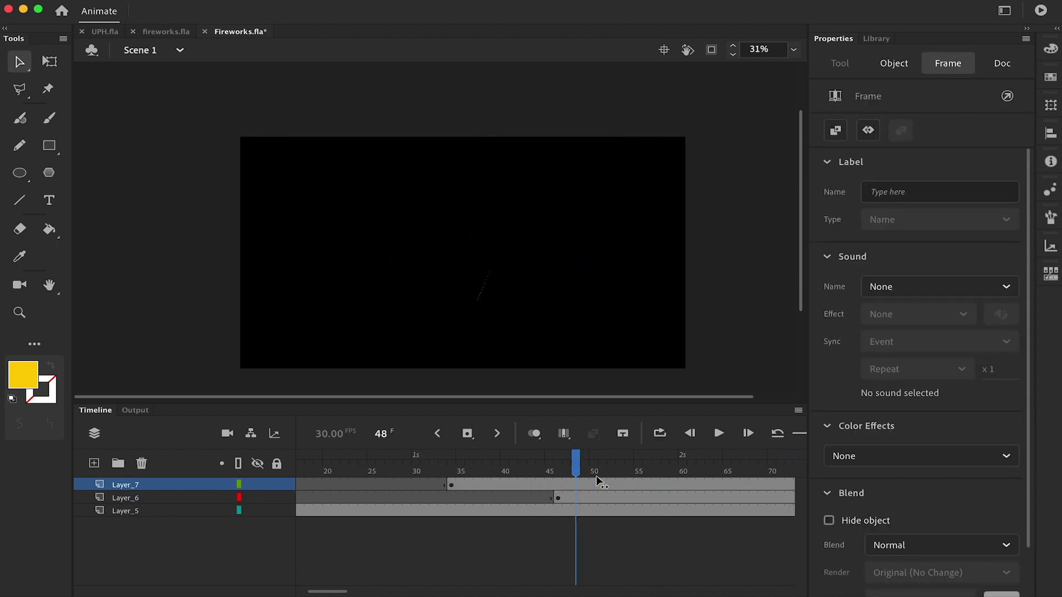
pyautogui.press('Return')
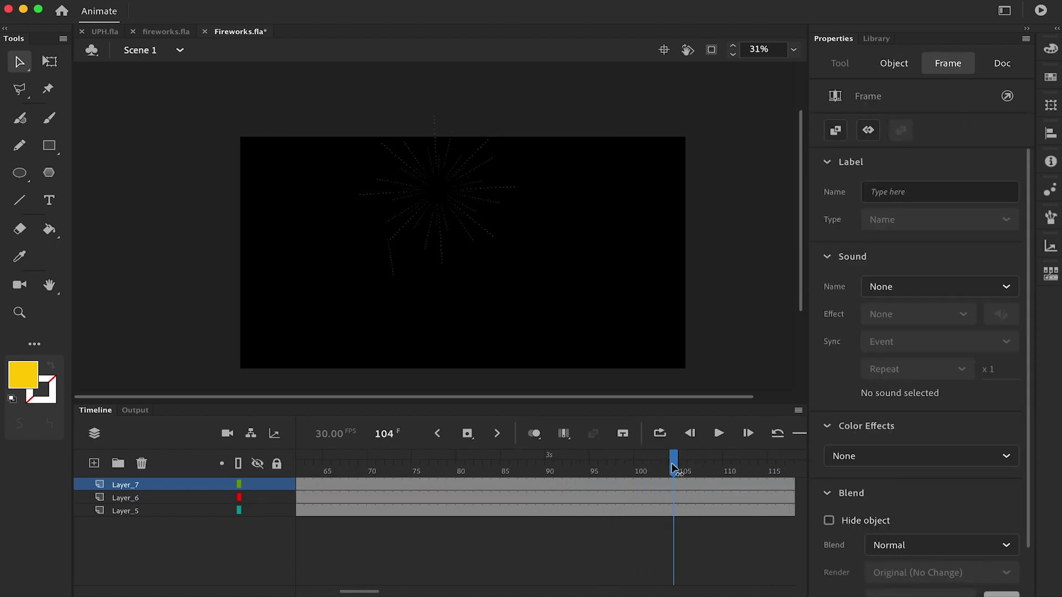
# - Scale all three Fireworks bursts down together at frame 103, reposition them on the stage and test the movie
pyautogui.moveTo(672, 469); pyautogui.dragTo(667, 482)
pyautogui.press('super+a')
pyautogui.press('q')
pyautogui.moveTo(598, 112); pyautogui.dragTo(568, 134)
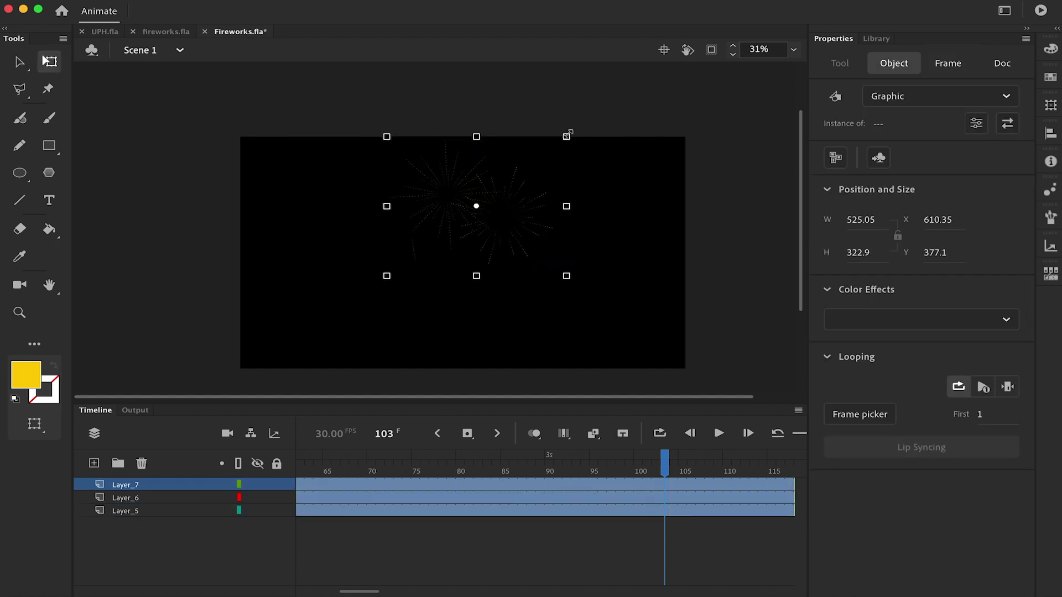
pyautogui.press('v')
pyautogui.hotkey('ctrl', 'Return')
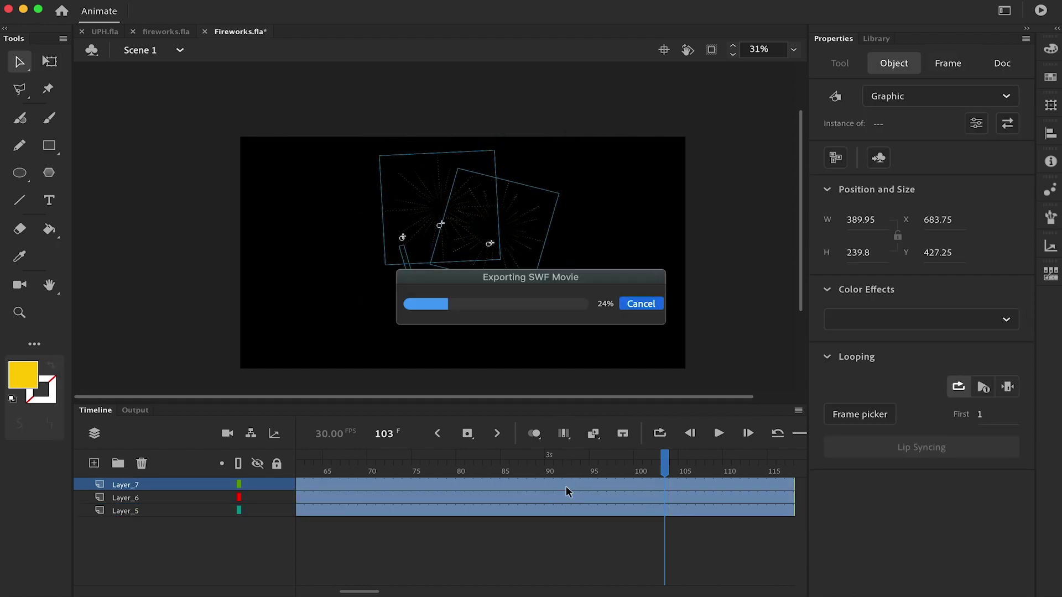